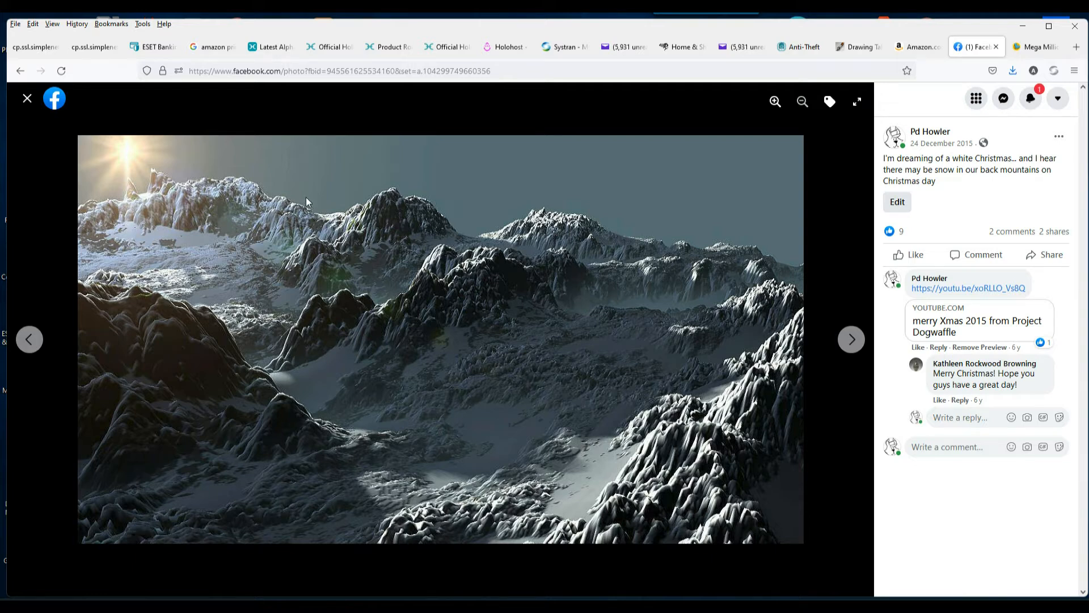
- Copy the snowy mountain image from the Facebook page, switch to Howler and paste it as a stored image
right_click(392, 193)
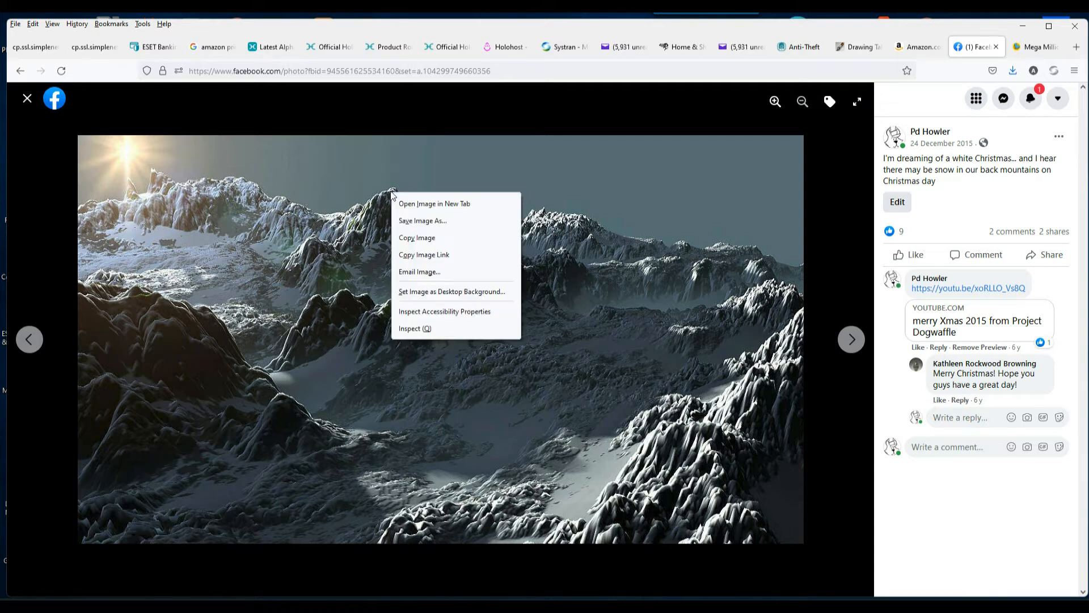
left_click(417, 238)
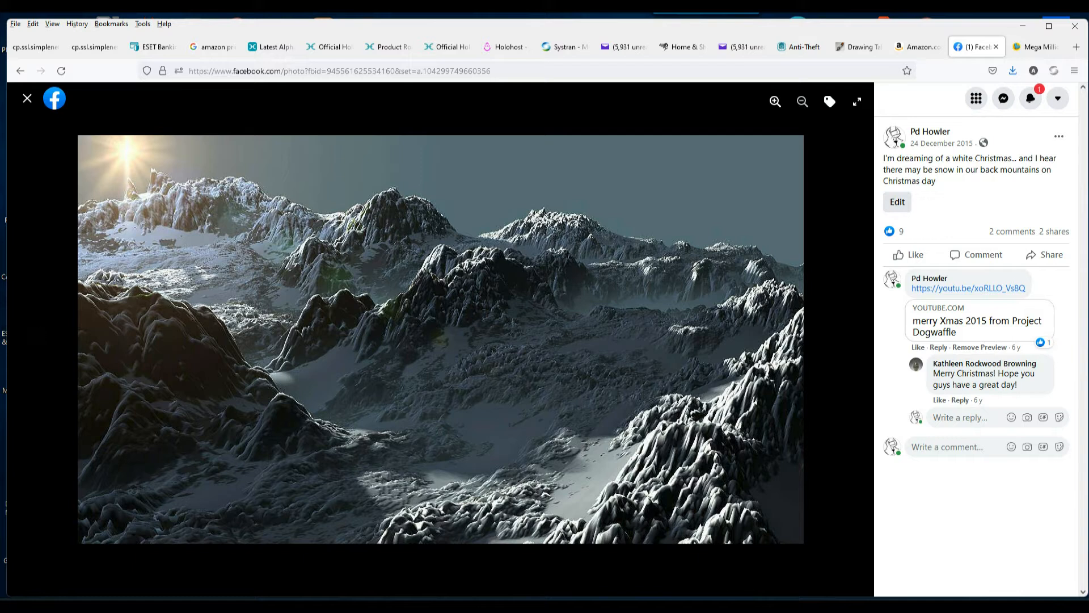
mouse_move(767, 605)
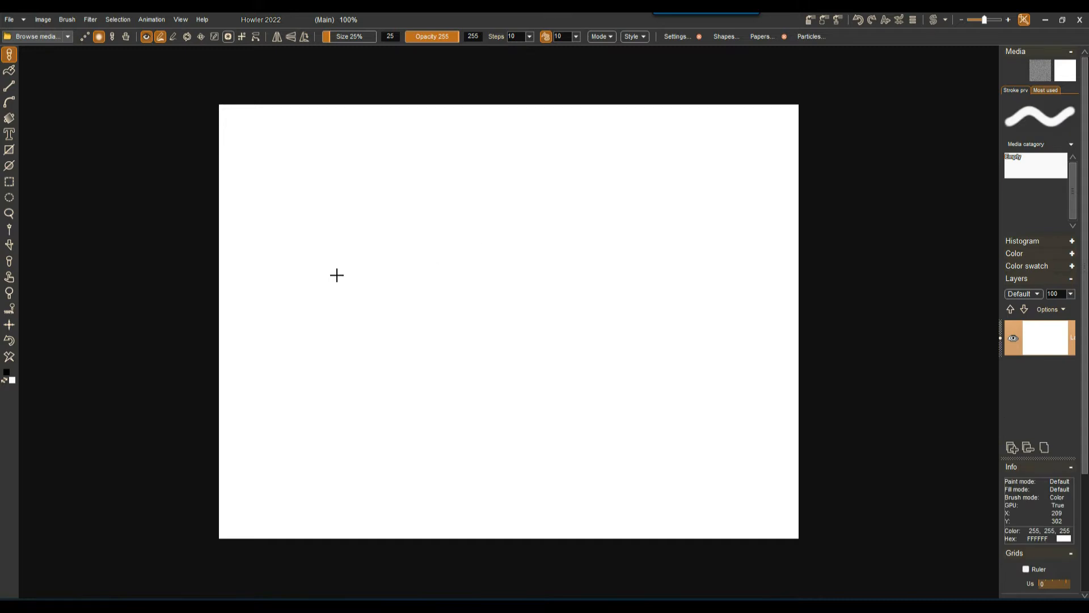
key("ctrl+v")
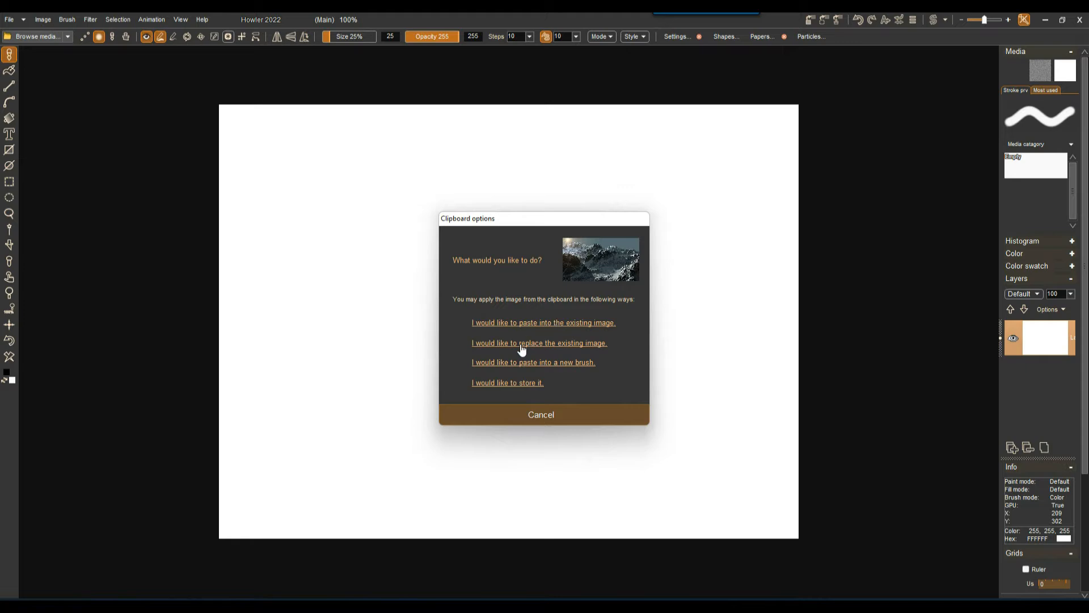
left_click(522, 384)
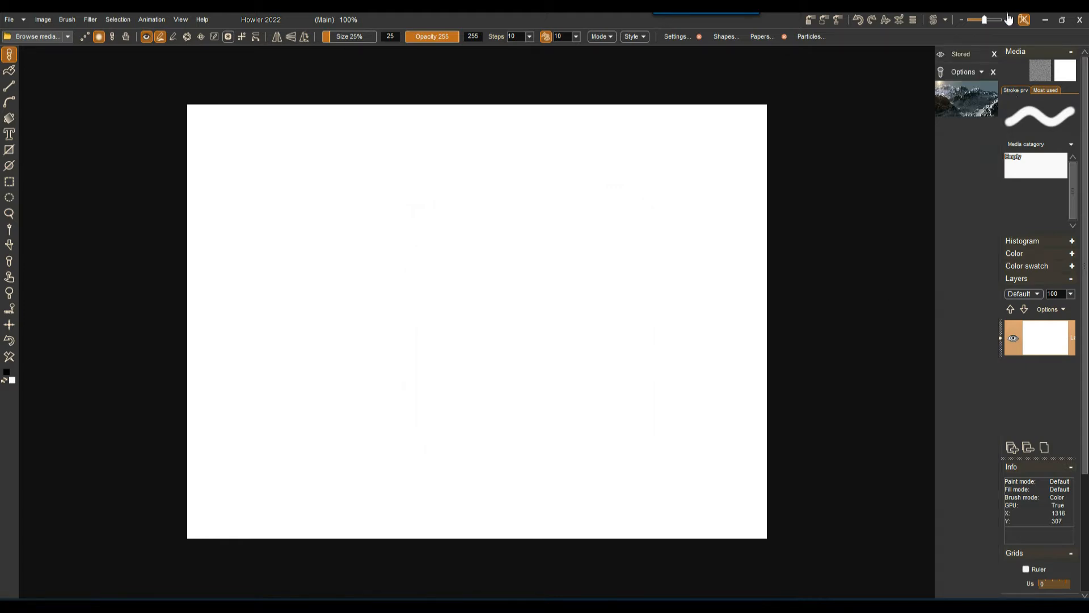
- Create a new document from the stored mountain image, replacing the existing buffer
left_click(964, 101)
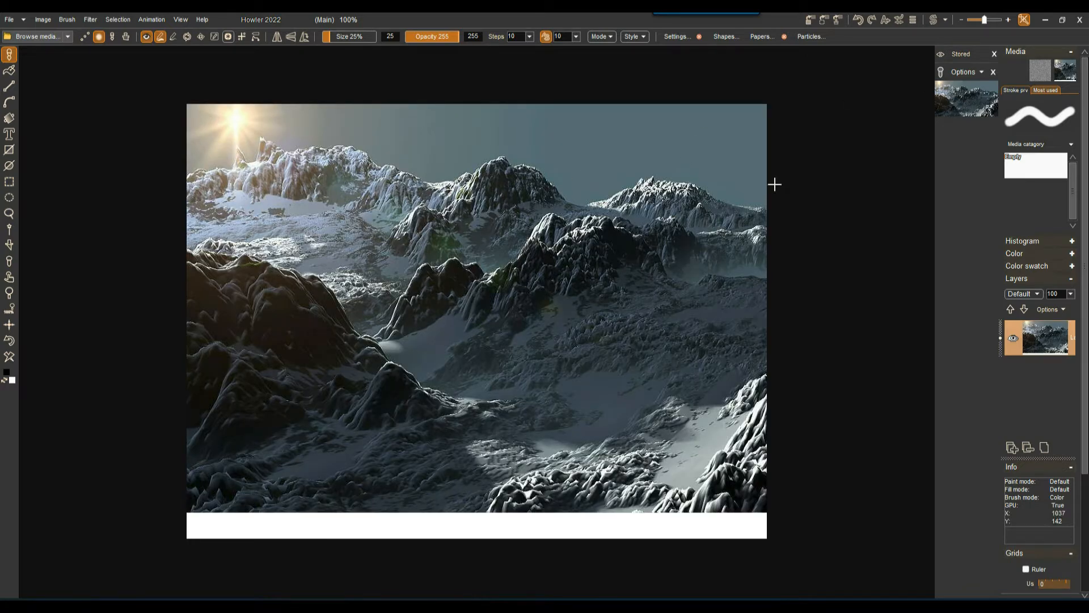
left_click(968, 74)
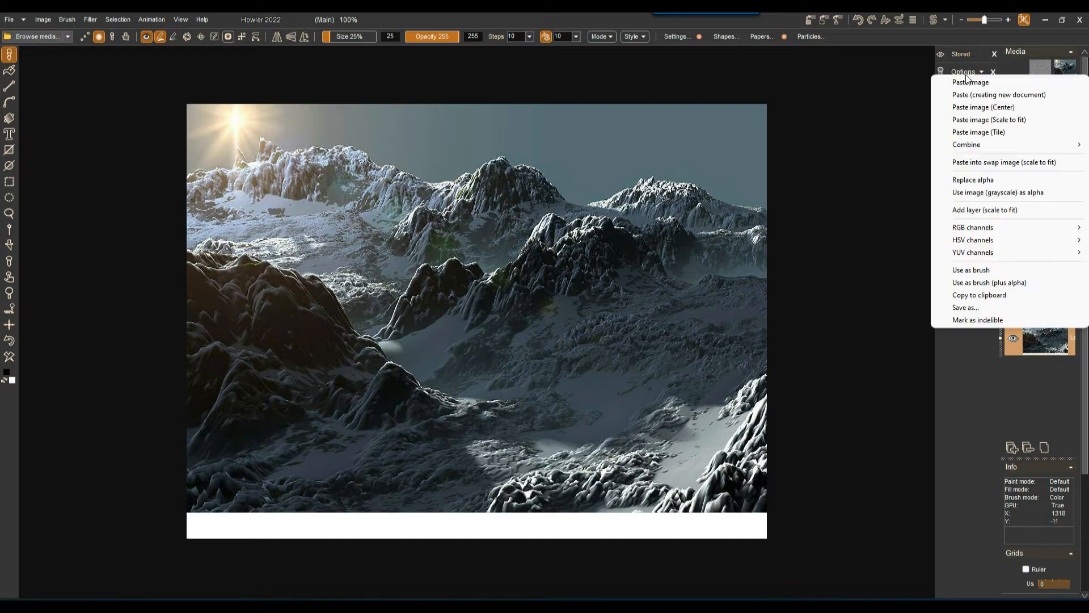
left_click(977, 98)
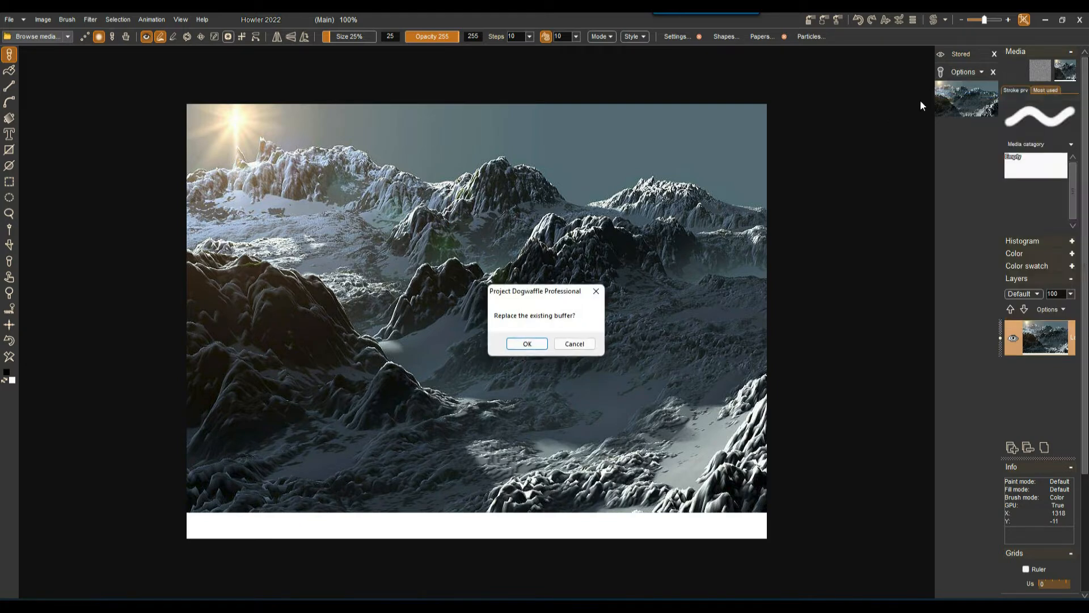
left_click(528, 343)
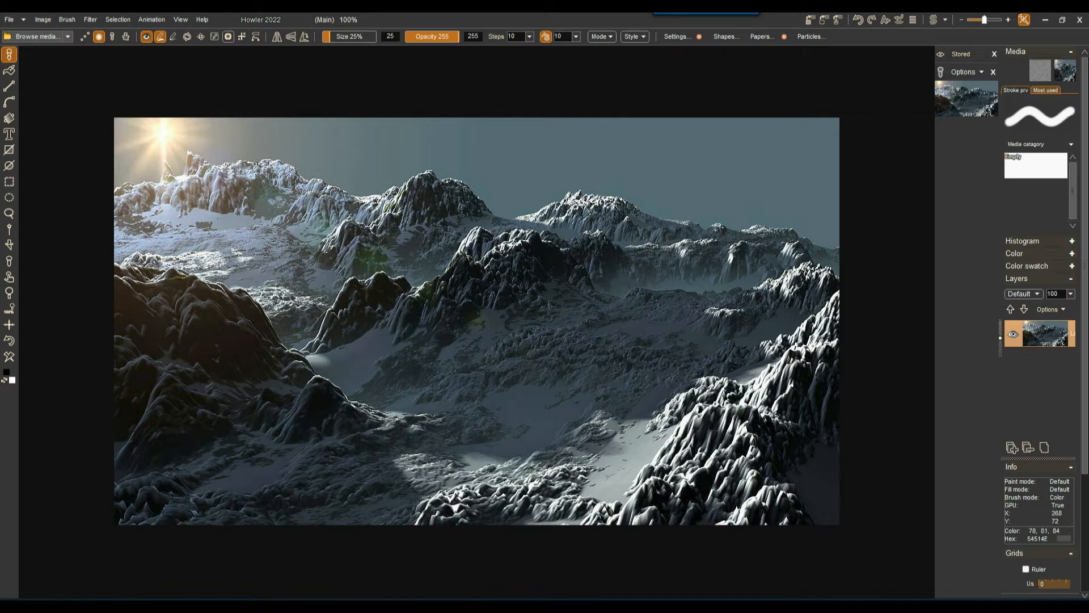
- Collapse the panel group holding the media, color, layer and info settings to make room for the image
scroll(287, 143, "up", 1)
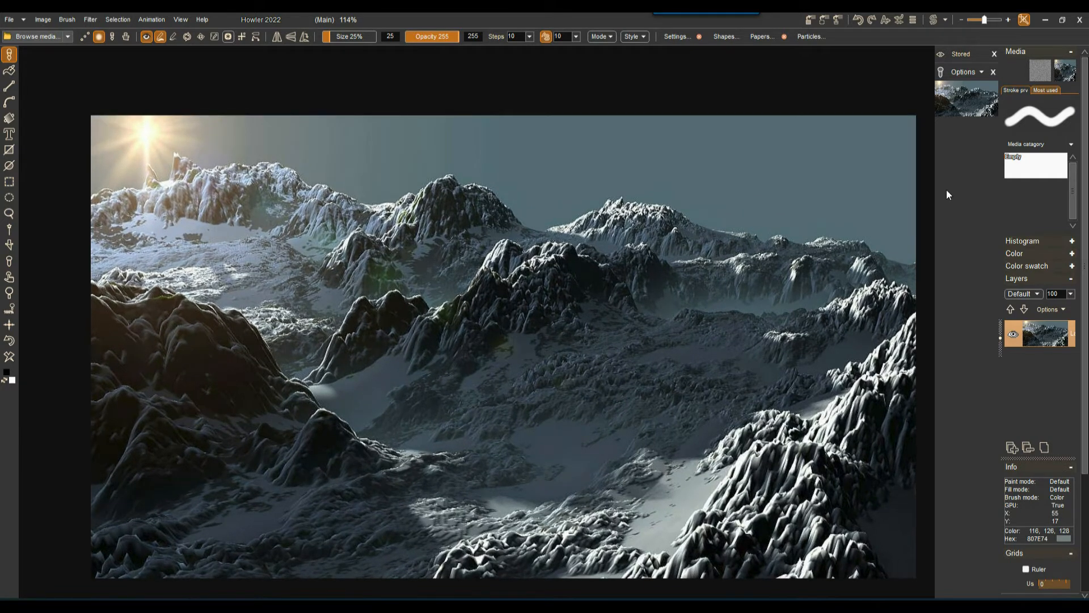
left_click(1001, 344)
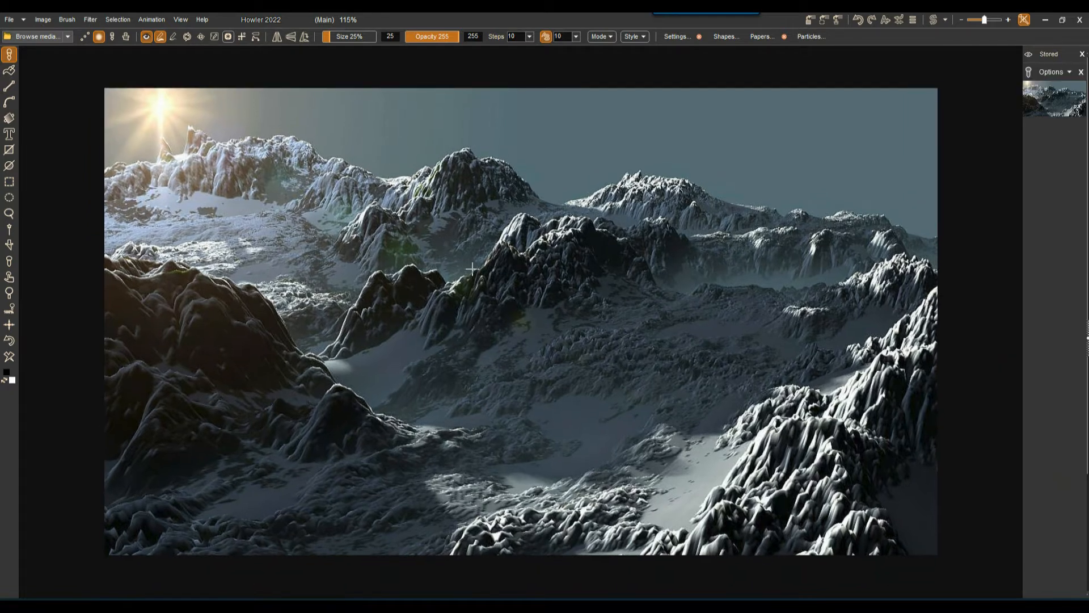
scroll(471, 268, "up", 1)
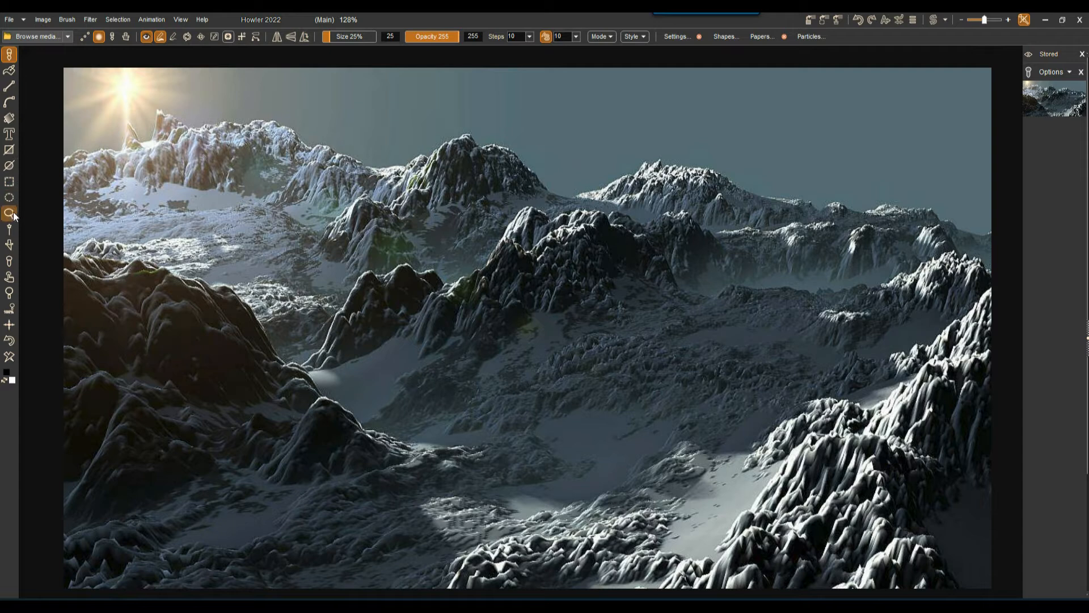
- Try the magic wand at tolerance 0 on several spots across the sky
left_click(10, 228)
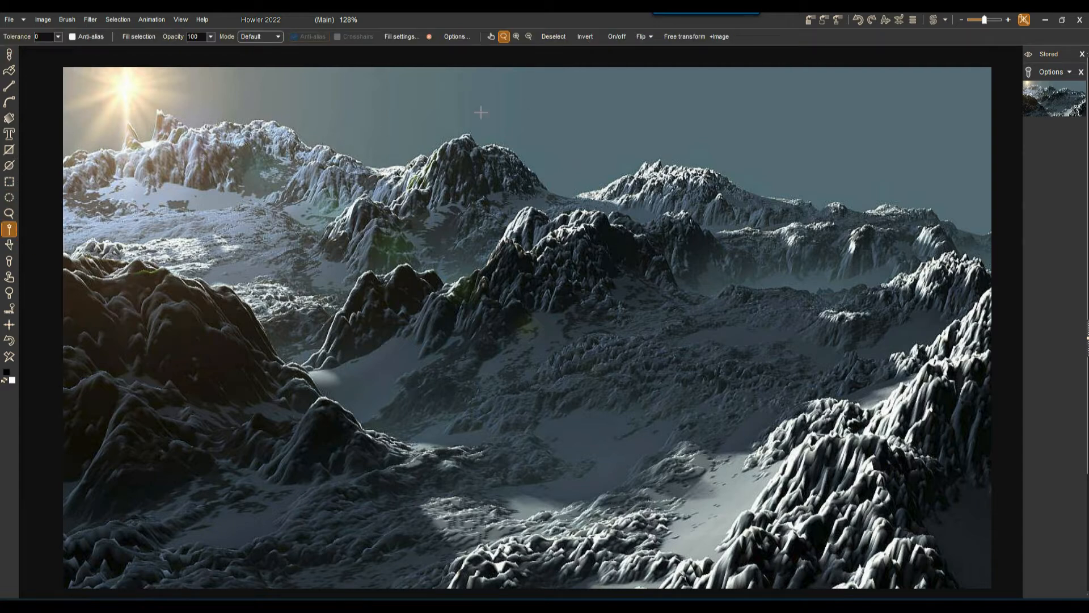
left_click(621, 104)
left_click(412, 91)
left_click(451, 89)
left_click(491, 86)
left_click(525, 85)
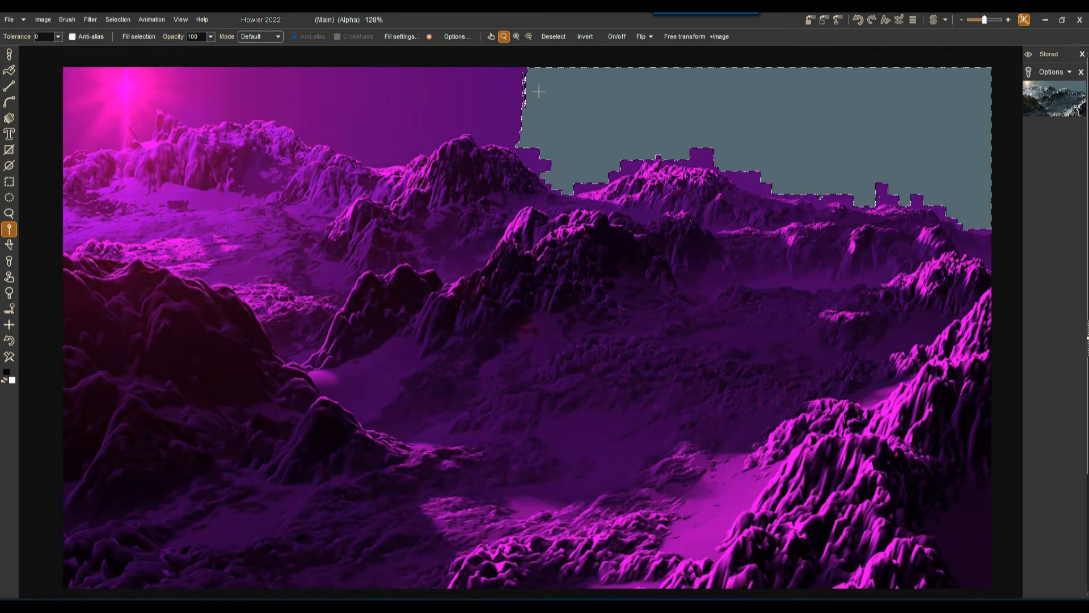
left_click(512, 86)
left_click(435, 90)
left_click(364, 93)
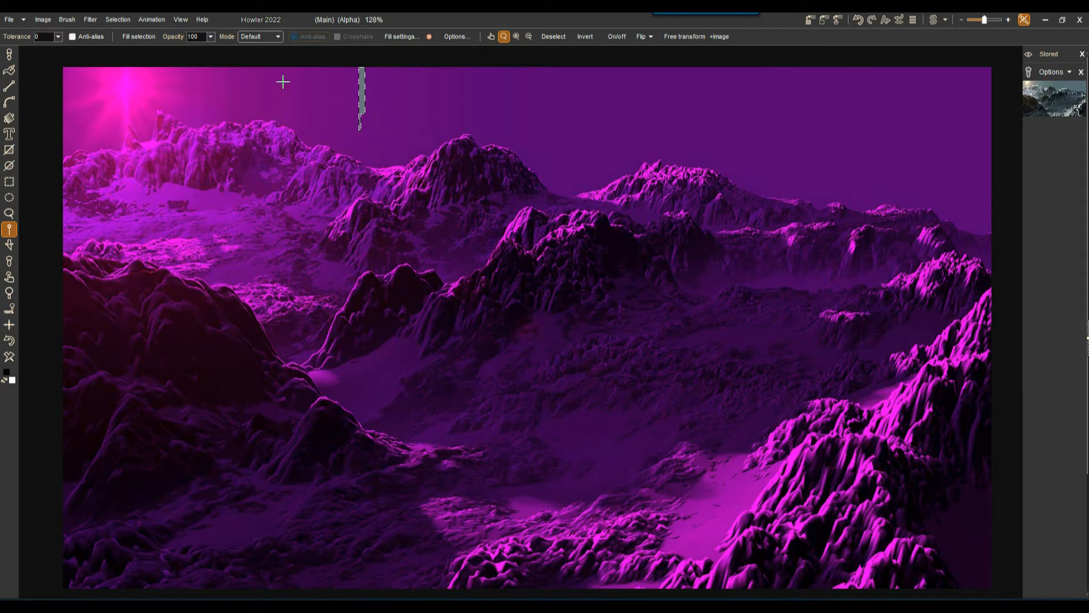
- Set the magic wand tolerance to 28 and select the whole sky, including the area around the sun
left_click(57, 37)
left_click_drag(6, 51, 15, 52)
left_click(432, 84)
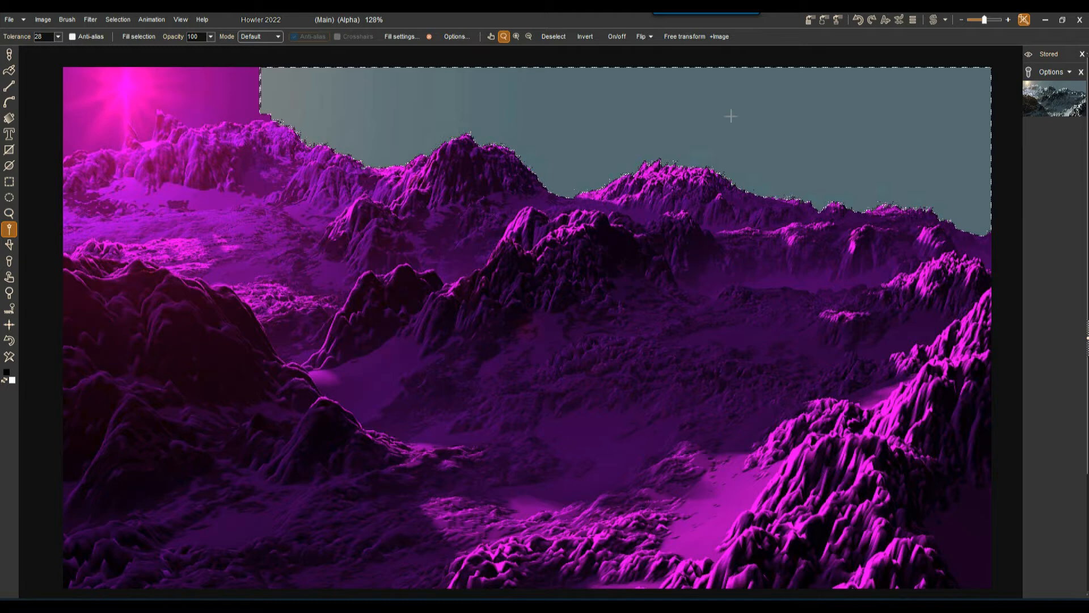
left_click(222, 92)
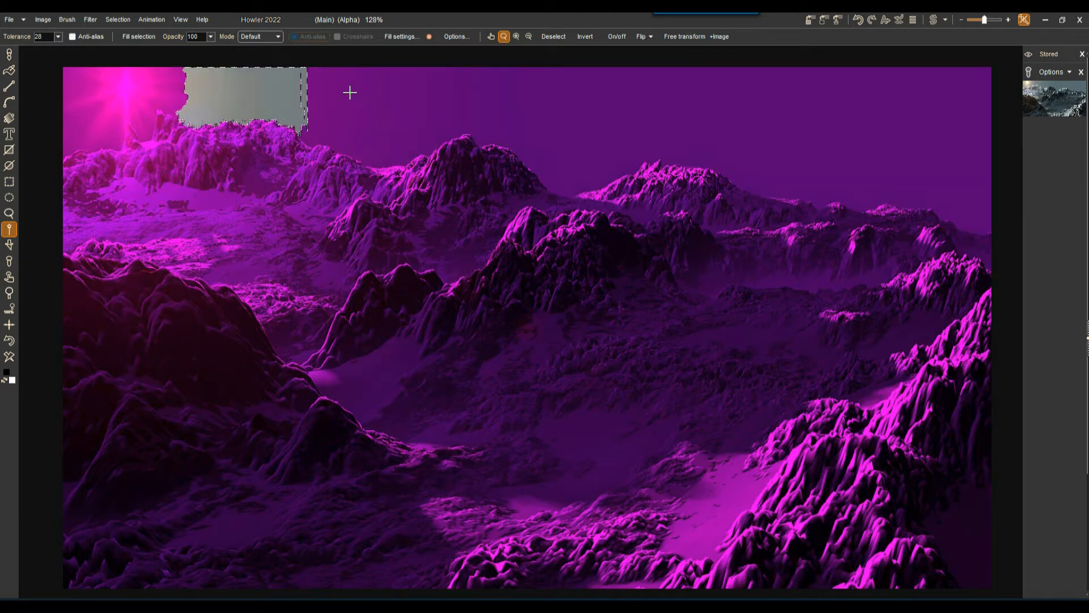
left_click(199, 85)
left_click(123, 81)
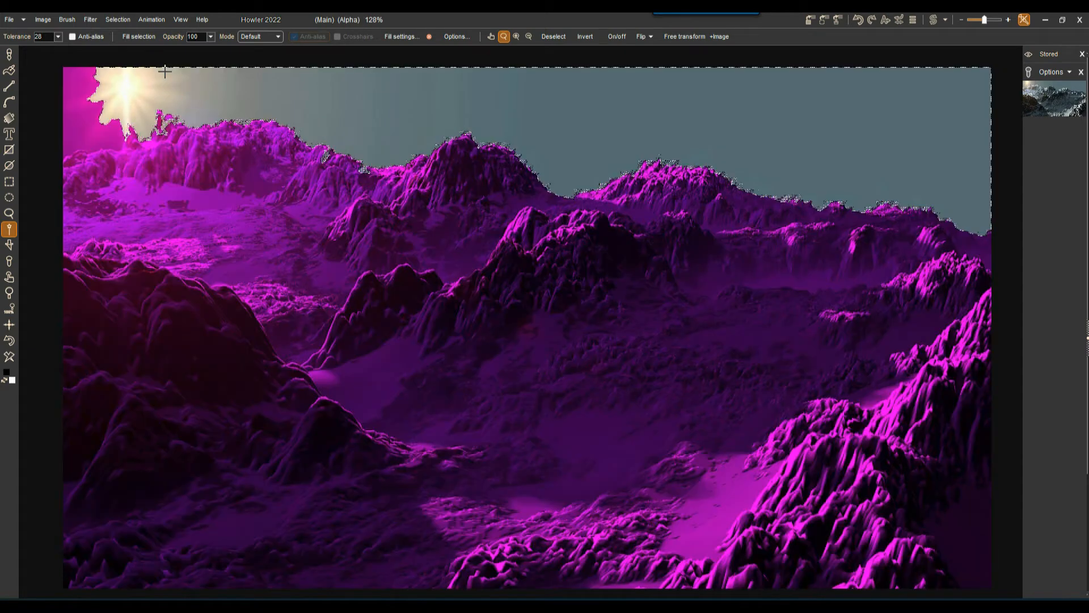
left_click(66, 75)
left_click(66, 75)
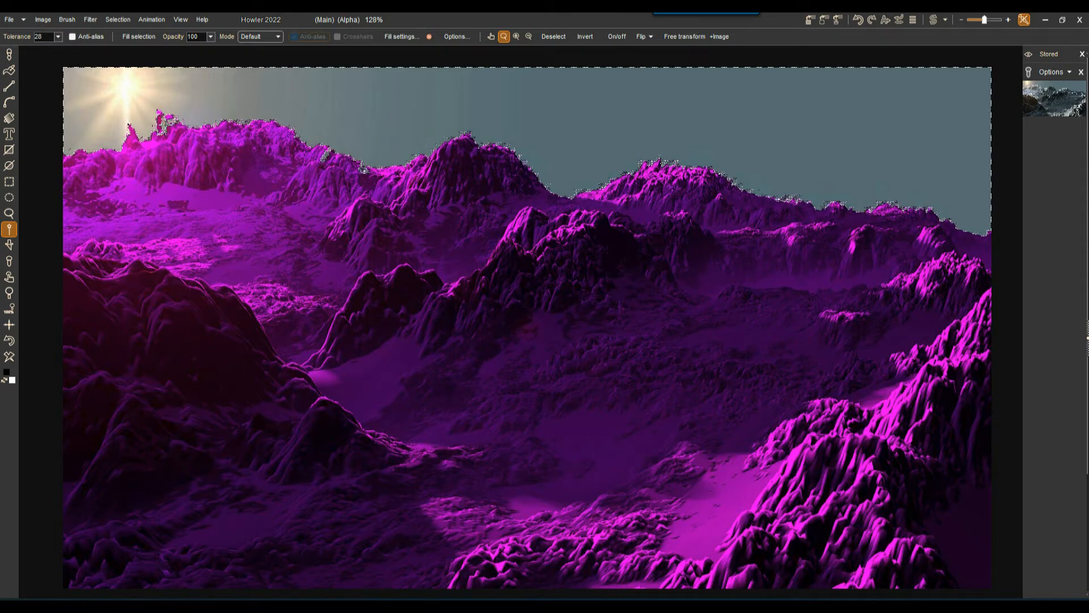
- Store the current sky selection as an alpha
left_click_drag(137, 107, 247, 148)
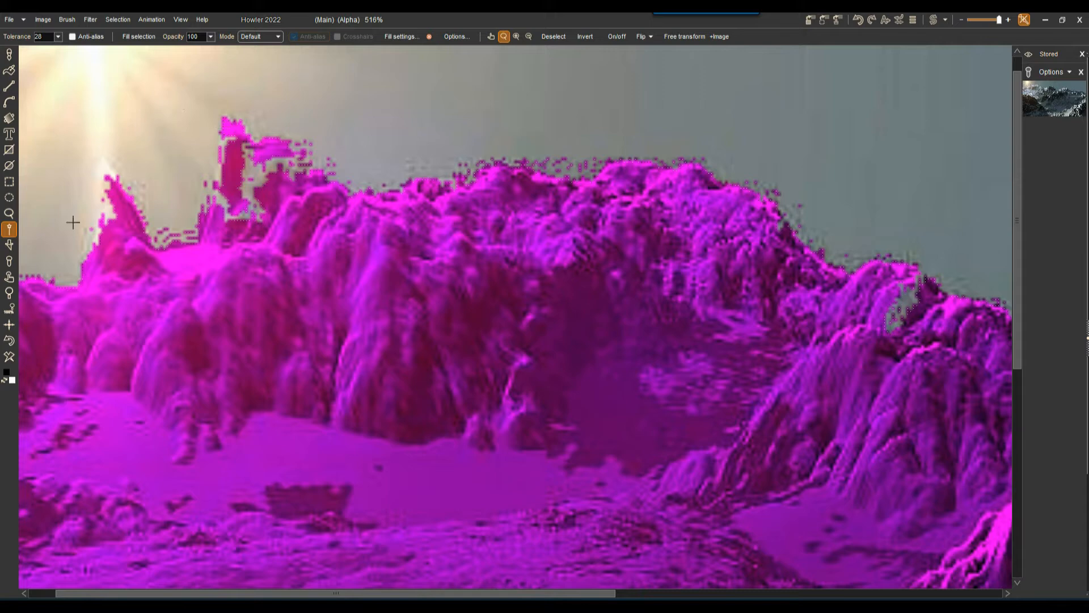
left_click(112, 20)
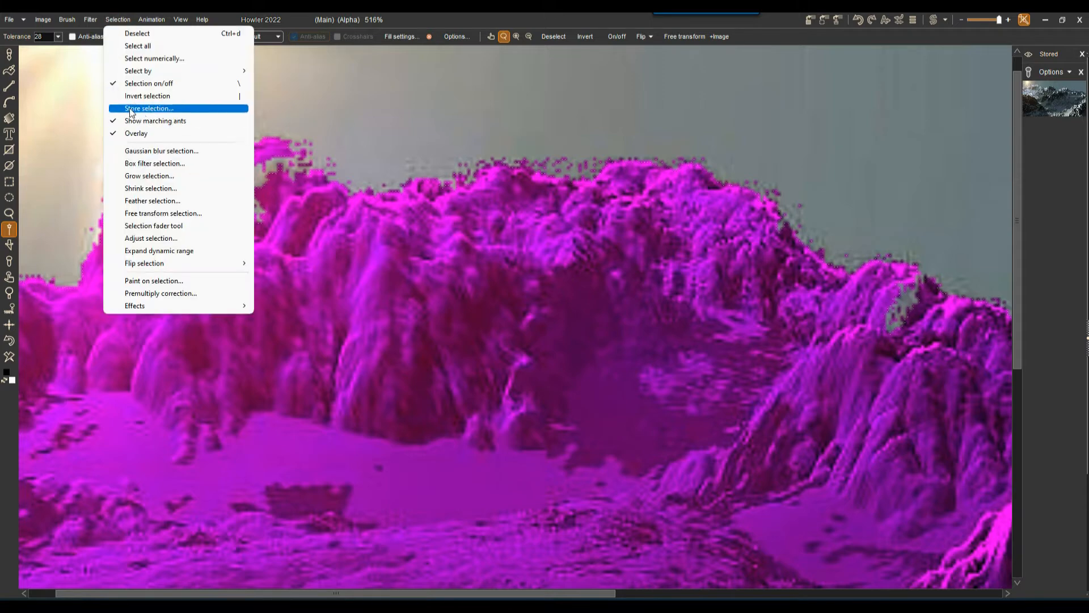
left_click(149, 109)
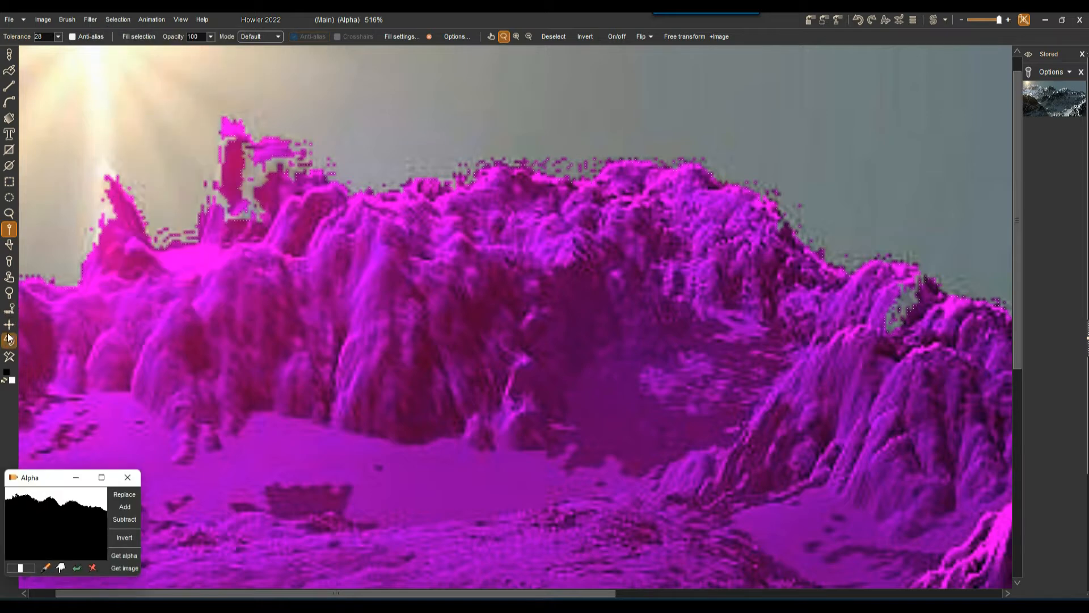
- Undo the latest magic wand additions around the sun and the adjacent sky
left_click(9, 340)
left_click(9, 340)
left_click(9, 340)
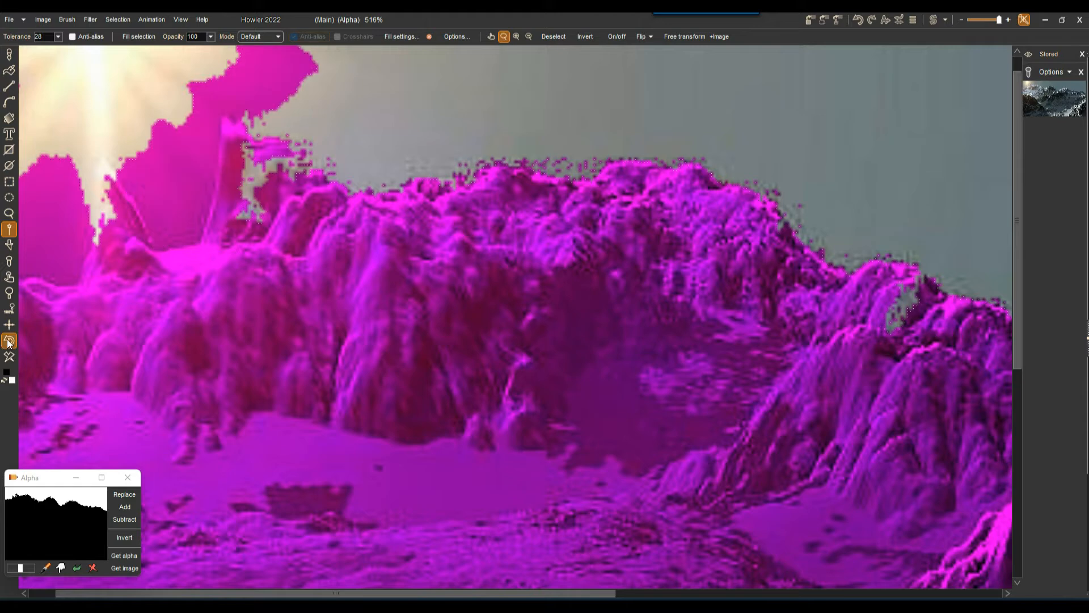
left_click(9, 339)
left_click(9, 339)
left_click(9, 339)
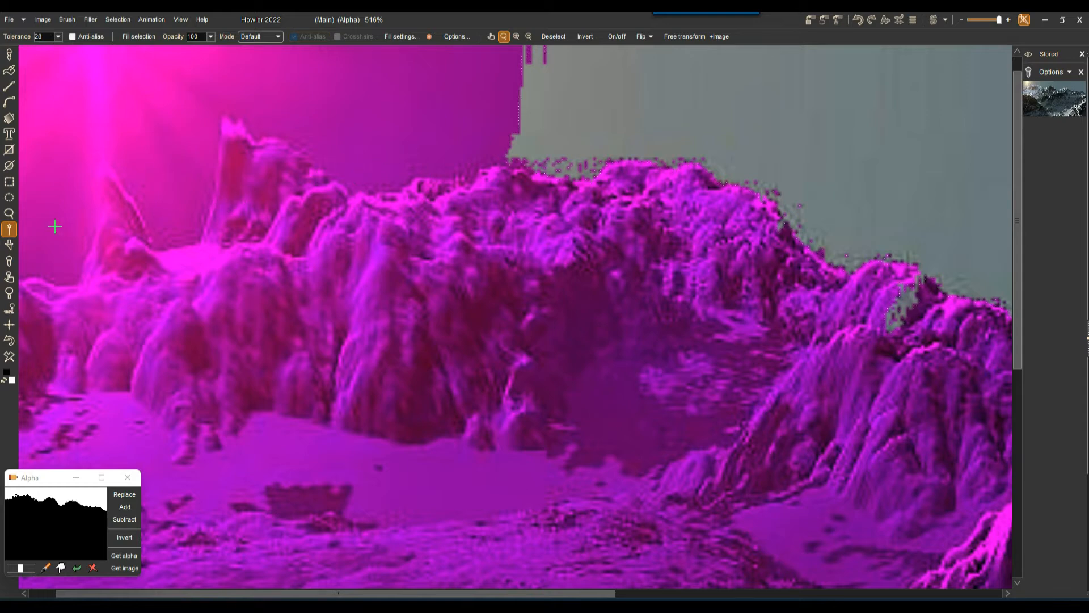
- Add the sky around the sun to the selection with the lasso, tracing along the top of the ridge beneath it
left_click(8, 213)
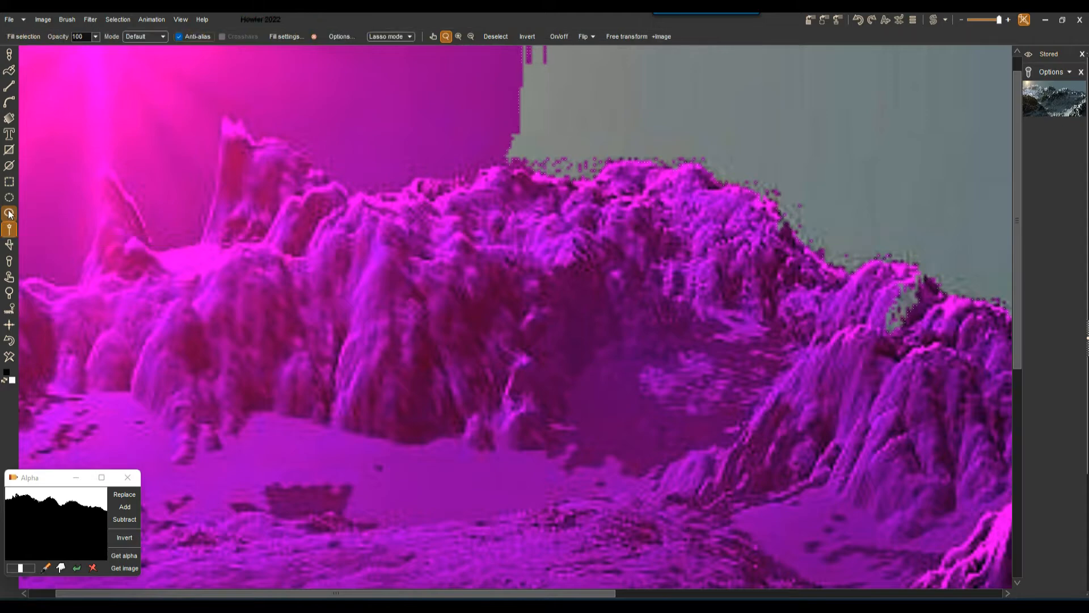
key("space")
left_click_drag(224, 165, 815, 559)
left_click_drag(405, 238, 814, 465)
left_click_drag(291, 196, 724, 404)
left_click_drag(363, 226, 385, 225)
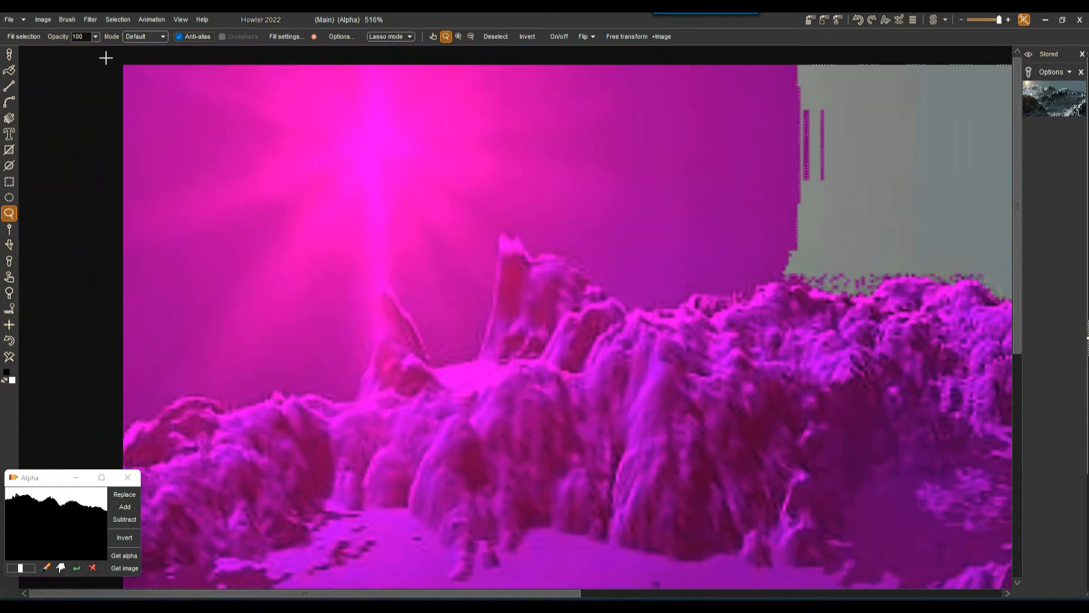
mouse_move(174, 55)
left_mouse_down()
mouse_move(71, 85)
mouse_move(80, 418)
mouse_move(207, 398)
mouse_move(247, 407)
mouse_move(278, 393)
mouse_move(343, 402)
mouse_move(390, 356)
mouse_move(531, 358)
mouse_move(576, 314)
mouse_move(783, 276)
left_mouse_up()
mouse_move(868, 54)
left_mouse_down()
mouse_move(815, 29)
mouse_move(577, 49)
mouse_move(172, 54)
left_mouse_up()
left_click_drag(171, 54, 171, 55)
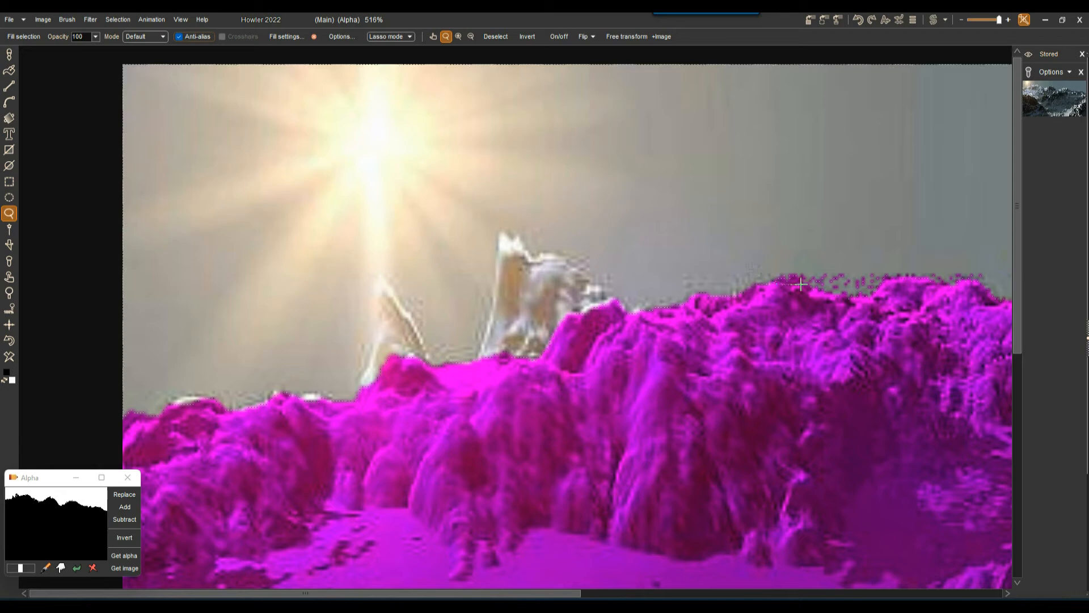
- With the lasso, remove the two stray patches on the ridge slope from the selection and add the speckled edge beside the tall dark peak
mouse_move(880, 288)
left_mouse_down()
mouse_move(892, 280)
mouse_move(700, 239)
mouse_move(479, 219)
mouse_move(313, 234)
left_mouse_up()
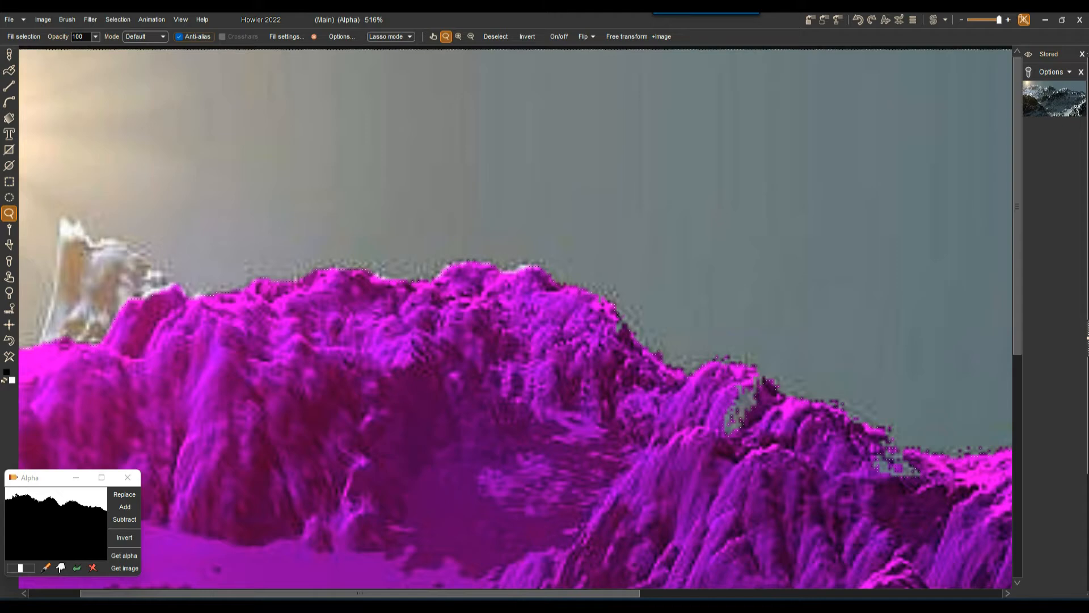
left_click_drag(732, 283, 446, 161)
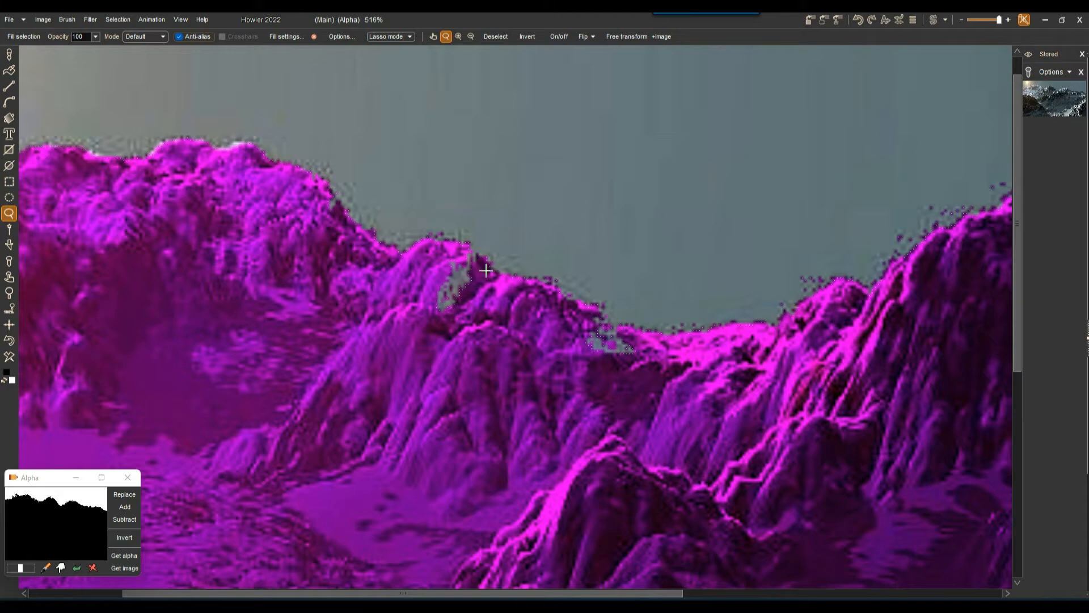
mouse_move(455, 248)
left_mouse_down()
mouse_move(431, 320)
mouse_move(479, 295)
mouse_move(485, 261)
mouse_move(462, 247)
left_mouse_up()
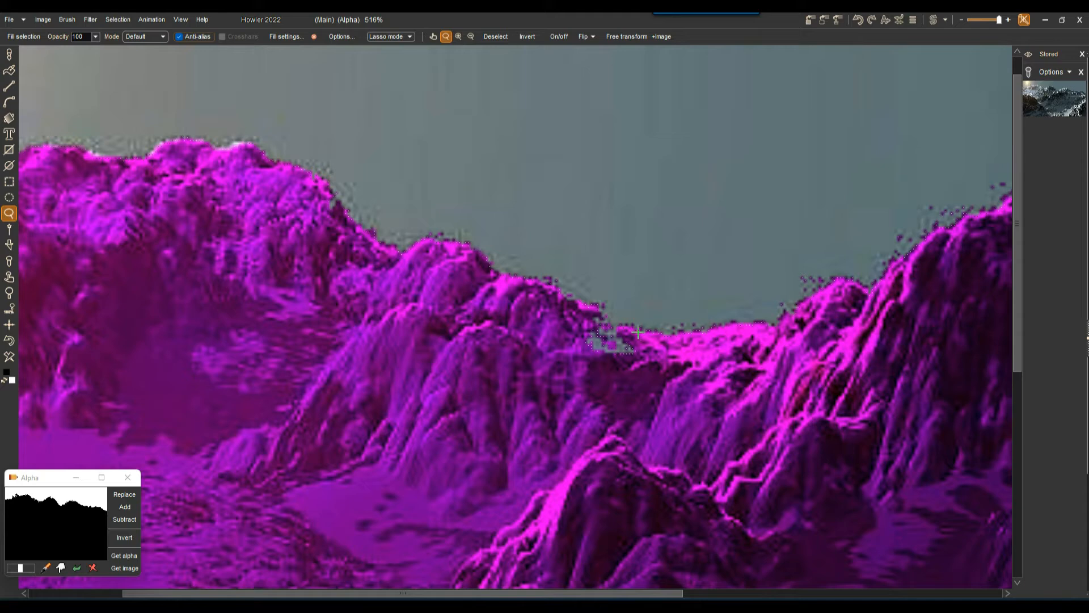
mouse_move(596, 307)
left_mouse_down()
mouse_move(578, 318)
mouse_move(631, 357)
mouse_move(637, 344)
left_mouse_up()
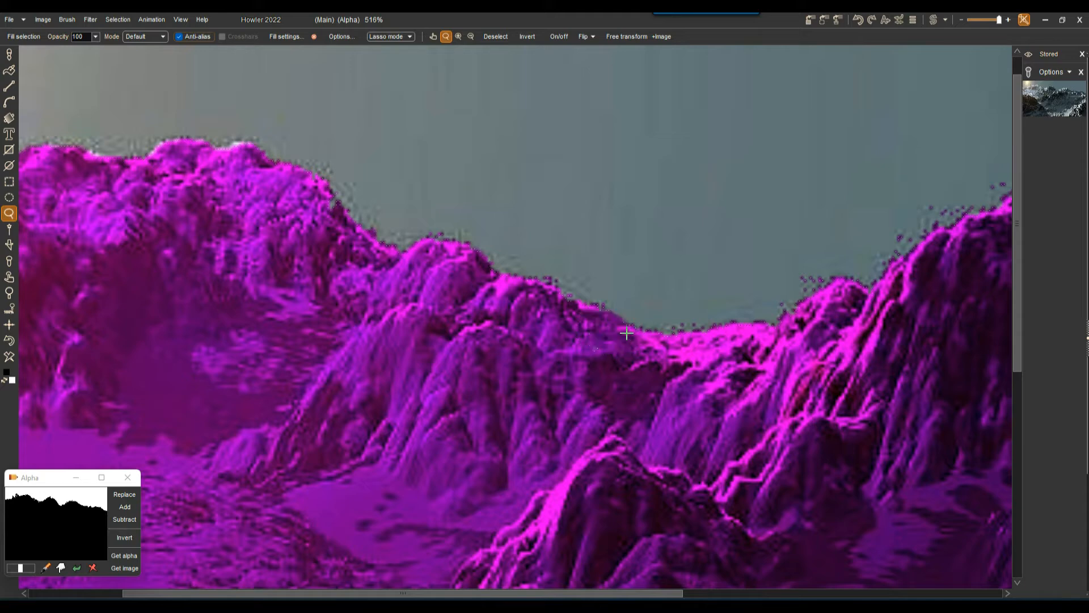
mouse_move(715, 357)
left_mouse_down()
mouse_move(350, 238)
mouse_move(221, 241)
left_mouse_up()
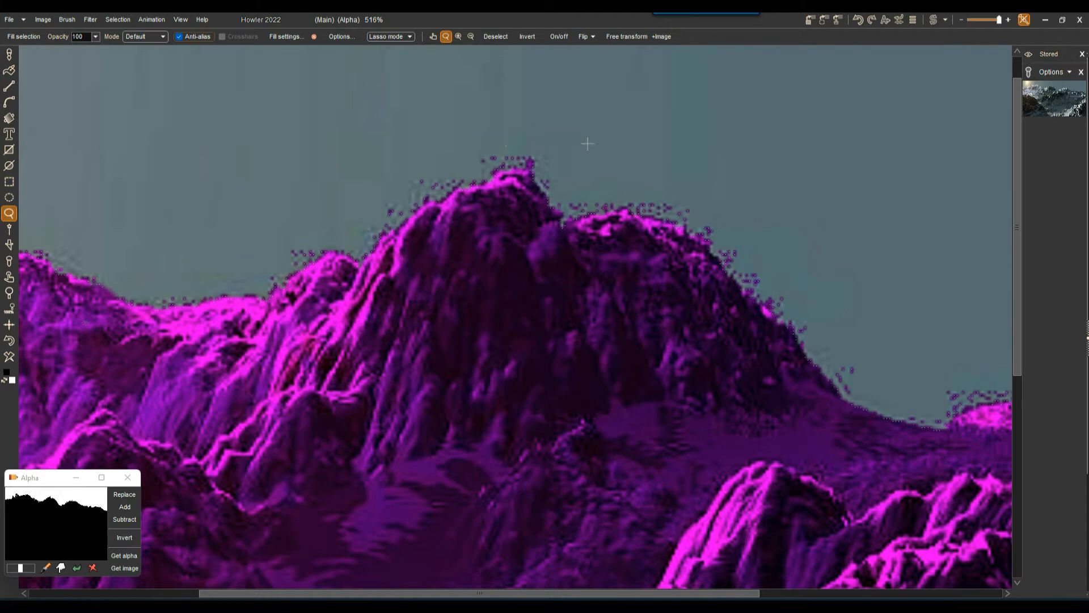
mouse_move(374, 196)
left_mouse_down()
mouse_move(363, 238)
mouse_move(383, 238)
mouse_move(423, 202)
mouse_move(484, 175)
mouse_move(521, 173)
mouse_move(551, 199)
mouse_move(570, 142)
mouse_move(551, 136)
left_mouse_up()
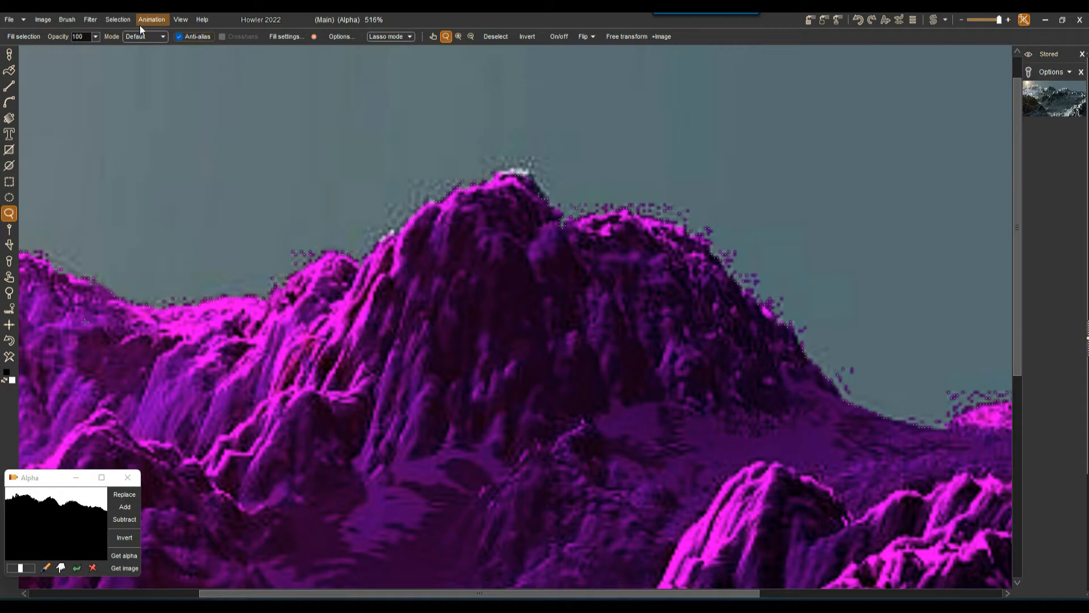
- Soften the edge of the sky selection with a very low-level box filter, showing the alpha while adjusting
left_click(117, 21)
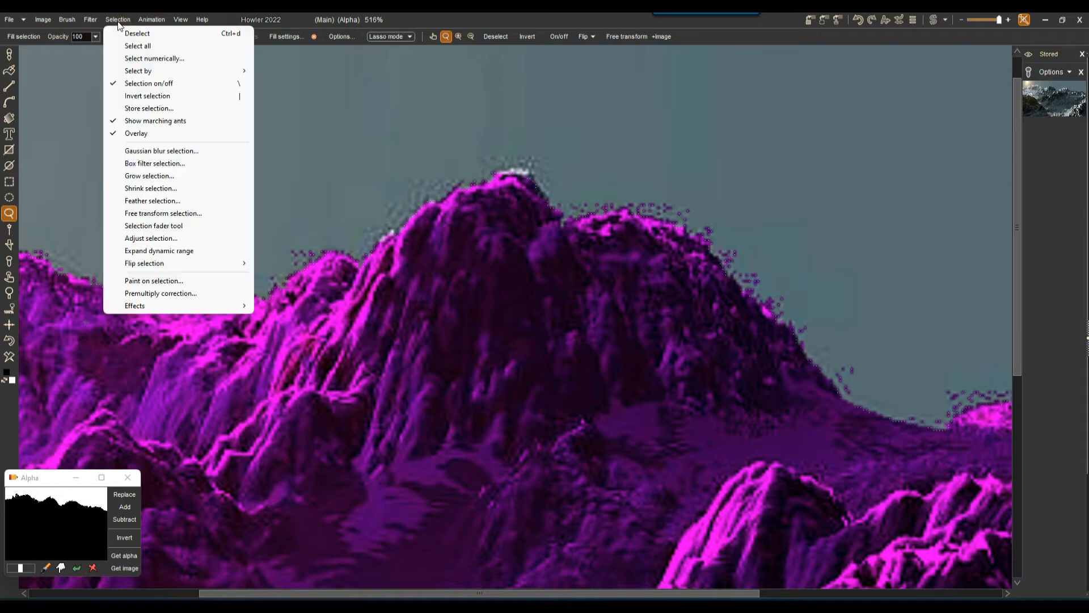
left_click(136, 164)
left_click(559, 323)
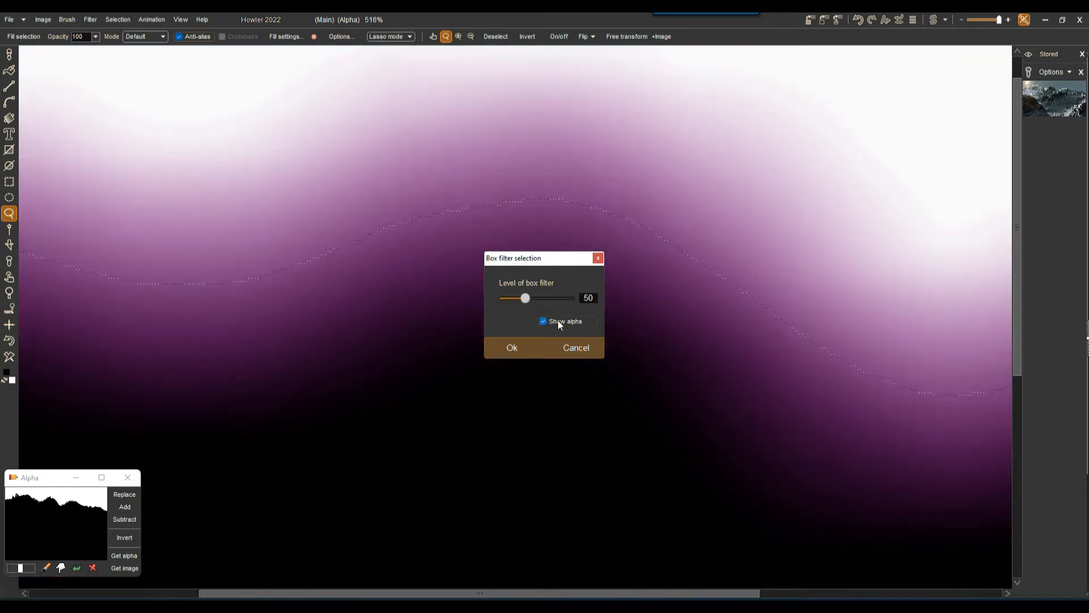
left_click_drag(534, 301, 503, 307)
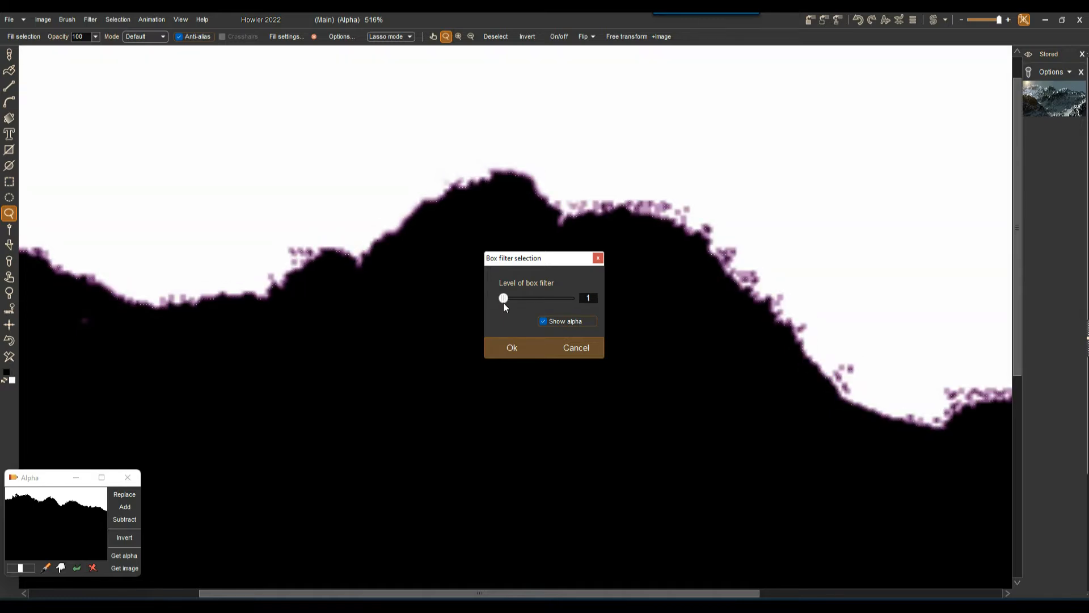
left_click_drag(504, 305, 504, 304)
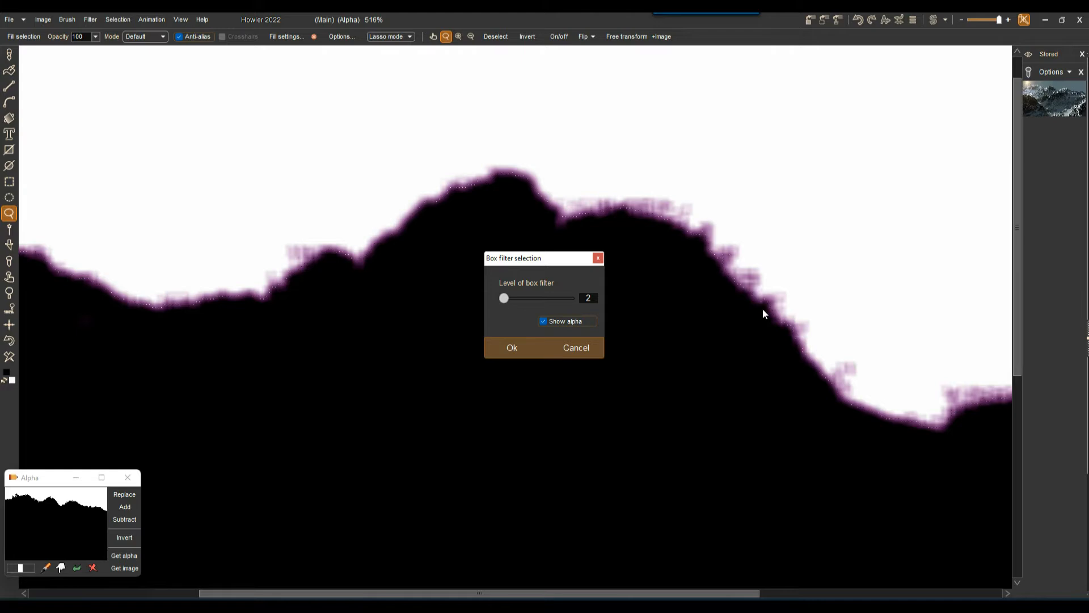
left_click_drag(507, 304, 505, 301)
left_click(512, 348)
- Store a copy of the current mountain image alongside the one already stored
left_click_drag(773, 250, 332, 190)
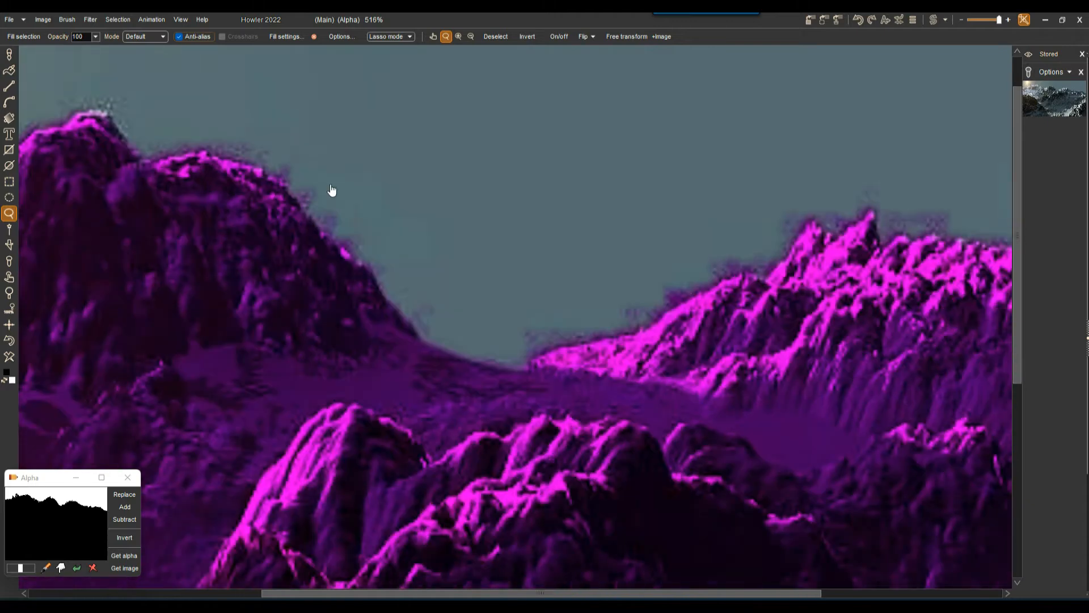
scroll(610, 195, "down", 5)
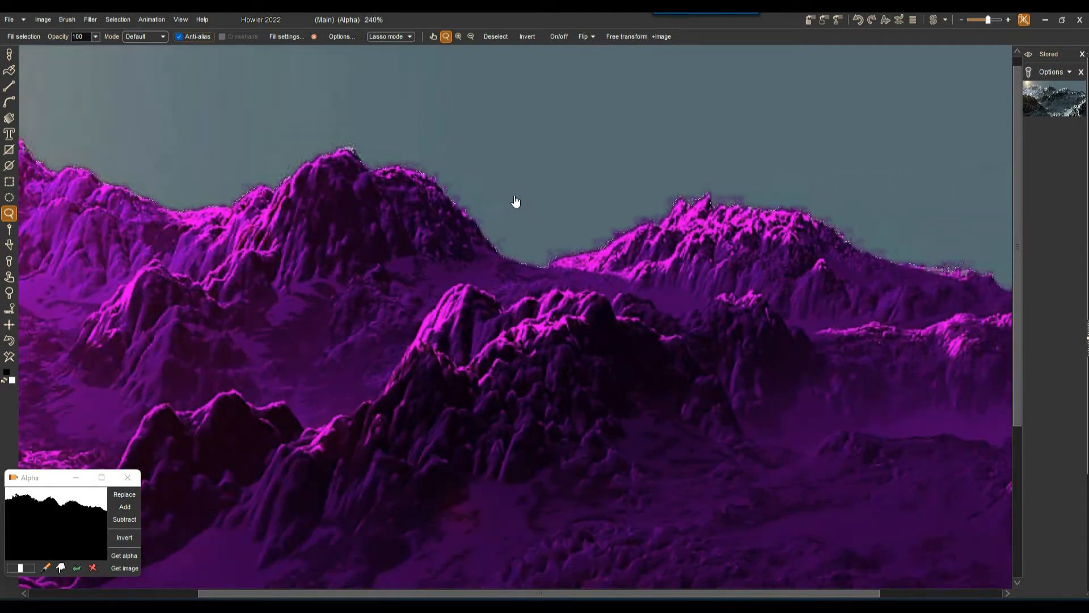
scroll(516, 201, "down", 2)
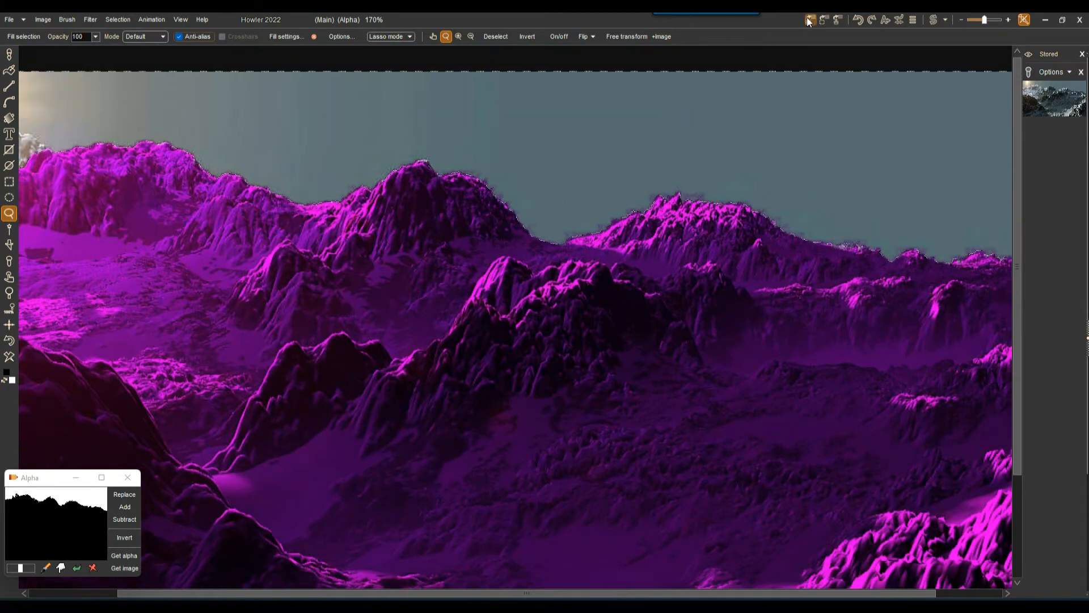
left_click(809, 22)
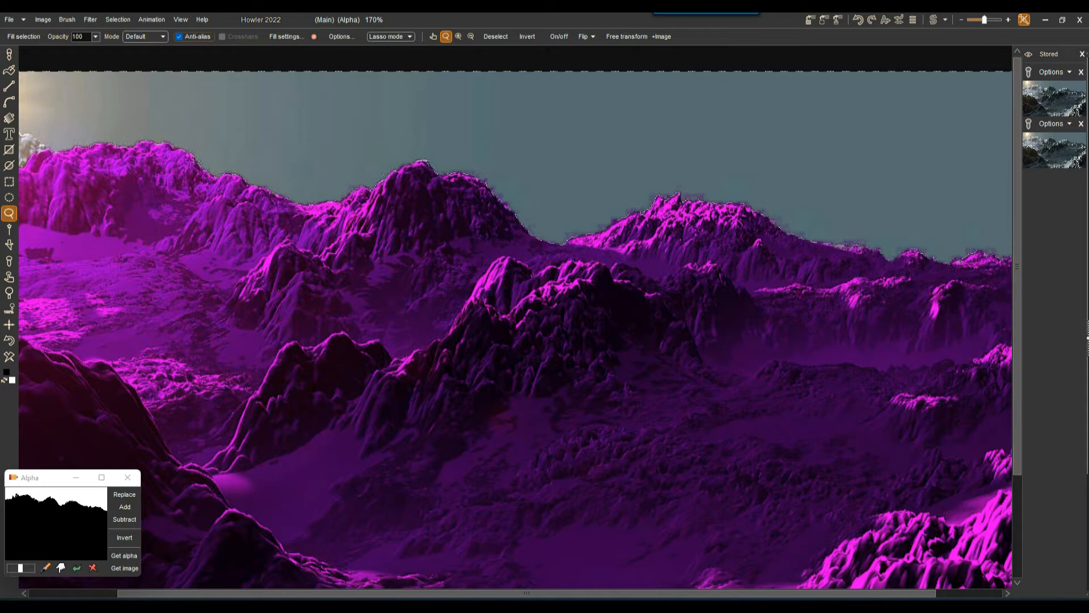
- Store the softened sky selection as the alpha
left_click_drag(415, 180, 516, 209)
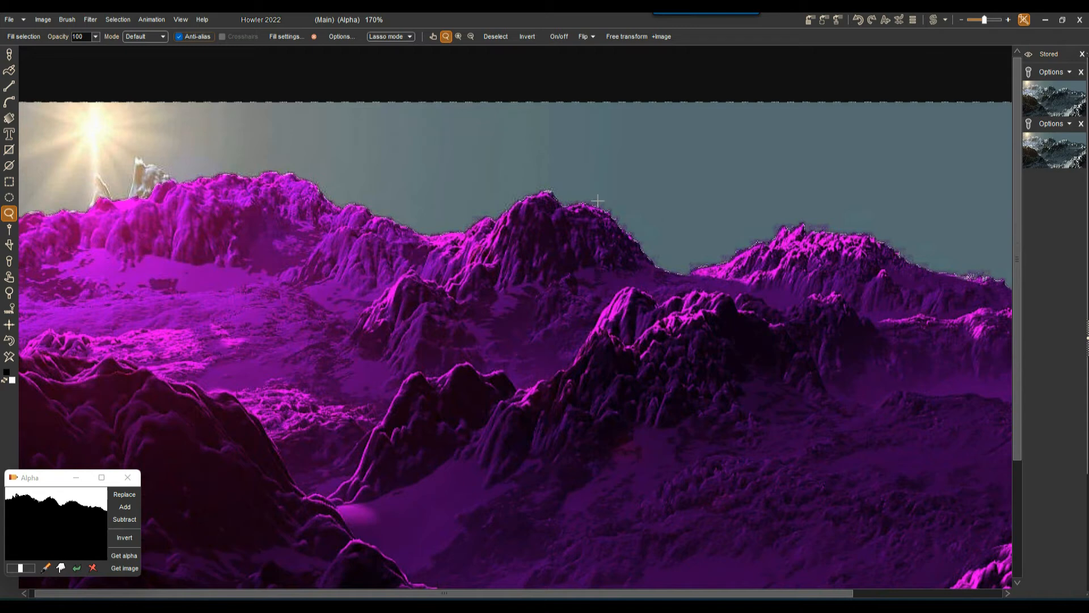
scroll(568, 205, "down", 1)
scroll(618, 205, "down", 1)
left_click_drag(618, 204, 596, 132)
scroll(581, 161, "down", 3)
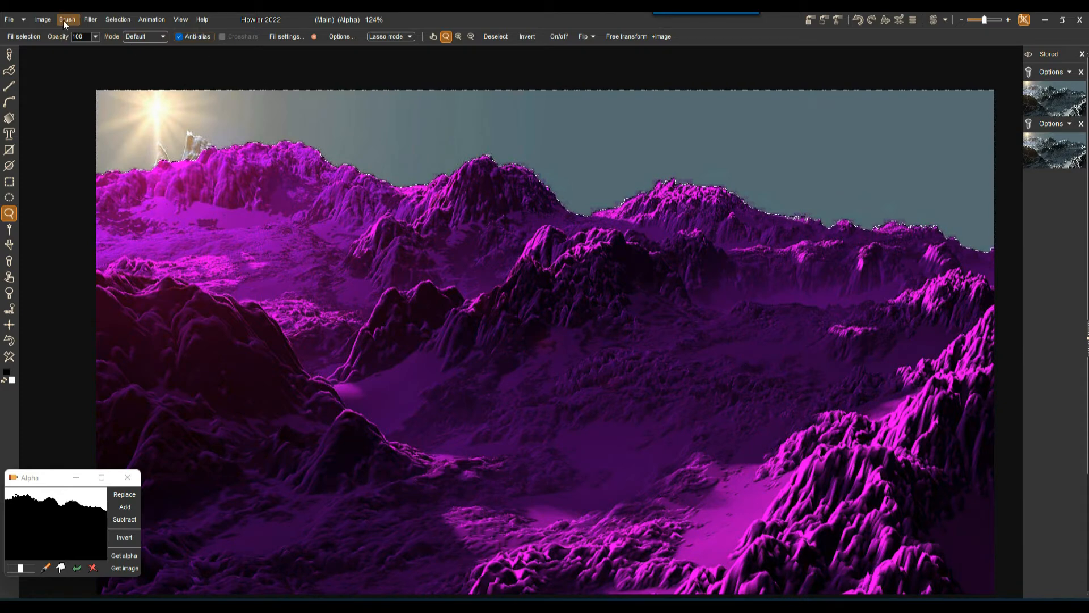
left_click(118, 19)
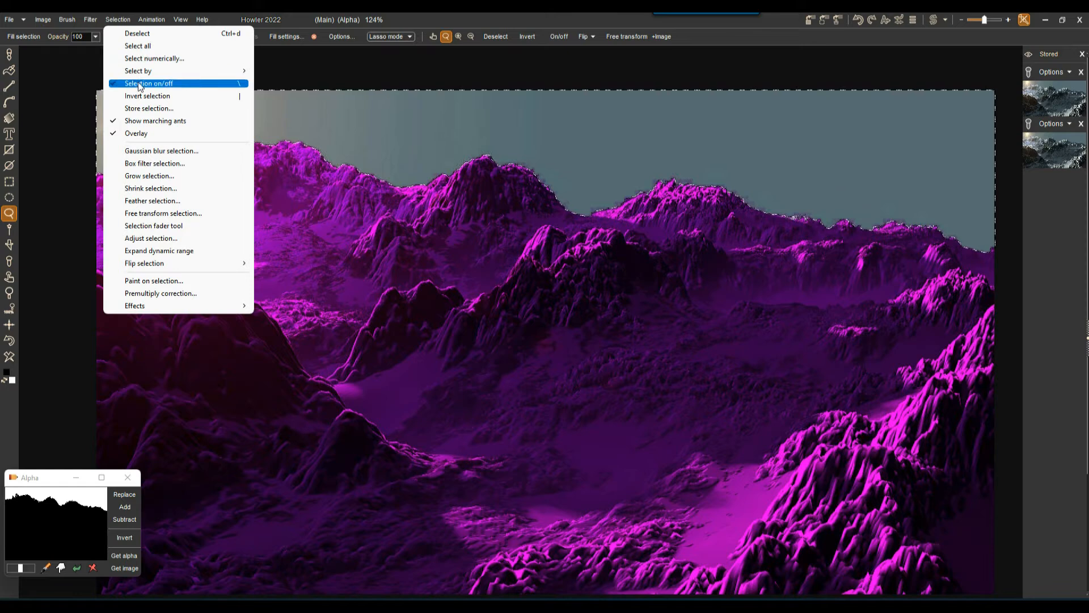
left_click(145, 108)
- Invert the stored alpha and replace the selection with it, then switch the selection back to the sky
left_click_drag(66, 478, 101, 337)
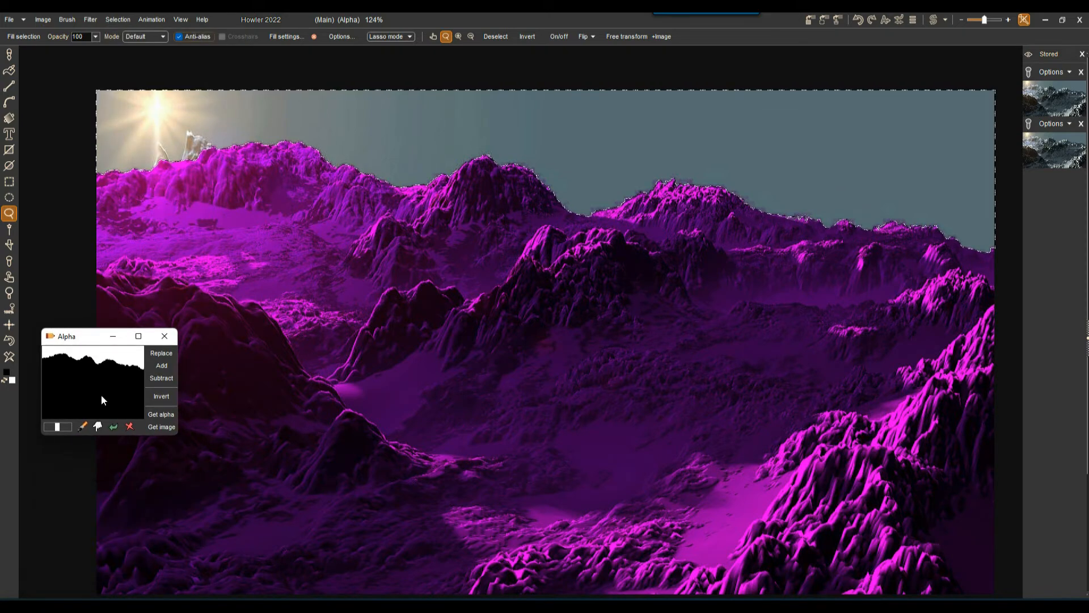
left_click(163, 397)
left_click(163, 354)
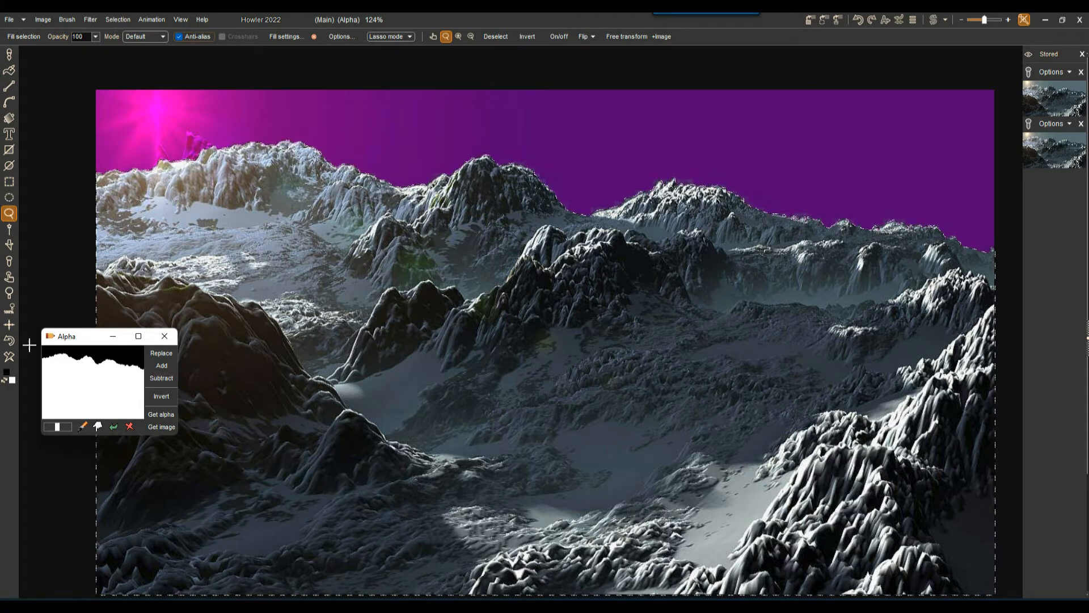
left_click(9, 310)
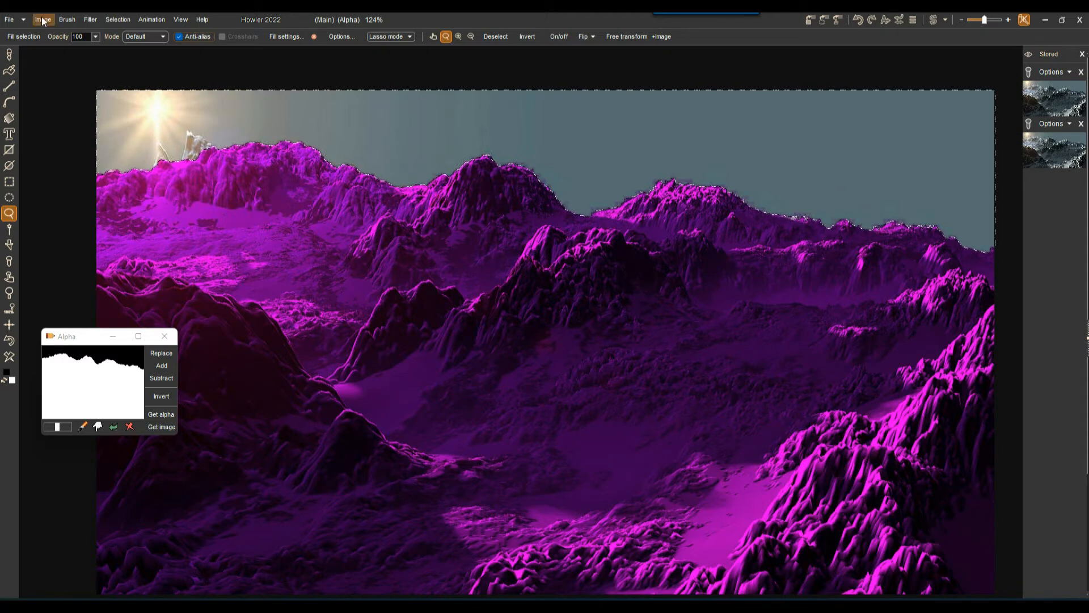
- Preview a rendered Sky inside the selection with Iterations 6, Scale 28, Phase 59 and Zoom factor 100
left_click(90, 19)
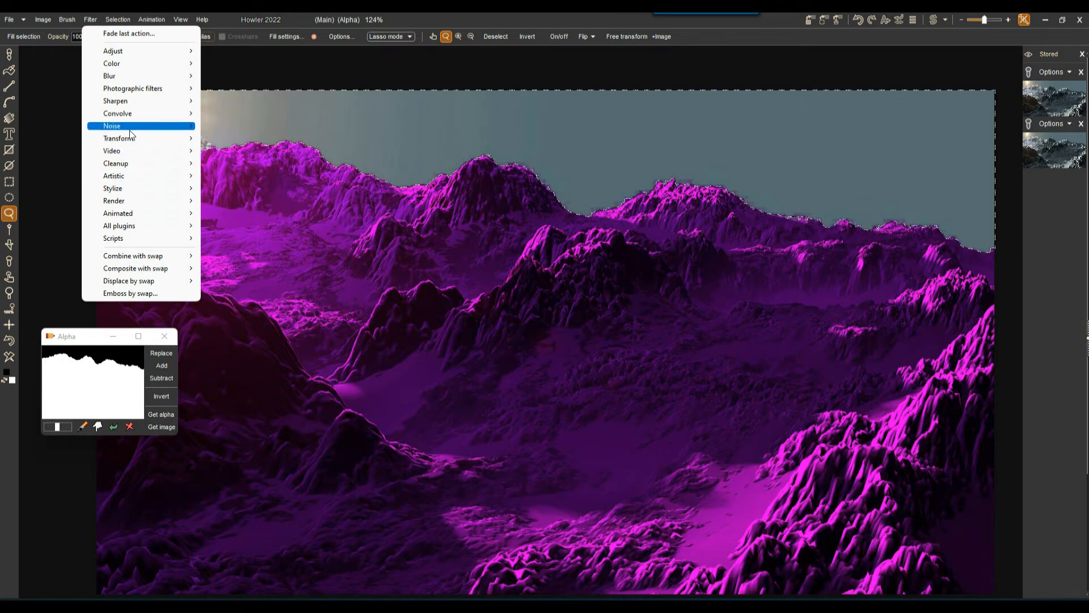
mouse_move(128, 200)
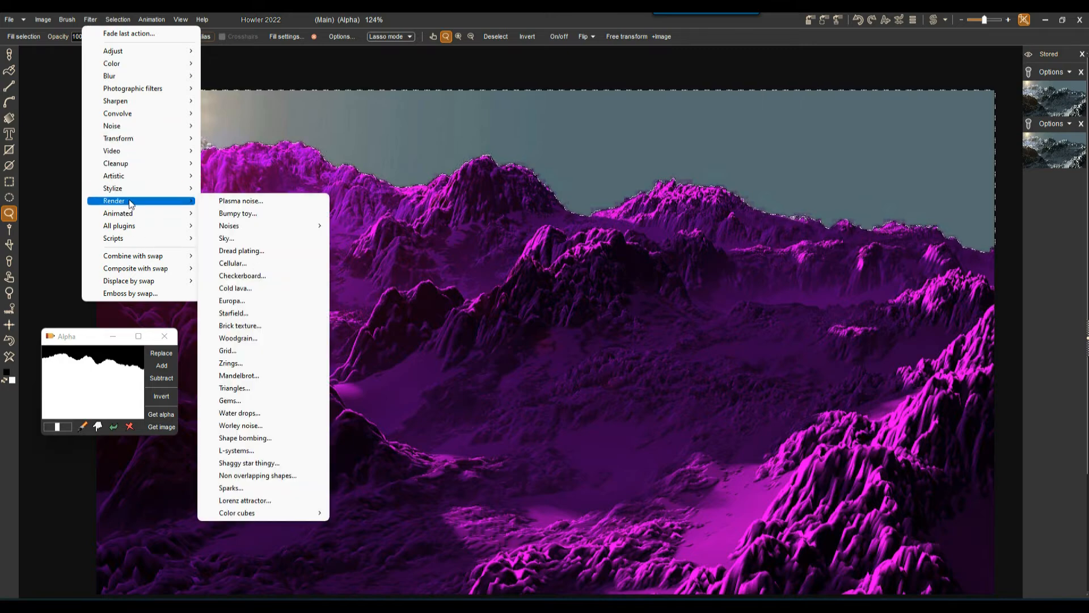
left_click(229, 239)
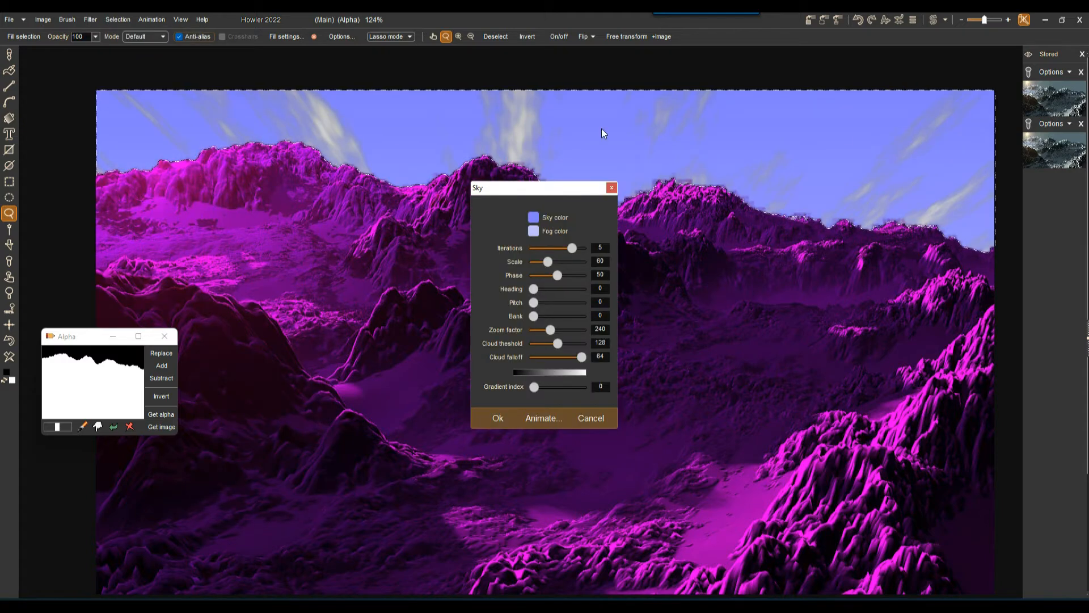
left_click_drag(567, 244, 553, 248)
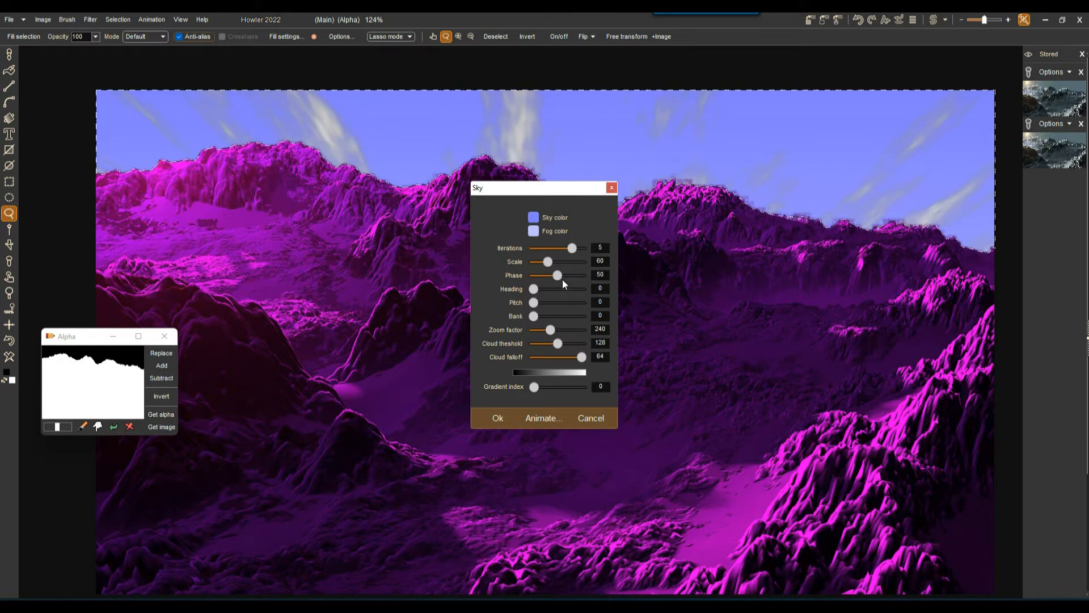
mouse_move(556, 276)
left_mouse_down()
mouse_move(545, 276)
mouse_move(569, 276)
left_mouse_up()
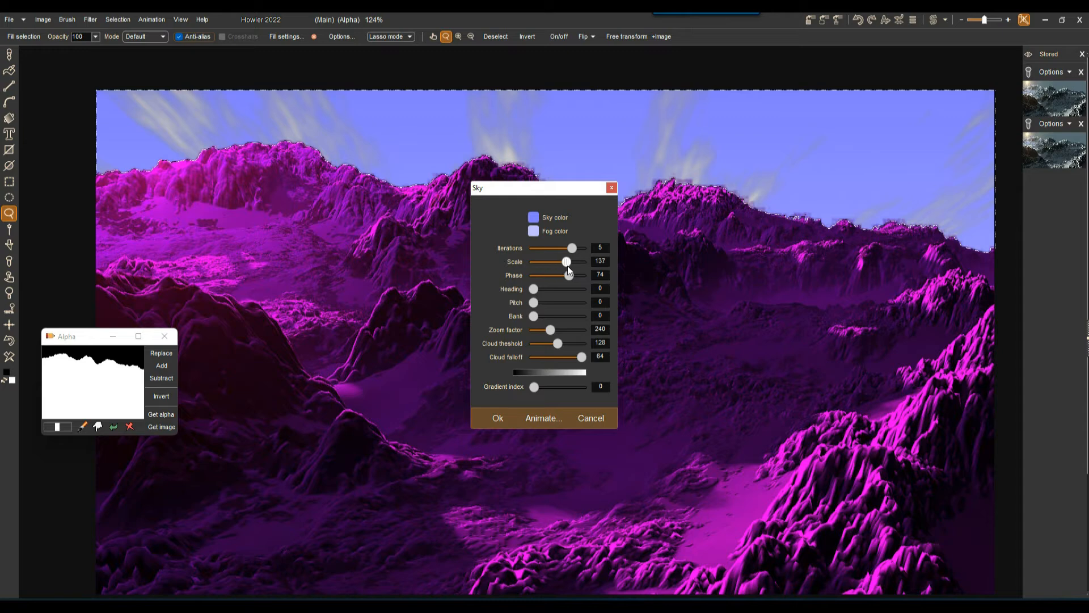
left_click_drag(566, 264, 563, 263)
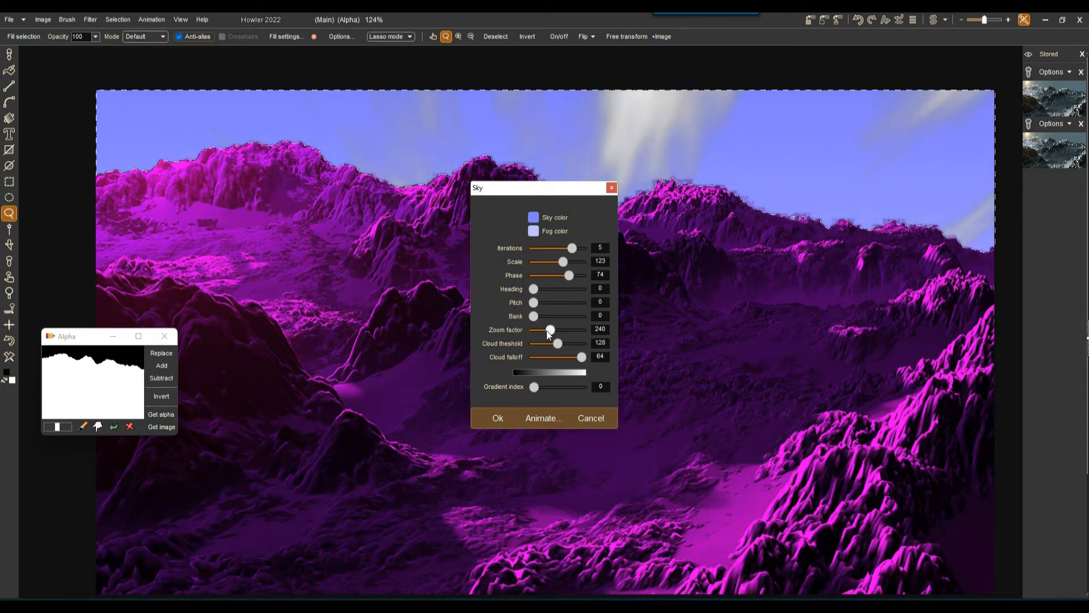
left_click_drag(548, 332, 538, 334)
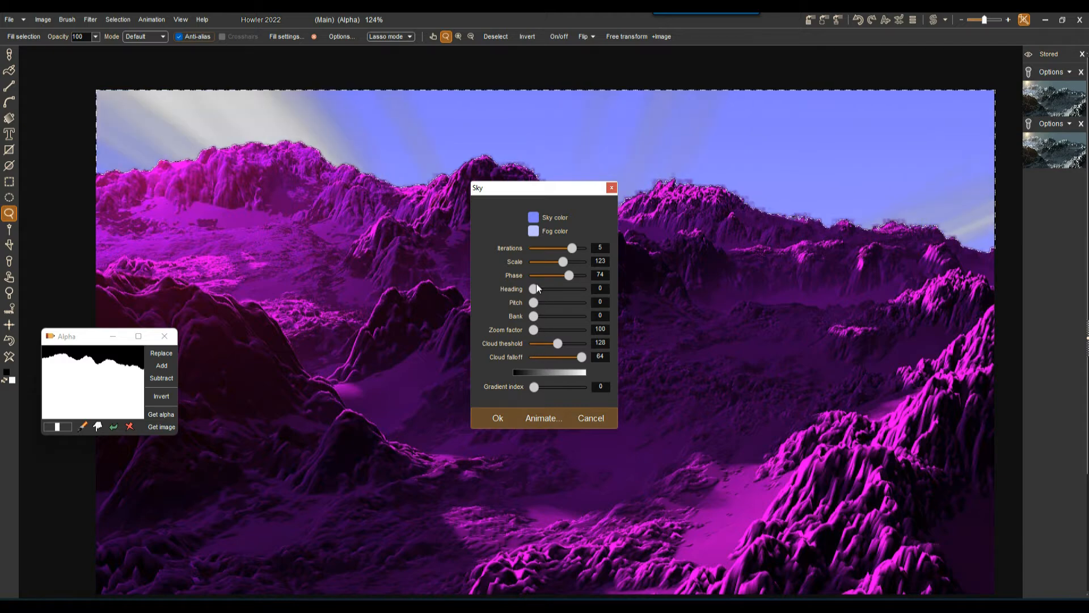
mouse_move(563, 277)
left_mouse_down()
mouse_move(558, 265)
mouse_move(541, 266)
left_mouse_up()
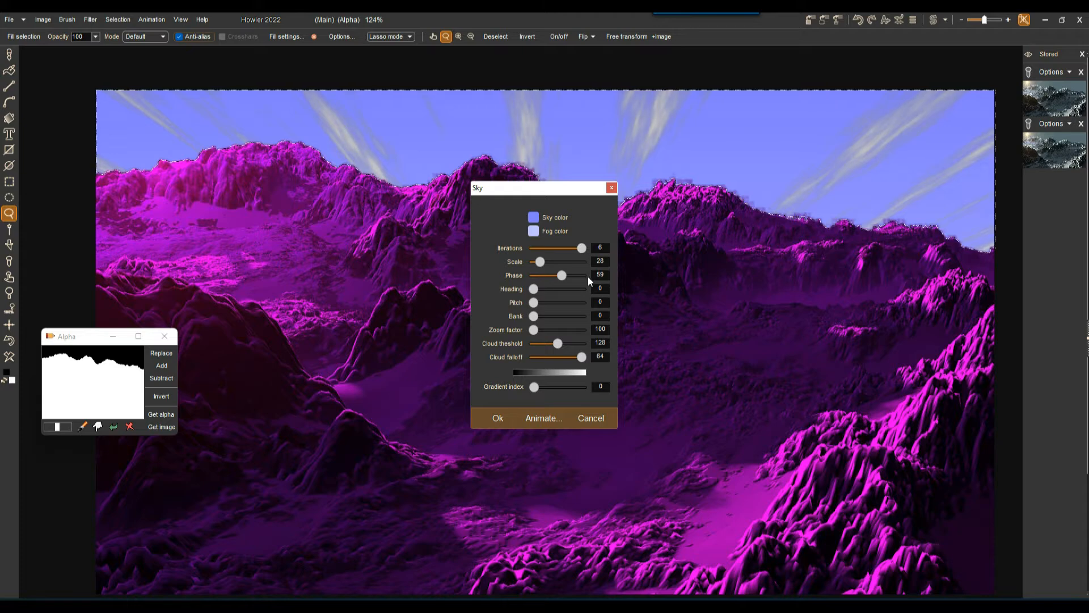
- Try thicker clouds in the Sky render with Cloud threshold 80, Cloud falloff 47 and Gradient index 3
mouse_move(582, 357)
left_mouse_down()
mouse_move(543, 362)
mouse_move(575, 359)
mouse_move(574, 346)
mouse_move(549, 346)
left_mouse_up()
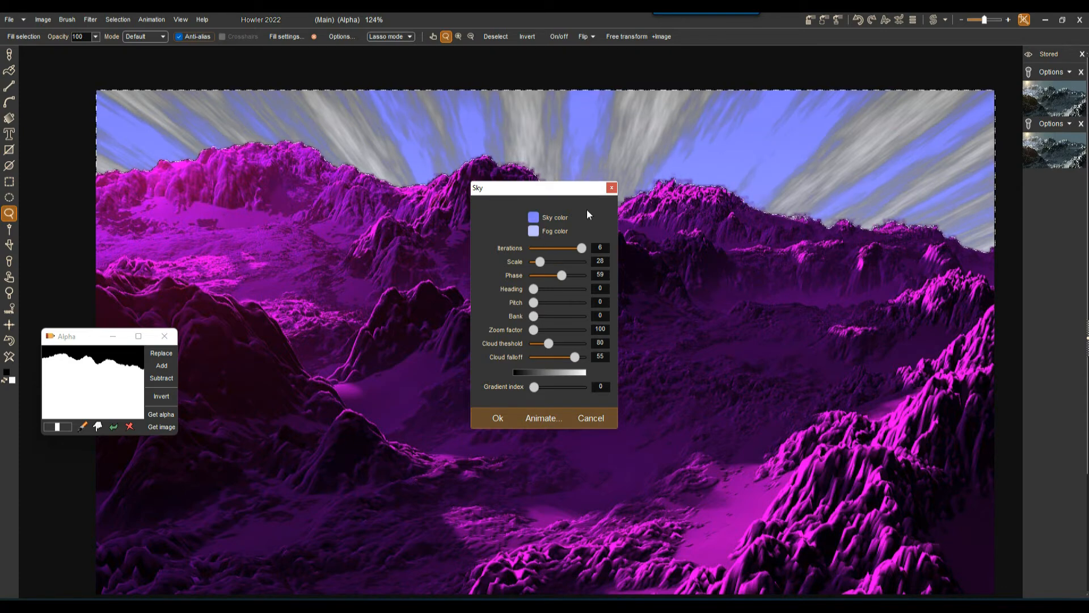
left_click_drag(570, 362, 565, 361)
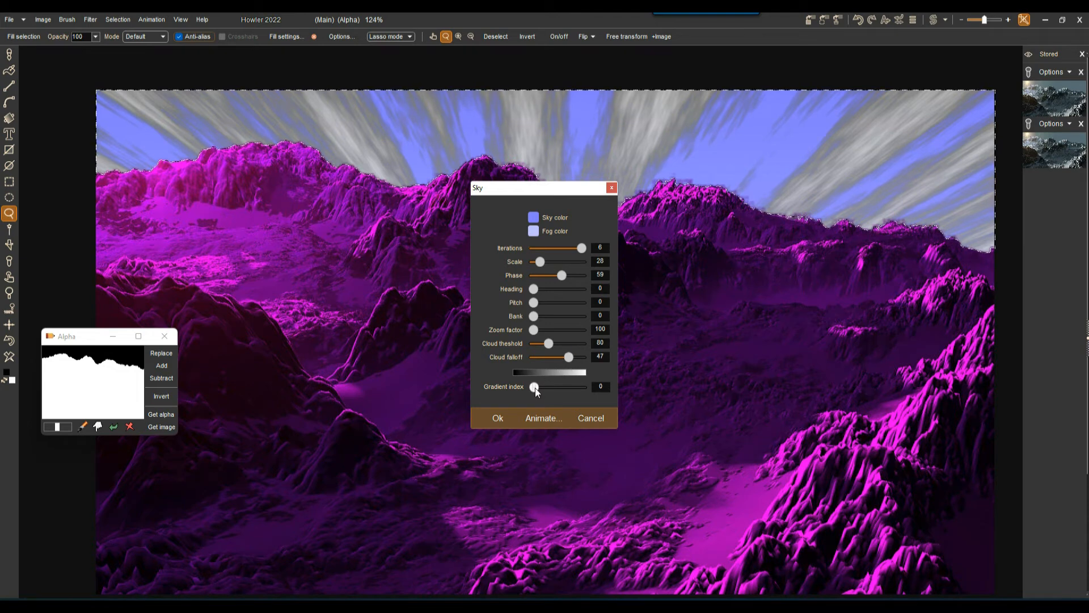
left_click_drag(540, 390, 567, 388)
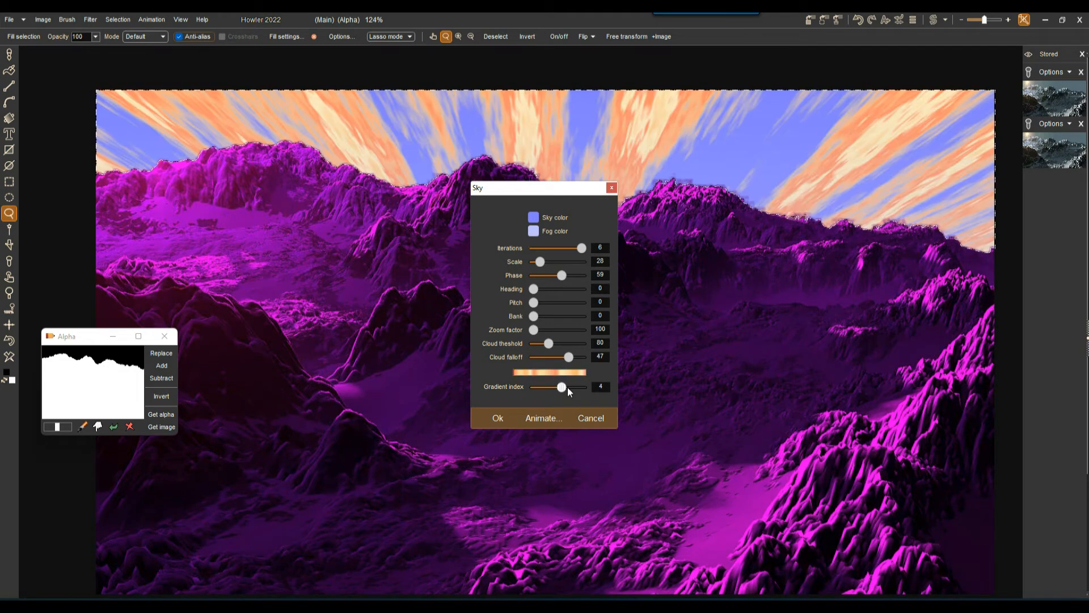
left_click_drag(563, 387, 553, 389)
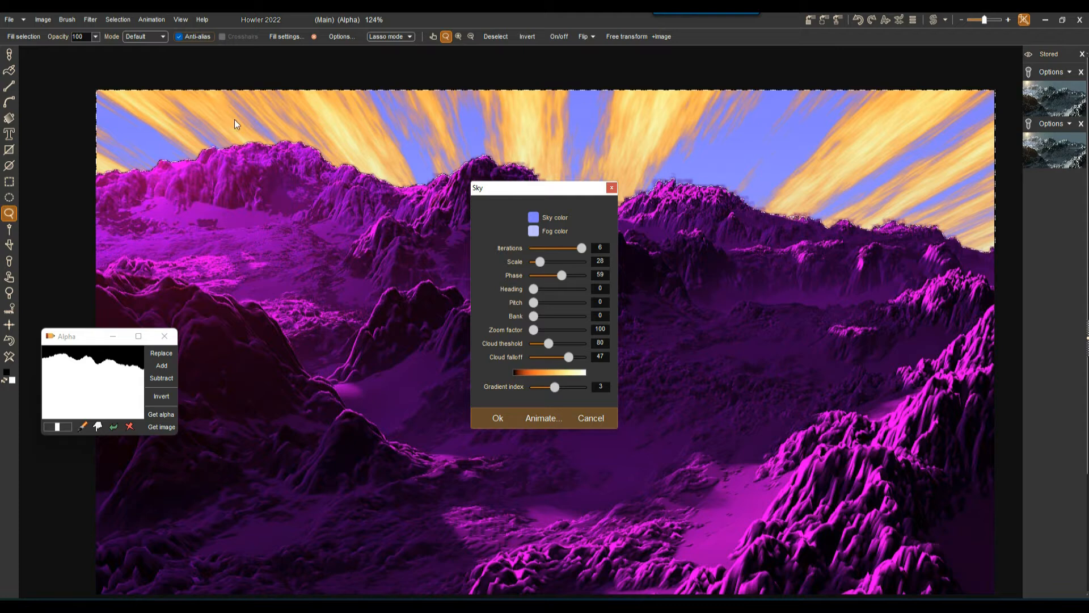
- Try an orange sky colour with Gradient index 0, then cancel the Sky render
left_click(534, 218)
left_click(586, 255)
mouse_move(545, 325)
left_mouse_down()
mouse_move(529, 367)
mouse_move(517, 367)
left_mouse_up()
left_click(637, 253)
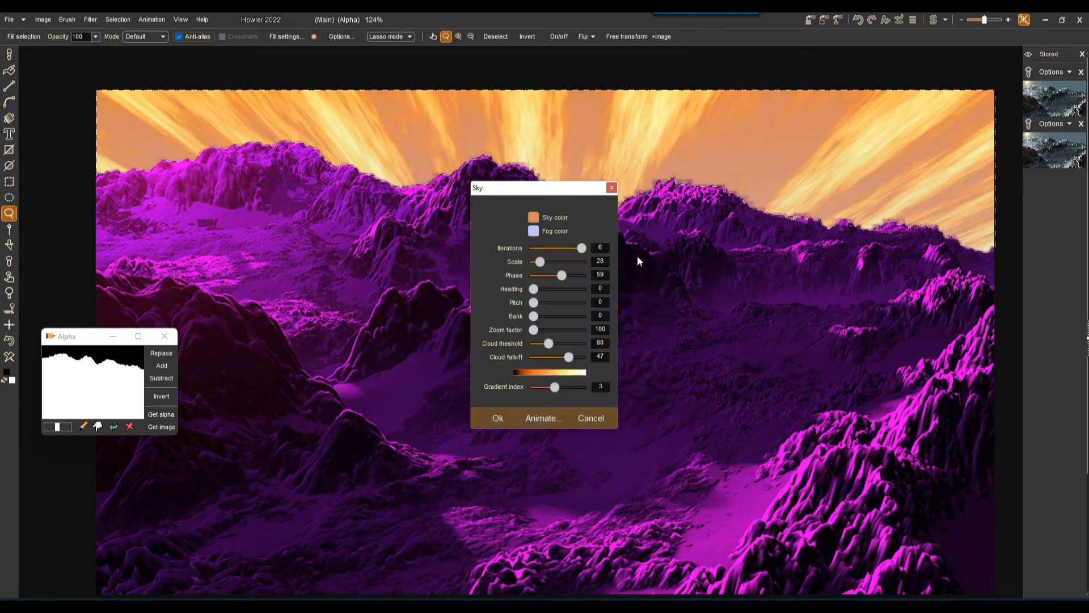
mouse_move(557, 388)
left_mouse_down()
mouse_move(572, 387)
mouse_move(533, 392)
left_mouse_up()
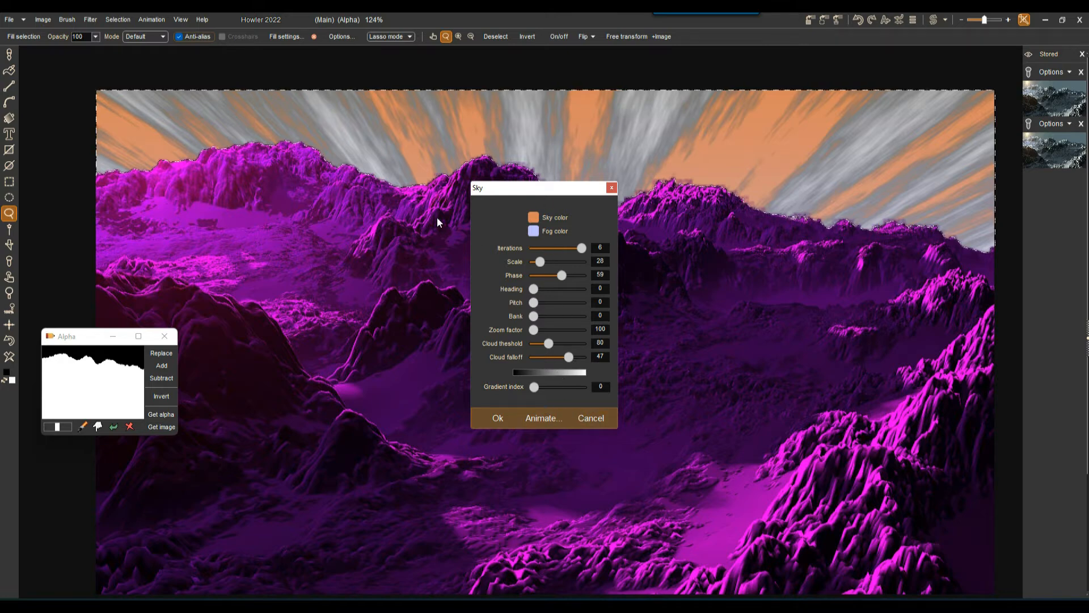
left_click(591, 419)
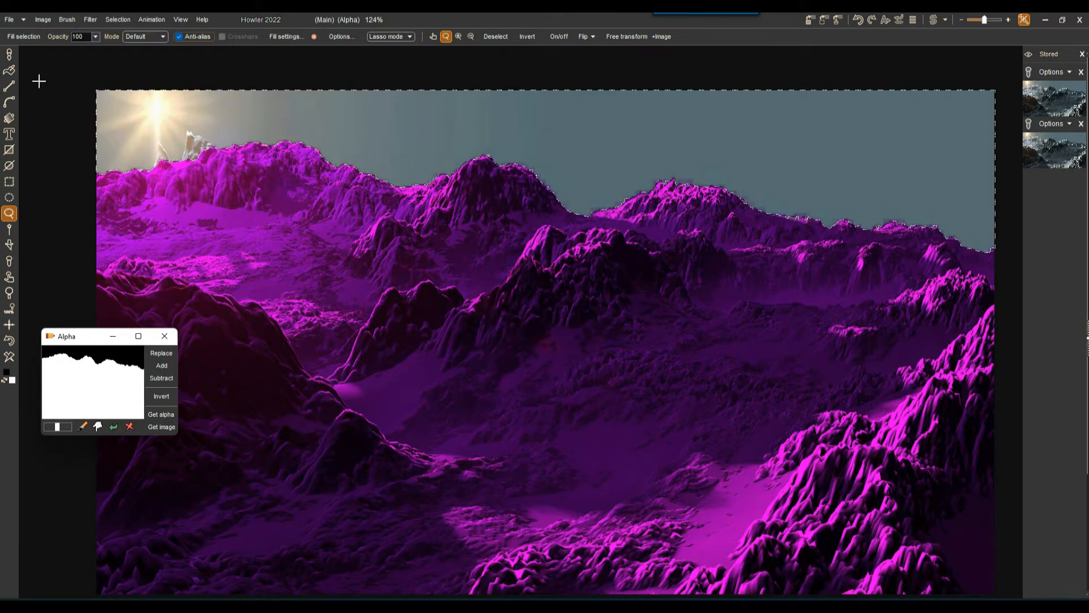
- Activate the linear gradient tool and choose the warm orange gradient with a dark end from the gradient presets
left_click(12, 120)
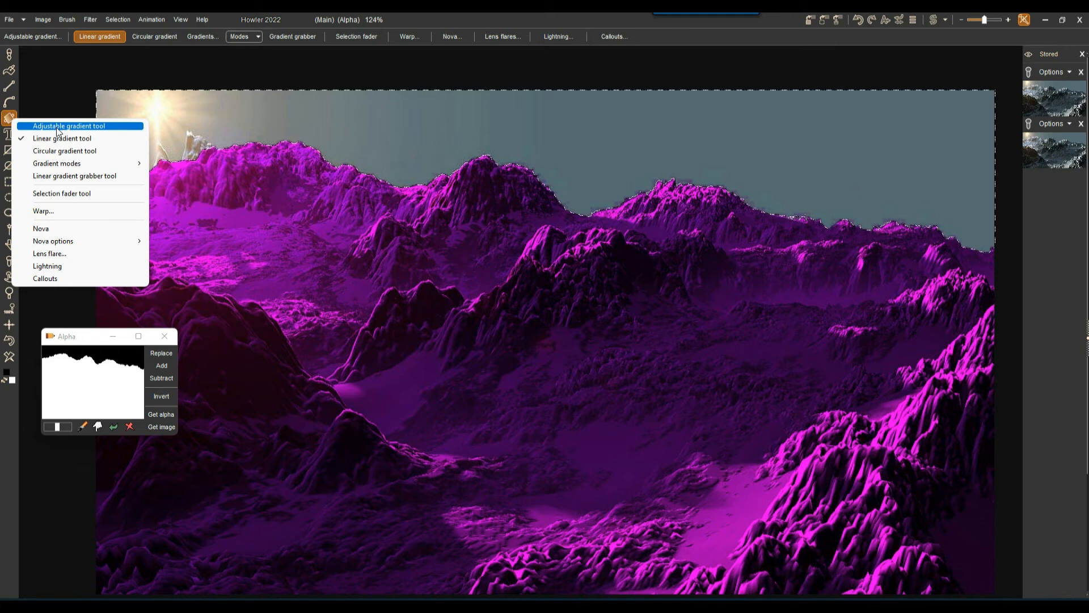
left_click(206, 37)
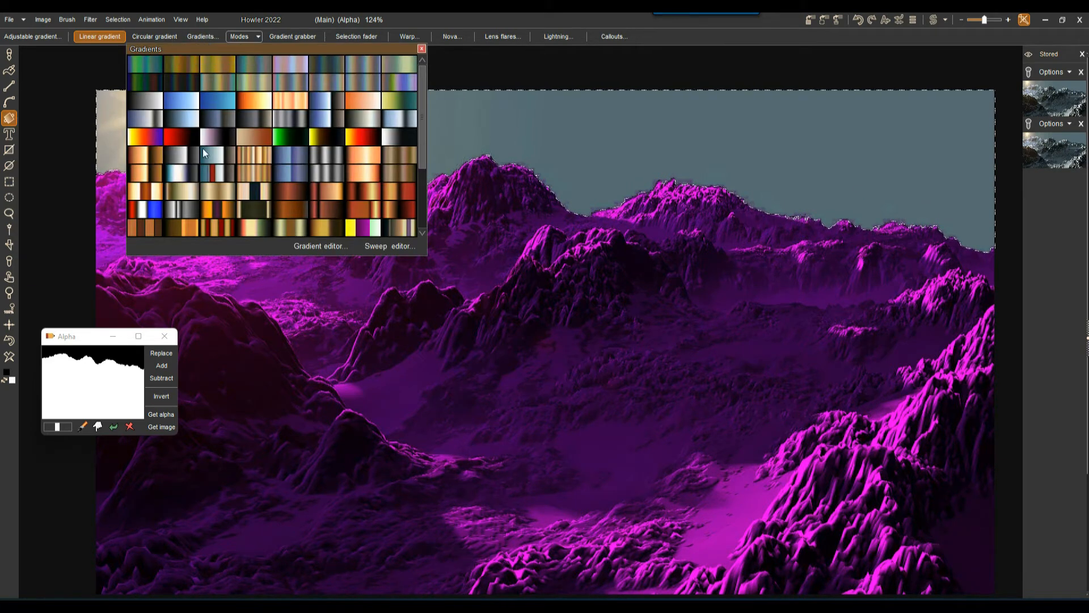
scroll(243, 207, "down", 2)
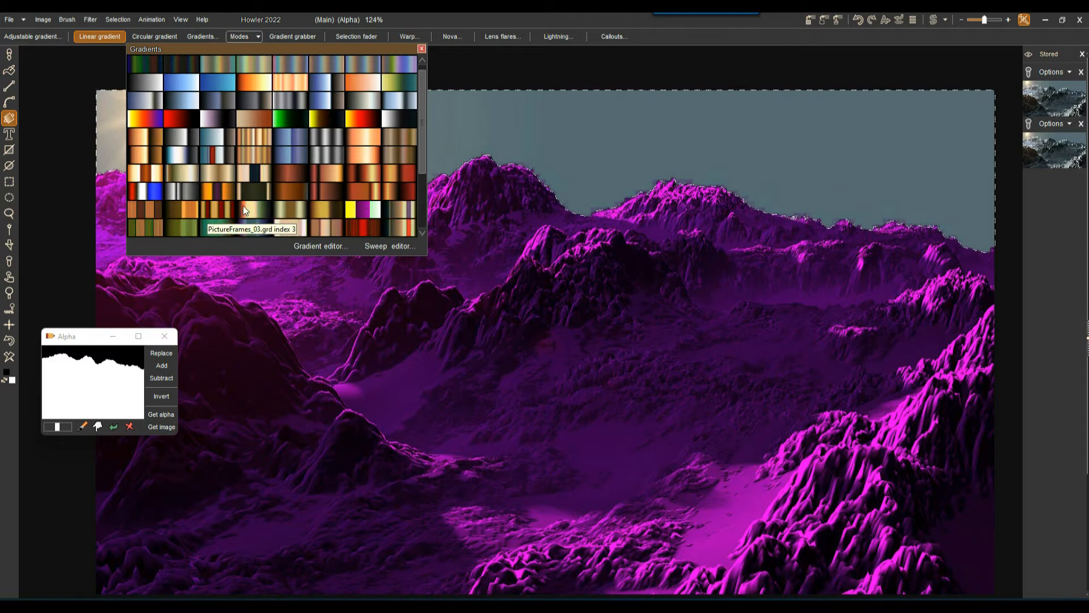
scroll(240, 205, "down", 5)
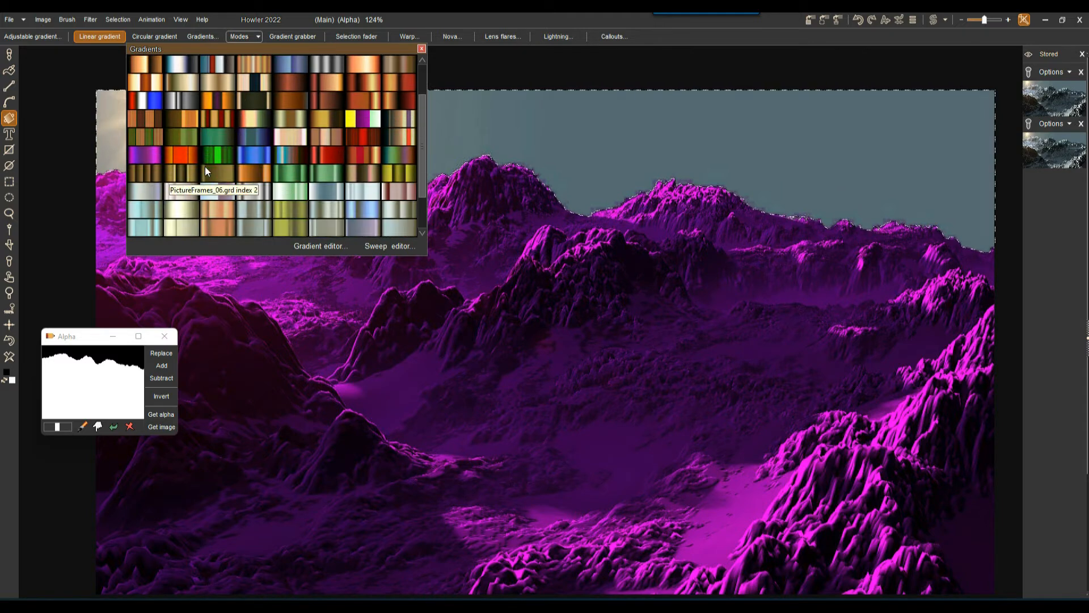
scroll(257, 175, "down", 3)
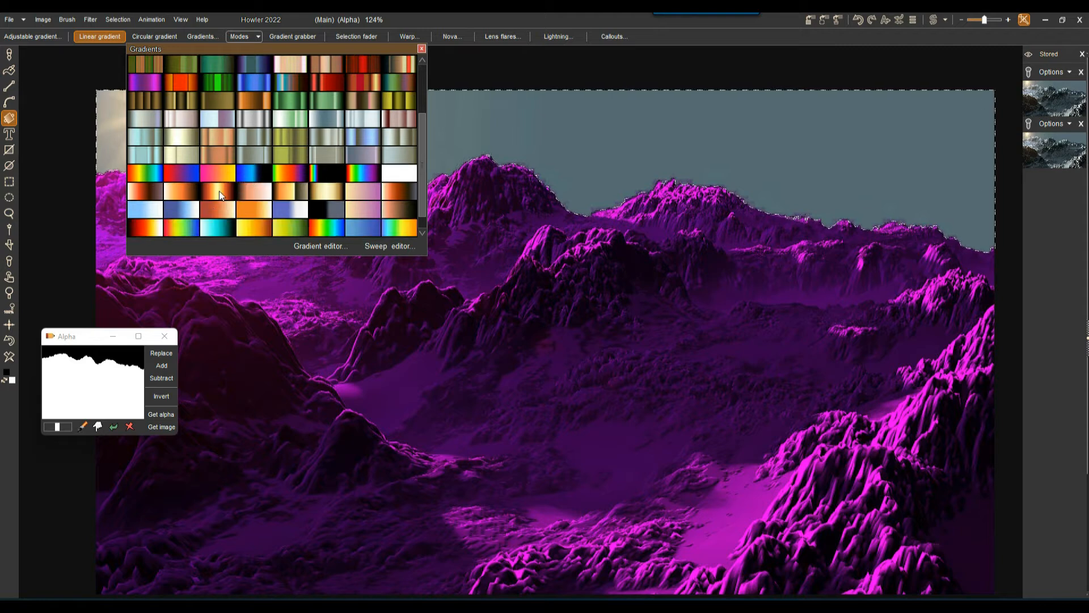
left_click(217, 195)
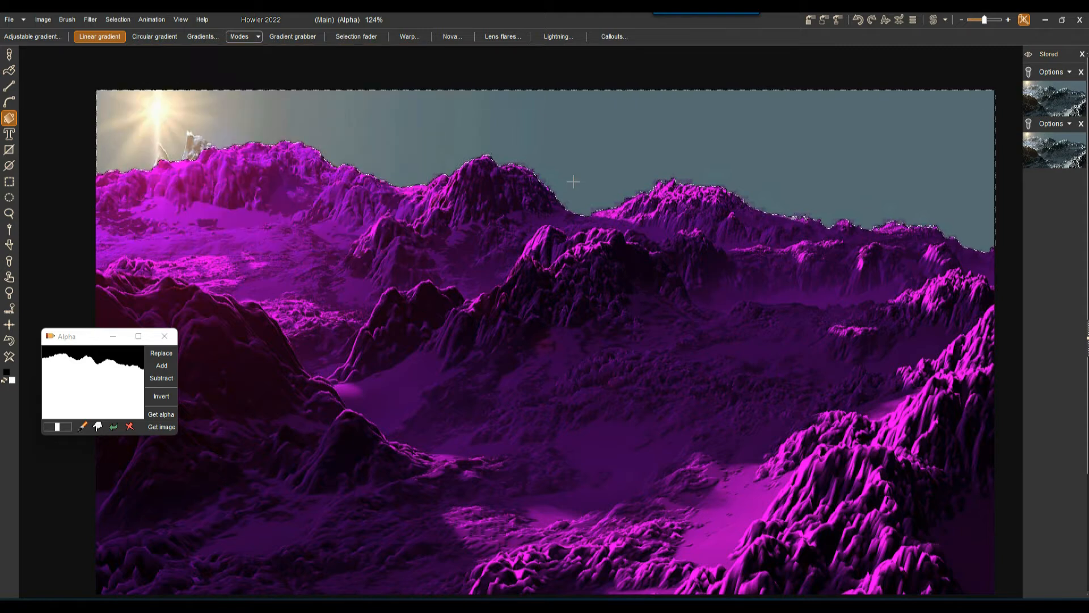
- Fill the selected sky with the warm orange gradient running vertically from the image's upper edge to behind the mountains, and clear the selection
left_click_drag(526, 106, 524, 376)
left_click_drag(499, 90, 488, 261)
left_click_drag(496, 90, 494, 263)
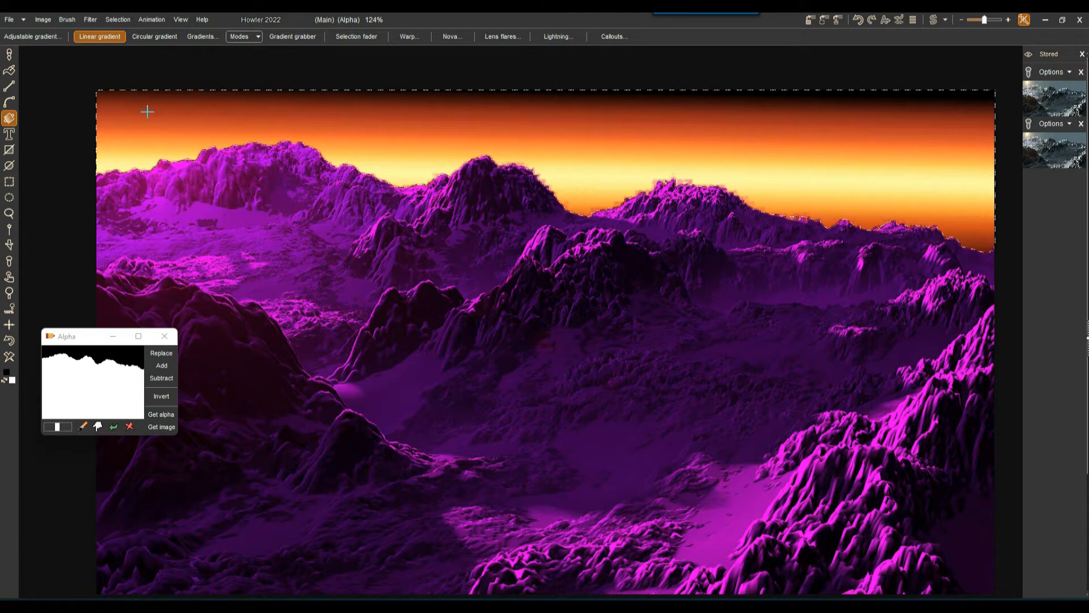
left_click(122, 19)
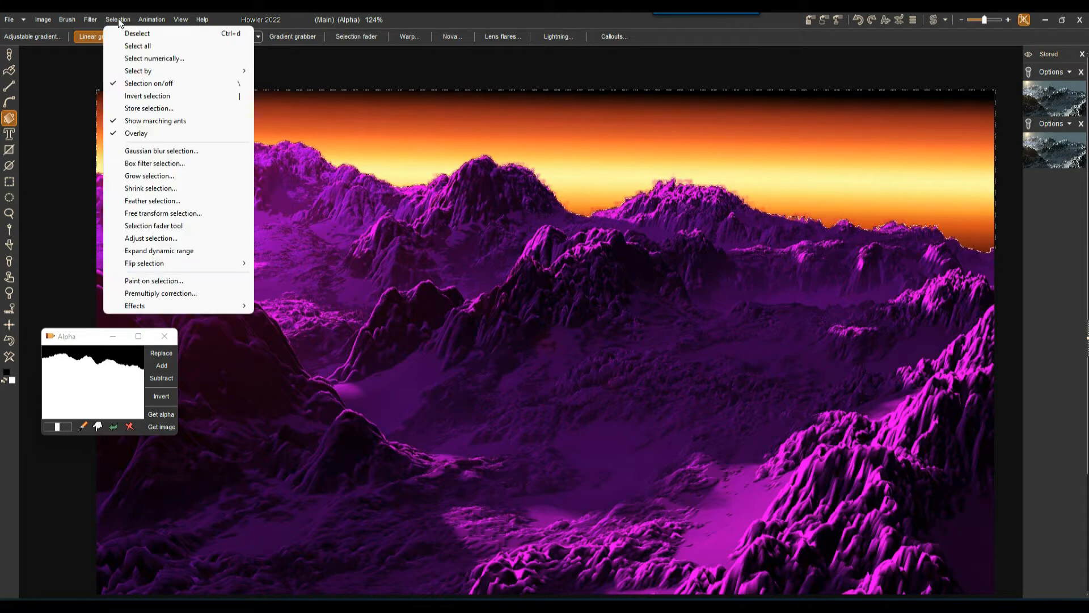
left_click(127, 34)
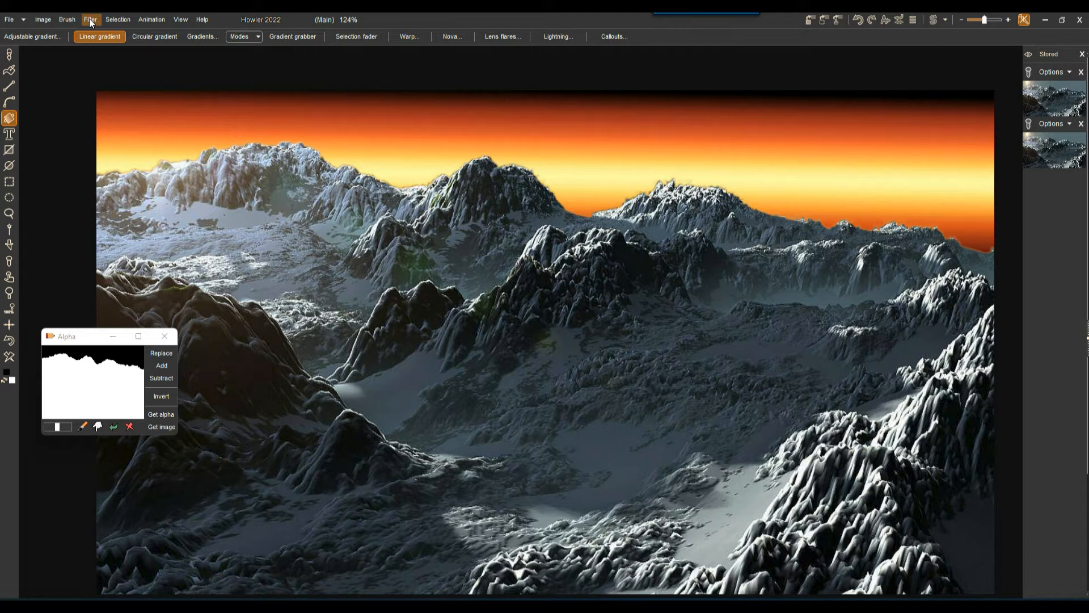
- Try the orange lens flare preset with its light source in the sky above the leftmost mountains
right_click(11, 118)
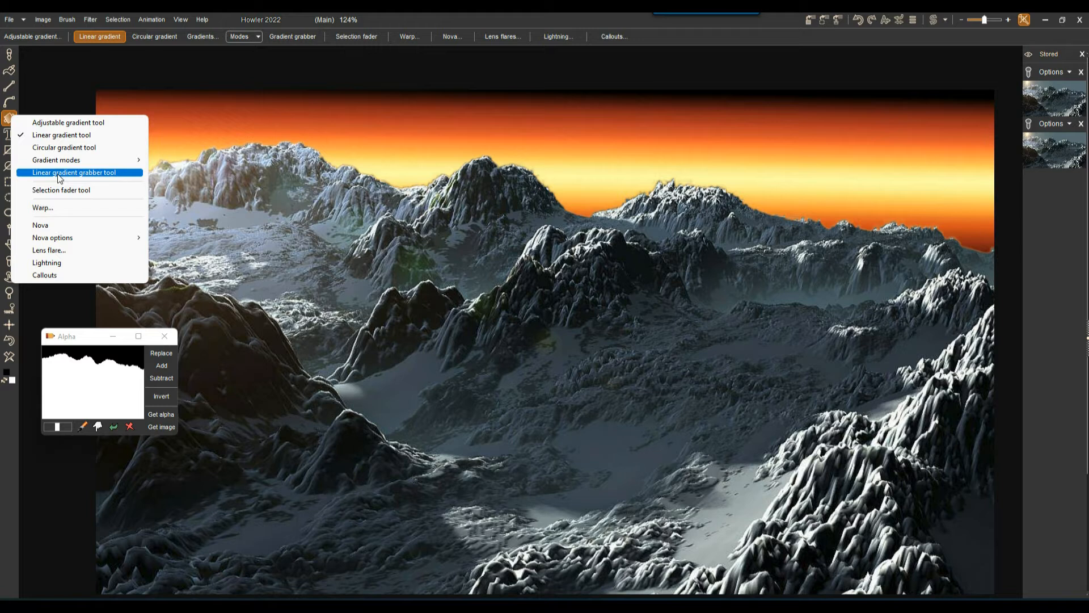
mouse_move(61, 161)
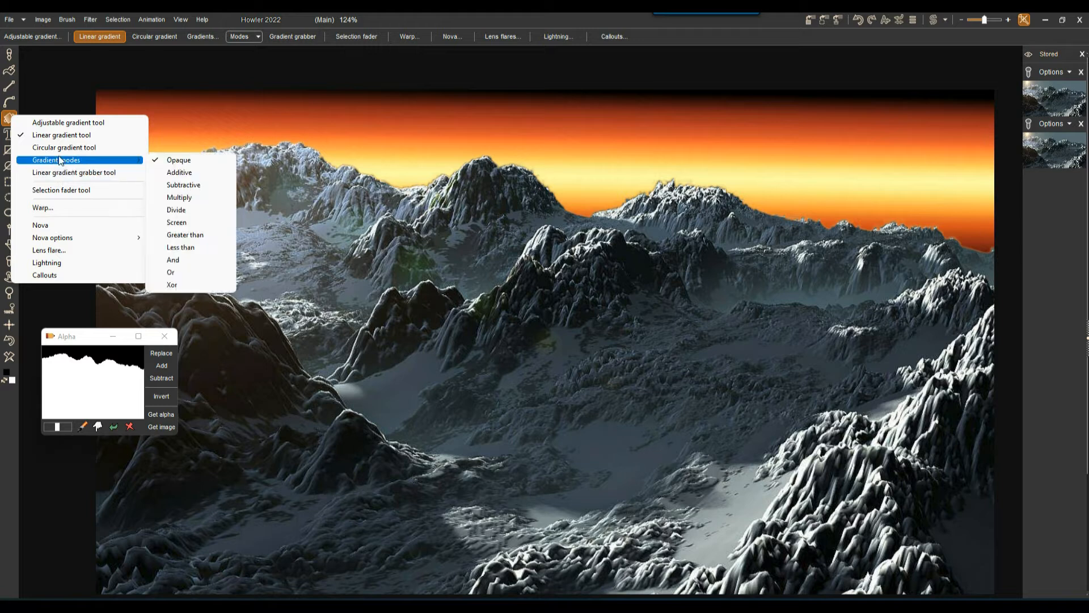
left_click(59, 252)
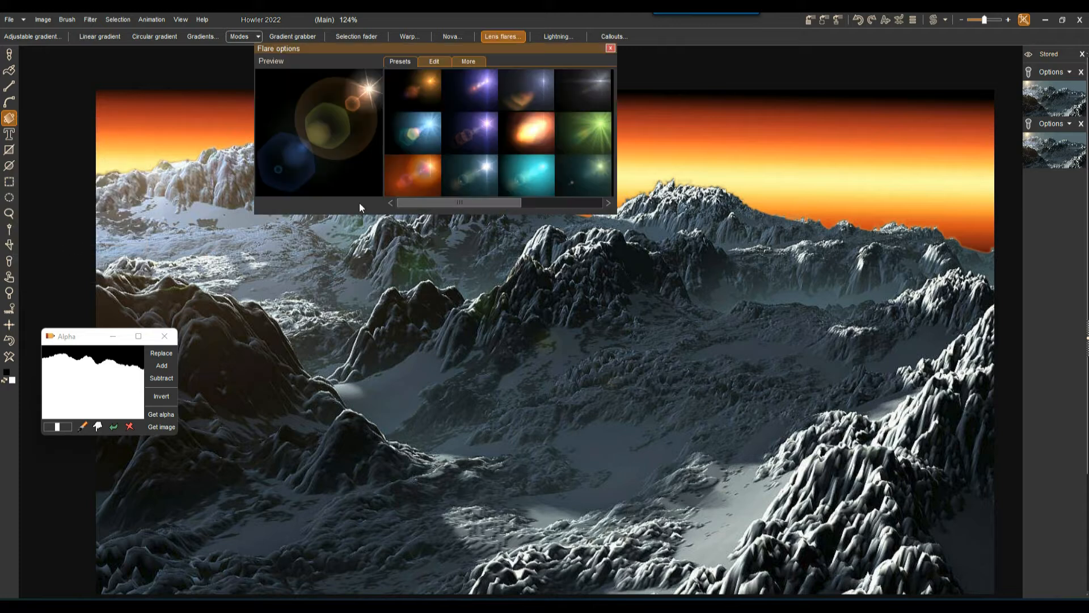
left_click_drag(400, 50, 753, 112)
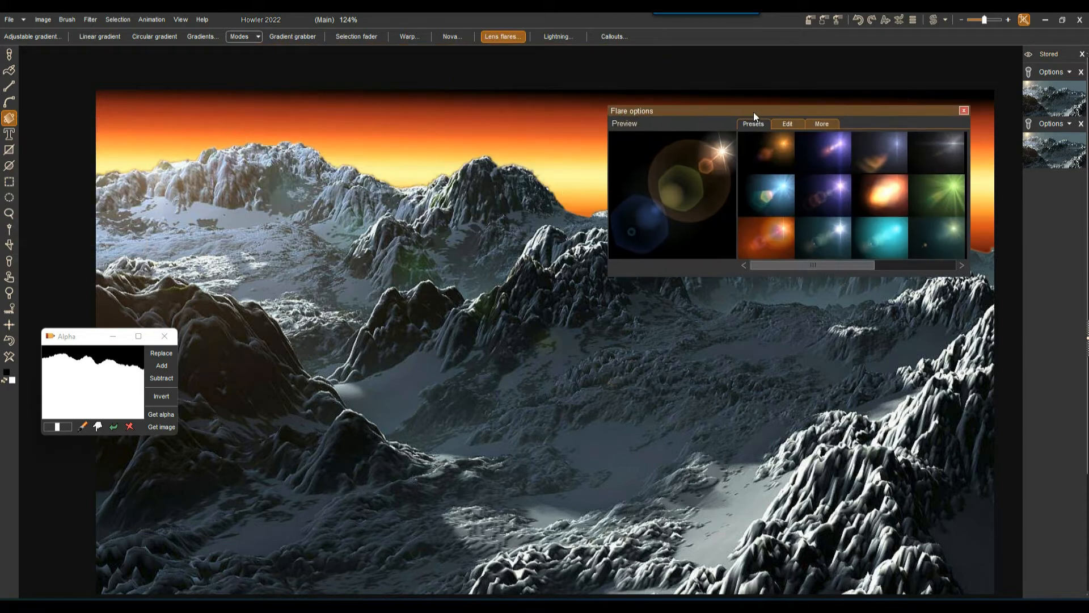
left_click_drag(835, 264, 795, 247)
left_click(782, 229)
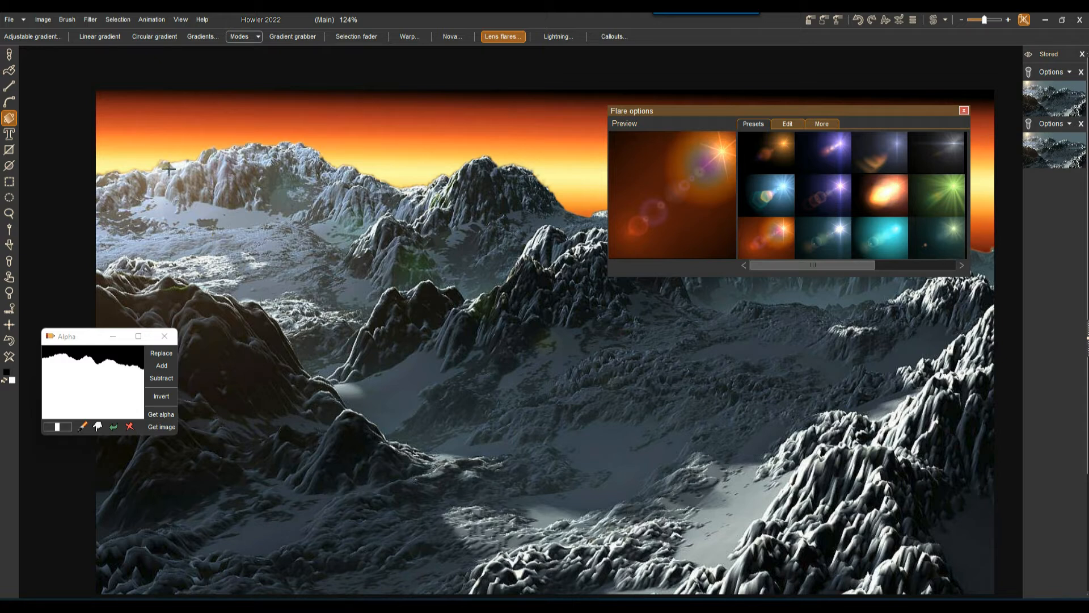
left_click(135, 133)
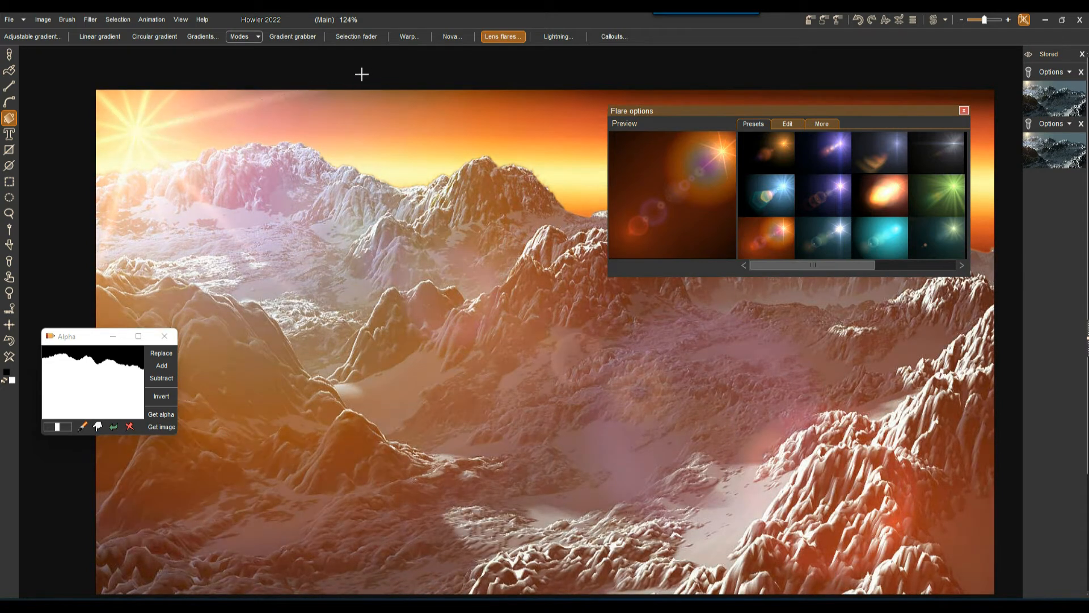
- Try other lens flare presets over the same spot, ending with the pale one with concentric hexagonal rings
left_click(843, 229)
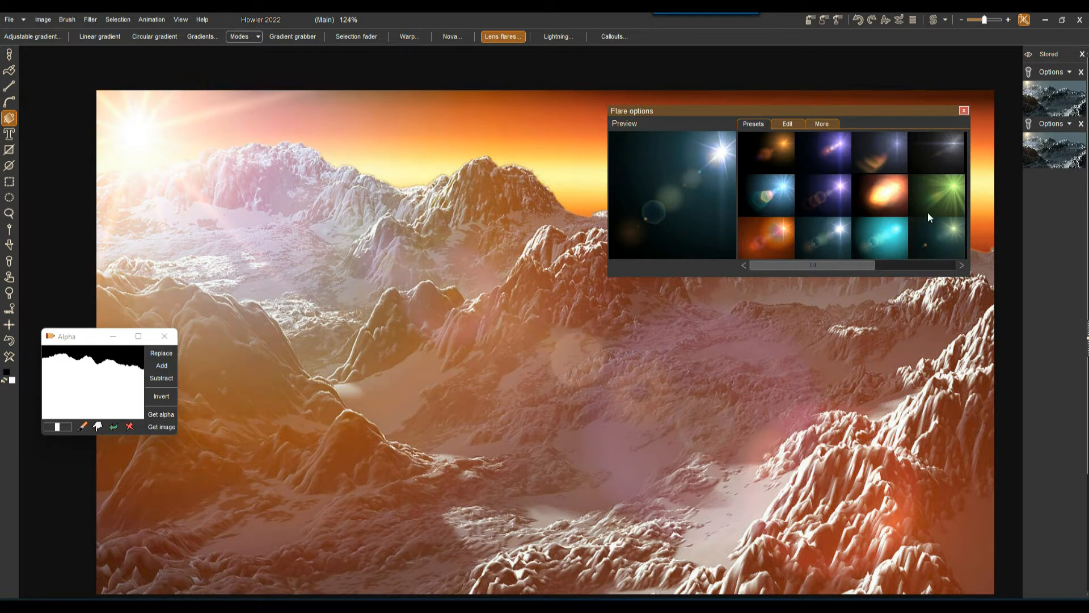
left_click(952, 189)
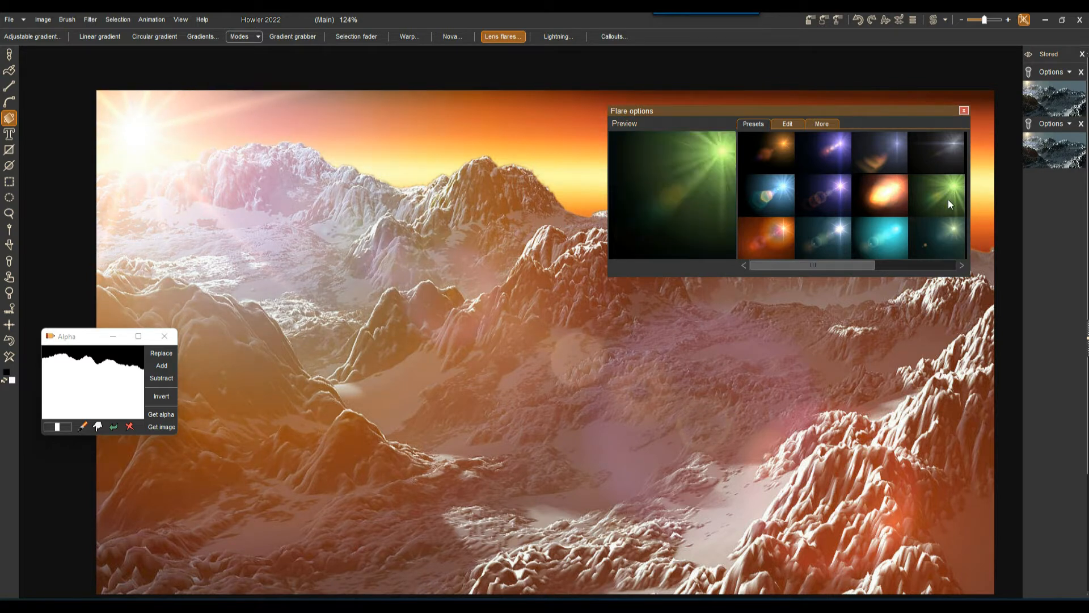
left_click_drag(873, 271, 910, 271)
left_click(910, 196)
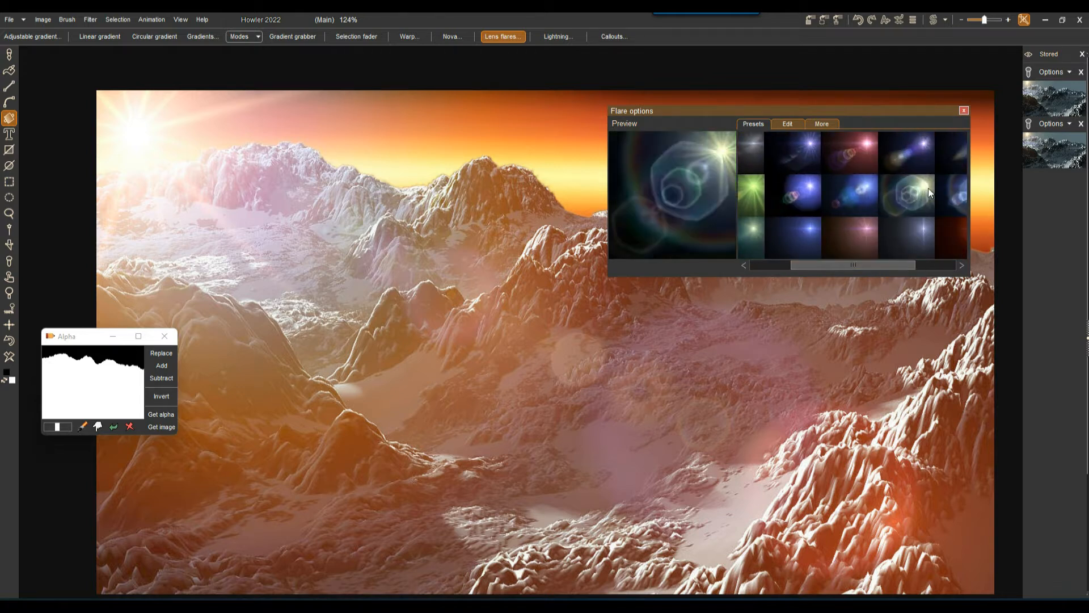
left_click_drag(139, 132, 228, 137)
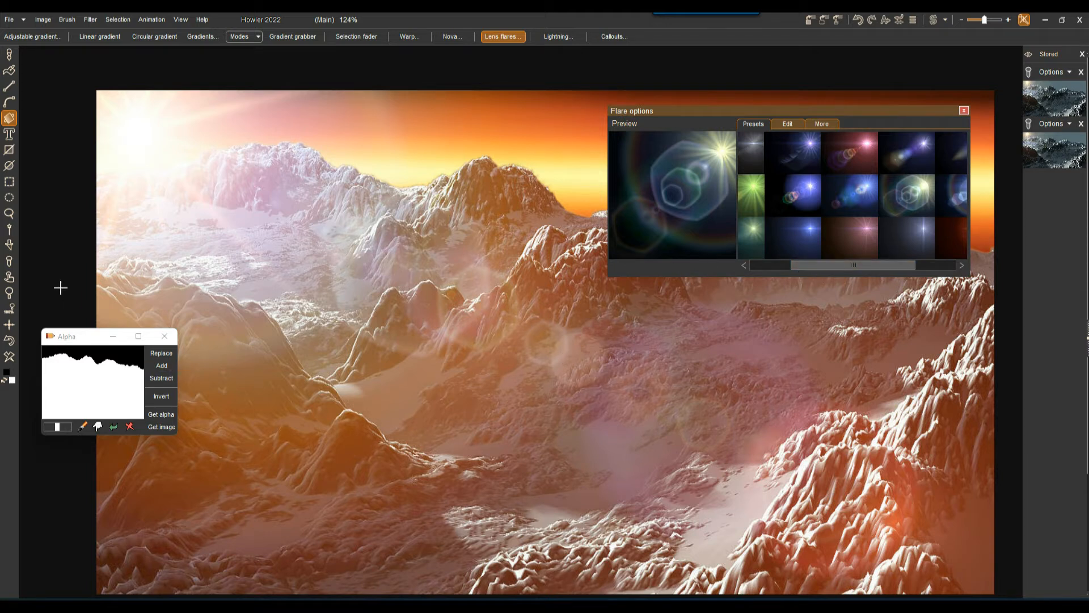
- Undo the placed lens flares and close the flare options
left_click(10, 343)
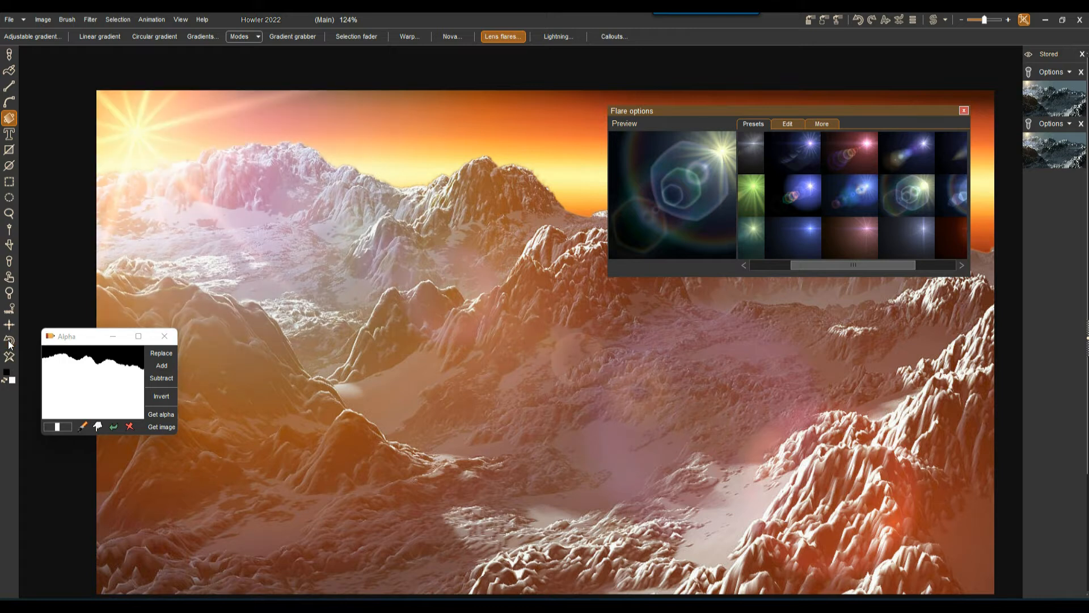
left_click(10, 342)
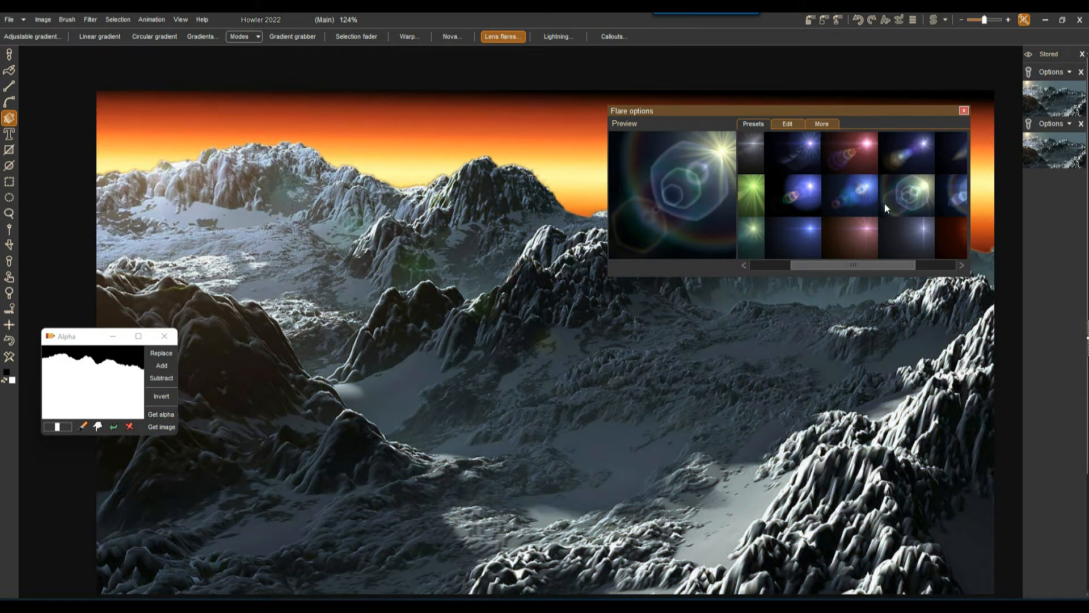
left_click(964, 111)
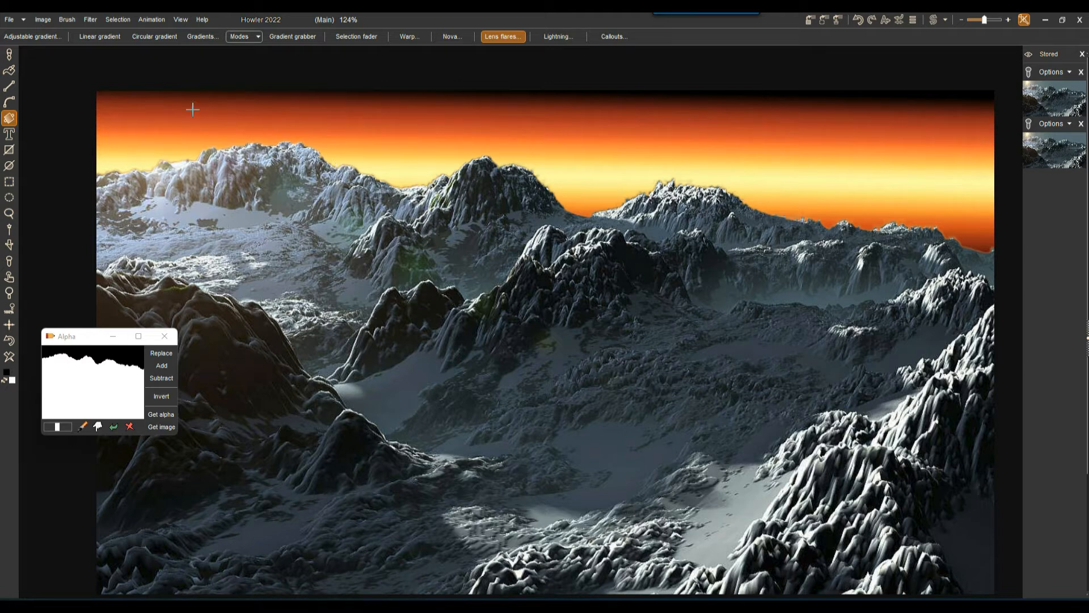
- Warm the whole image using Adjust color in Add mode with Red 53, Green -15 and Blue -110, and store a copy of it
left_click(89, 19)
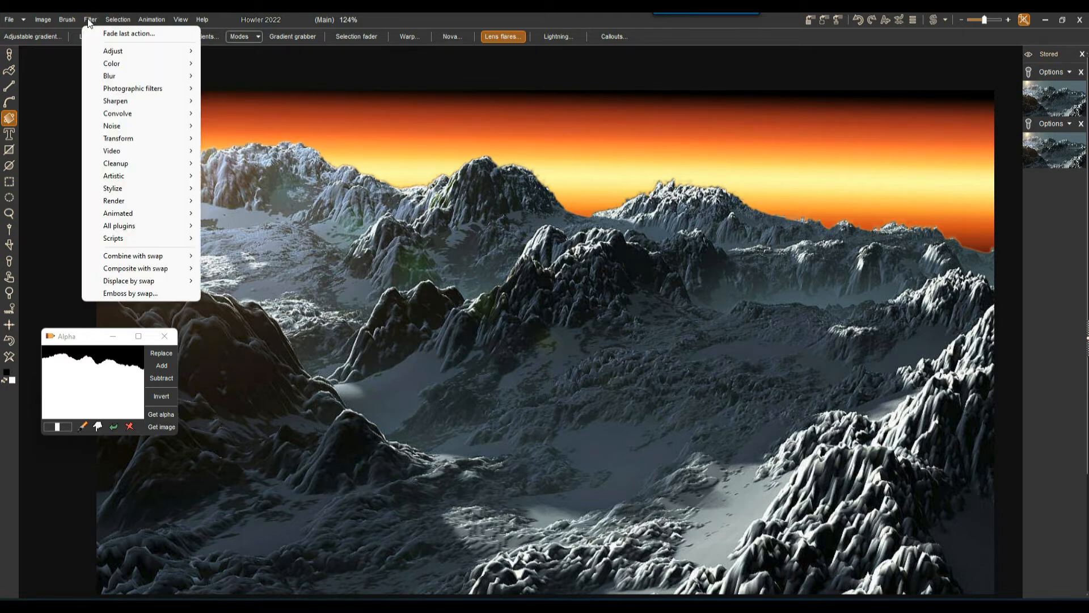
mouse_move(116, 53)
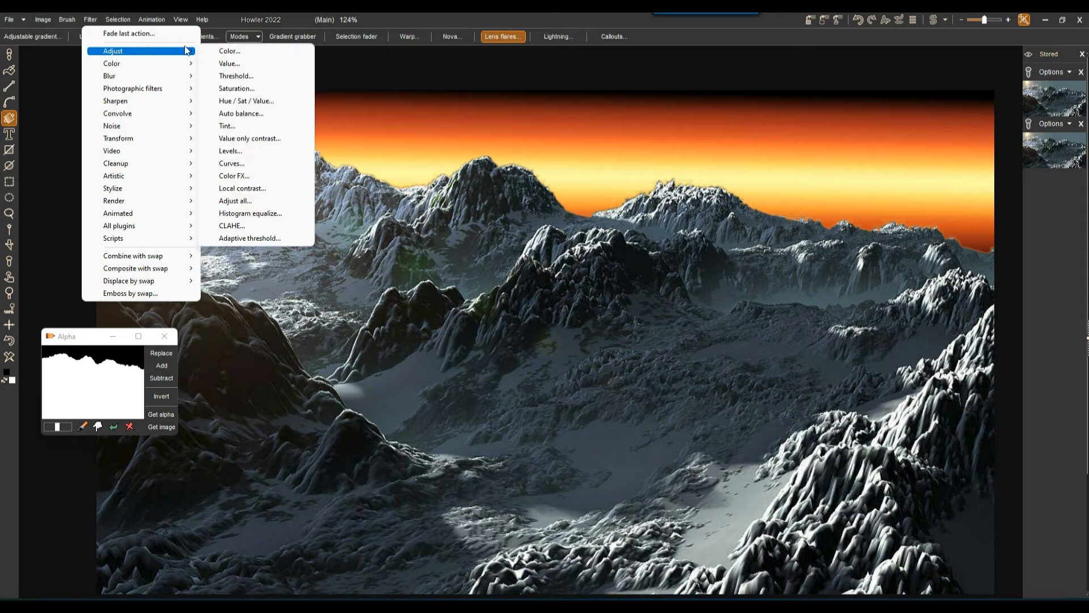
left_click(240, 51)
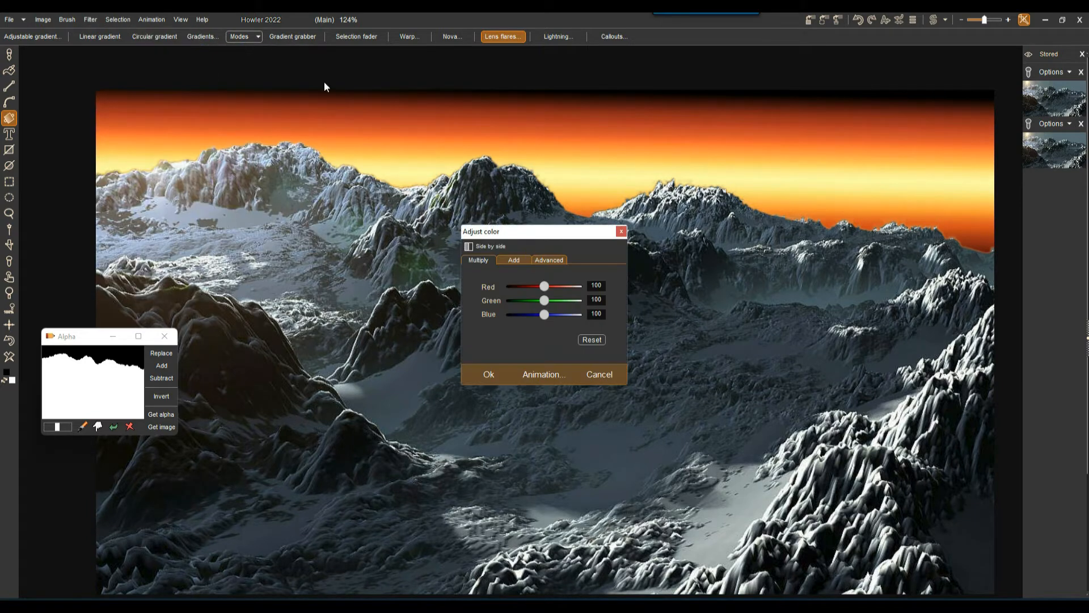
left_click_drag(522, 238, 594, 195)
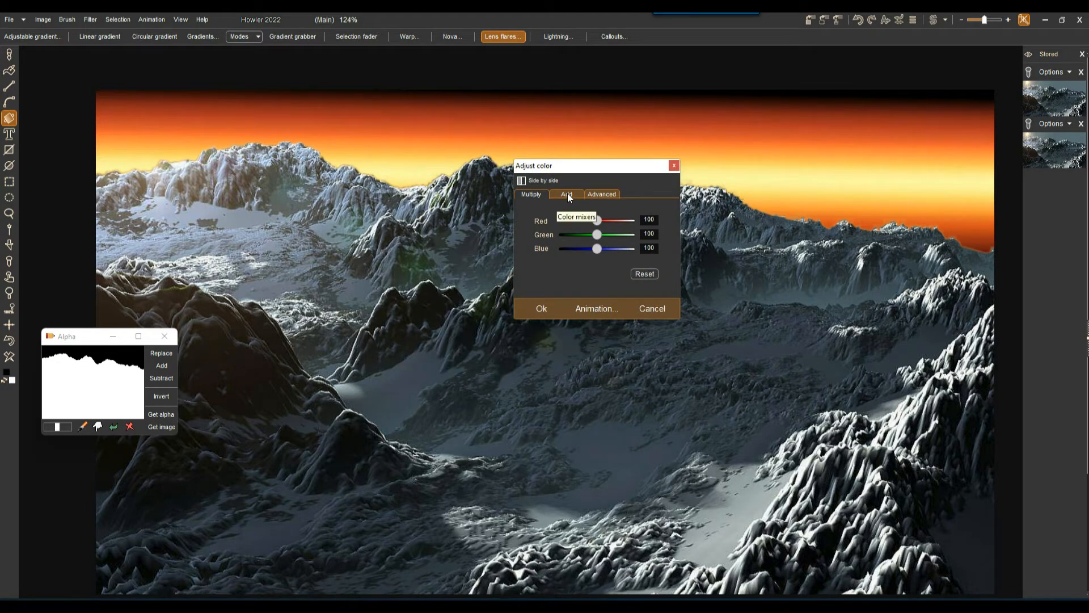
left_click(567, 194)
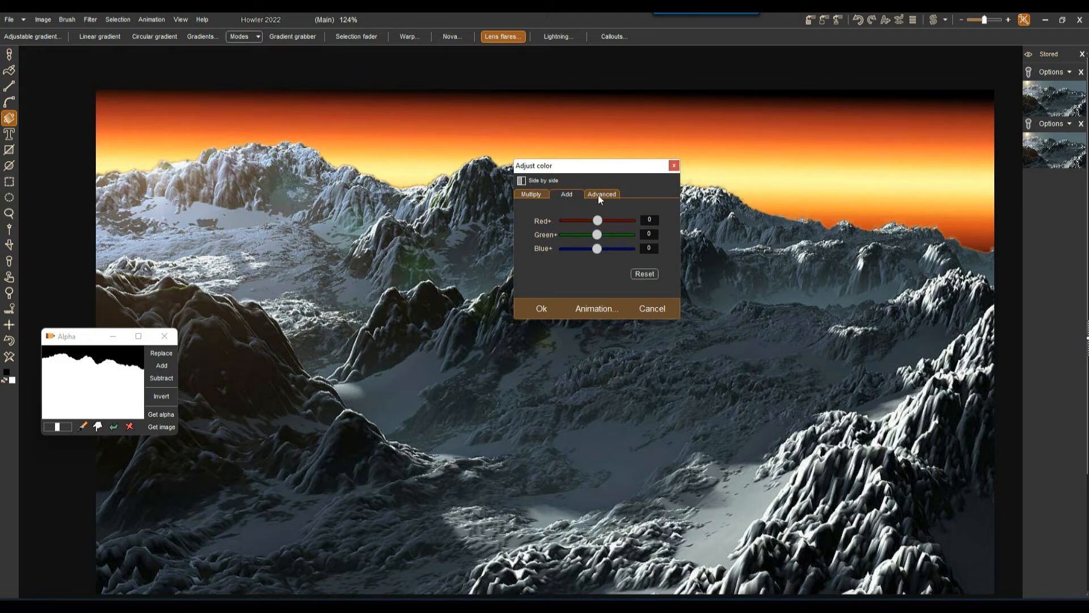
mouse_move(598, 235)
left_mouse_down()
mouse_move(583, 250)
mouse_move(606, 225)
left_mouse_up()
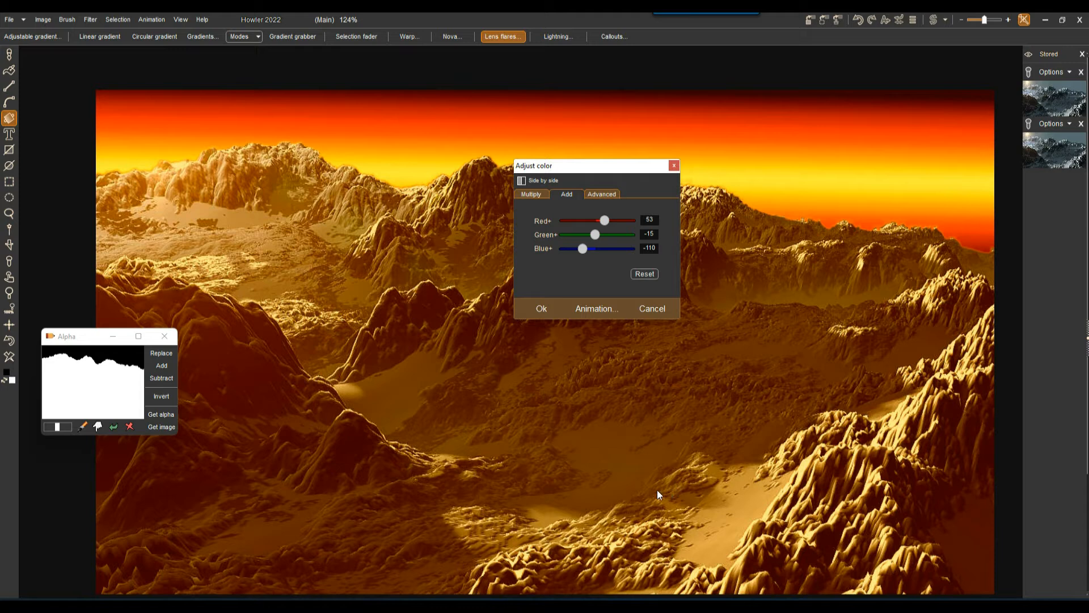
left_click_drag(607, 222, 607, 225)
left_click(542, 308)
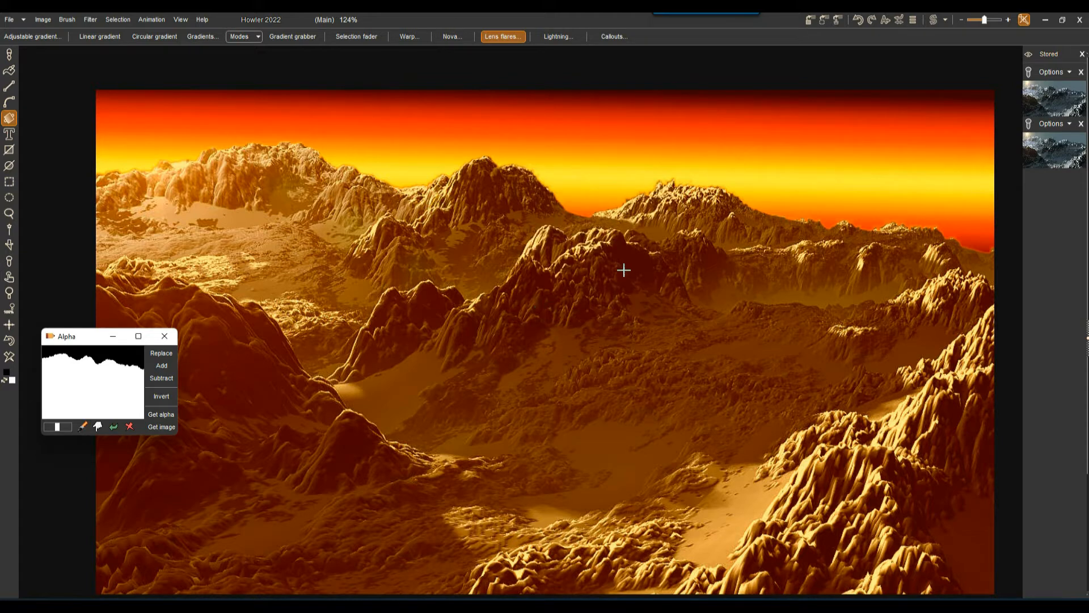
left_click(810, 22)
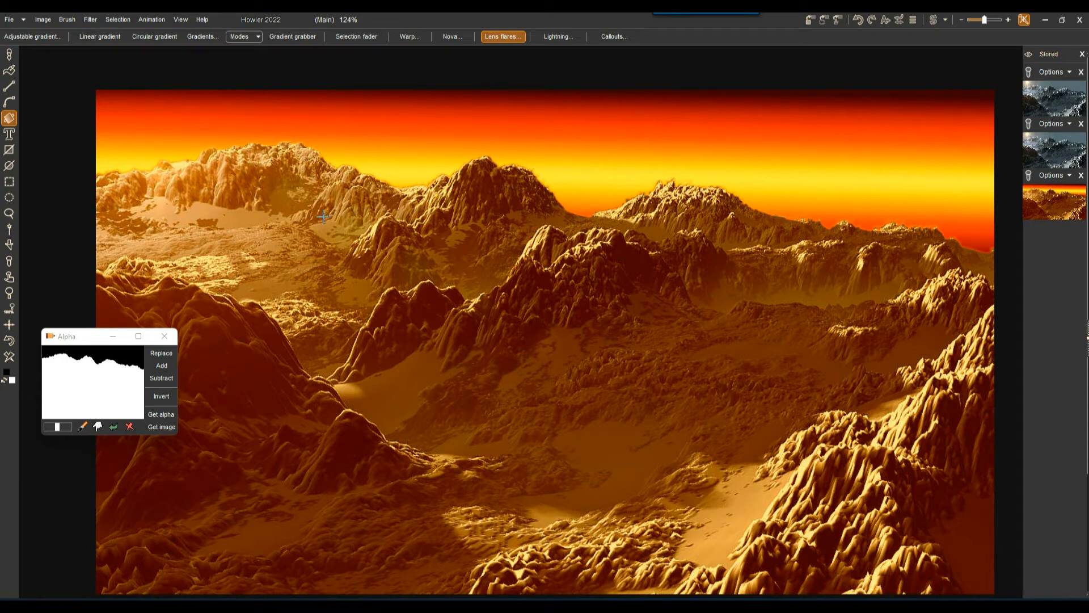
- Check the image information for the buffer width and height
left_click(152, 20)
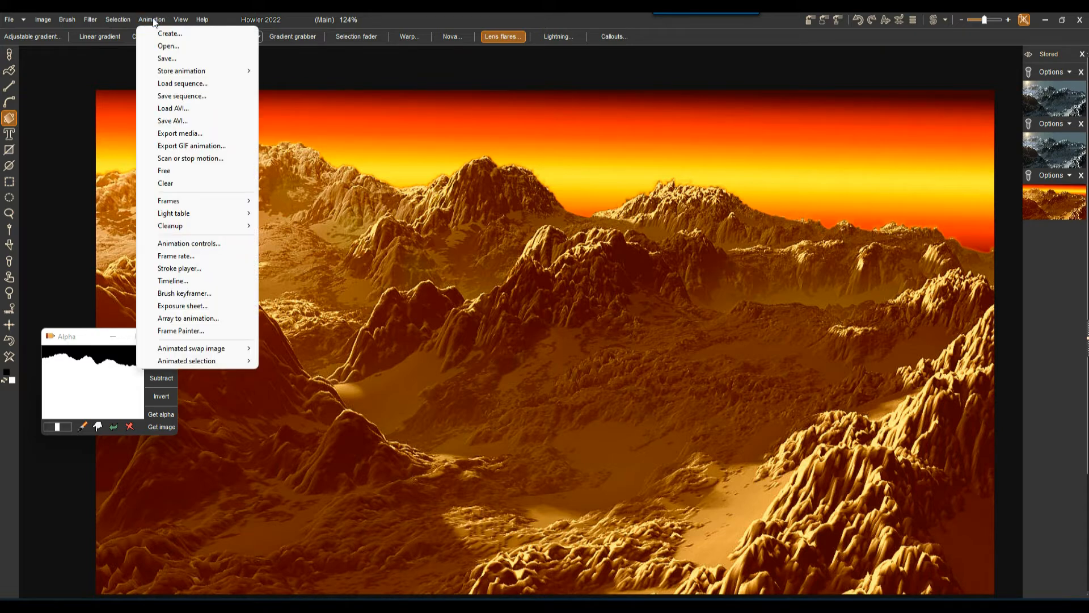
left_click(42, 19)
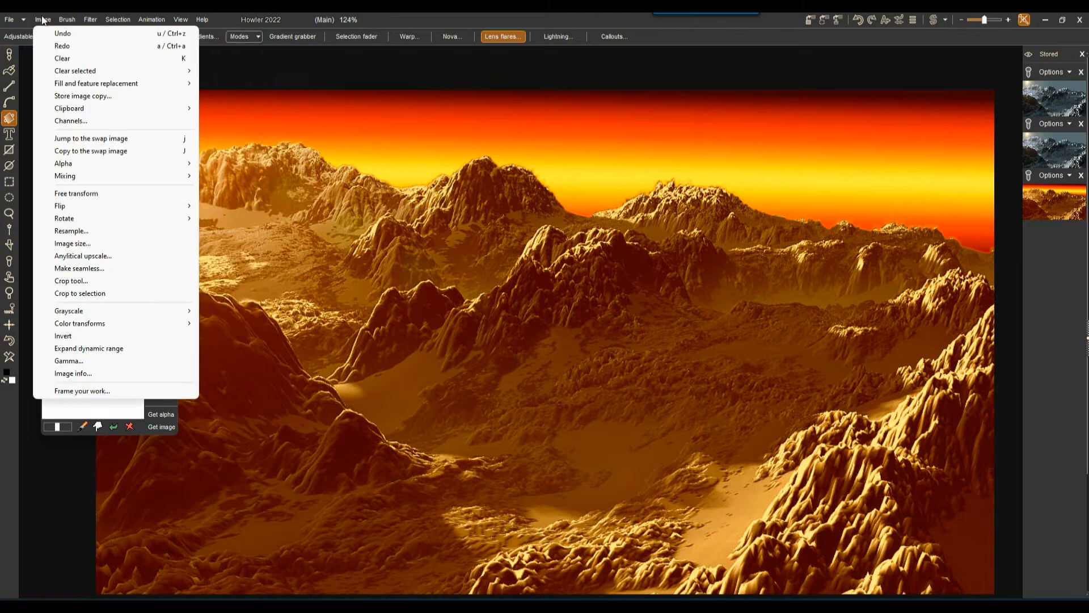
left_click(80, 375)
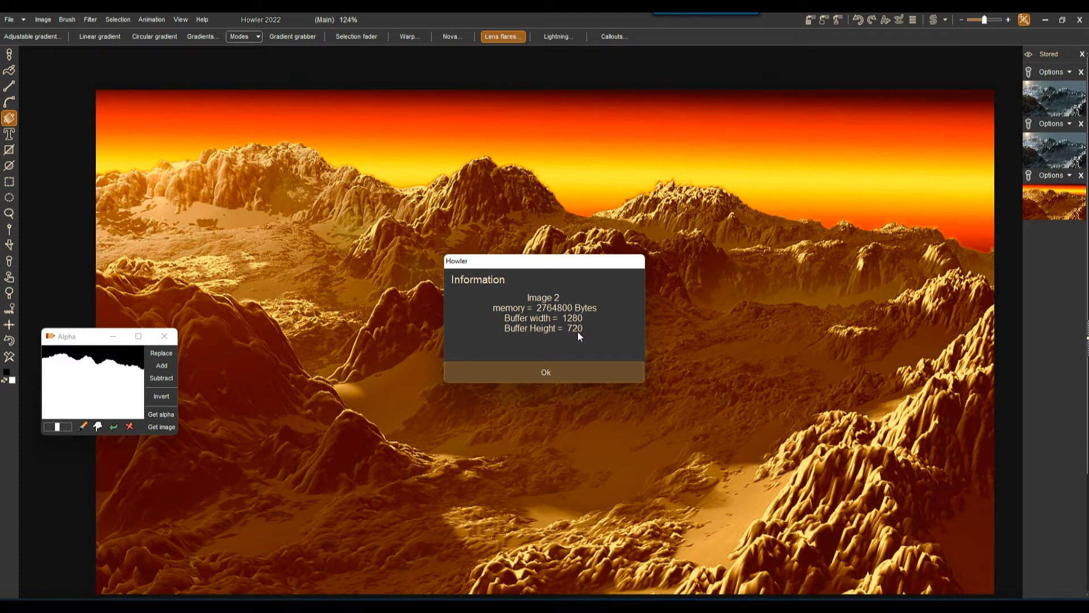
left_click(552, 374)
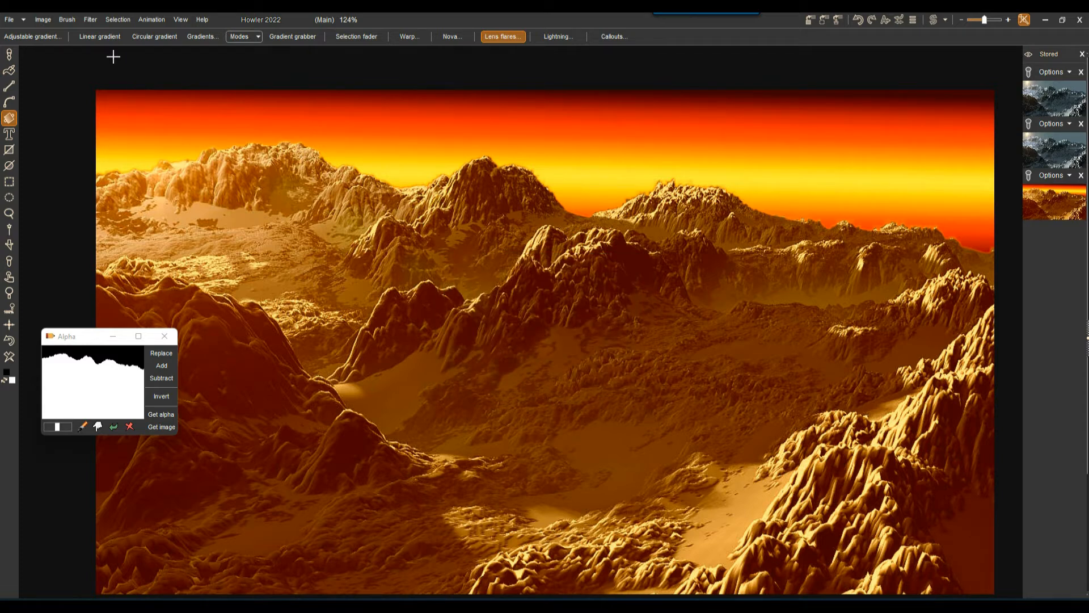
- Create a 300-frame animation at 24 fps, initialized by copying the current frame
left_click(156, 21)
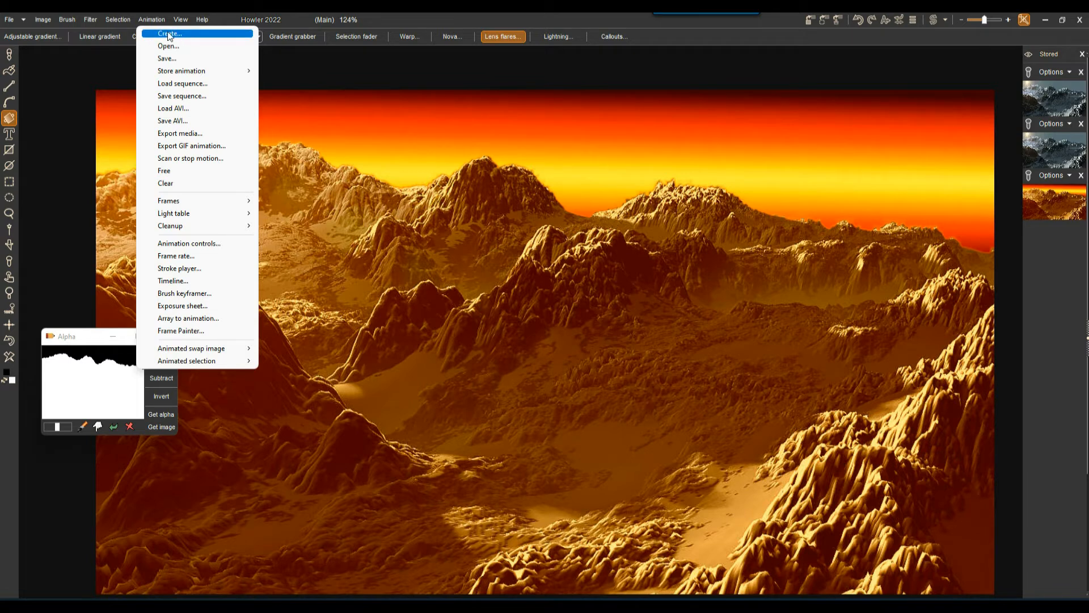
left_click(169, 34)
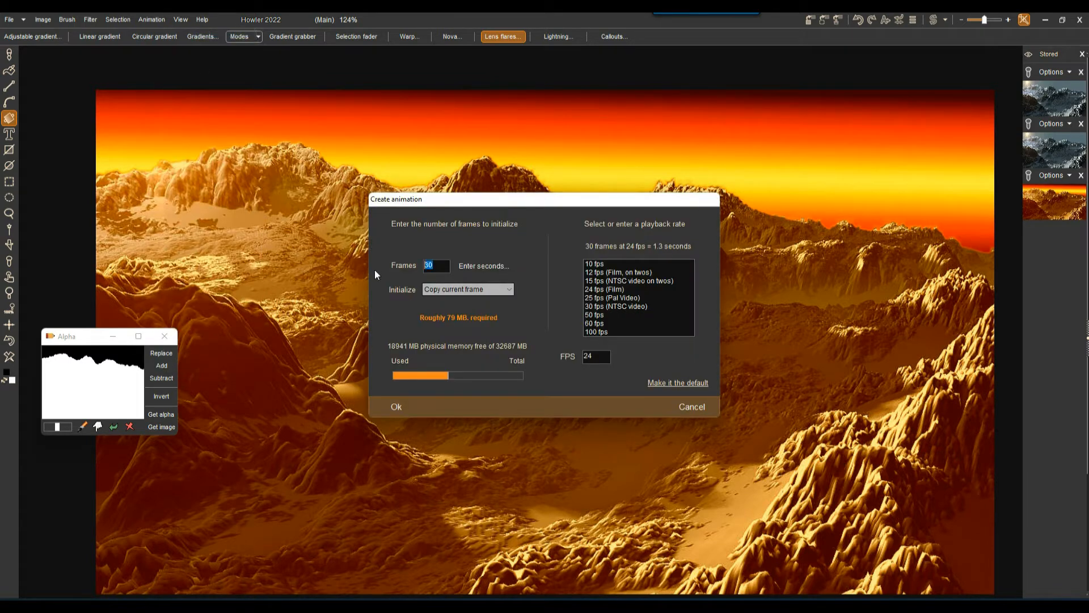
type("300")
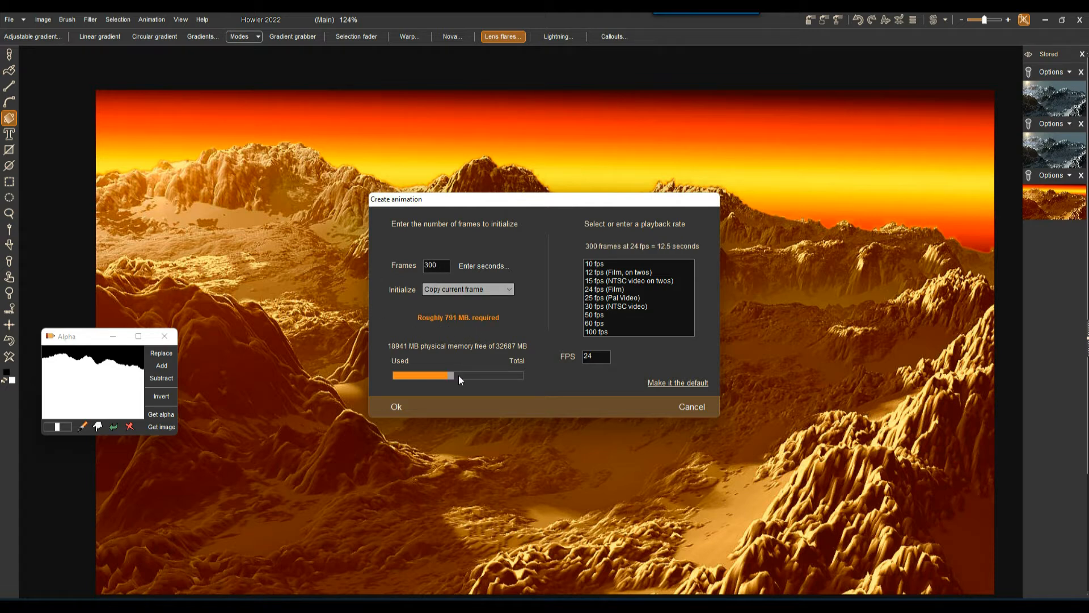
left_click(401, 406)
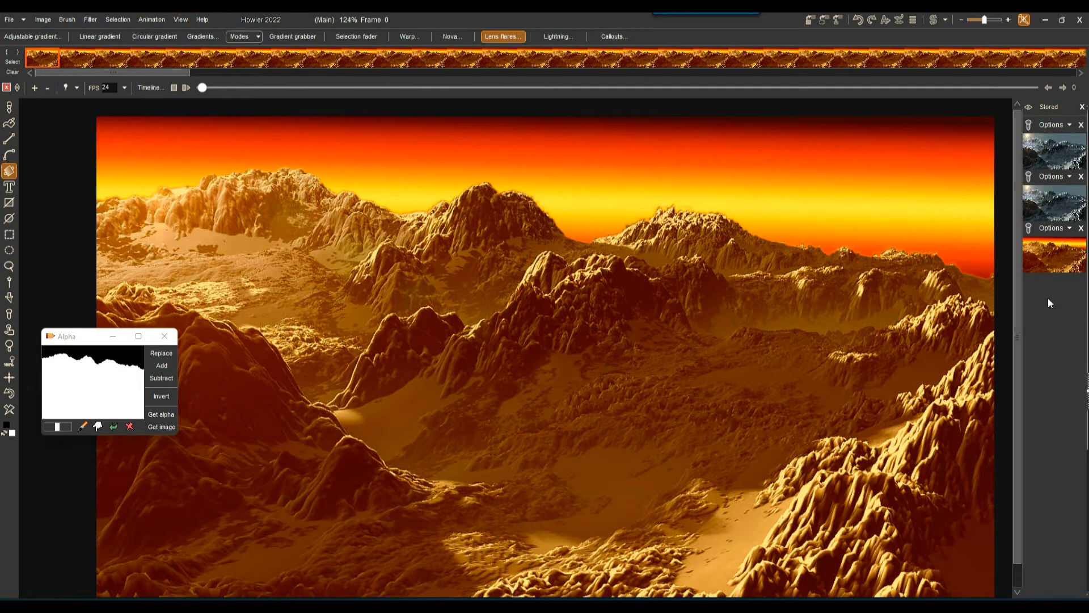
- Store the animation to memory
left_click(156, 22)
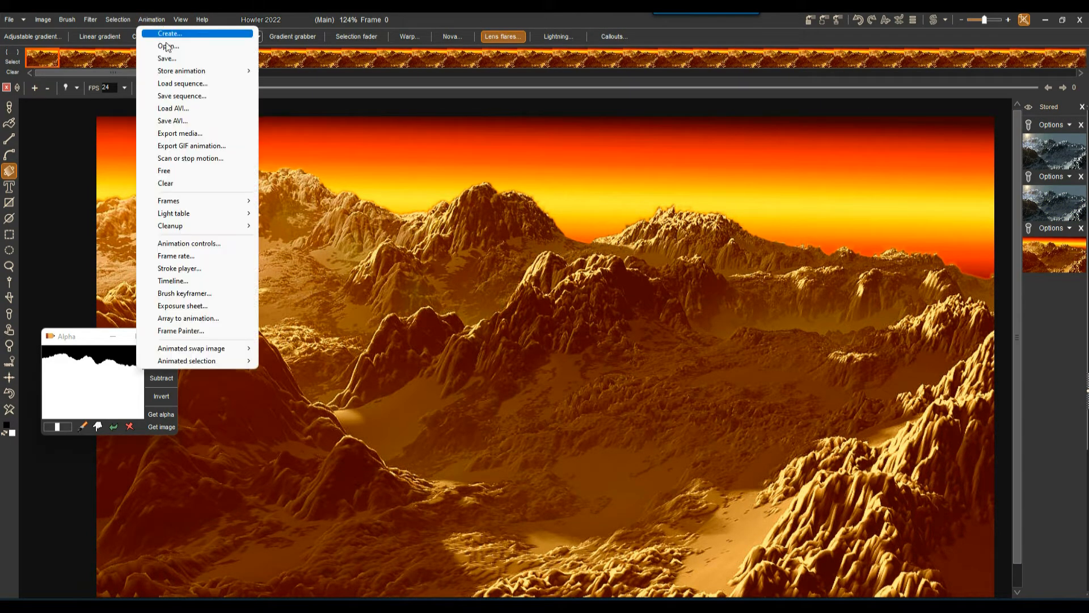
mouse_move(189, 72)
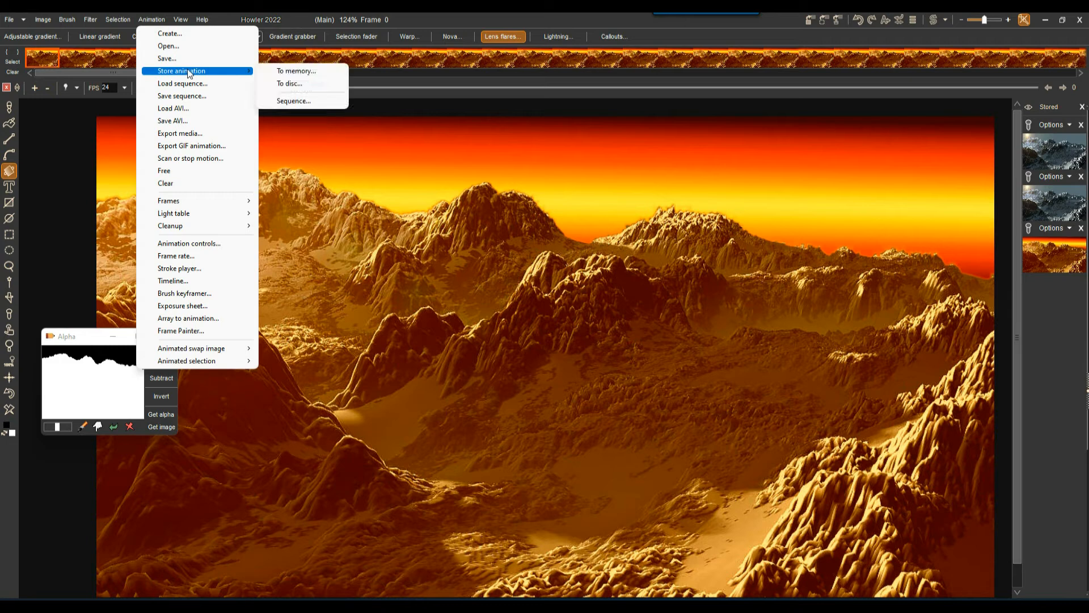
left_click(280, 76)
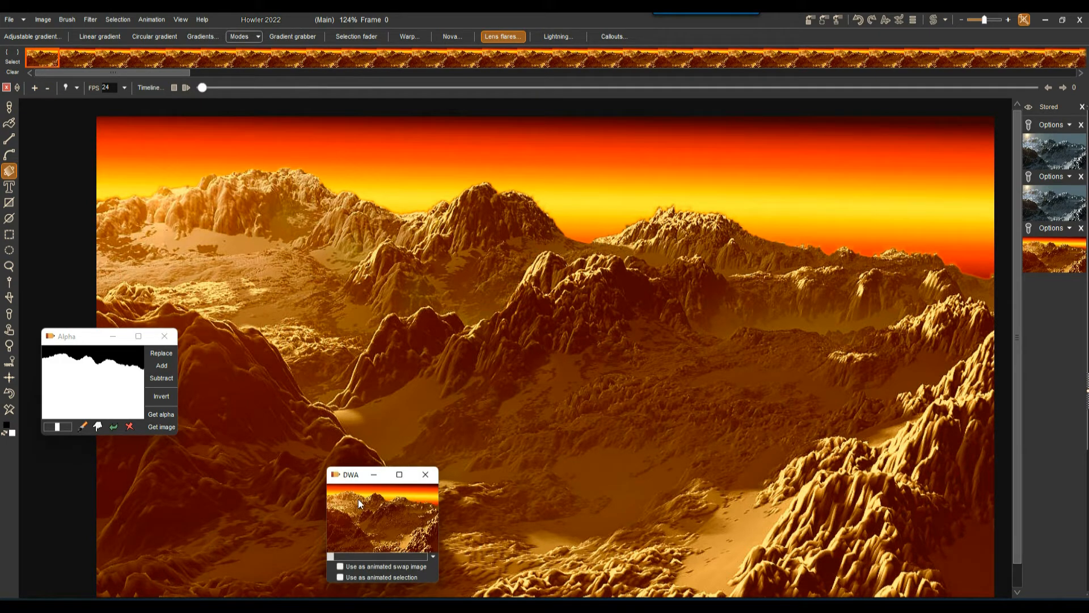
- Restore the animation stored in memory and close the stored Alpha window
left_click_drag(353, 478, 985, 487)
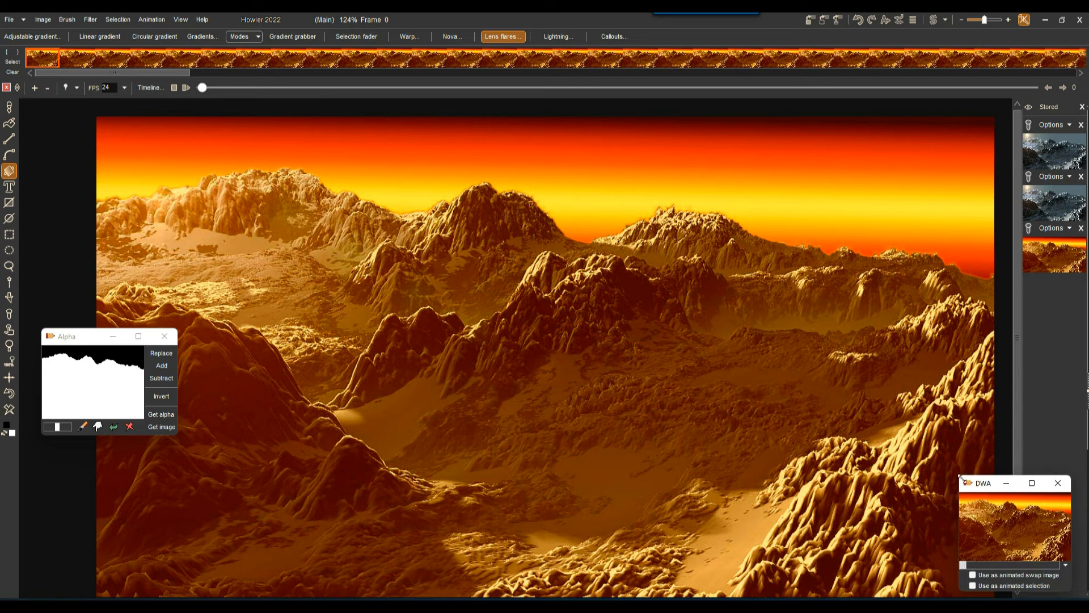
left_click(1006, 514)
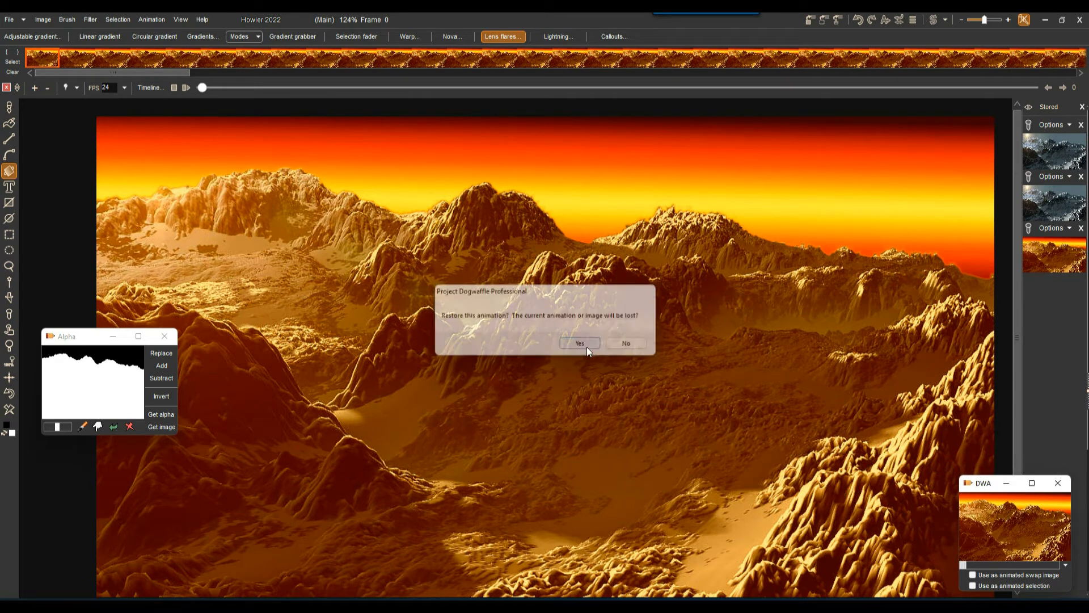
left_click(581, 344)
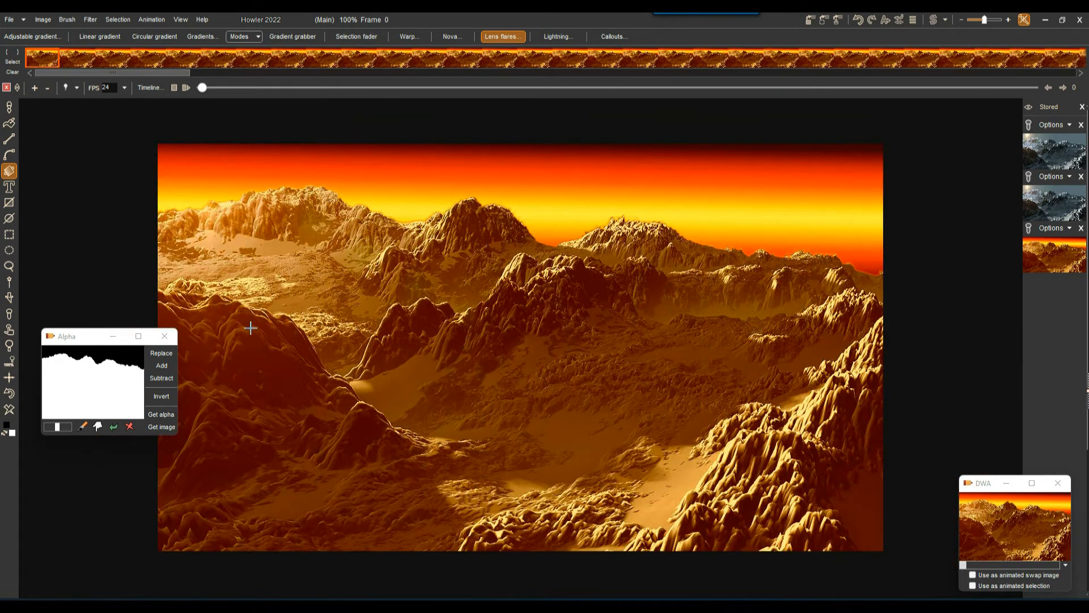
left_click_drag(73, 339, 73, 480)
left_click(165, 479)
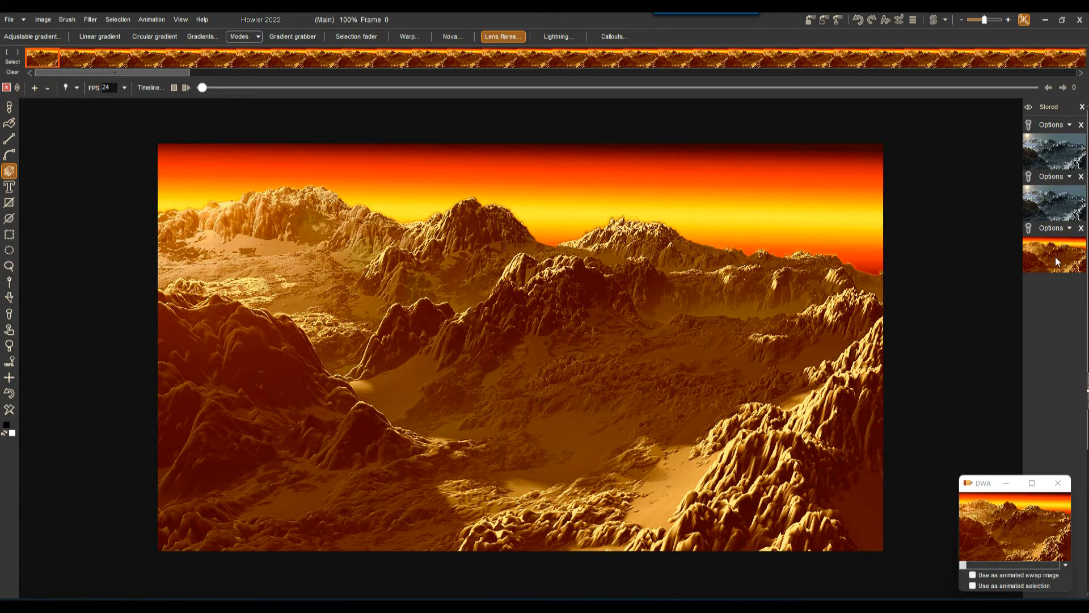
- Try the warm stored image's alpha as the selection, and replace it with the alpha of the second stored image
left_click(1070, 229)
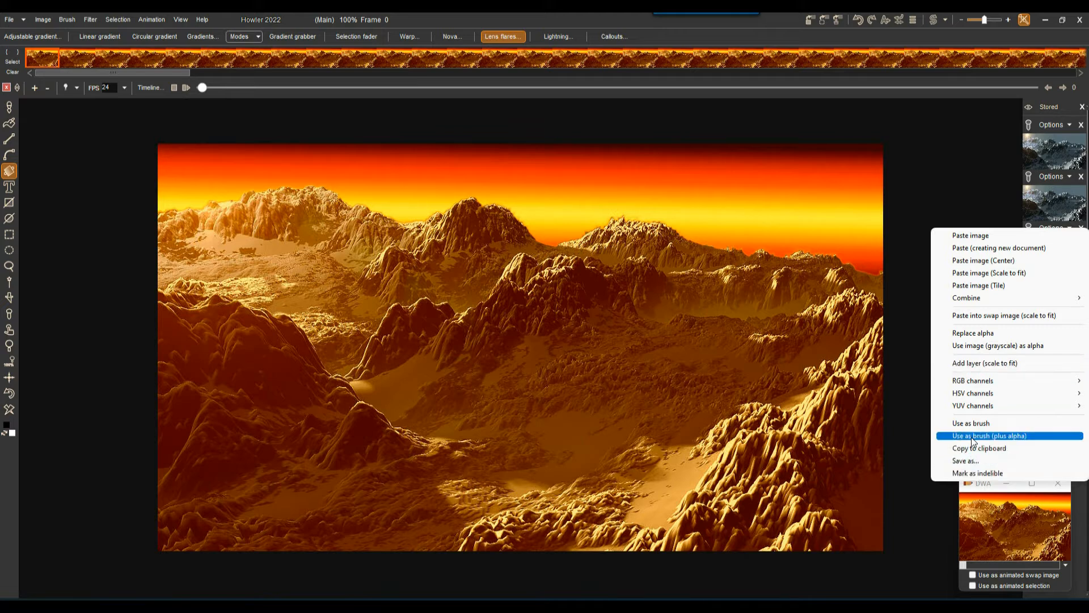
left_click(986, 334)
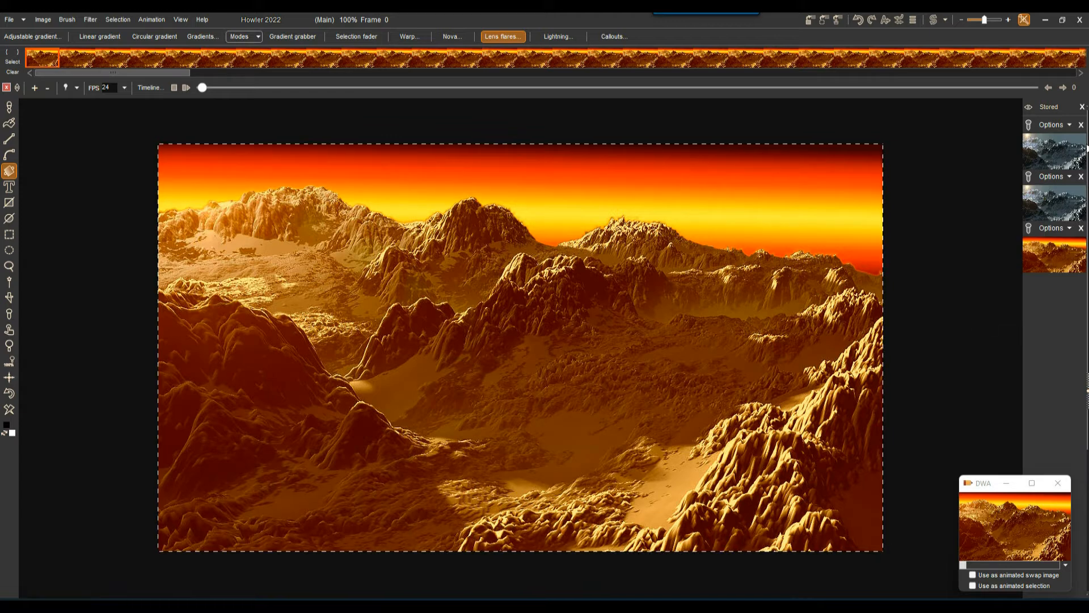
left_click(1070, 178)
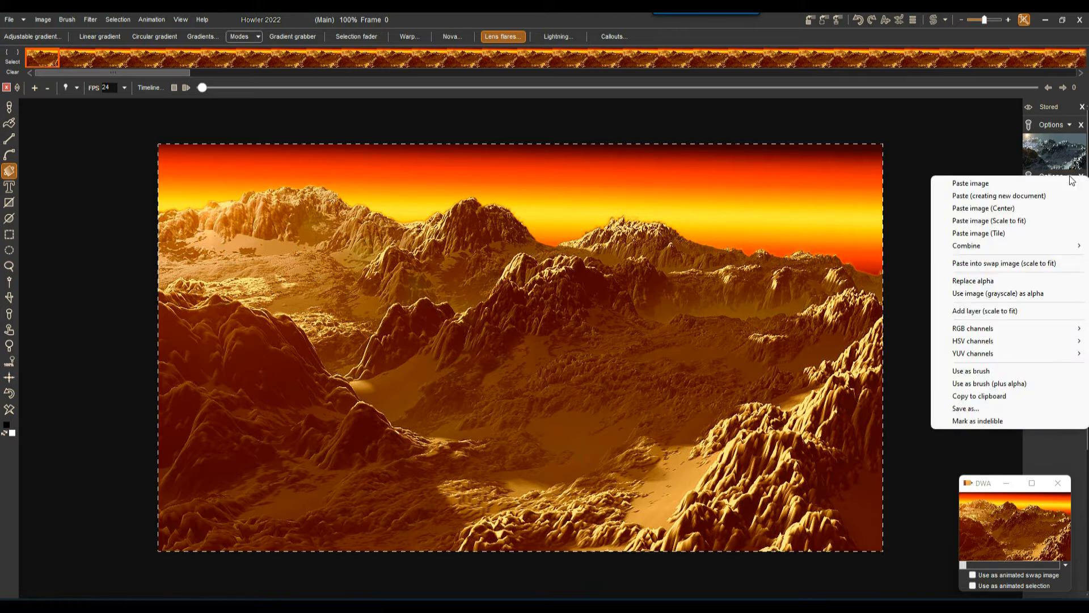
left_click(973, 279)
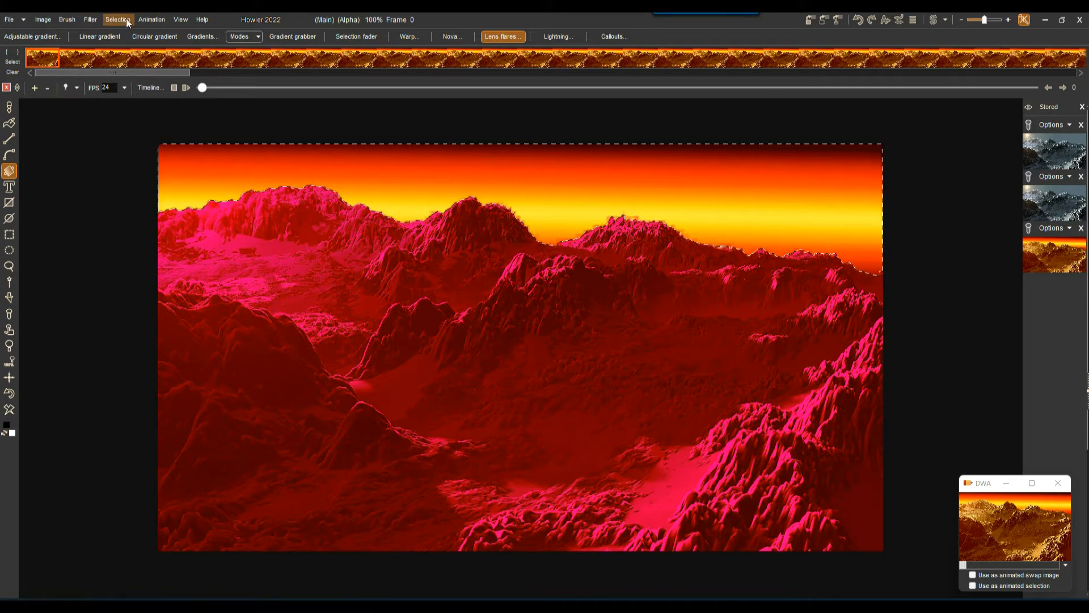
- Store the current sky selection in a separate Alpha window placed beside the image
left_click(105, 20)
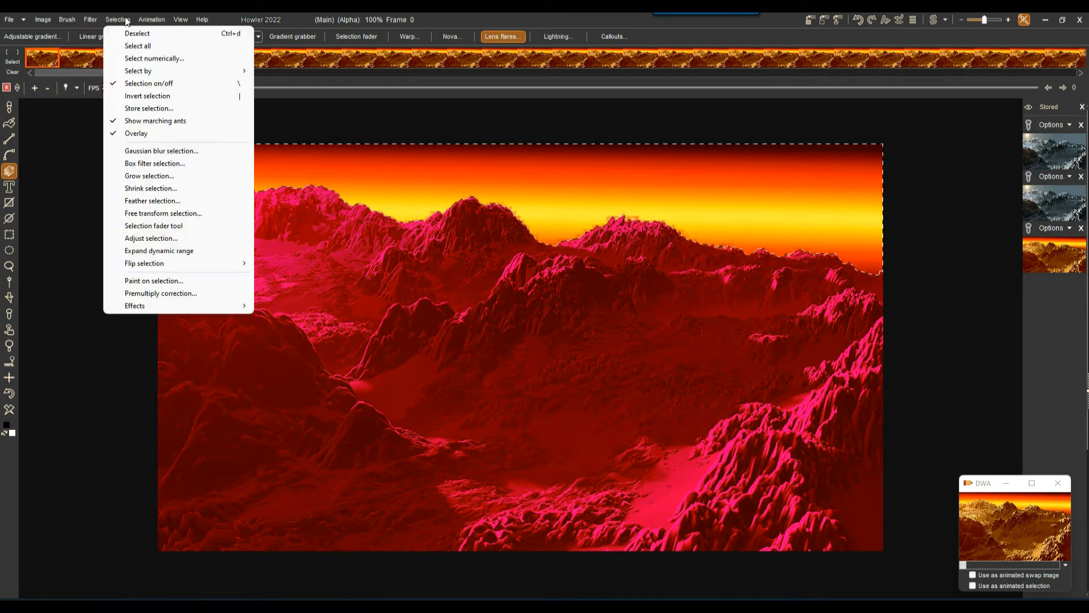
left_click(155, 112)
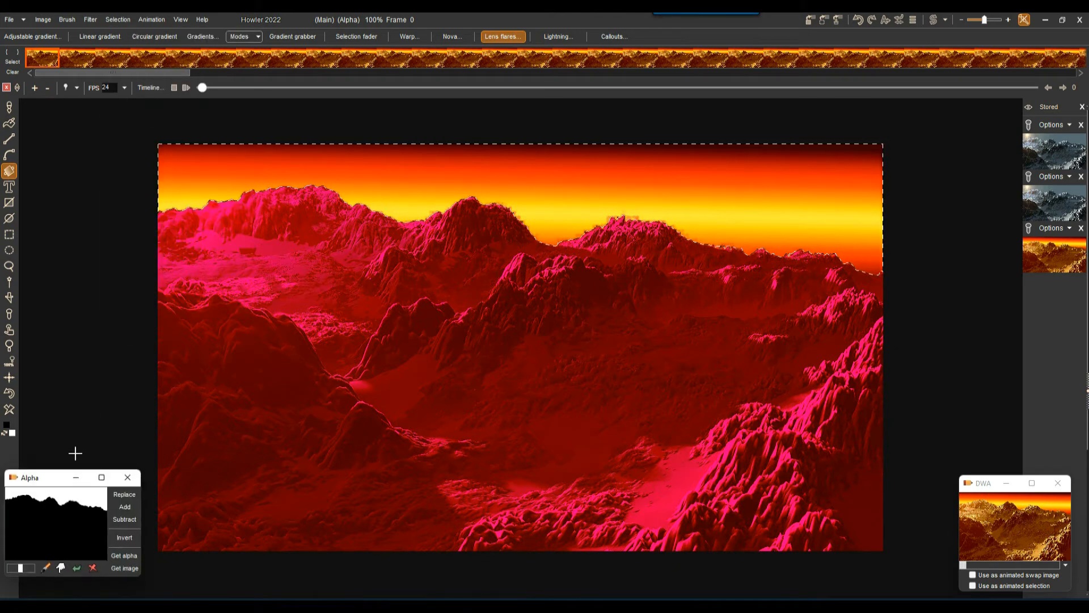
left_click_drag(41, 480, 66, 477)
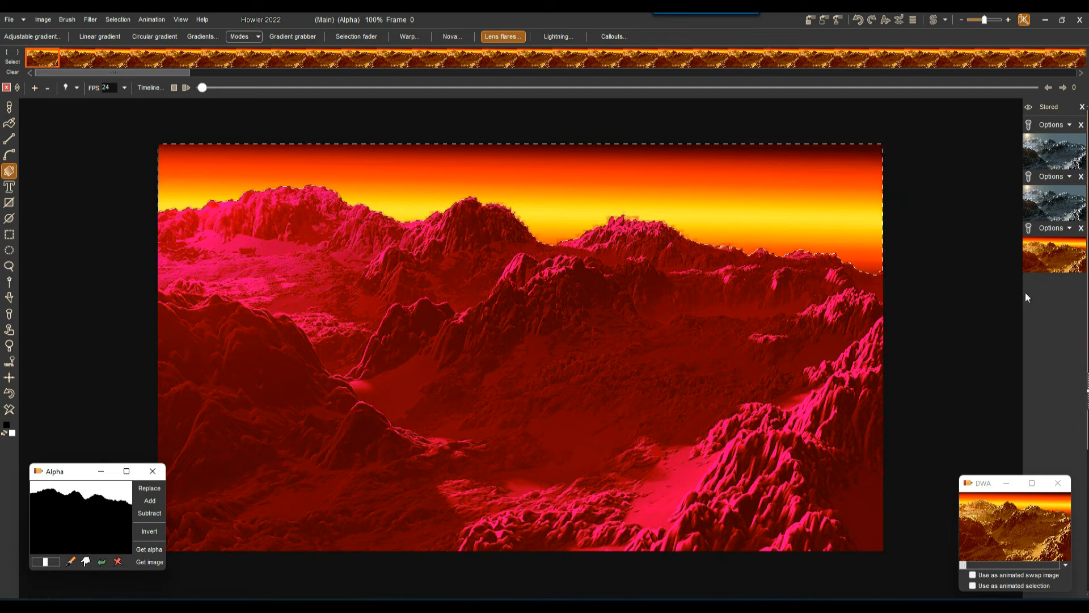
- Reapply the stored sky selection, store a fresh copy of the warm image with it, and remove the older warm copy
left_click(1064, 257)
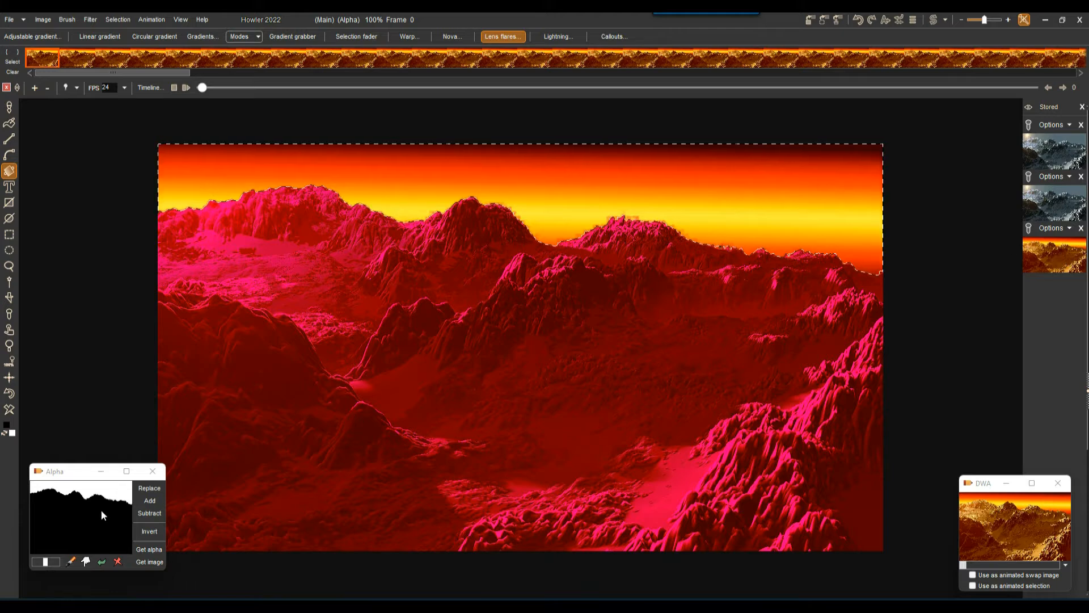
left_click(149, 488)
left_click(812, 21)
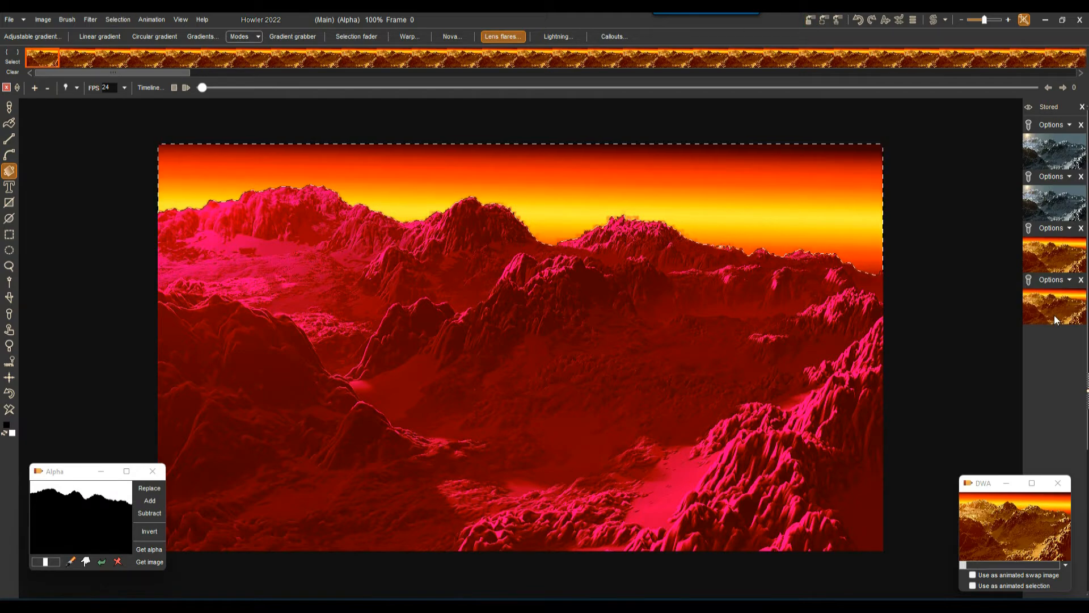
left_click(1082, 228)
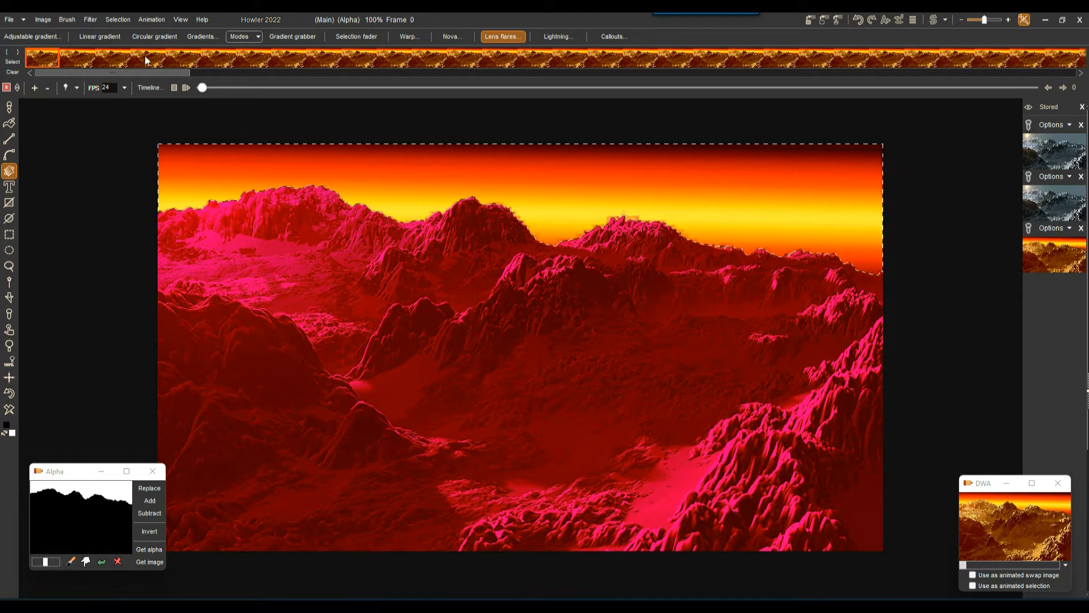
- Open the timeline editor clear of the sky and choose the animated Snowfall filter
left_click(147, 88)
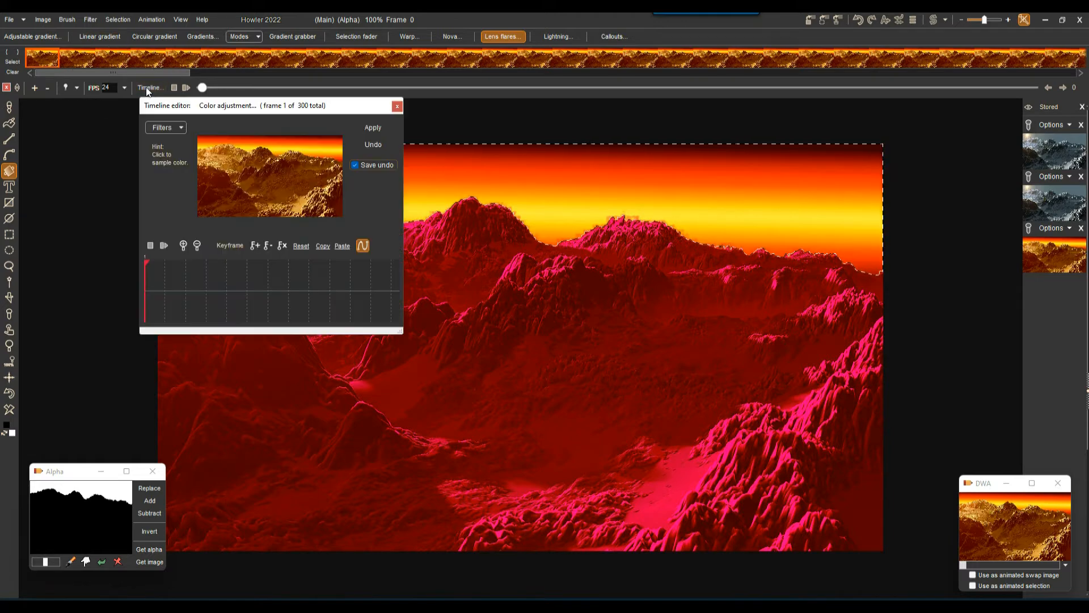
left_click_drag(233, 109, 118, 166)
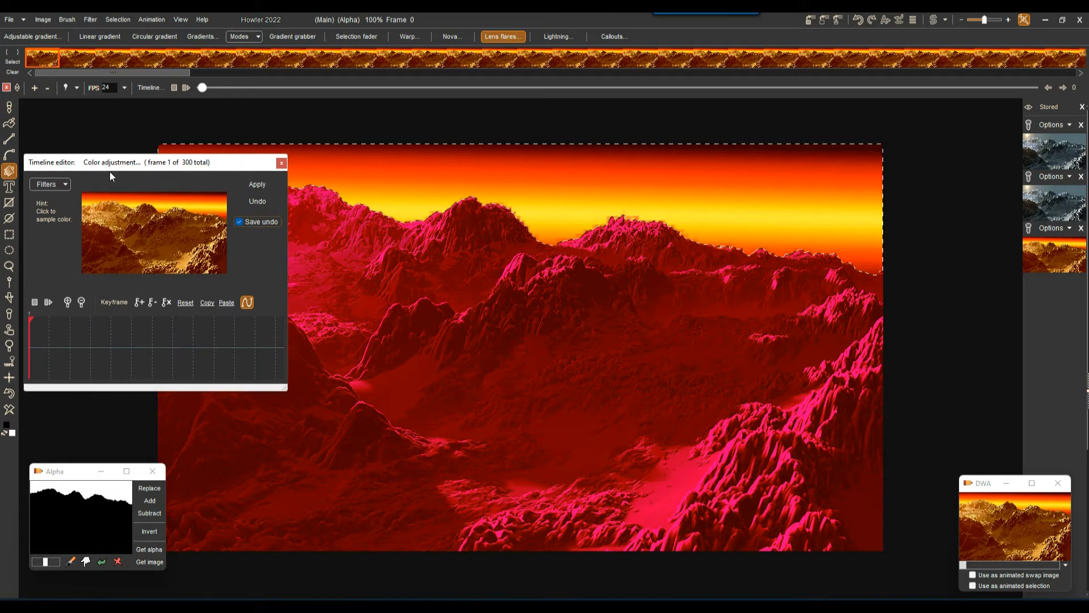
left_click(66, 184)
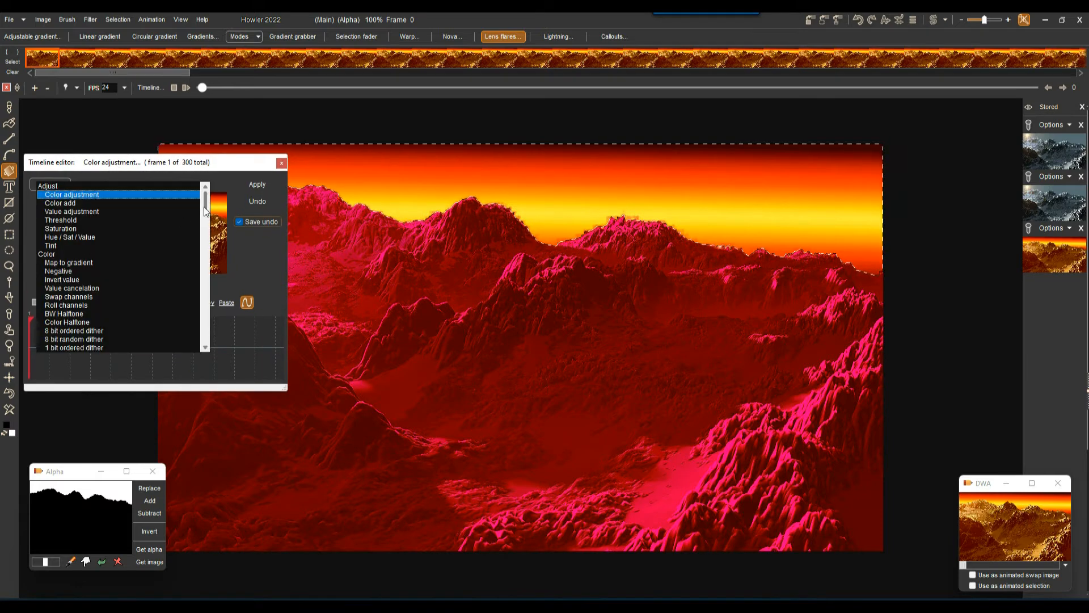
scroll(191, 284, "down", 15)
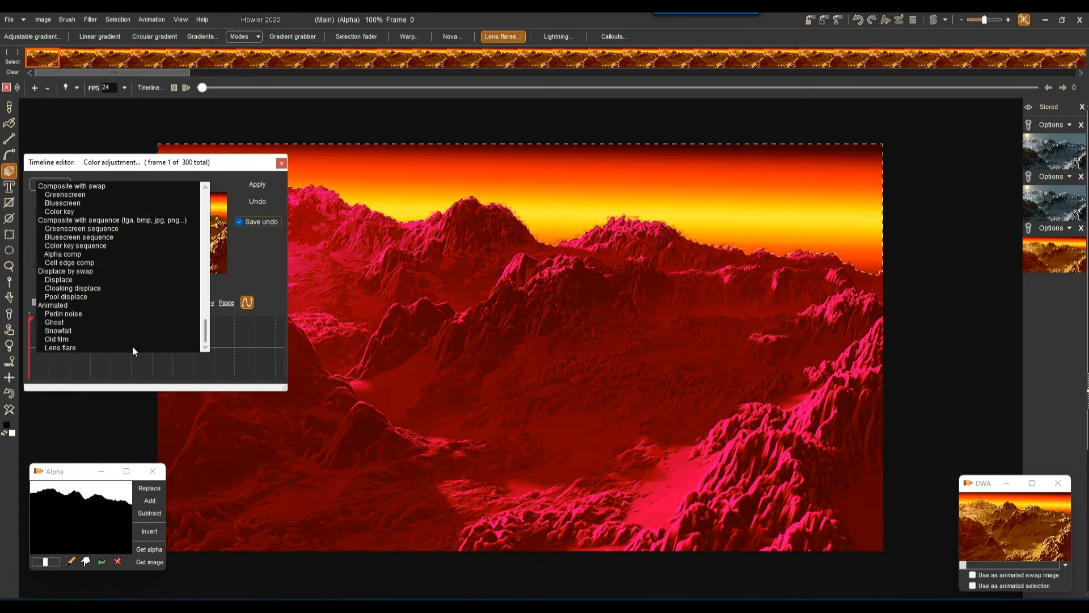
left_click(59, 331)
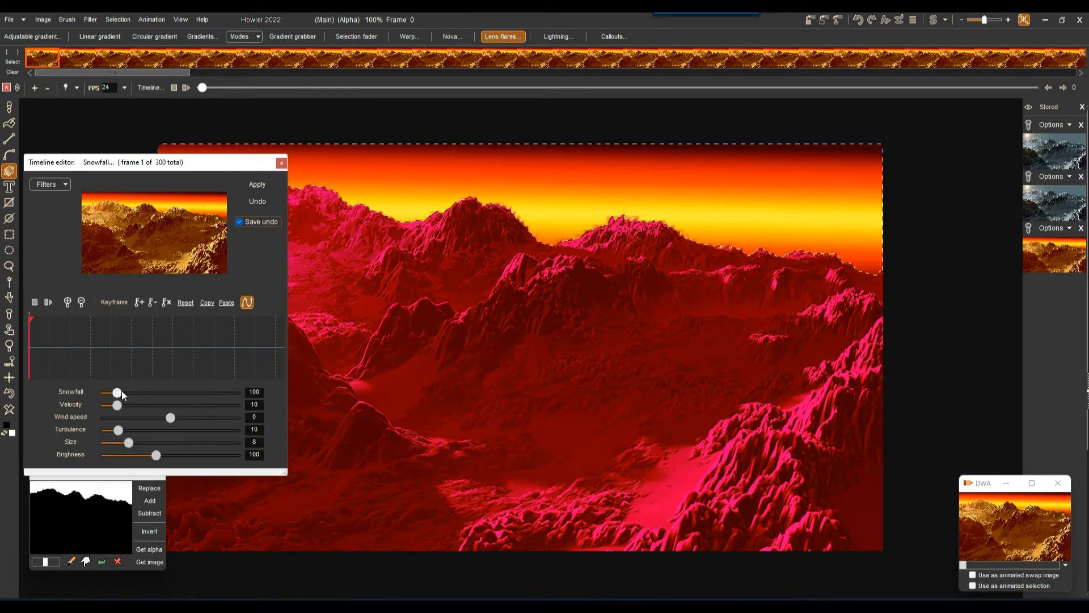
- Set the Snowfall filter to snowfall 1000, velocity 2, wind speed -47, turbulence 2, size 4 and brightness 218
left_click_drag(120, 392, 257, 399)
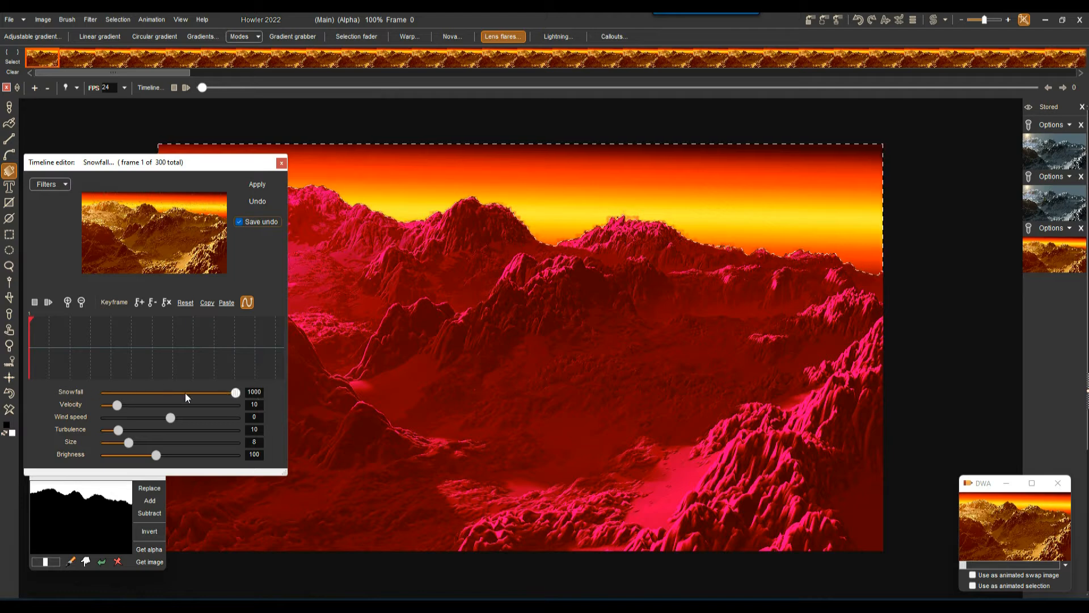
mouse_move(117, 406)
left_mouse_down()
mouse_move(166, 408)
mouse_move(107, 411)
mouse_move(120, 415)
left_mouse_up()
left_click_drag(171, 418, 137, 423)
left_click_drag(138, 423, 107, 411)
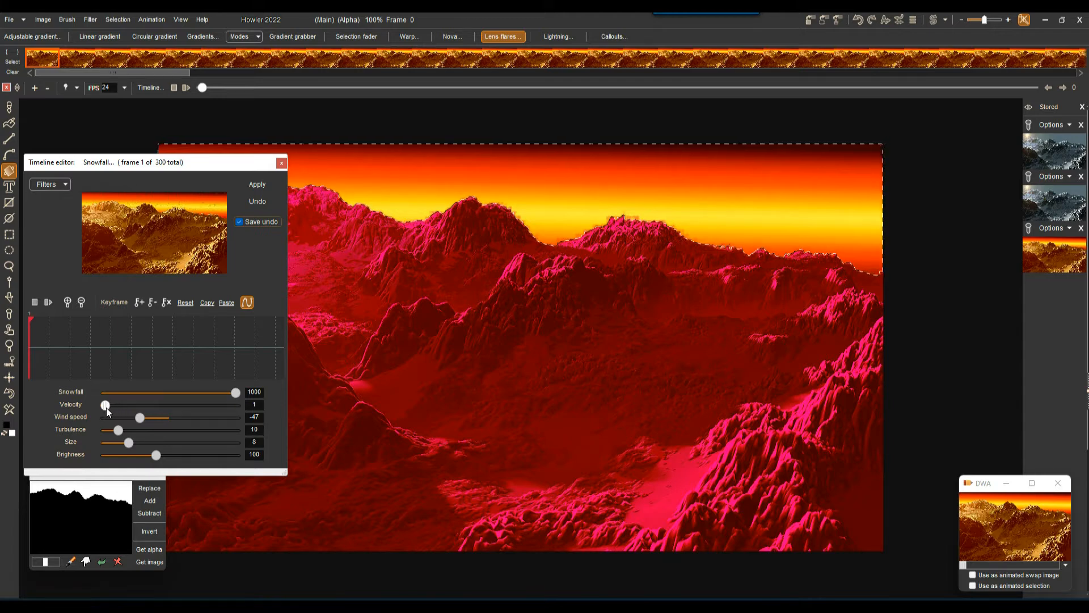
double_click(253, 404)
type("2")
left_click_drag(119, 430, 109, 431)
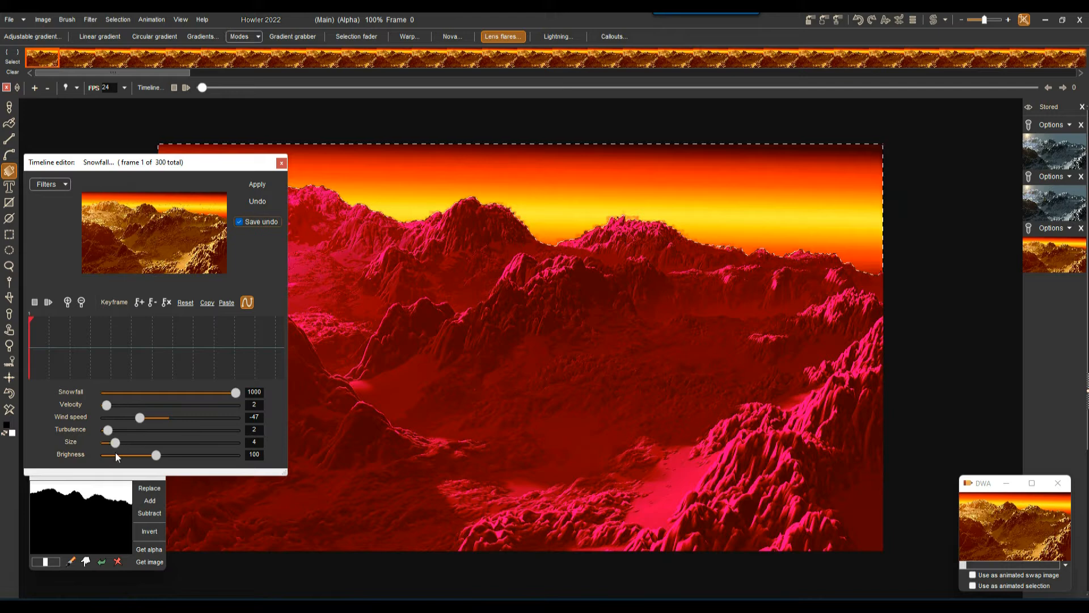
left_click_drag(157, 456, 246, 464)
mouse_move(238, 461)
left_mouse_down()
mouse_move(212, 462)
mouse_move(257, 461)
mouse_move(218, 462)
left_mouse_up()
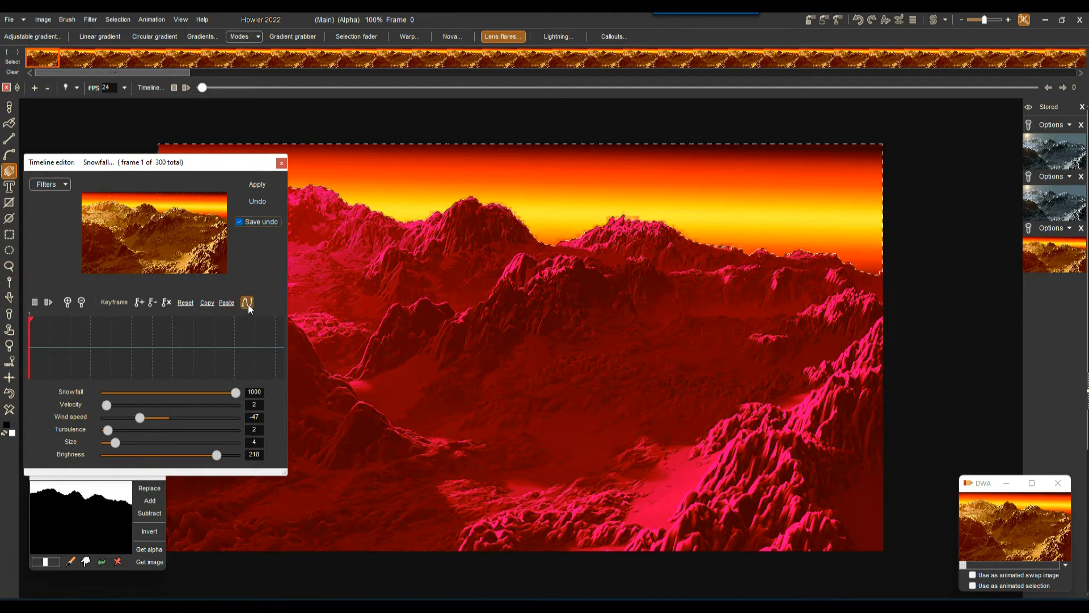
- Apply the snowfall to the animation with these settings and play the frames to review it
left_click(258, 184)
left_click(48, 302)
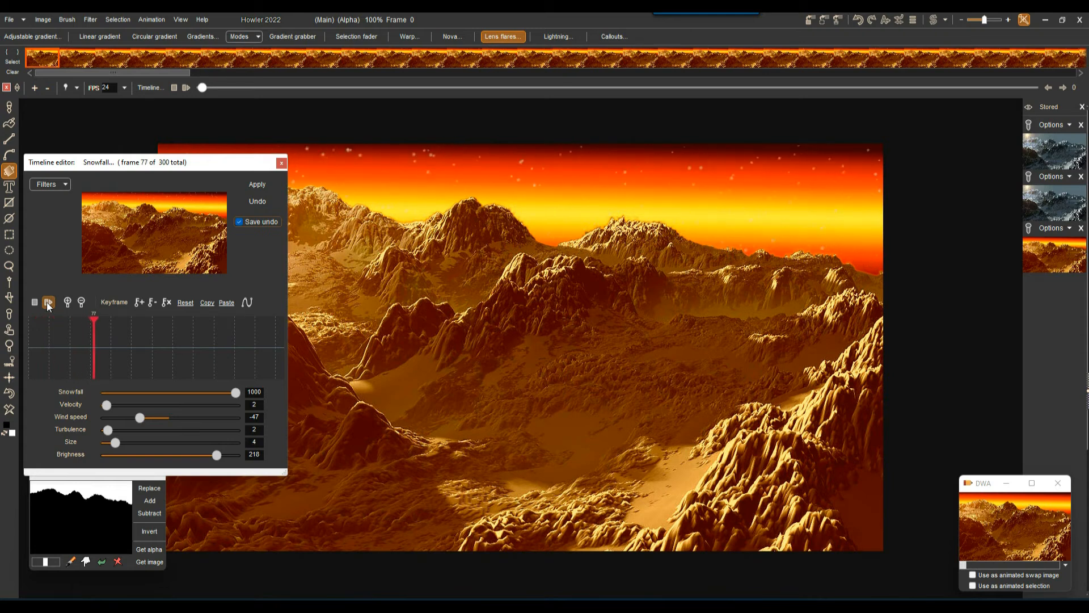
left_click(35, 302)
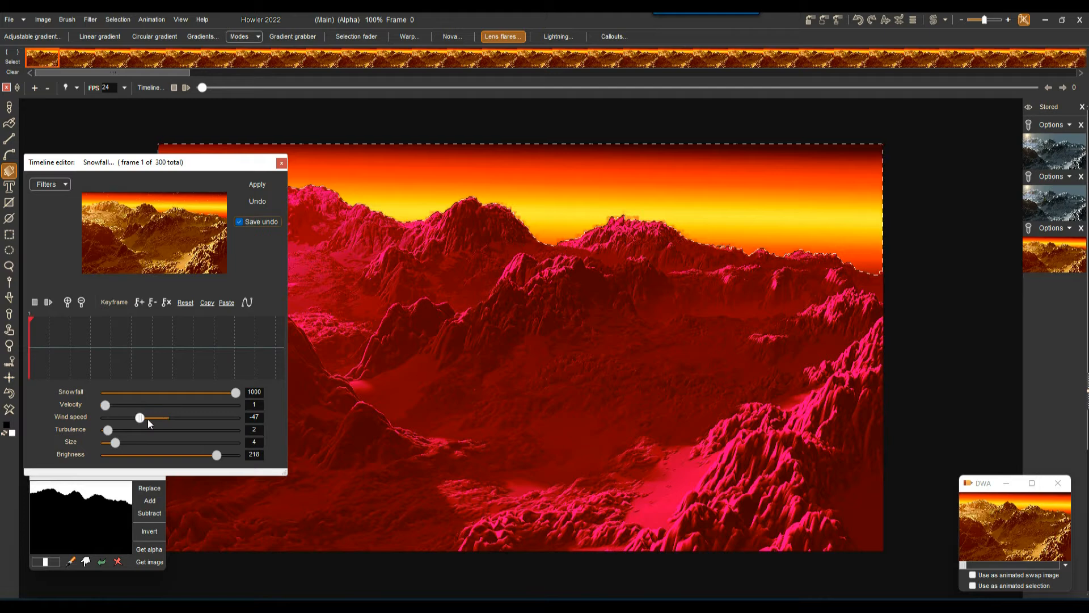
- Apply the snowfall to the animation with wind speed -59, turbulence 3, size 2 and brightness 178, and play it
left_click_drag(143, 419, 148, 422)
left_click_drag(148, 422, 133, 423)
left_click_drag(110, 431, 112, 432)
left_click_drag(114, 445, 110, 445)
left_click_drag(219, 456, 198, 456)
left_click(258, 183)
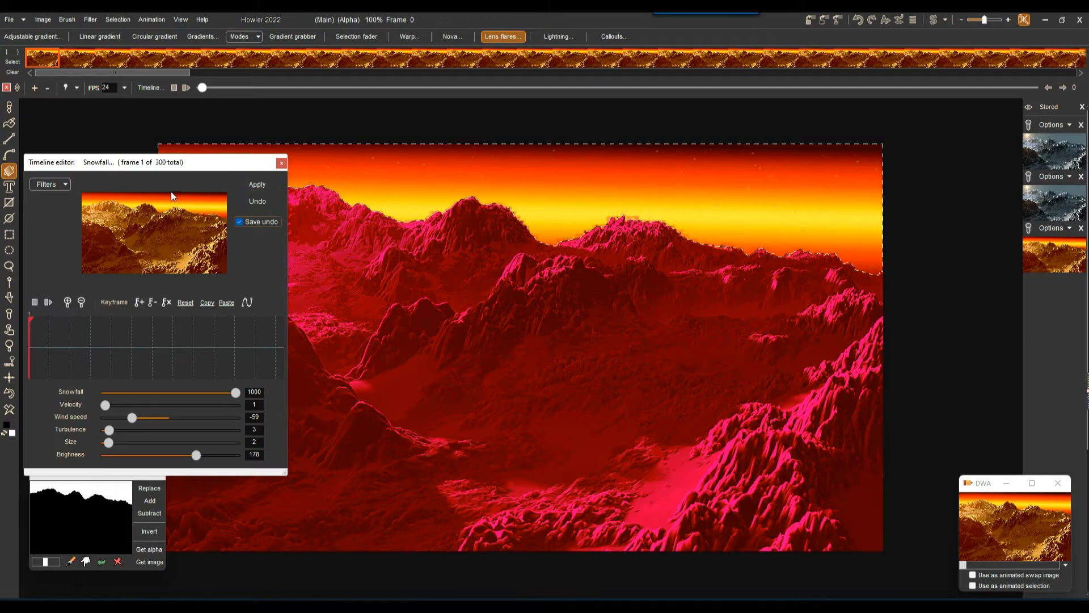
left_click(48, 302)
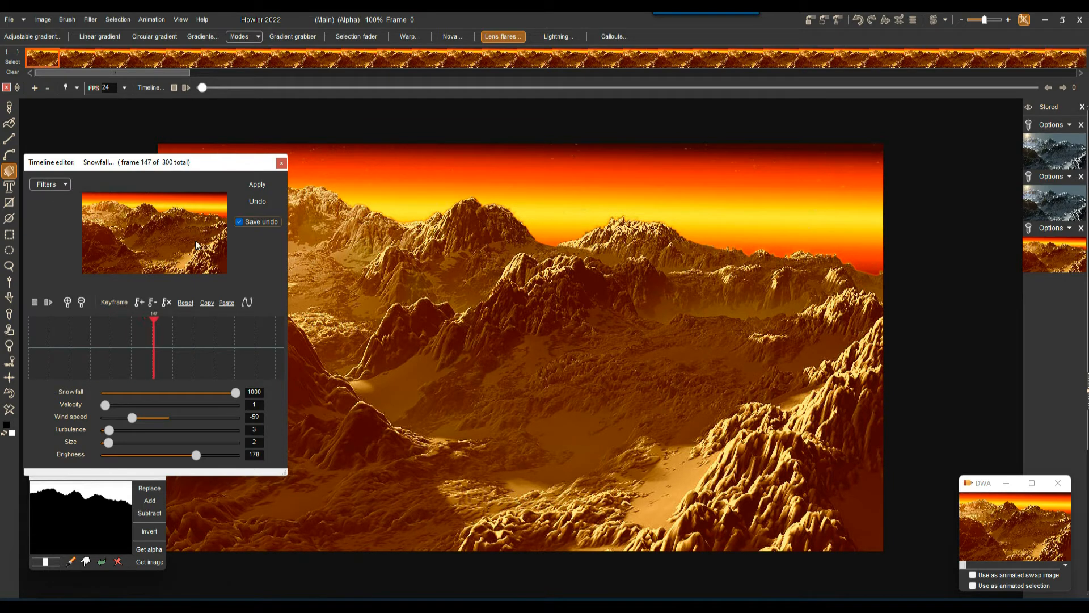
- Apply the same snowfall three more times to thicken the particles in the sky, and play the animation
left_click(264, 184)
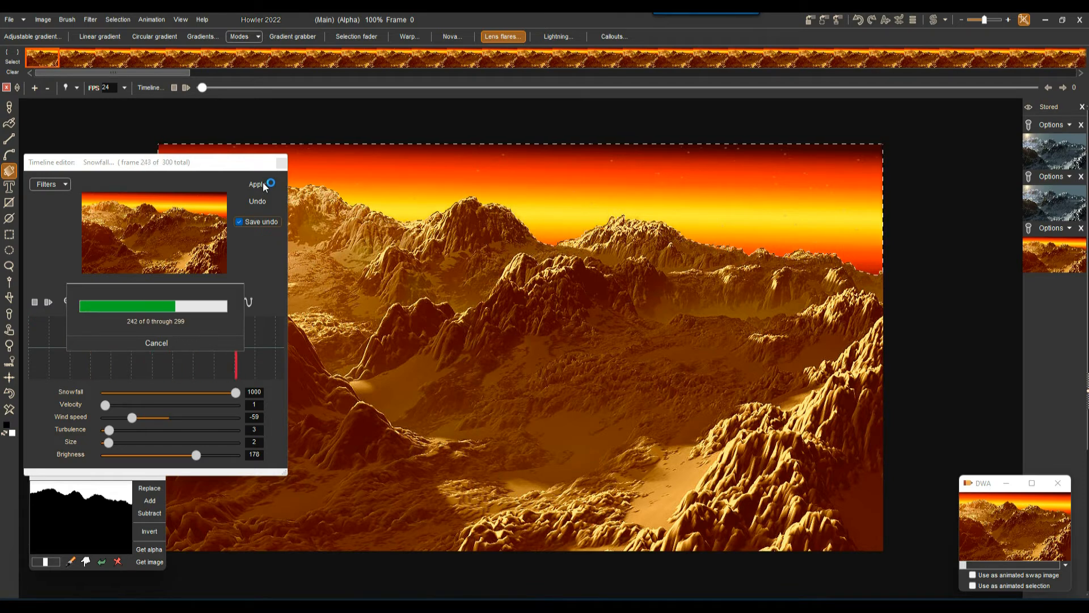
left_click(263, 183)
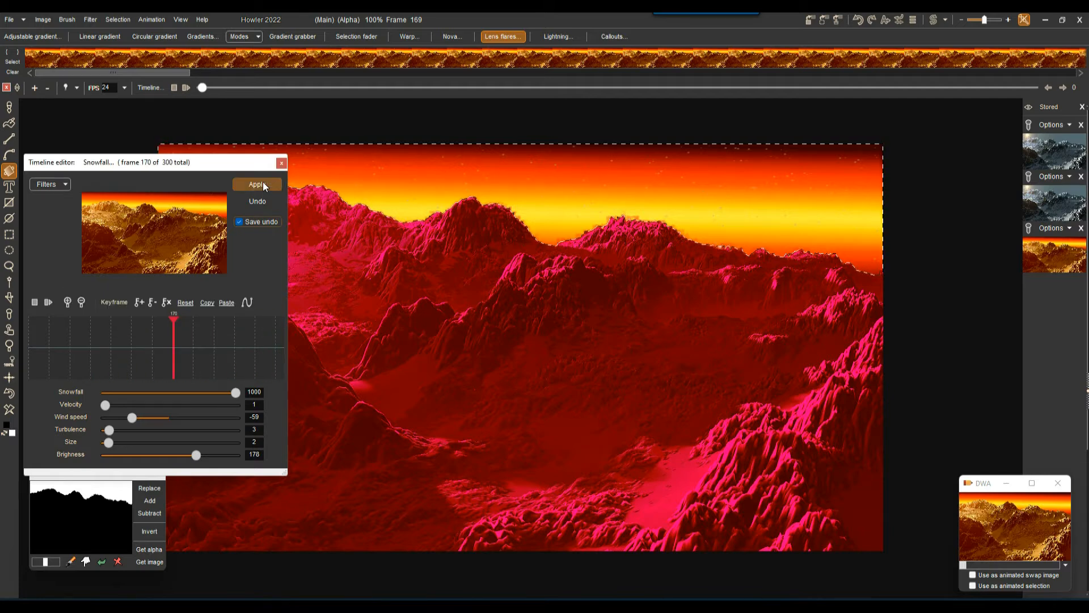
left_click(265, 183)
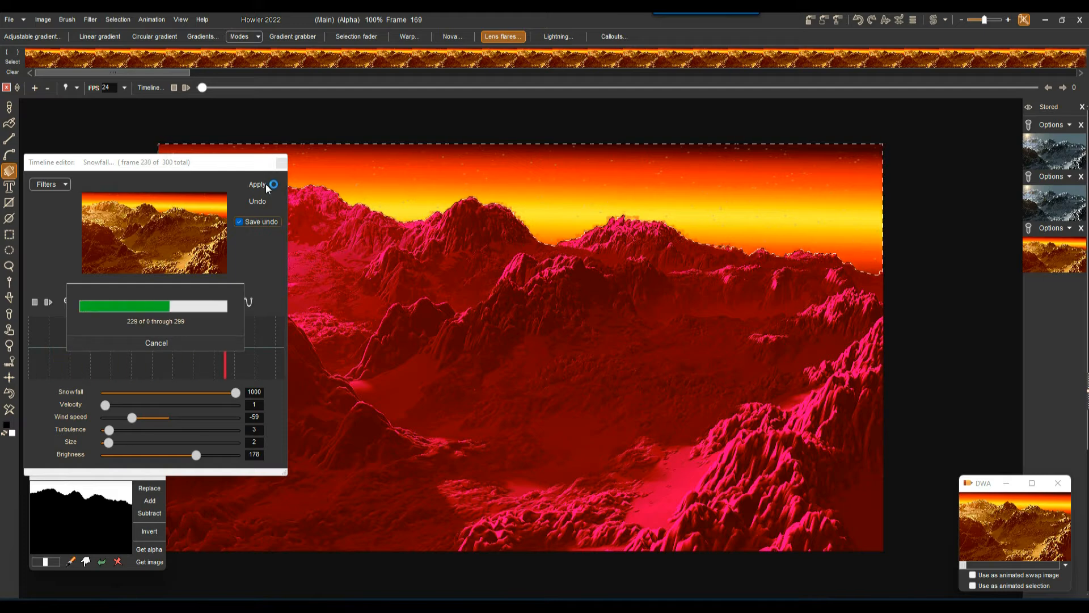
left_click(49, 301)
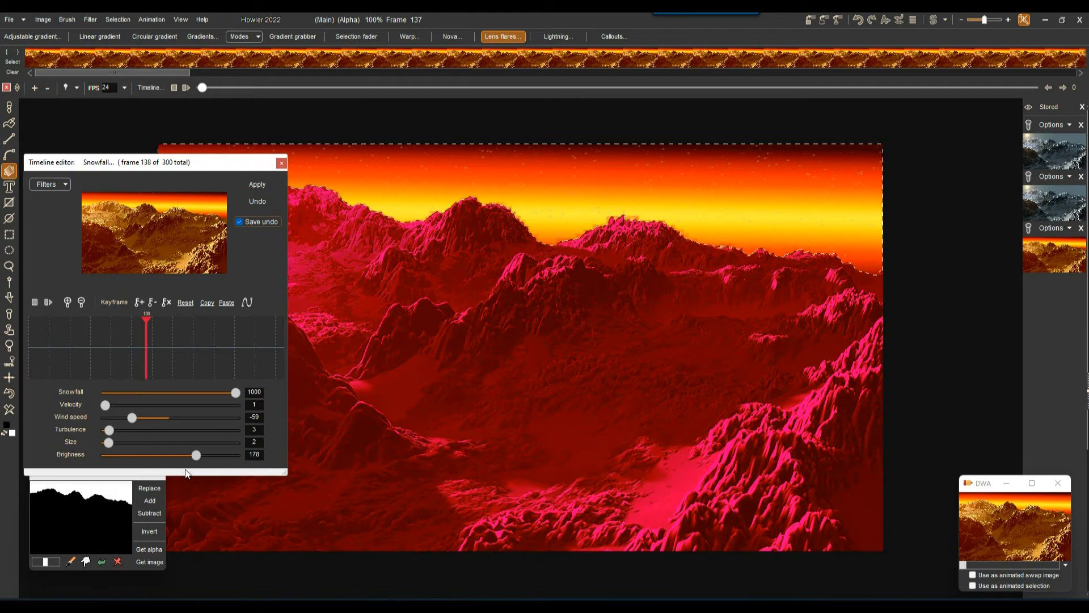
- Apply the snowfall with a higher brightness and once more with brightness 224, and play the animation to check it
left_click_drag(199, 454, 215, 457)
left_click(270, 185)
left_click(221, 456)
left_click(260, 183)
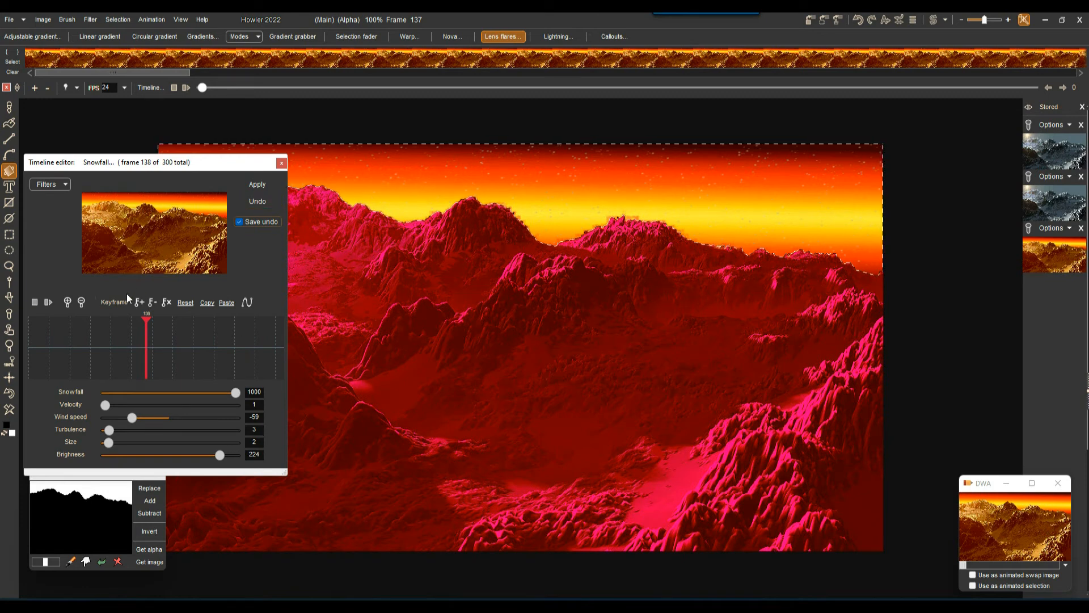
left_click(49, 304)
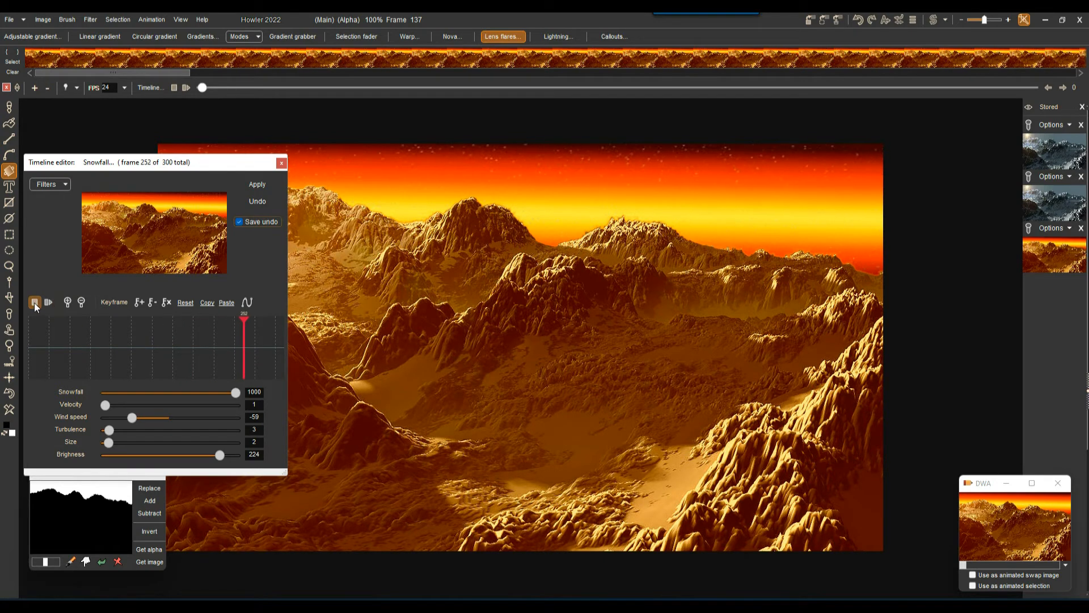
left_click(34, 302)
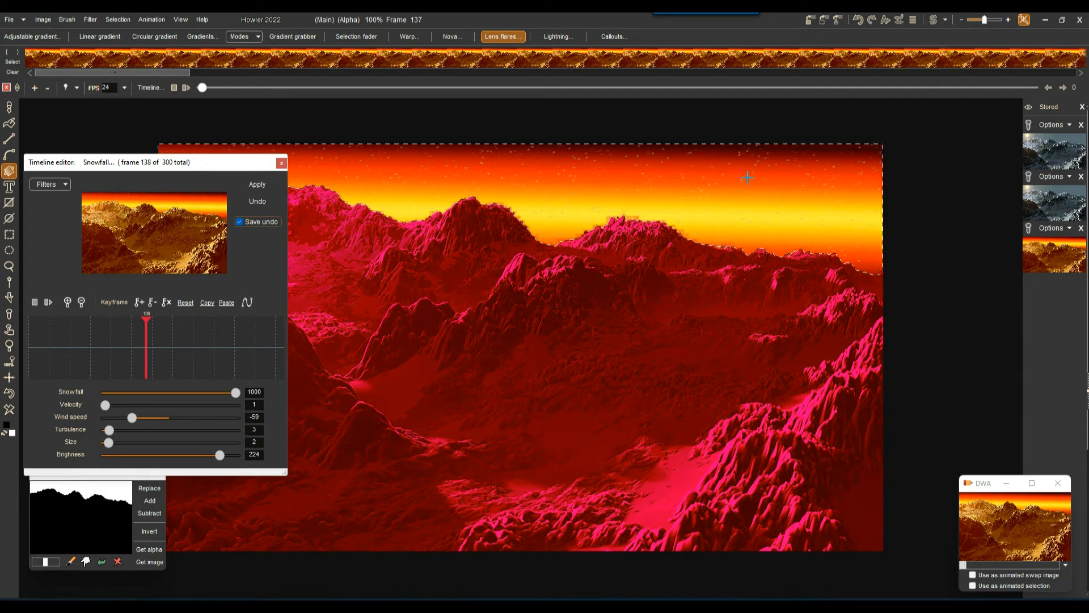
- Try the Day for night filter on the current frame only and roll it back fully with interactive undo
left_click(93, 20)
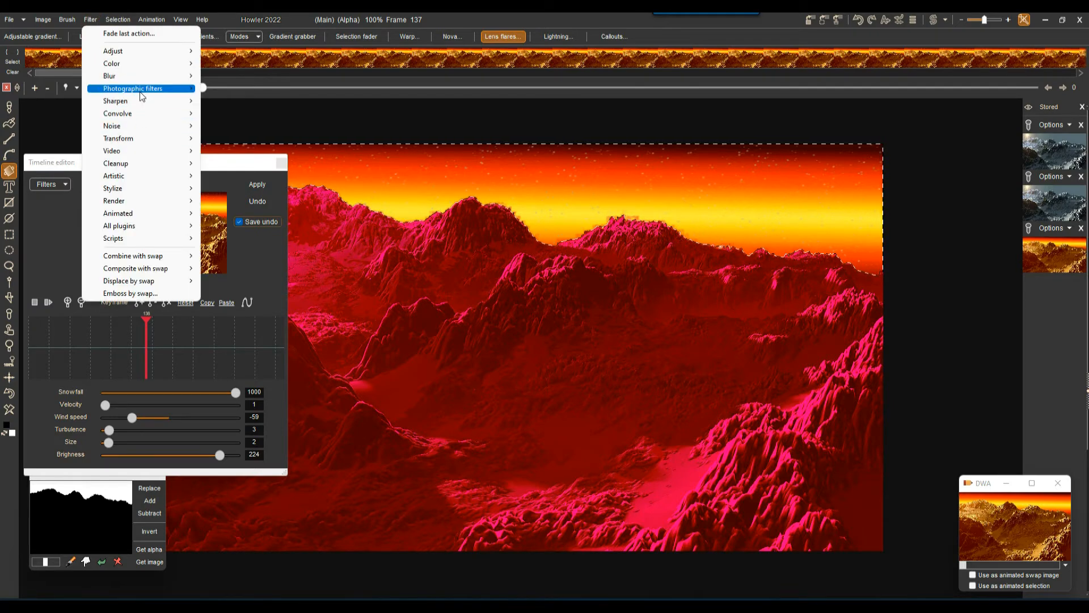
mouse_move(139, 91)
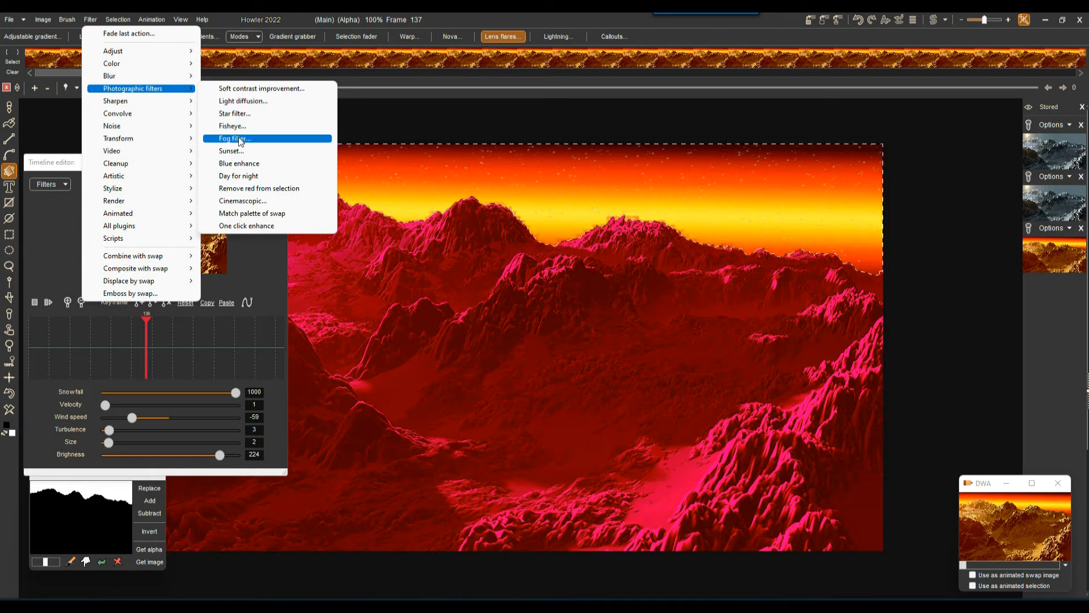
left_click(235, 176)
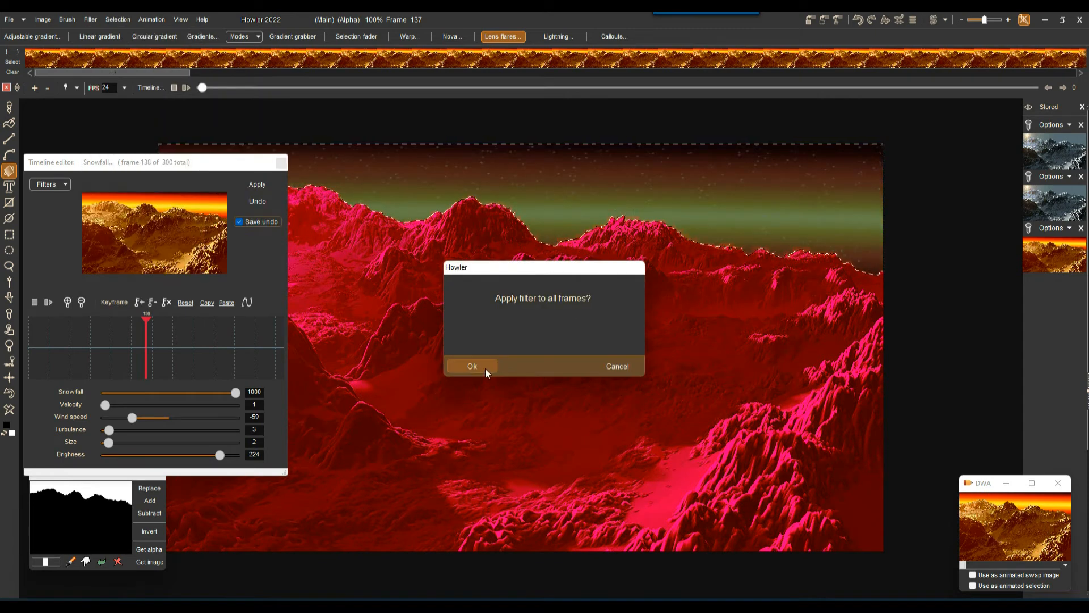
left_click(618, 367)
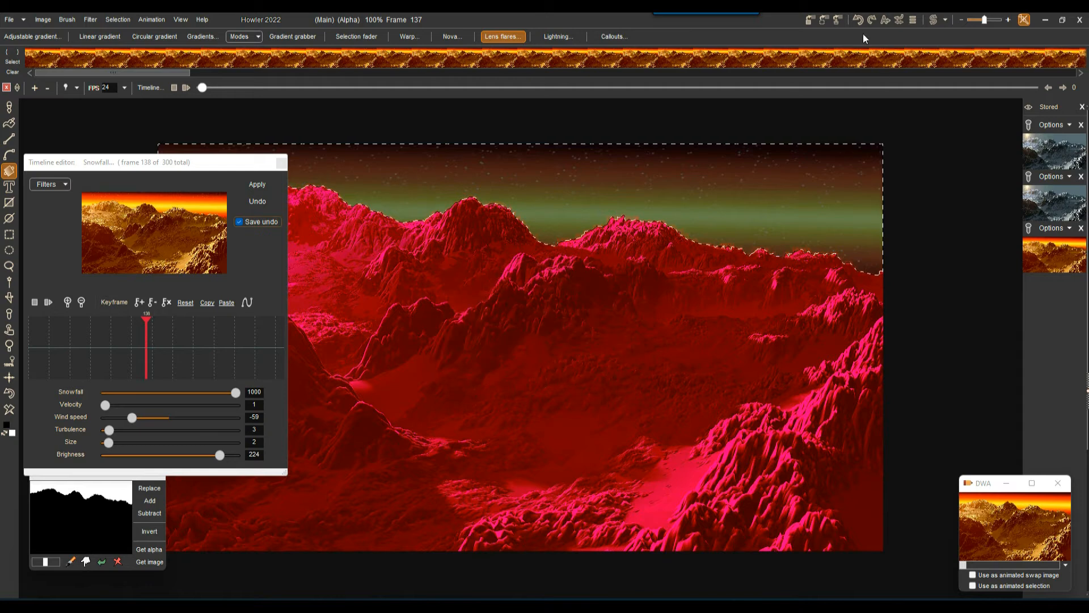
left_click(913, 20)
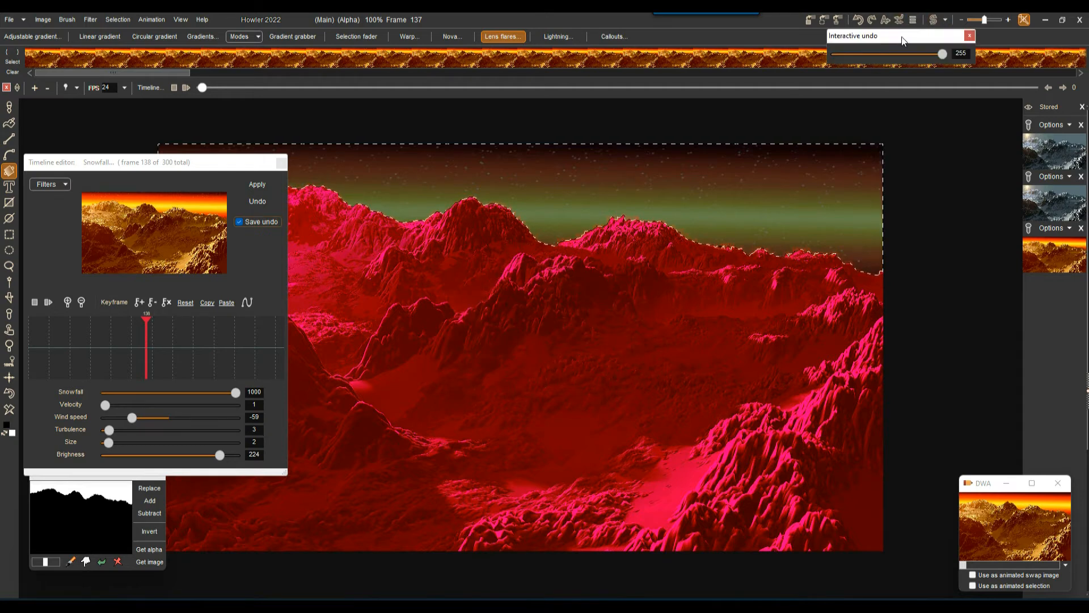
left_click_drag(941, 52, 591, 28)
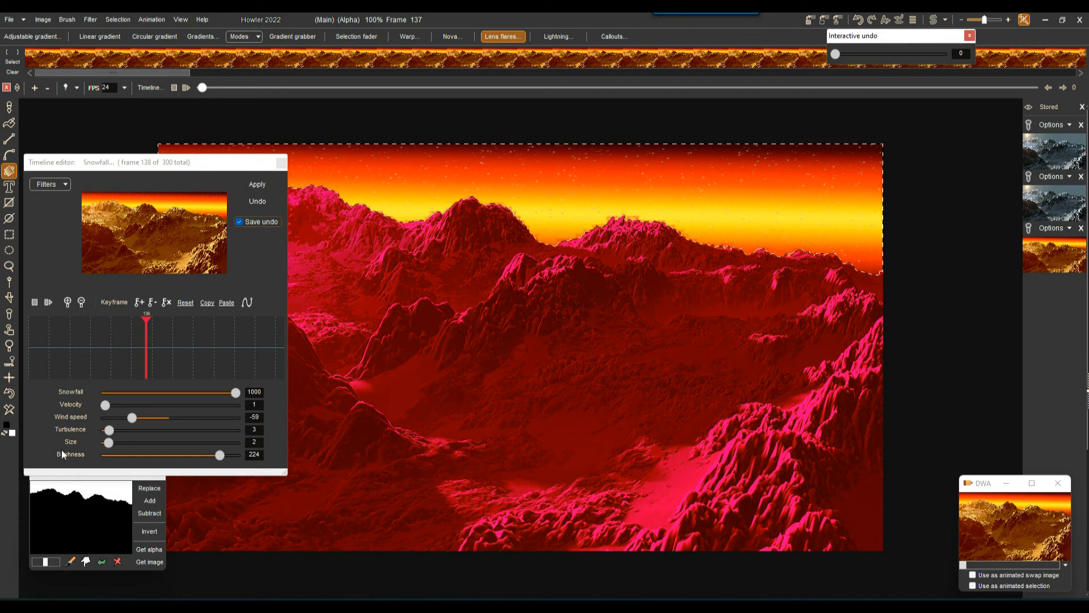
left_click(9, 393)
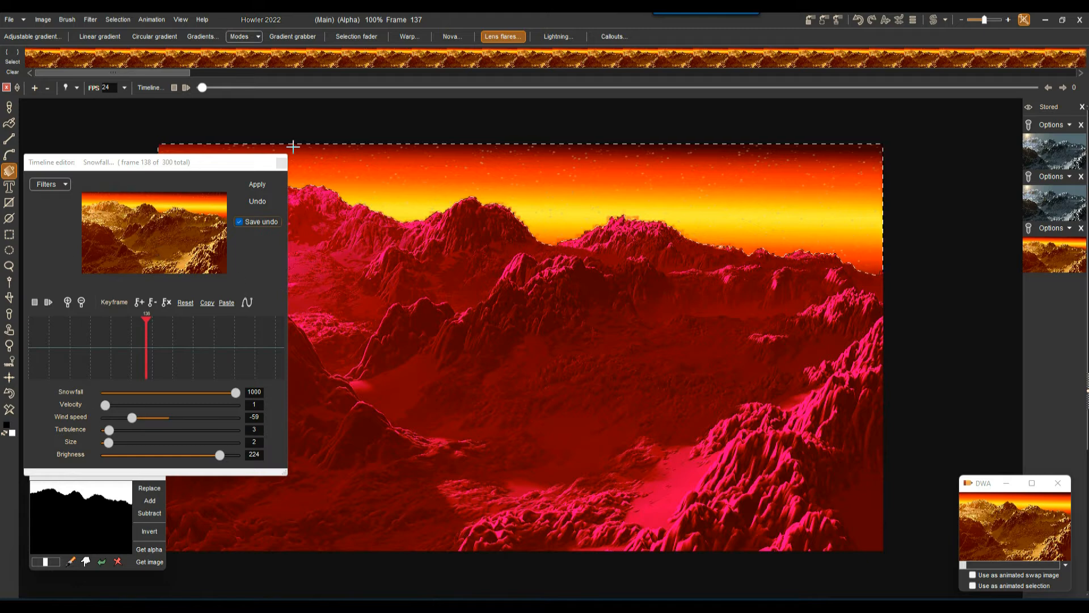
- Apply the snowfall twice more unchanged and once with velocity 2, wind speed -69, turbulence 4 and size 3, and play the animation
left_click(267, 185)
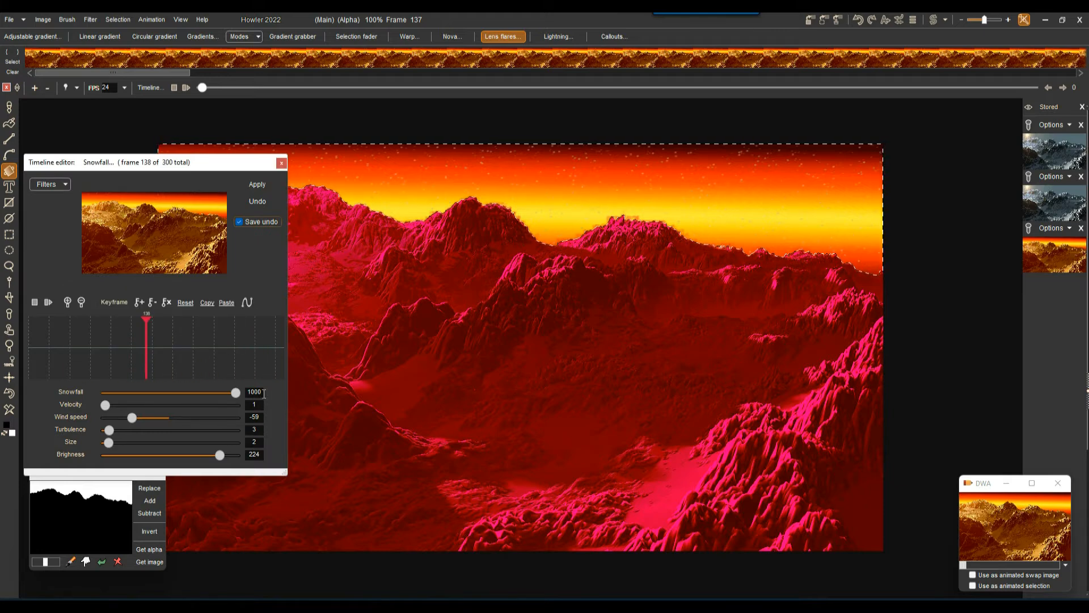
left_click(255, 185)
left_click(124, 418)
left_click_drag(125, 418, 126, 419)
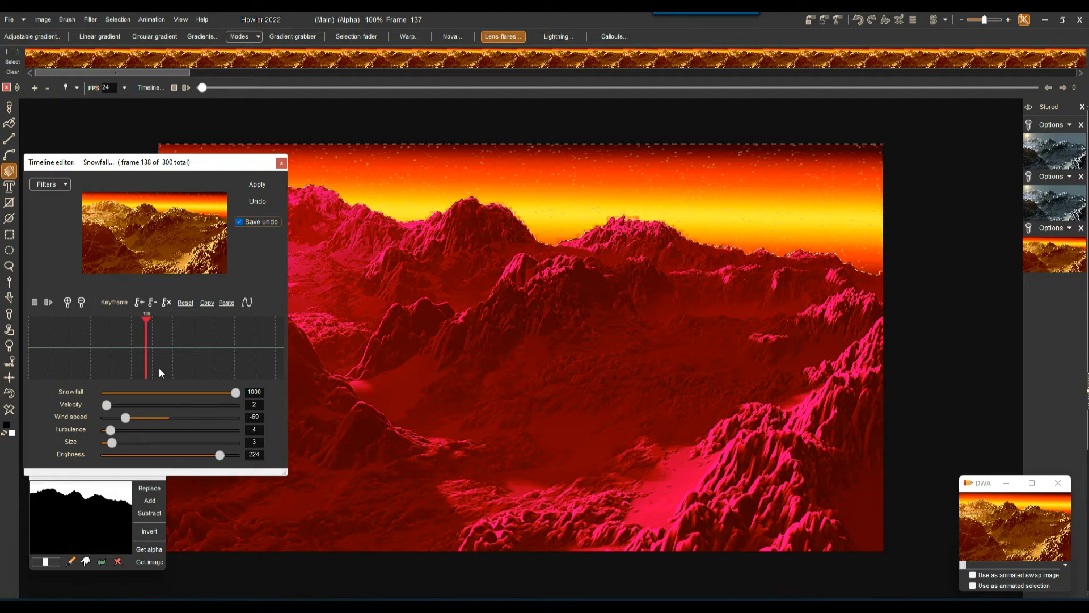
left_click(264, 184)
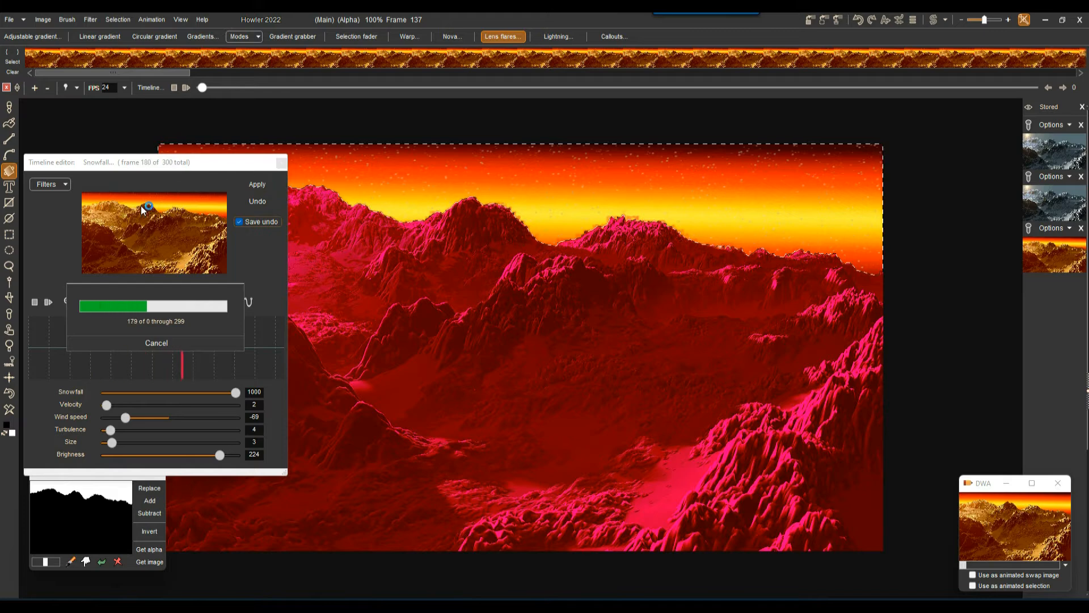
left_click(48, 301)
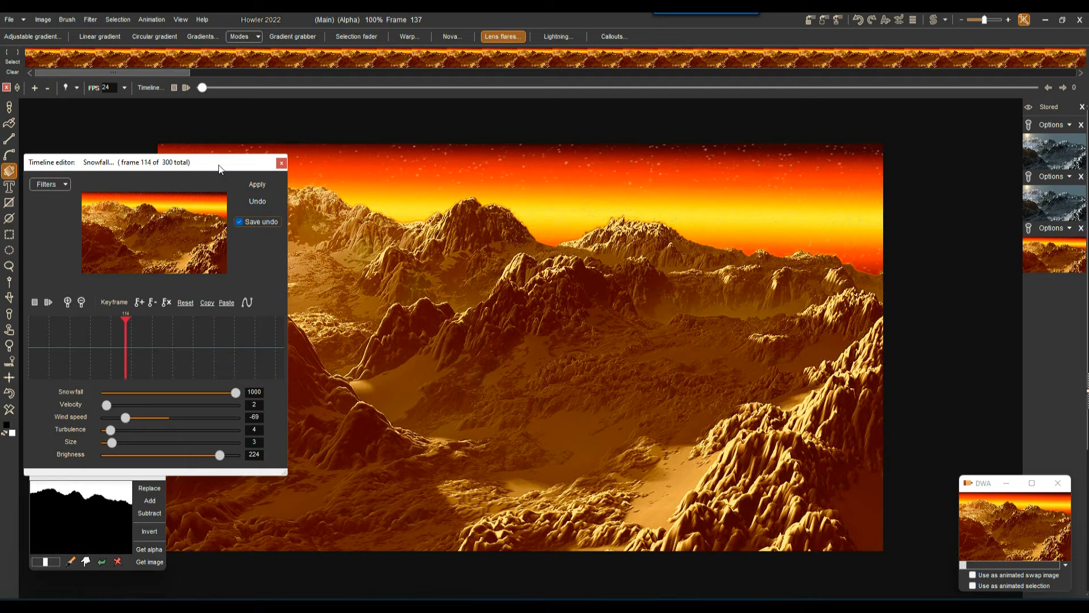
left_click_drag(111, 350, 129, 351)
- Move the timeline editor clear of the image and lasso the distant mountains and lower sky, tracing the foreground ridge line
mouse_move(131, 163)
left_mouse_down()
mouse_move(601, 225)
mouse_move(862, 209)
left_mouse_up()
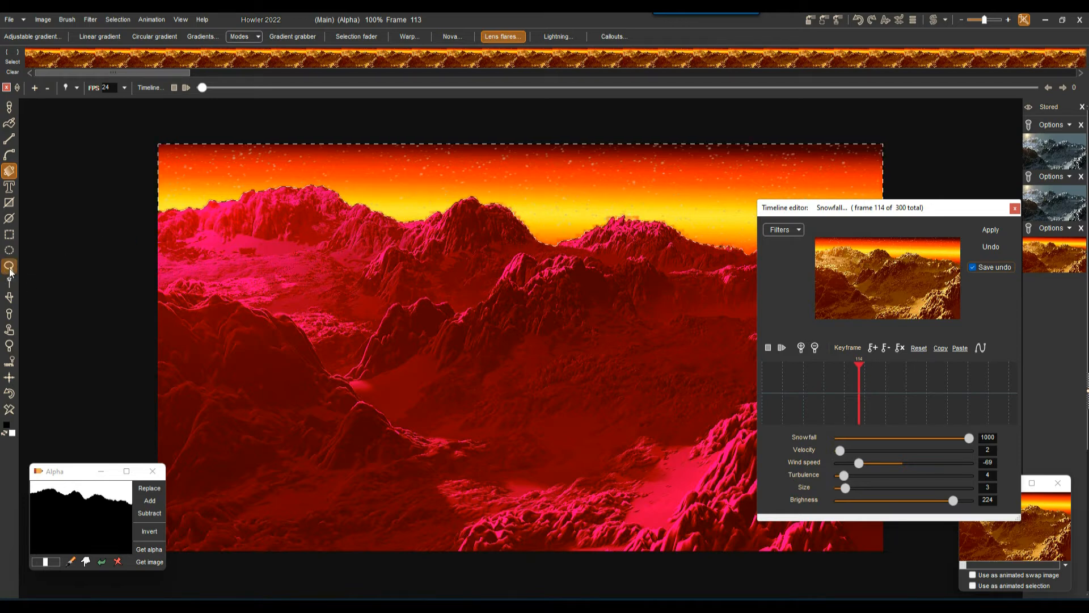
left_click_drag(809, 209, 911, 347)
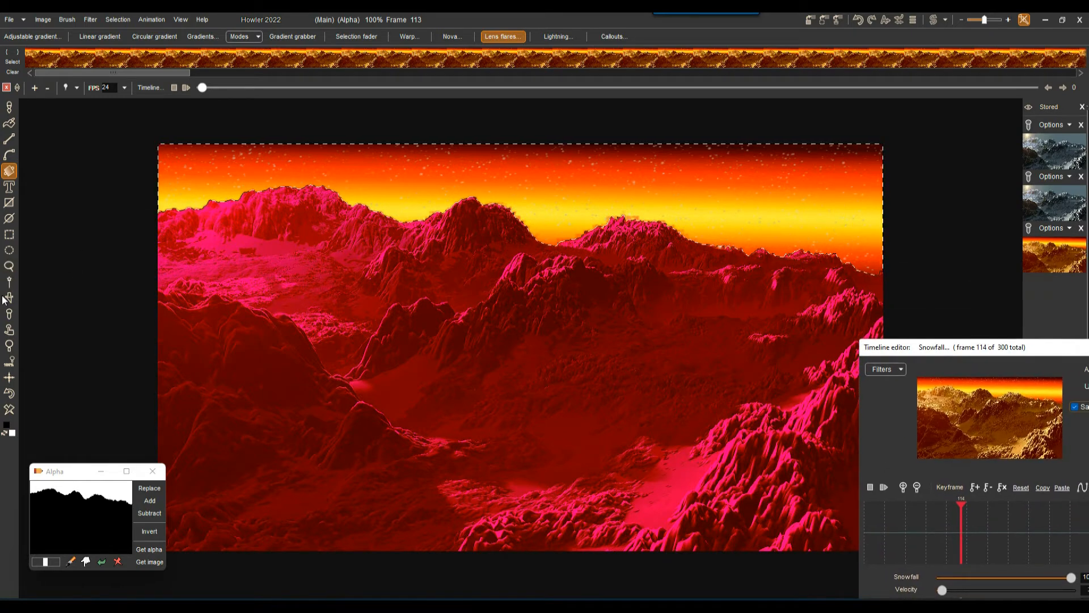
left_click(10, 266)
mouse_move(146, 176)
left_mouse_down()
mouse_move(144, 275)
mouse_move(295, 324)
mouse_move(345, 369)
mouse_move(388, 313)
mouse_move(454, 305)
mouse_move(536, 260)
mouse_move(862, 281)
mouse_move(893, 257)
mouse_move(854, 224)
mouse_move(286, 169)
left_mouse_up()
left_click_drag(138, 187, 146, 194)
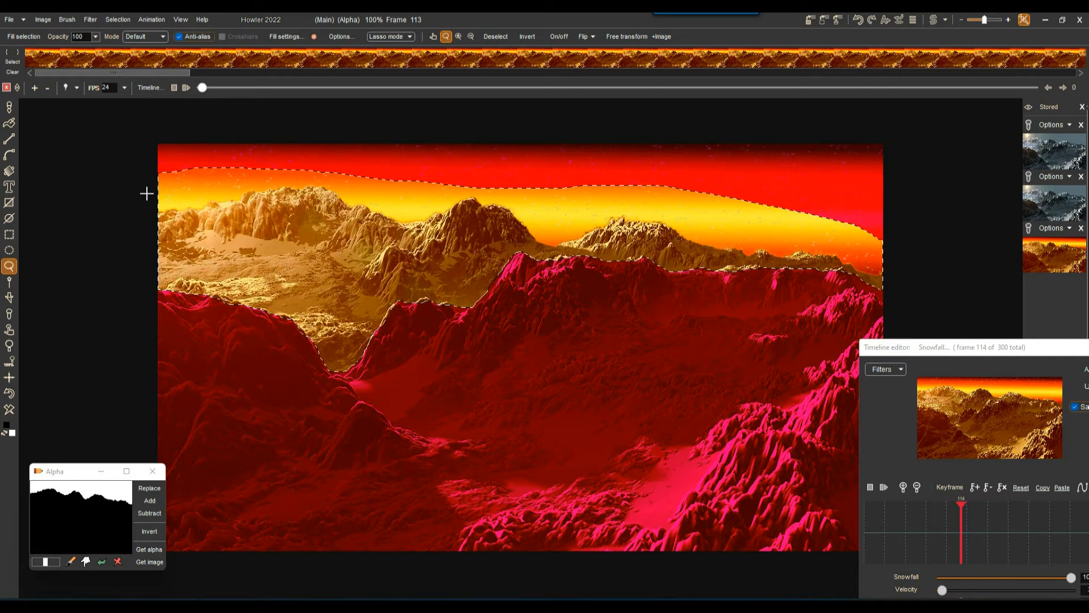
- Try to extend the lasso selection across the upper sky and undo the attempts
mouse_move(136, 128)
left_mouse_down()
mouse_move(307, 208)
mouse_move(638, 198)
mouse_move(874, 245)
mouse_move(895, 170)
mouse_move(880, 124)
mouse_move(386, 140)
mouse_move(145, 126)
mouse_move(130, 147)
left_mouse_up()
key("Caps_Lock")
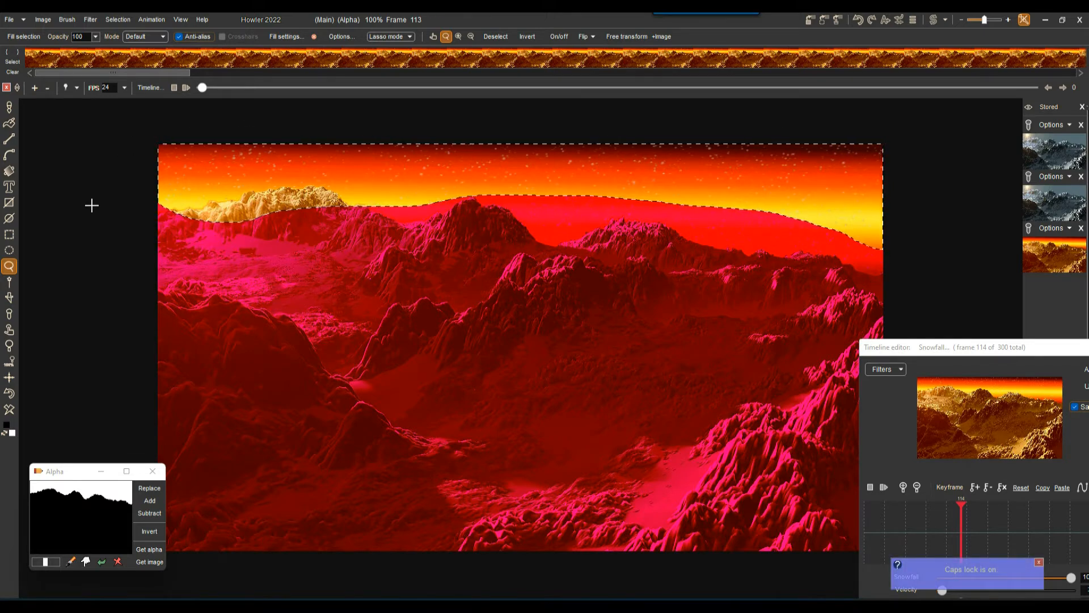
mouse_move(130, 164)
left_mouse_down()
mouse_move(136, 290)
mouse_move(306, 316)
left_mouse_up()
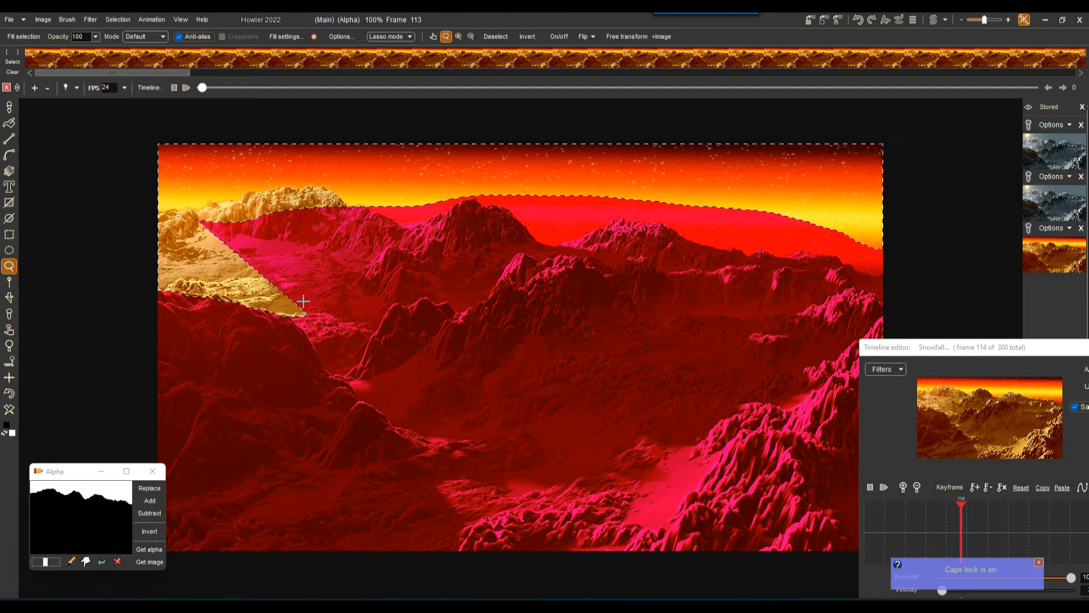
left_click(12, 407)
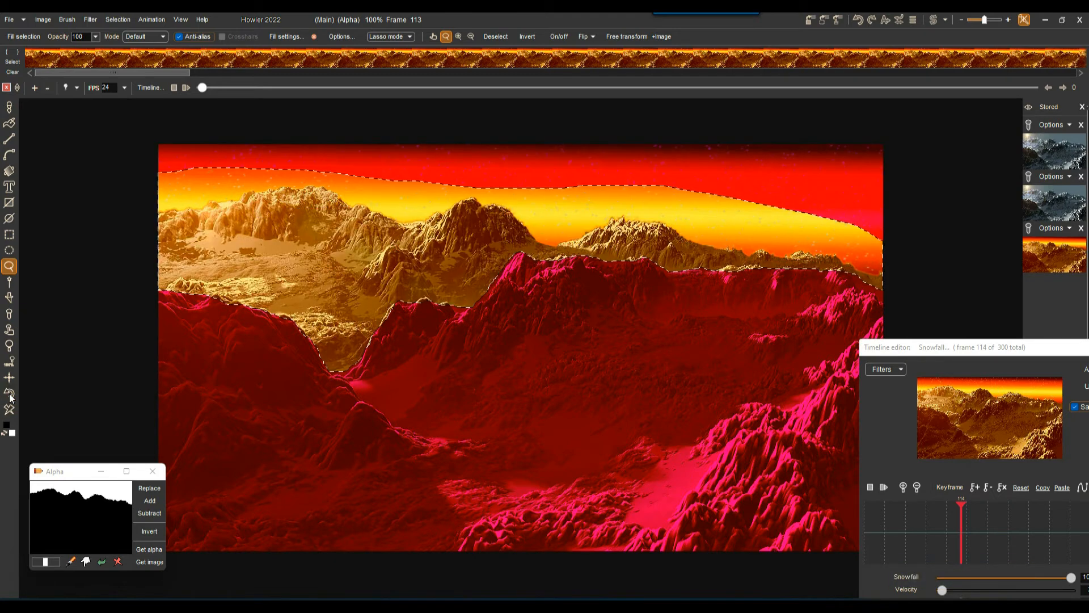
- Add the upper sky to the distant mountain selection with the lasso and grow the selection by 4
mouse_move(138, 126)
left_mouse_down()
mouse_move(318, 223)
mouse_move(697, 207)
mouse_move(896, 244)
left_mouse_up()
left_click_drag(429, 114, 138, 125)
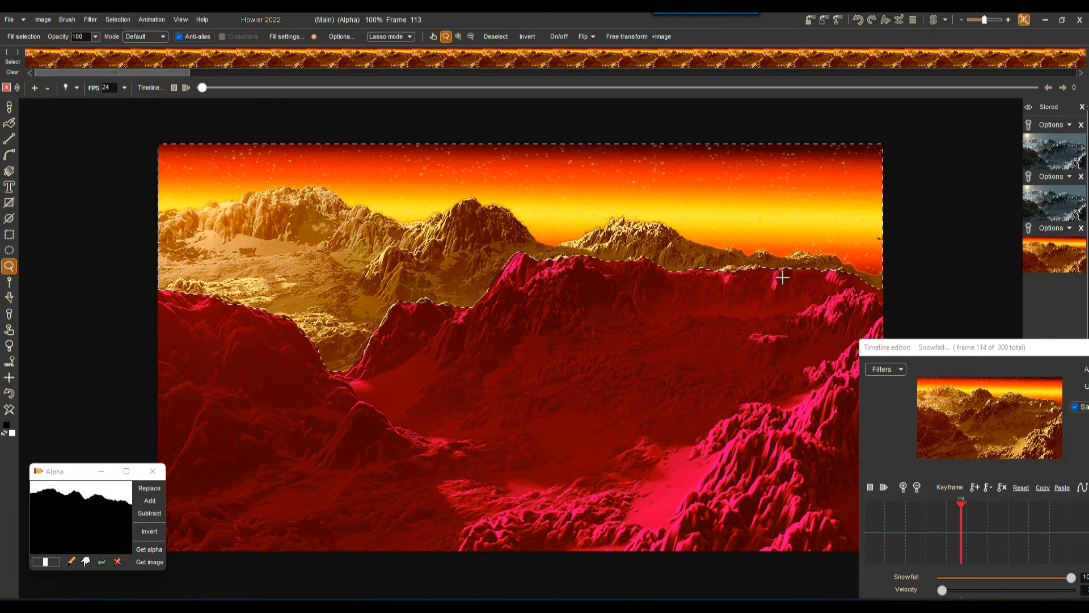
left_click(124, 19)
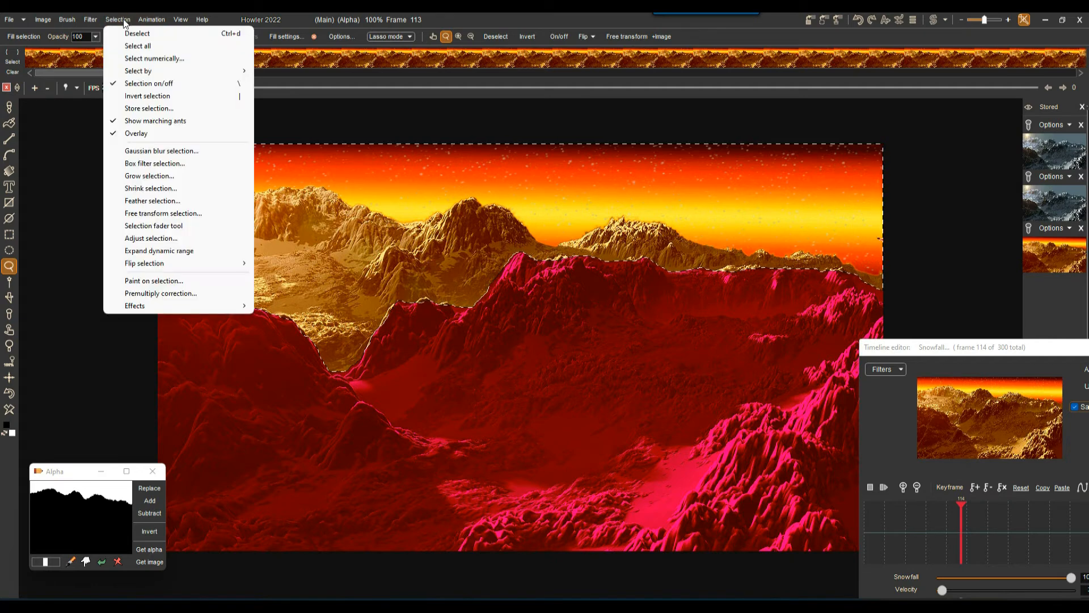
left_click(139, 178)
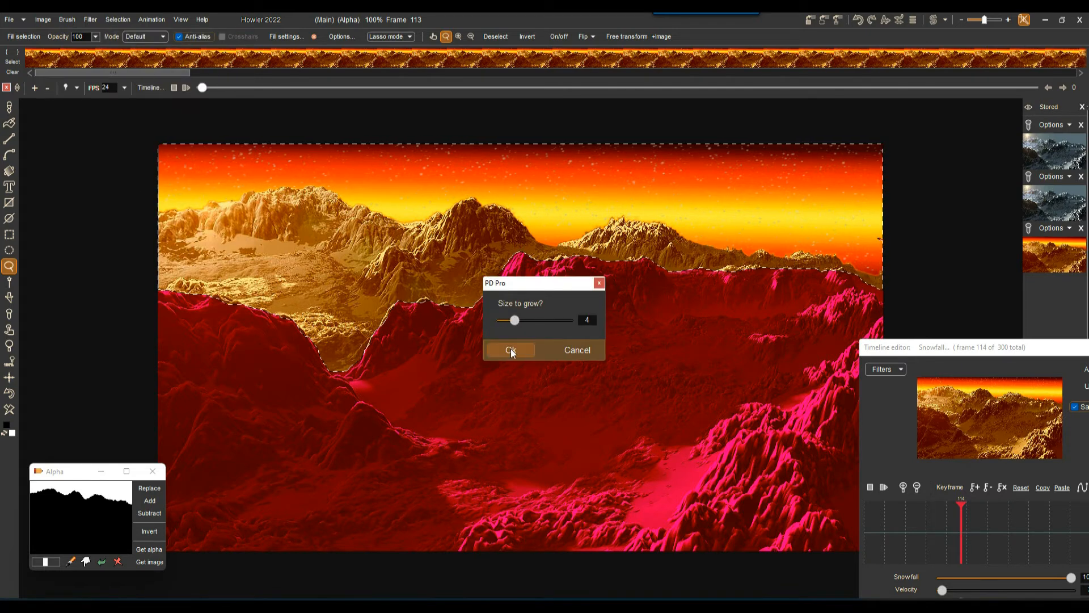
left_click(511, 349)
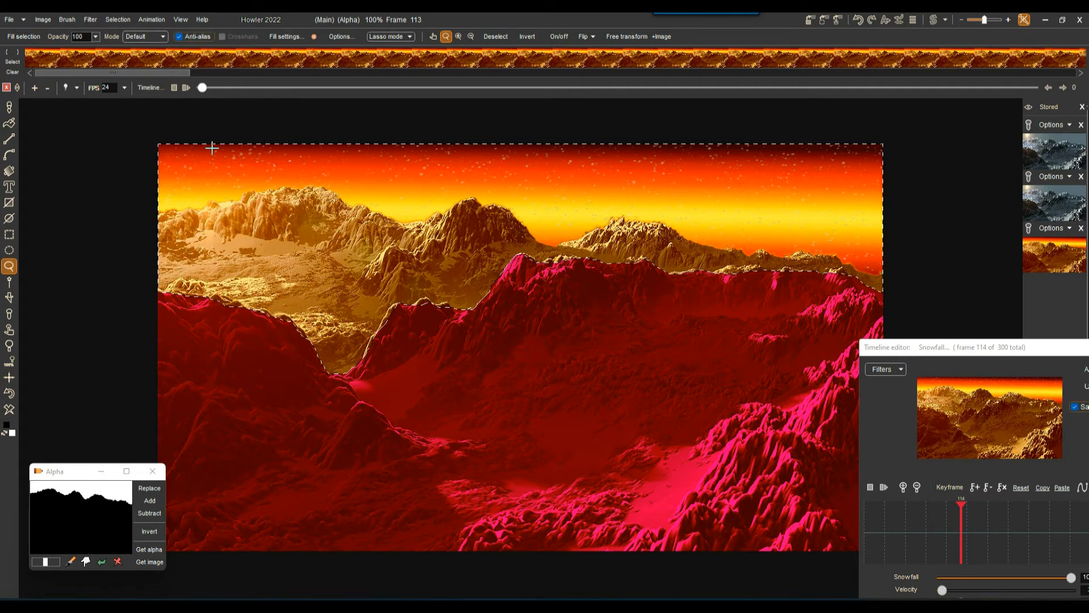
- Soften the edges of the selection with a box filter at level 42
left_click(122, 19)
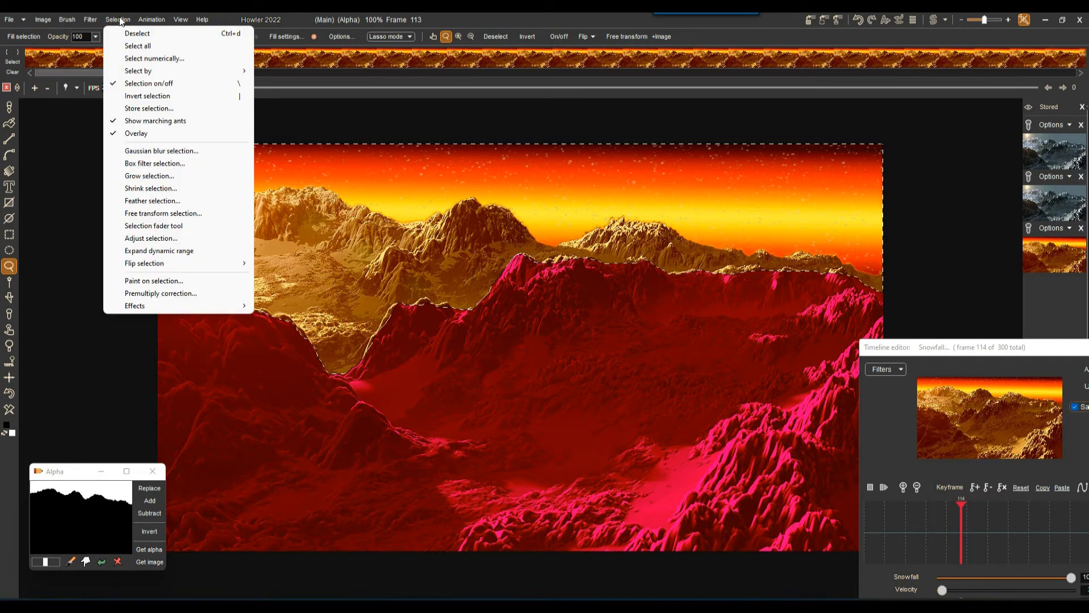
left_click(160, 164)
left_click_drag(512, 297, 523, 305)
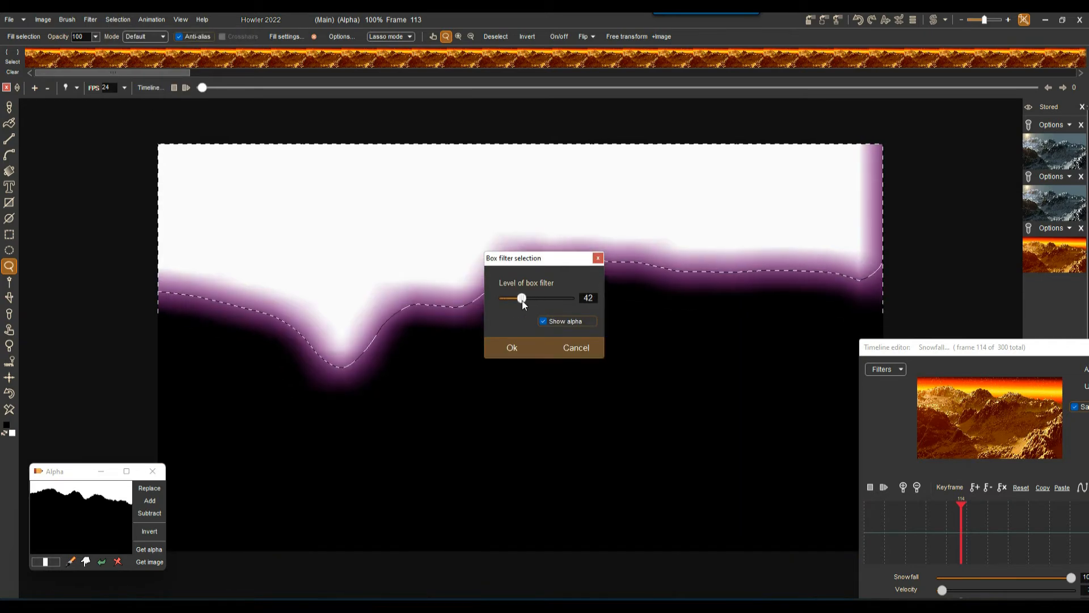
left_click(507, 348)
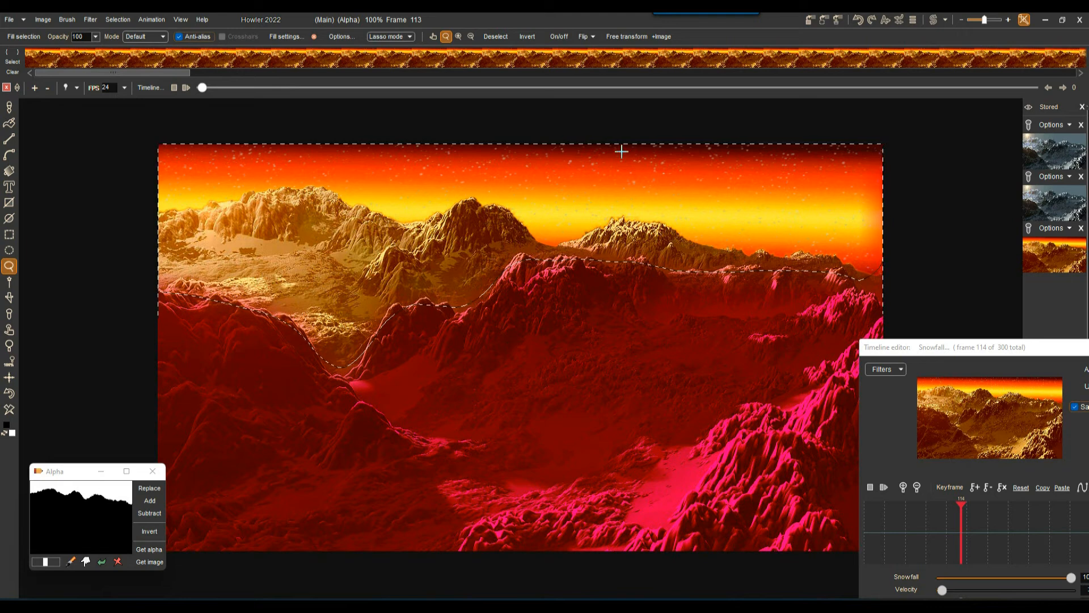
- Apply the snowfall three times within the enlarged, softened selection and play the animation
left_click_drag(991, 343, 884, 193)
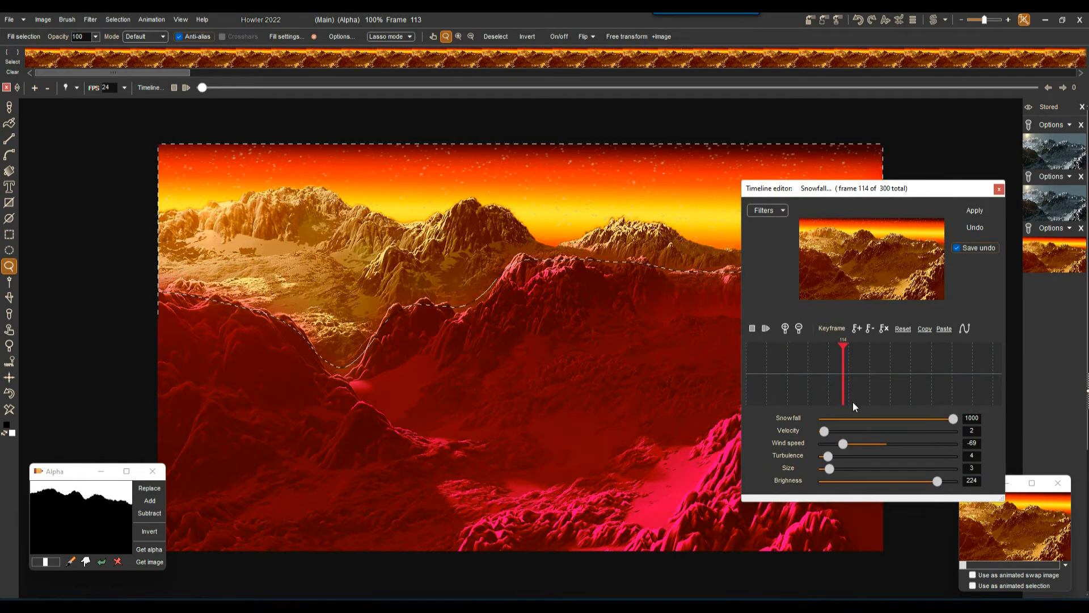
left_click(986, 210)
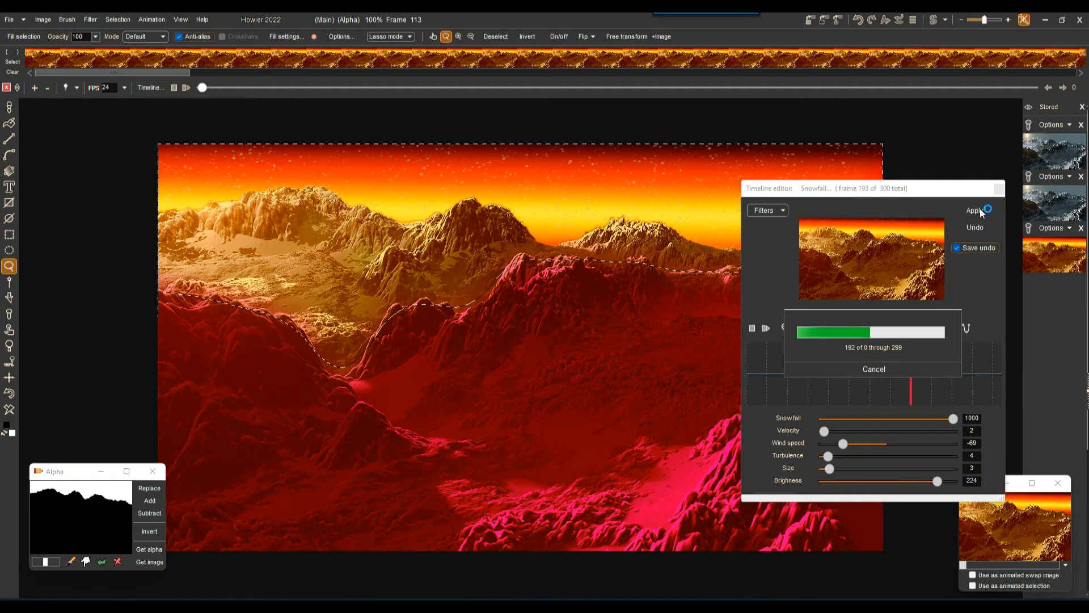
left_click(983, 213)
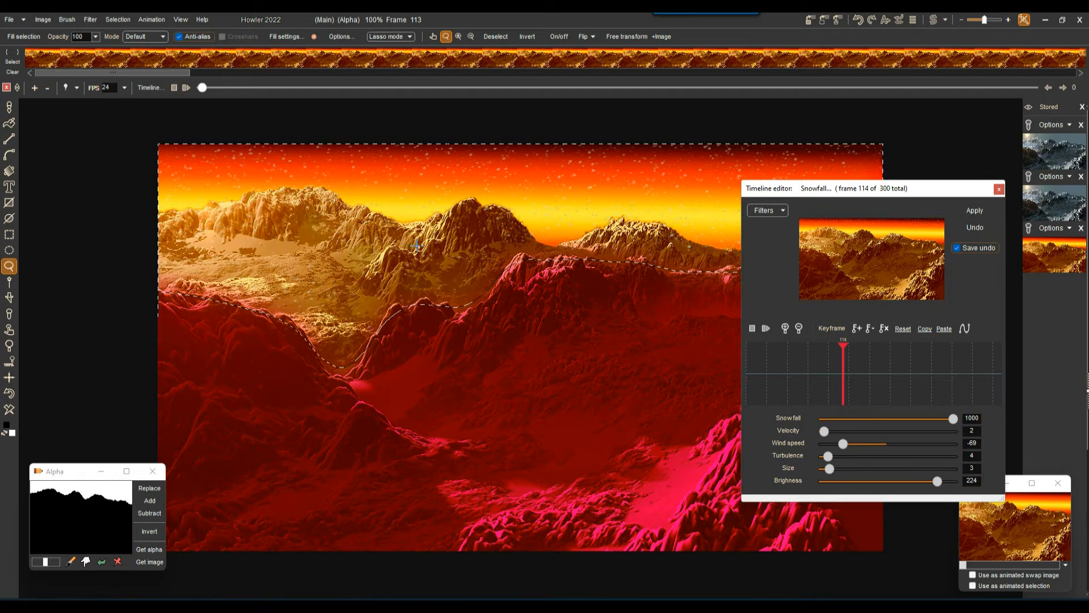
left_click(975, 212)
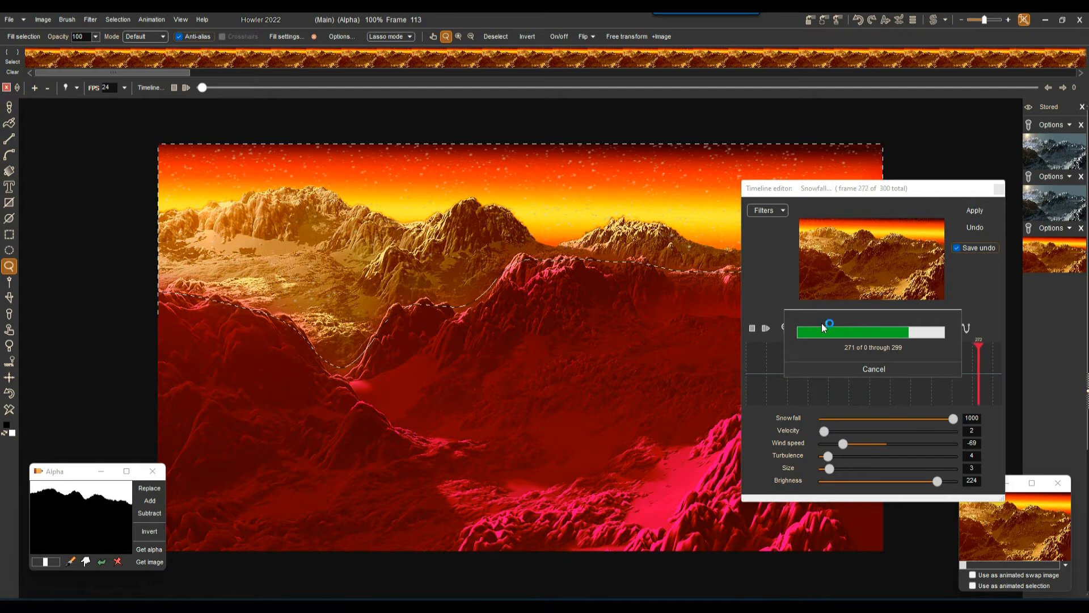
left_click(767, 329)
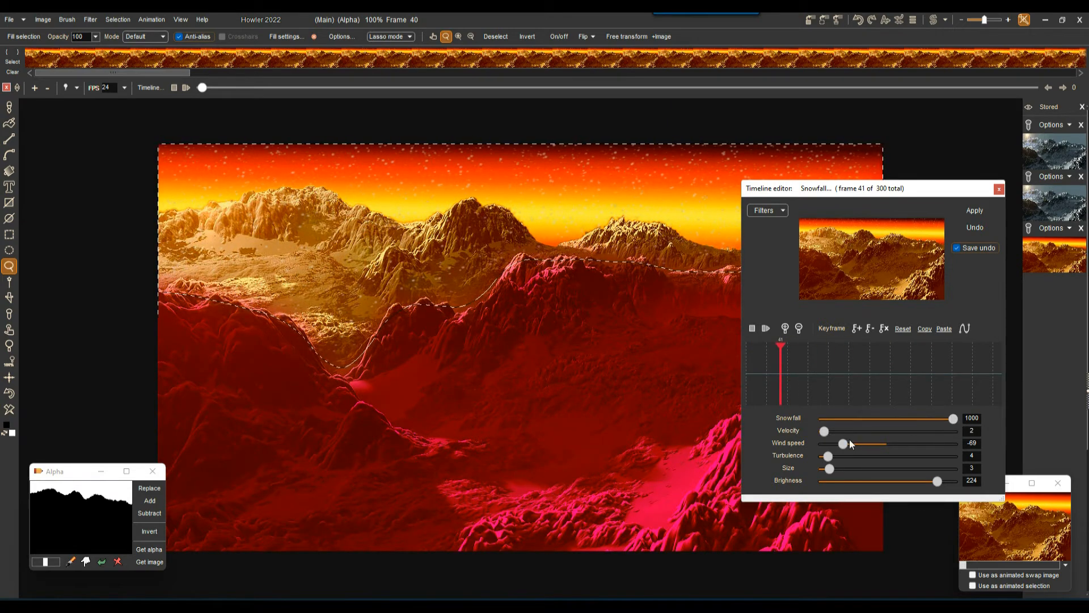
- Apply the snowfall with wind speed -82, turbulence 10, size 4 and brightness 246, play the animation and go to frame 221
left_click_drag(843, 443, 837, 444)
left_click_drag(832, 457, 835, 473)
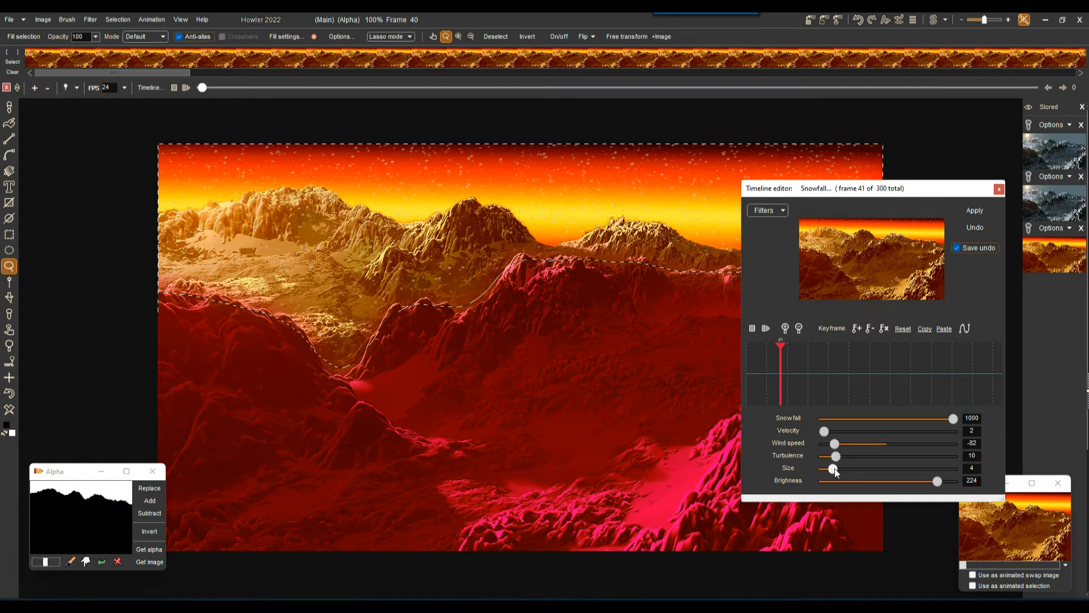
left_click_drag(938, 482, 951, 486)
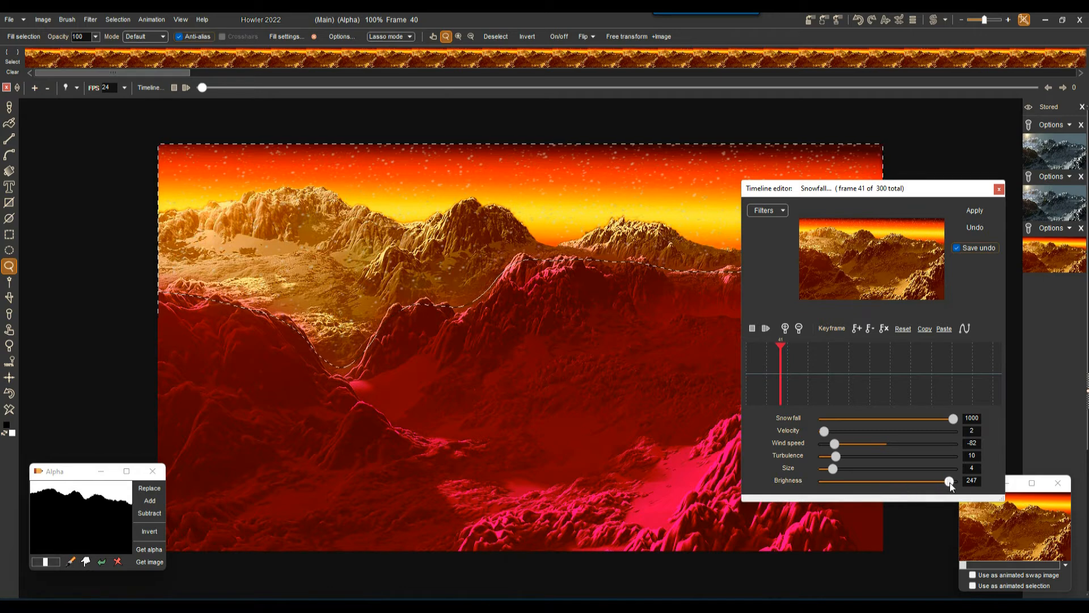
left_click(983, 213)
left_click(766, 328)
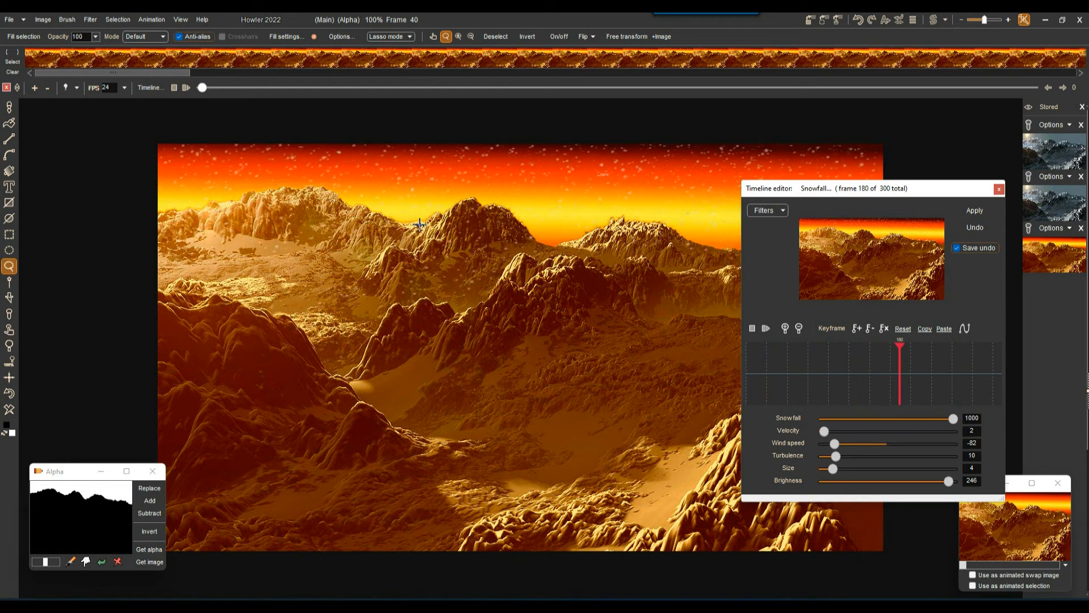
left_click_drag(910, 375, 935, 373)
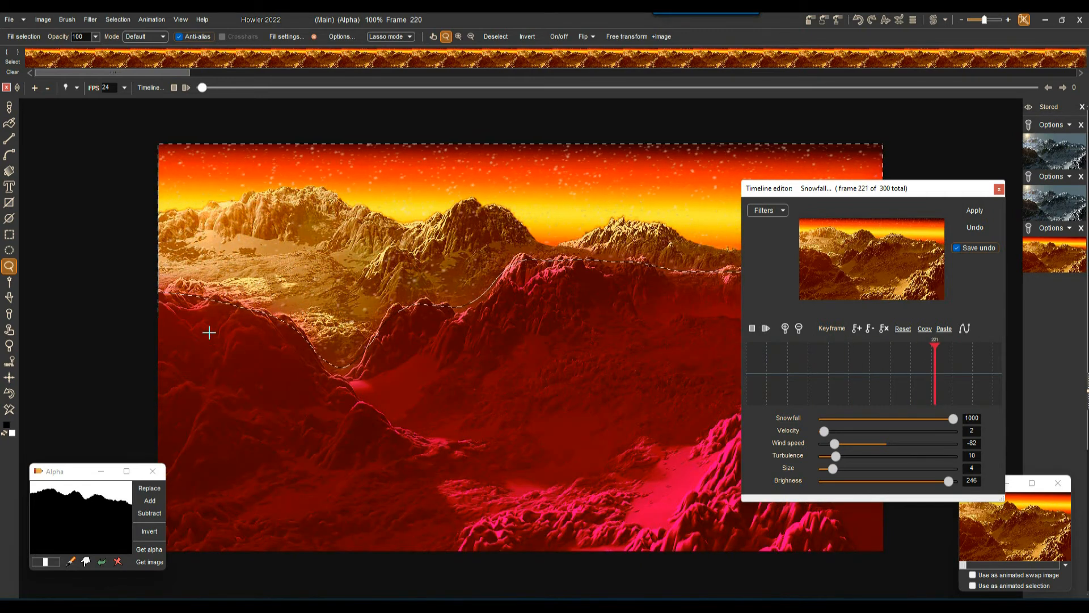
- Fade the lower edge of the distant mountain selection downward with the selection fader tool
left_click_drag(804, 194, 864, 318)
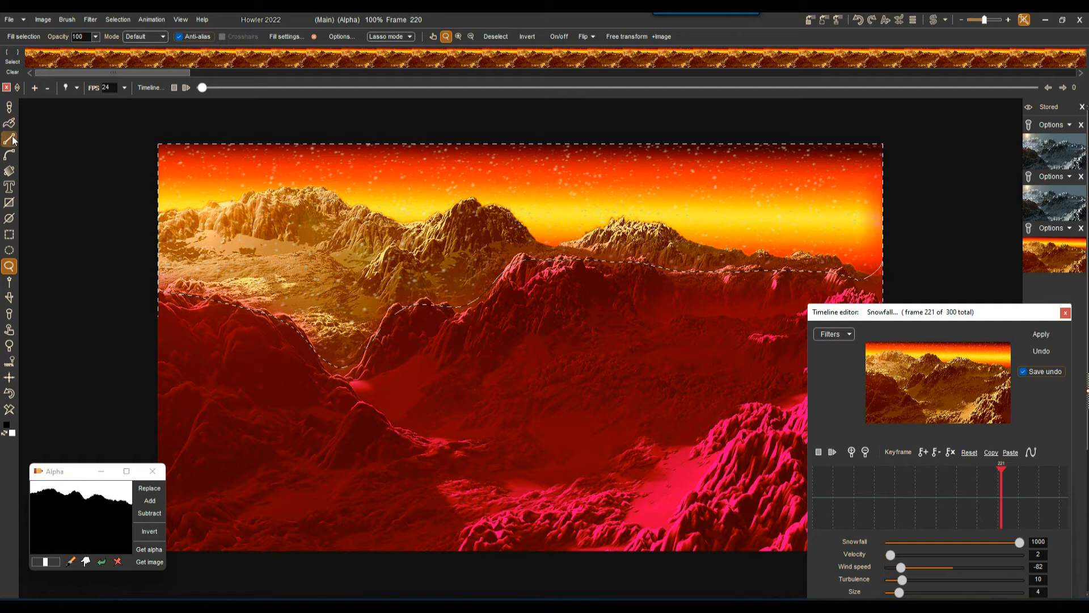
right_click(9, 170)
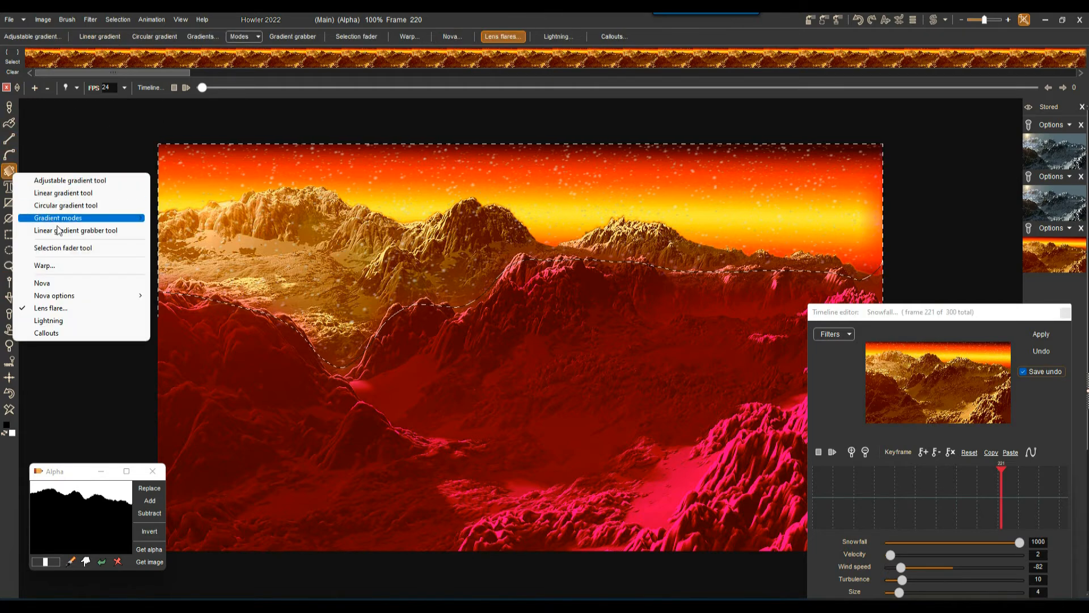
left_click(95, 251)
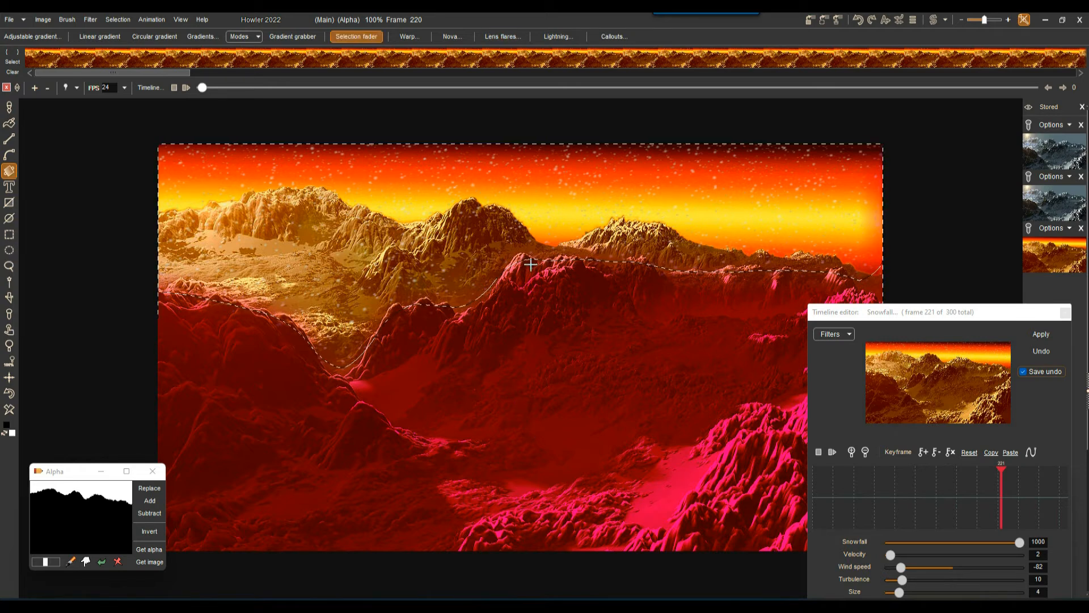
left_click_drag(526, 244, 530, 428)
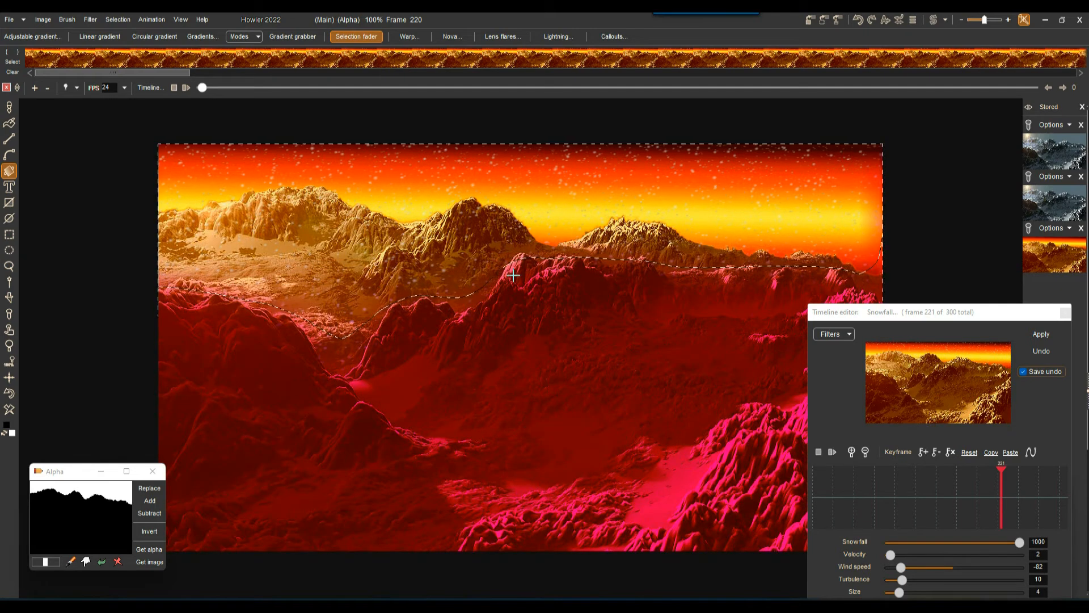
left_click_drag(513, 252, 513, 445)
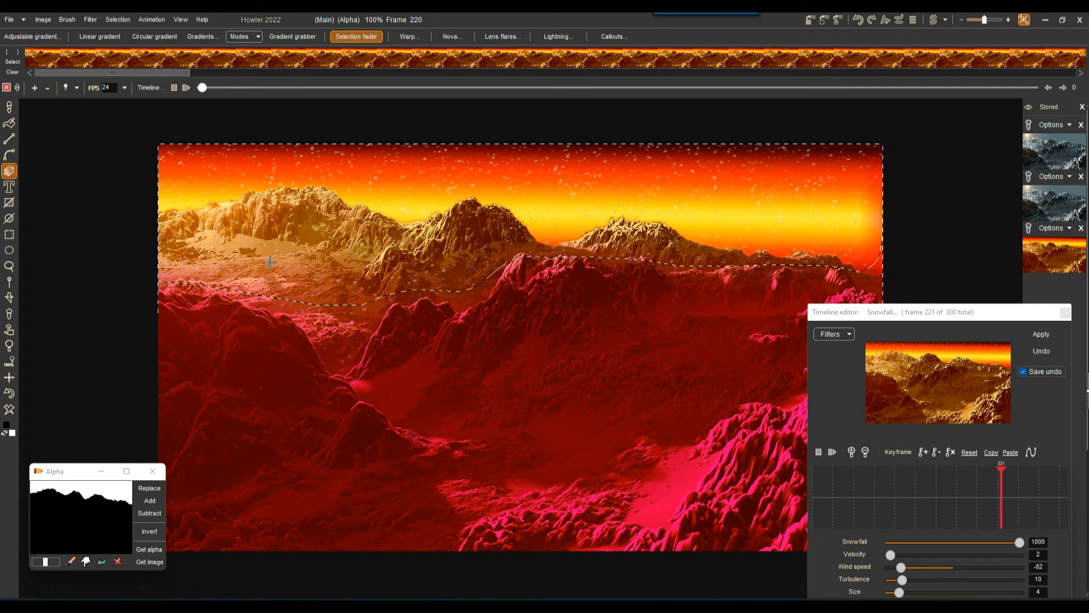
- Lasso a larger selection covering the sky, the distant mountains and the middle ridges down to the foreground valley
left_click(9, 267)
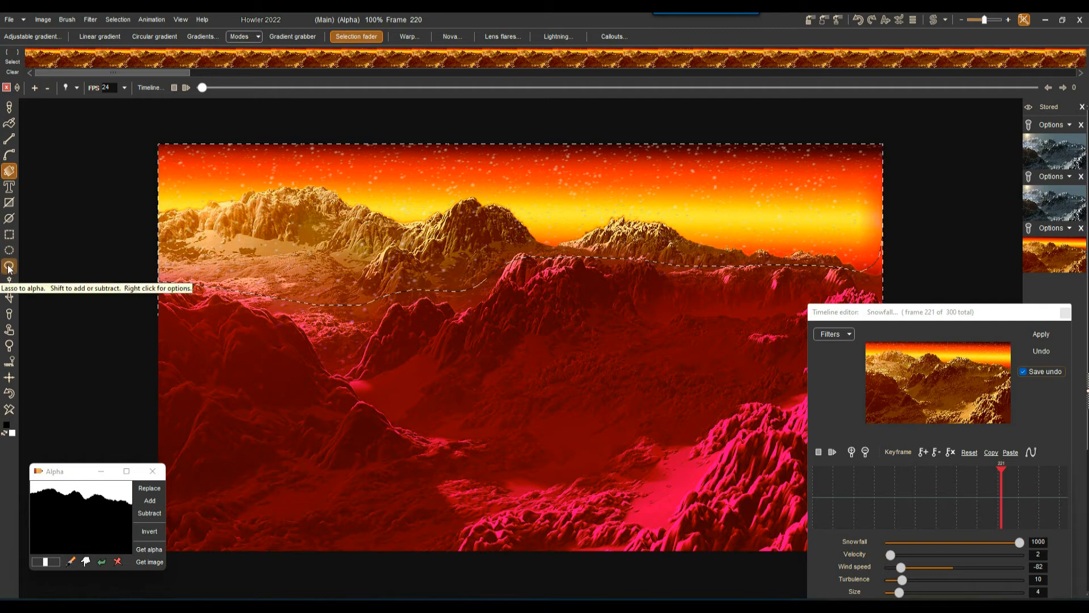
left_click(9, 268)
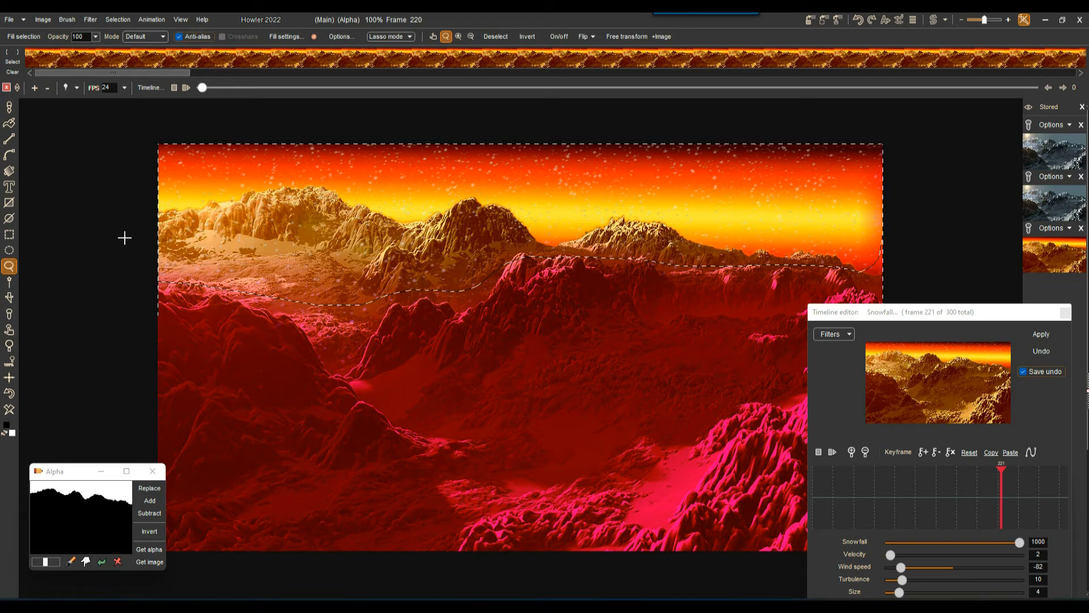
left_click_drag(116, 249, 272, 394)
left_click_drag(452, 432, 677, 399)
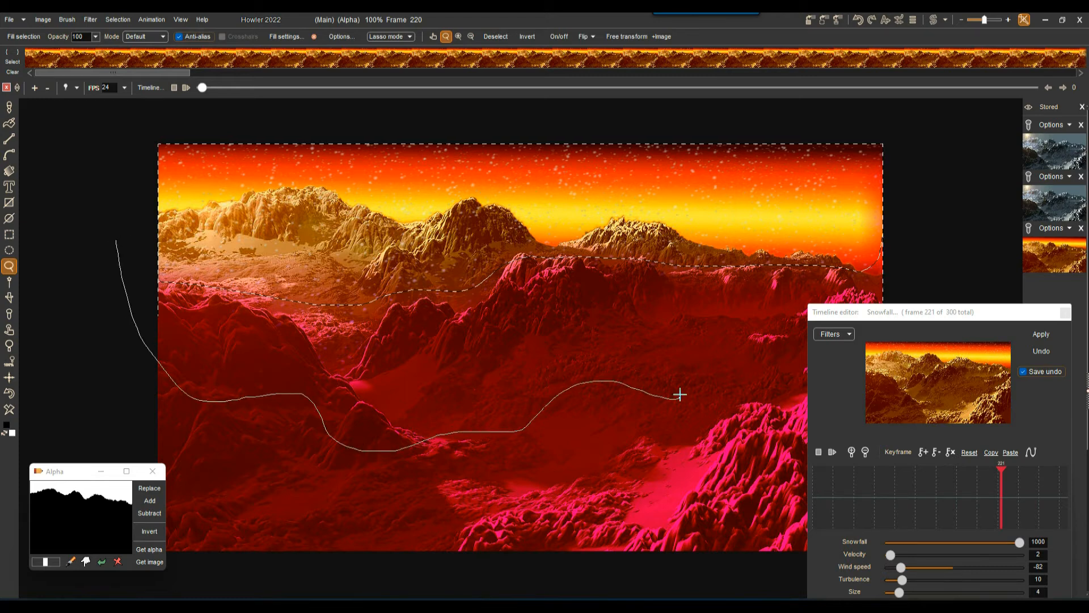
left_click_drag(786, 211, 117, 244)
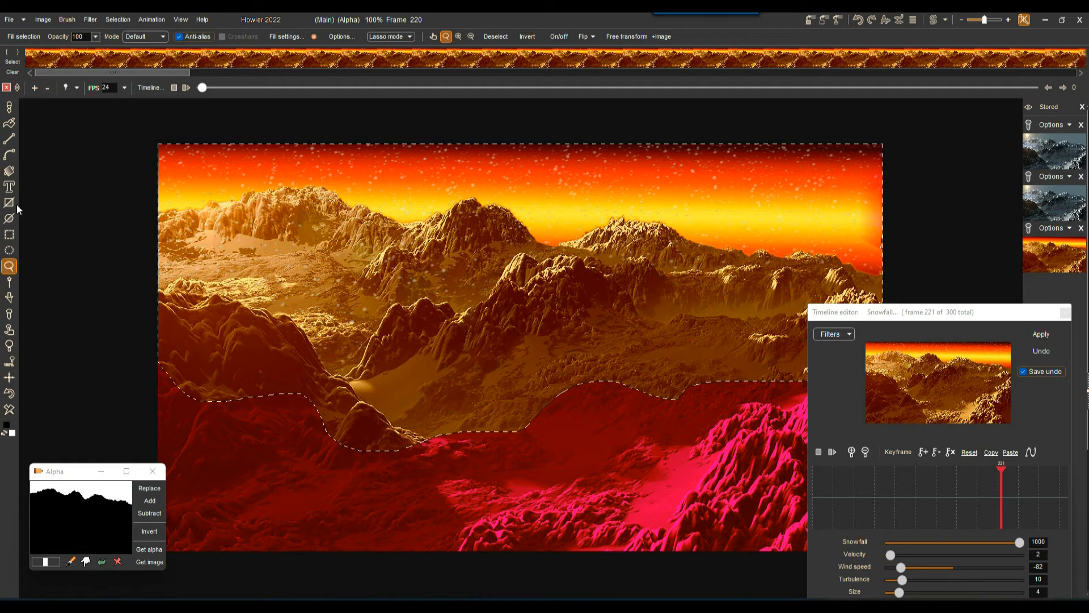
- Fade the lower part of the enlarged selection over the valley with two vertical passes of the selection fader tool
right_click(10, 267)
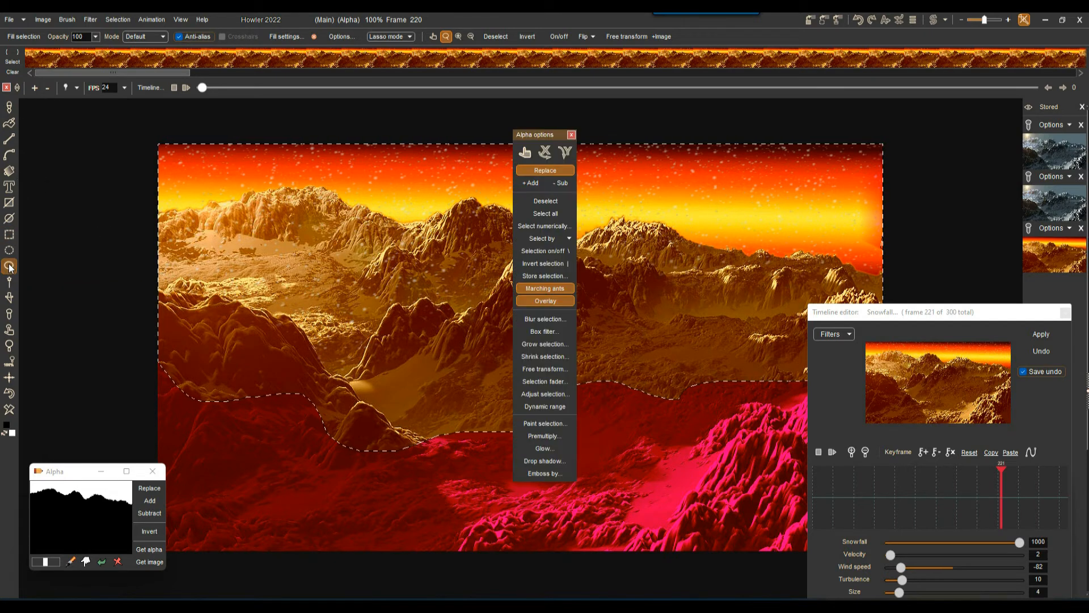
left_click(9, 171)
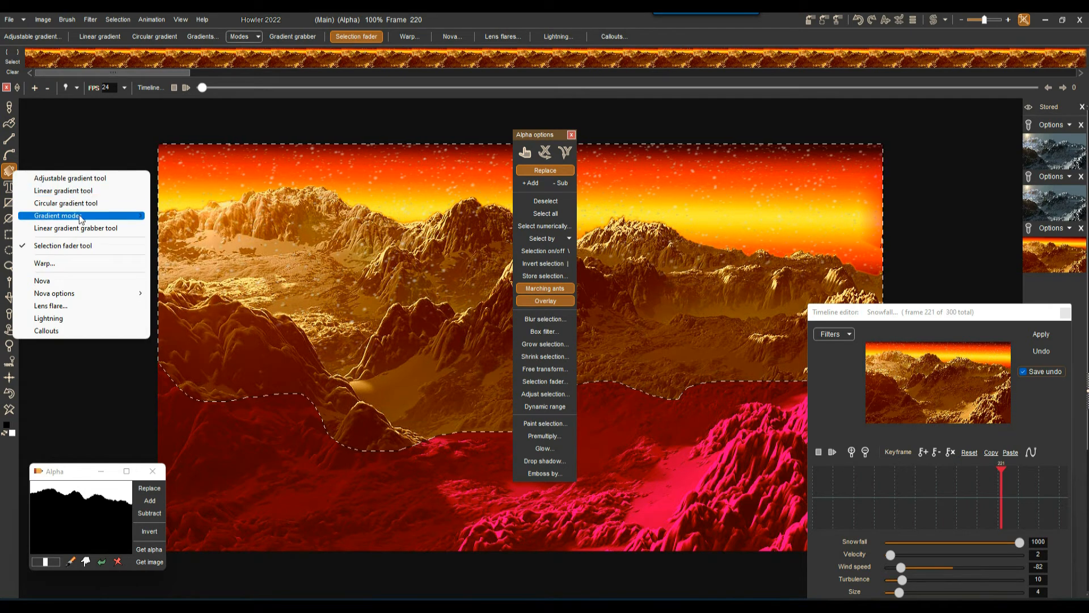
left_click(82, 245)
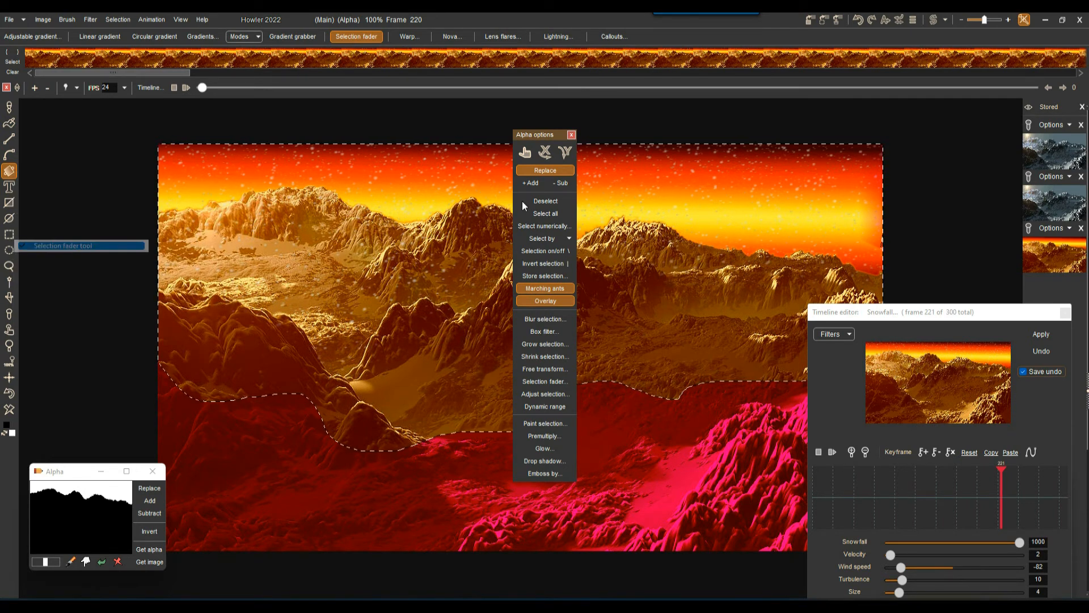
left_click(572, 135)
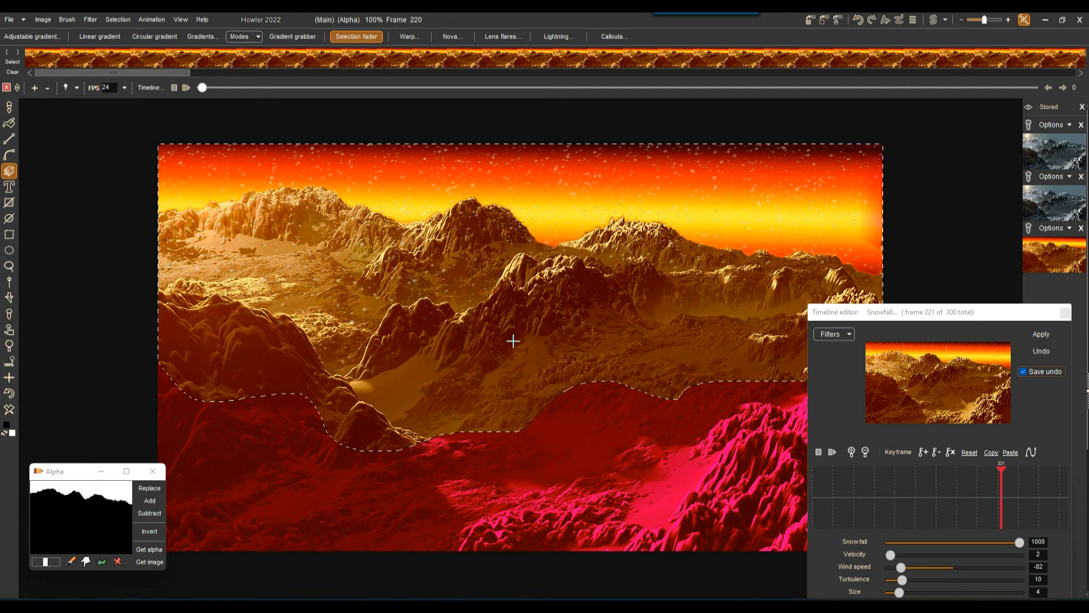
left_click_drag(510, 344, 512, 481)
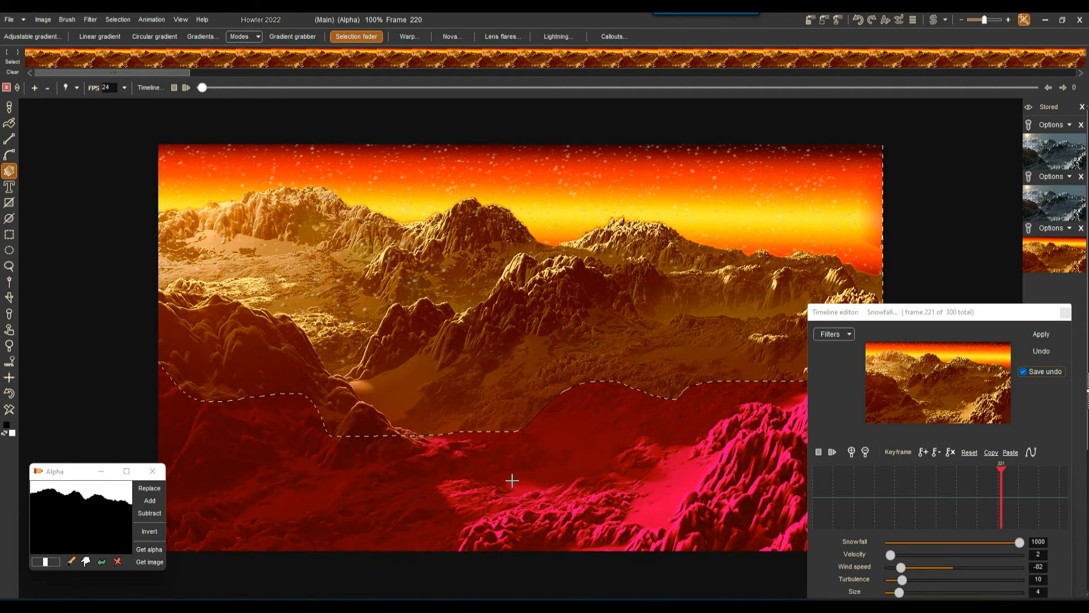
left_click_drag(498, 373, 496, 500)
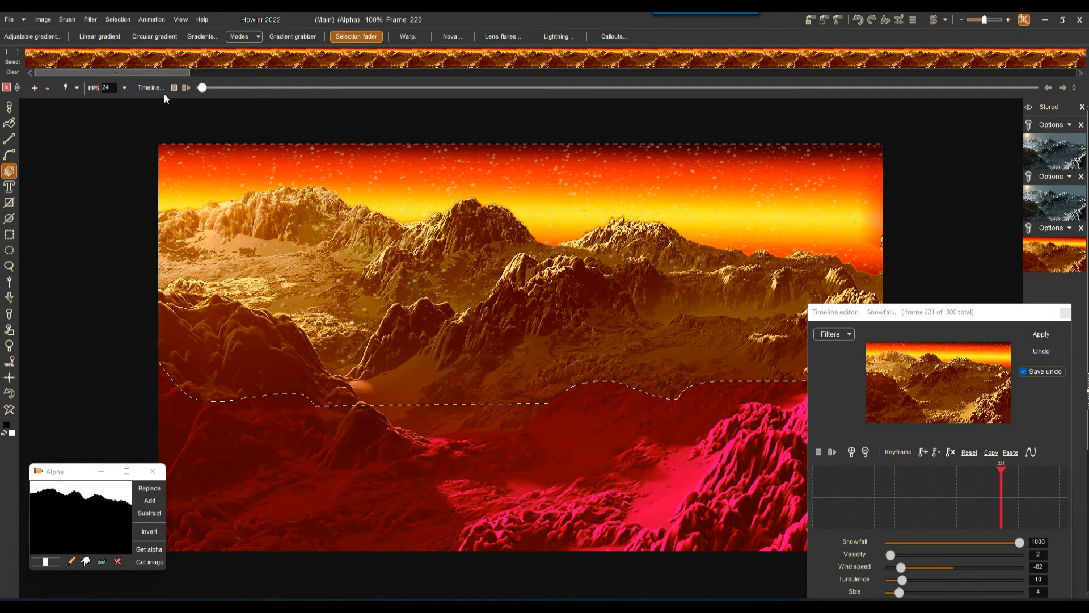
- Soften the selection with an approximate Gaussian blur at level 26
left_click(117, 19)
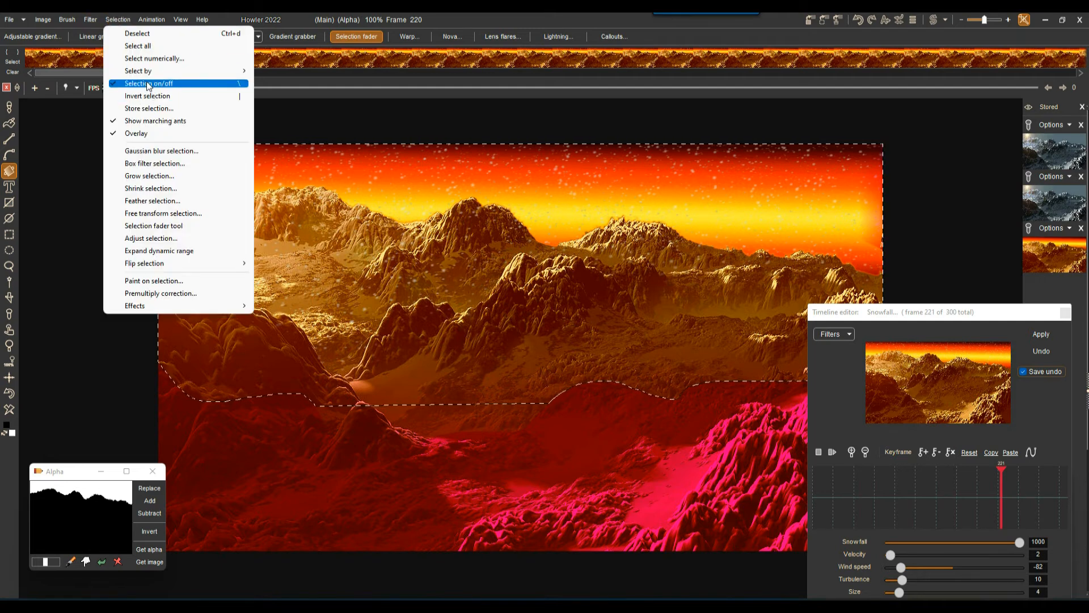
left_click(148, 152)
left_click_drag(491, 283, 486, 307)
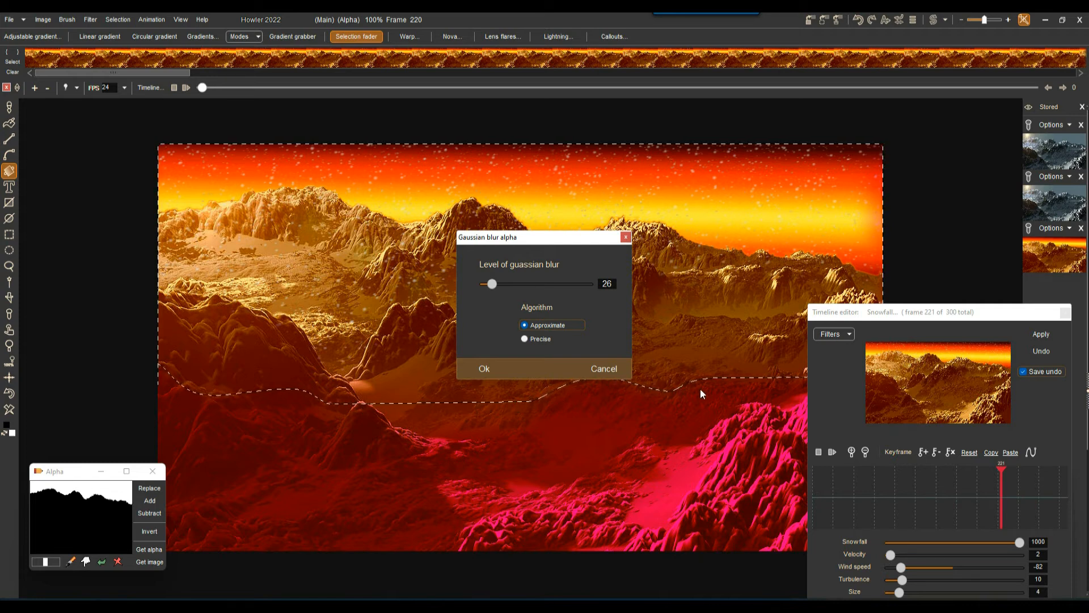
left_click(483, 369)
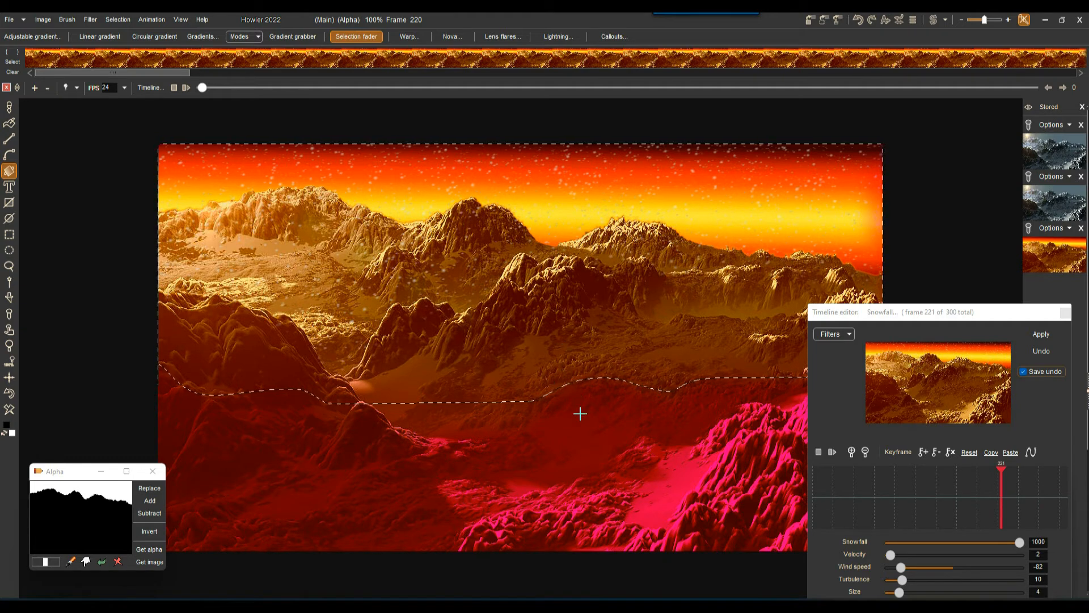
- Apply the snowfall across the animation within the softened selection, play it and go to frame 124
left_click_drag(915, 316, 895, 205)
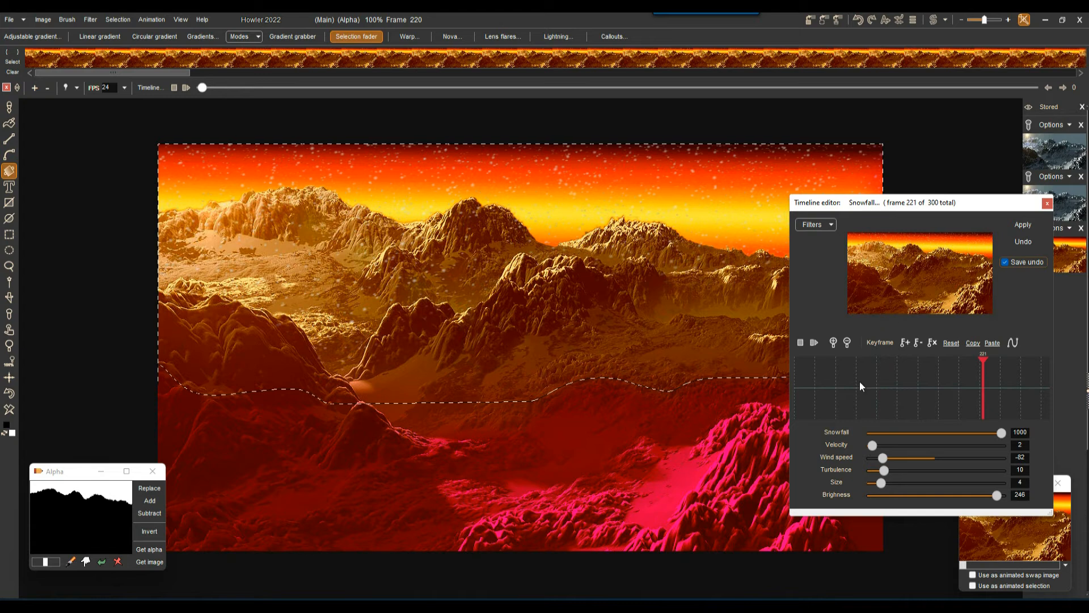
left_click(815, 343)
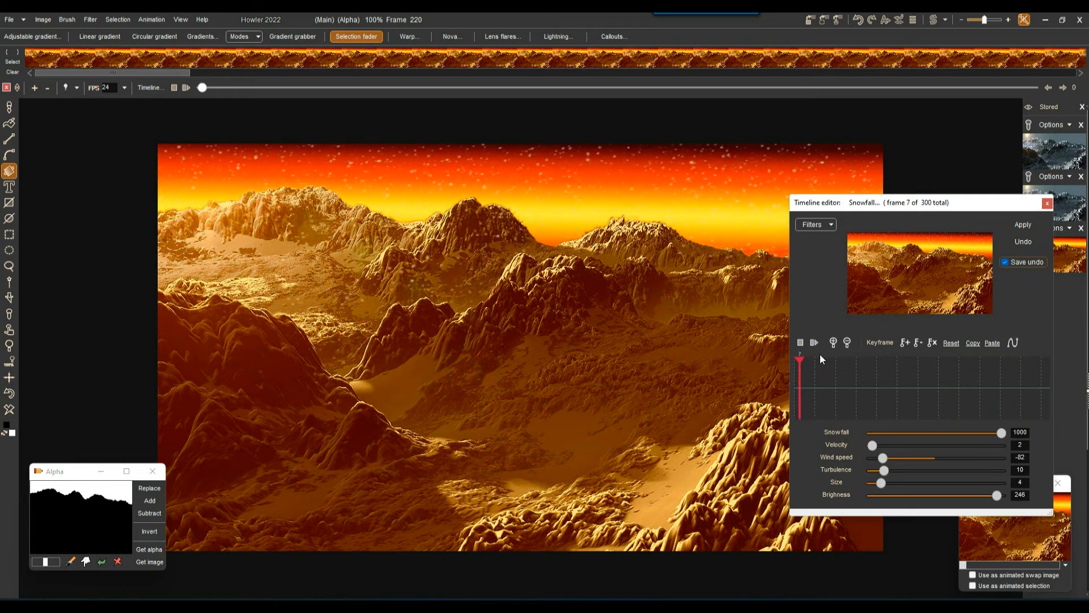
left_click(800, 343)
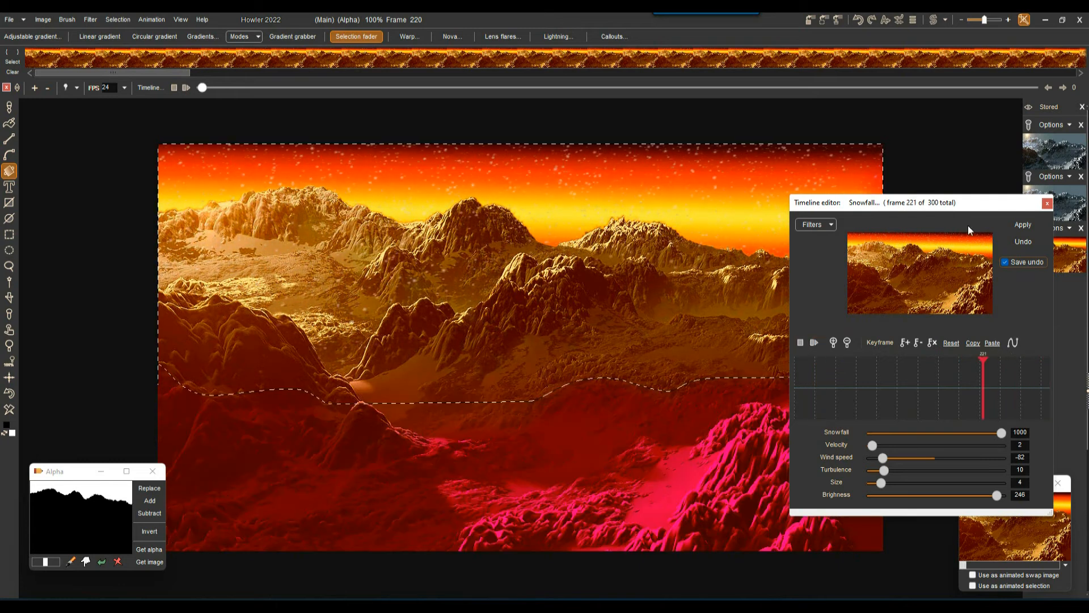
left_click(1028, 224)
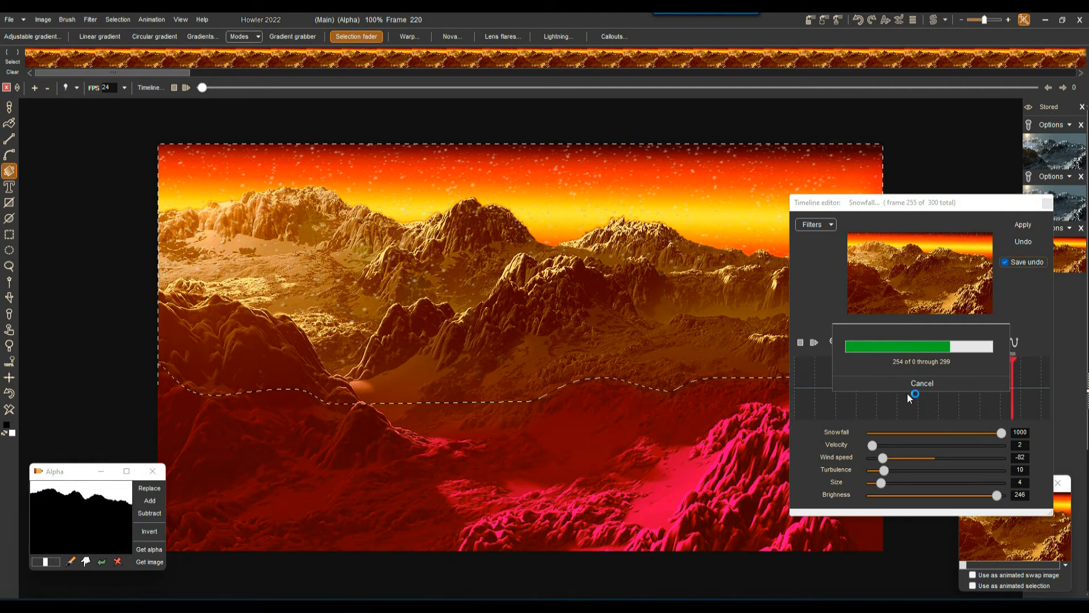
left_click(815, 344)
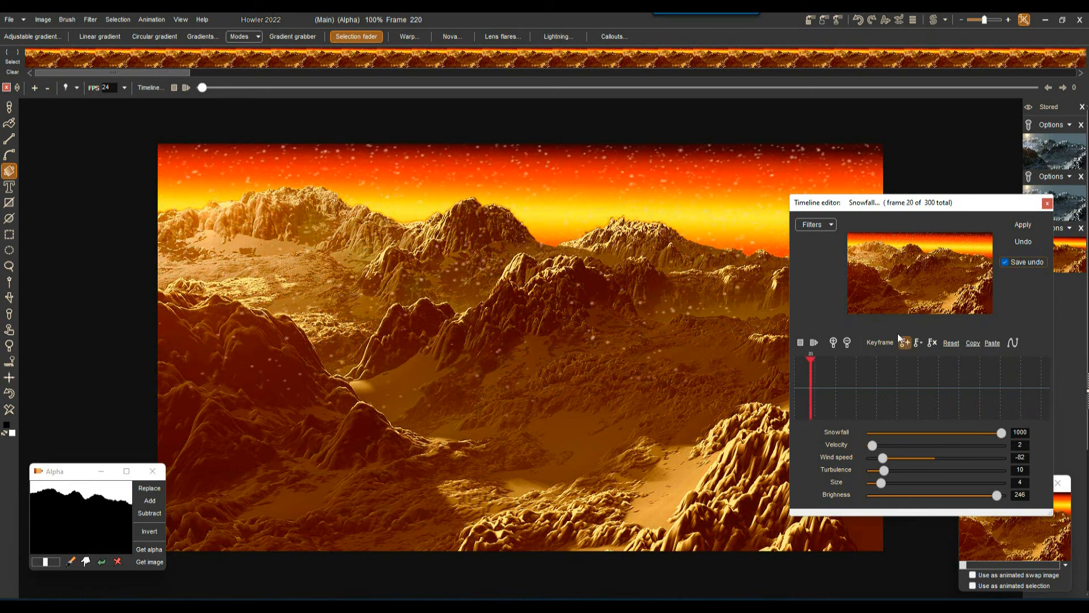
left_click_drag(869, 381, 900, 379)
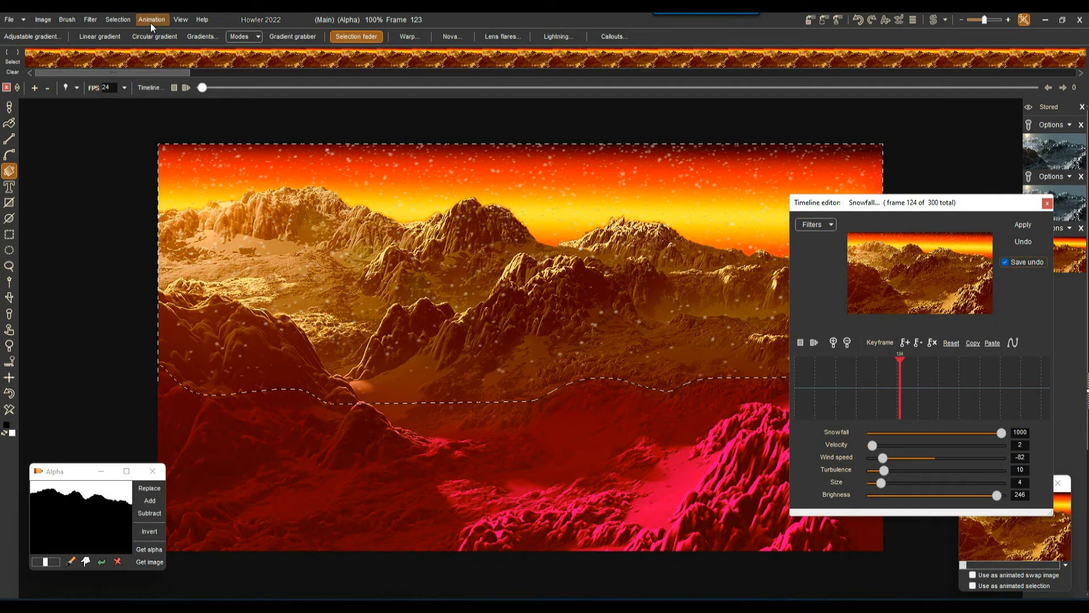
- Store the current selection as an alpha and switch to the stored sky selection and back to the new one
left_click(117, 19)
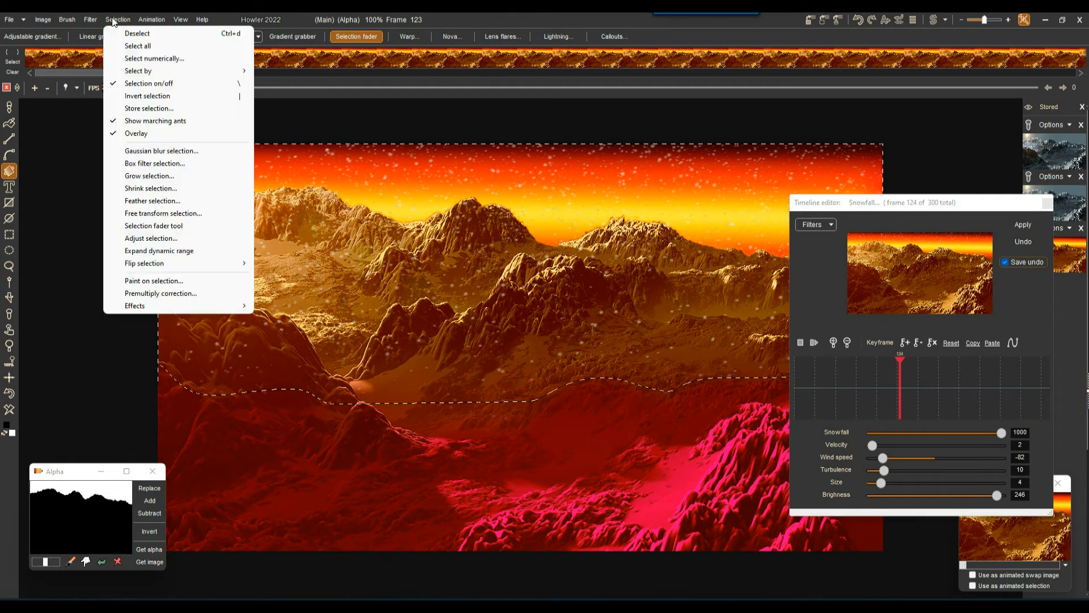
left_click(141, 111)
left_click_drag(37, 479, 57, 353)
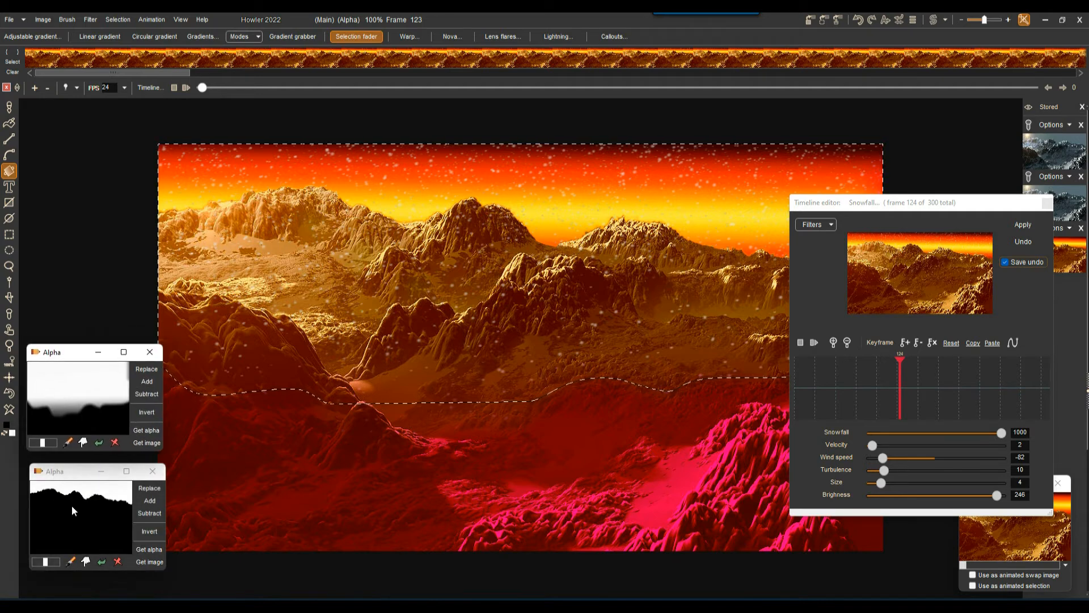
left_click(157, 488)
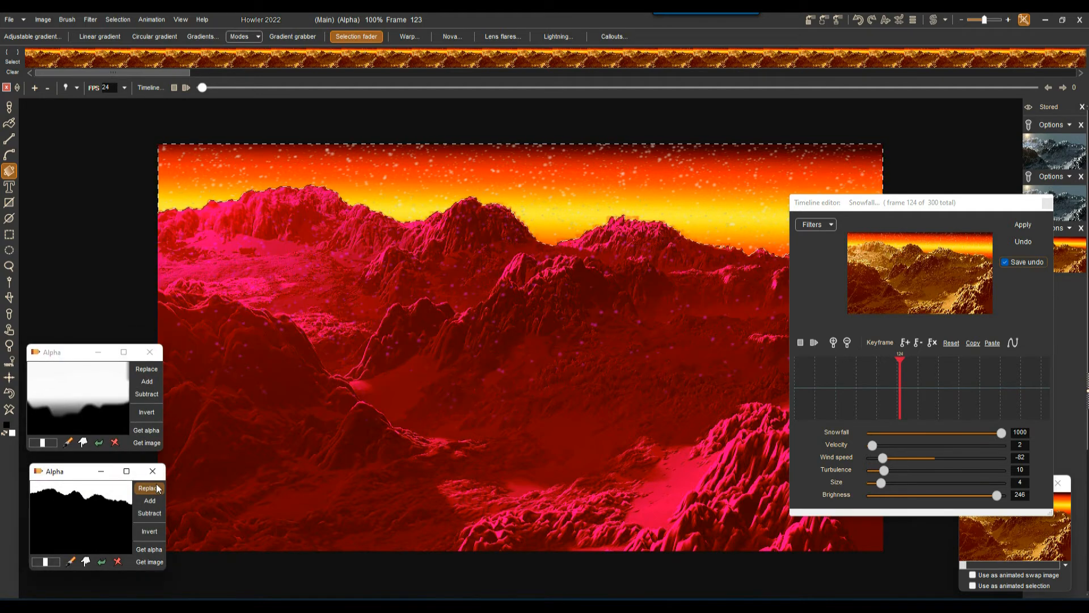
left_click(145, 369)
left_click_drag(68, 353, 128, 492)
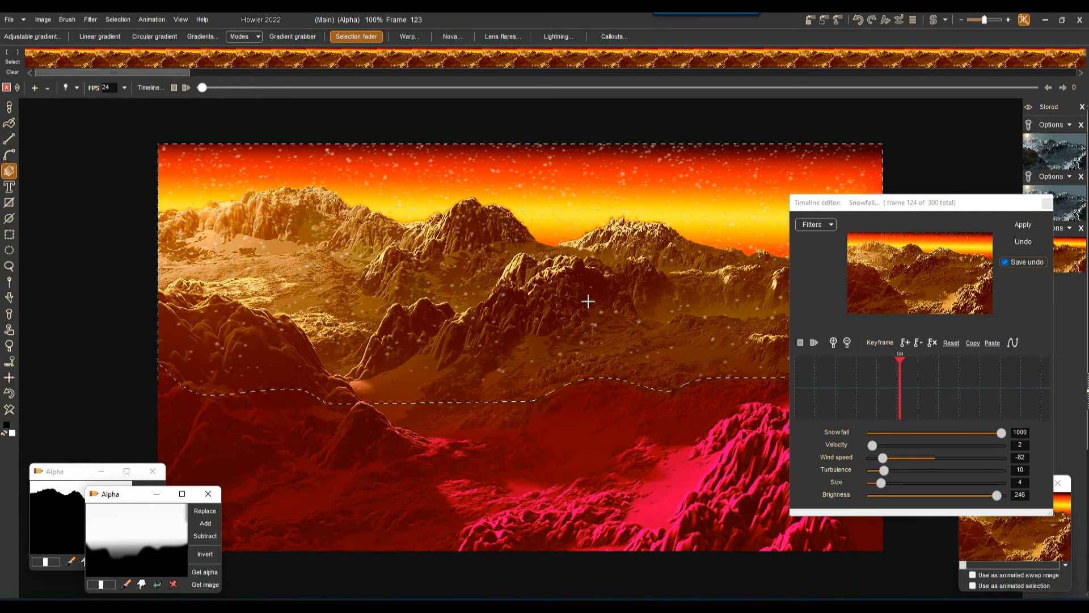
- Deselect everything and set the snowfall to 280, velocity 3, wind speed -95, turbulence 25, size 8 and brightness 255
left_click(118, 22)
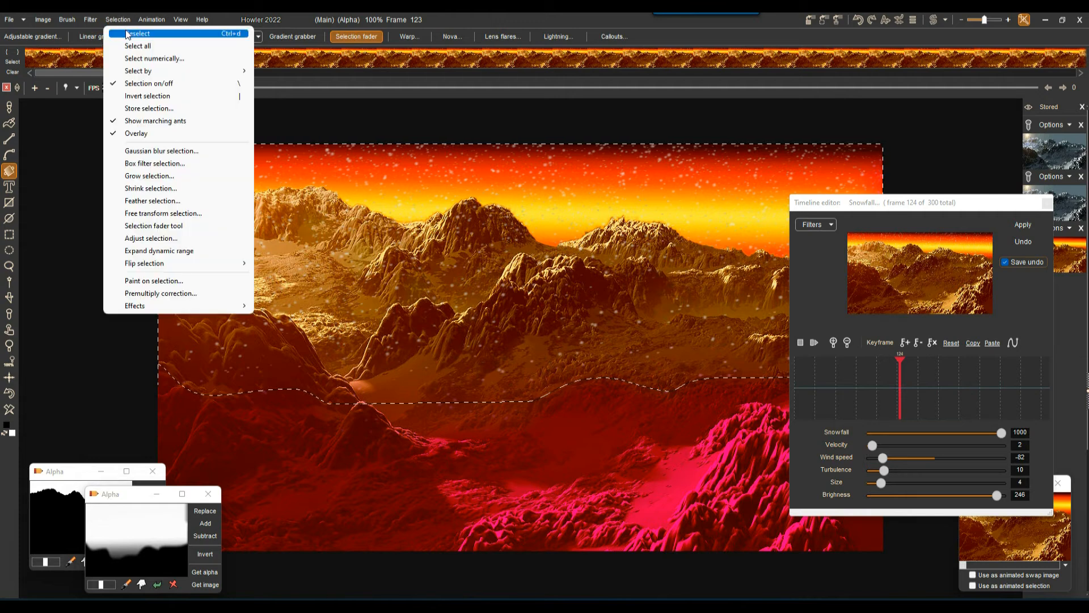
left_click(127, 30)
left_click_drag(888, 202, 830, 155)
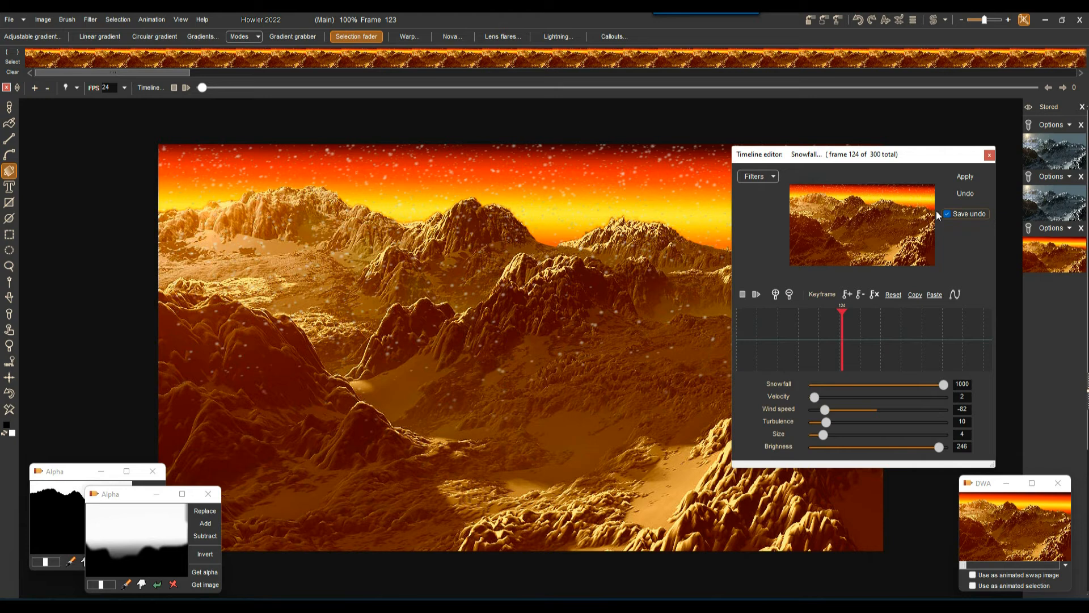
left_click_drag(937, 384, 872, 387)
left_click_drag(823, 435, 838, 436)
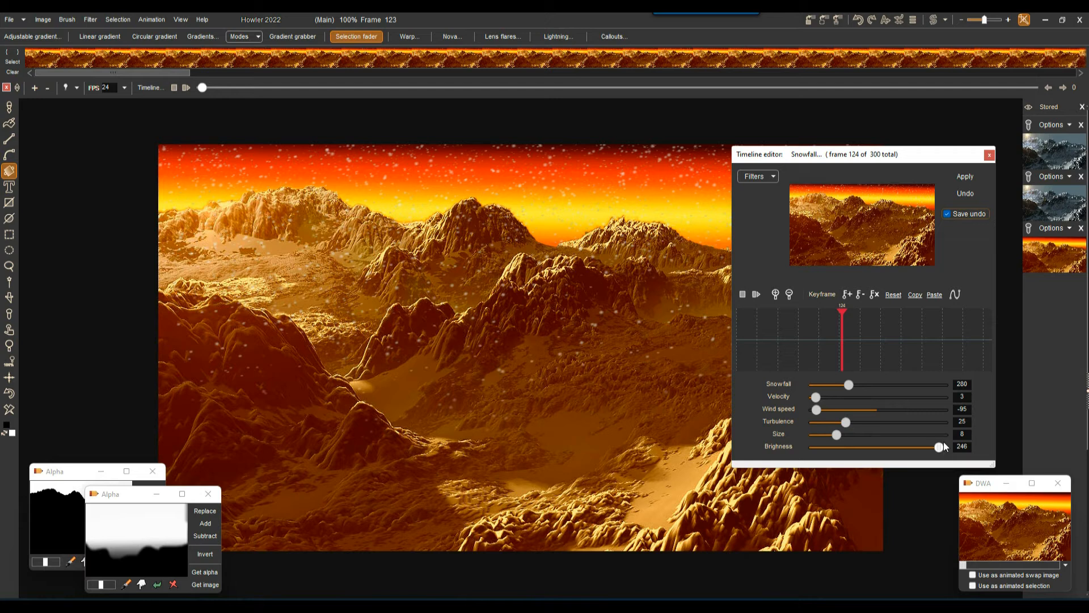
left_click_drag(944, 447, 946, 454)
- Apply the larger-flake snowfall to the whole picture, play through the animation to check it, and undo the snowfall
left_click(966, 176)
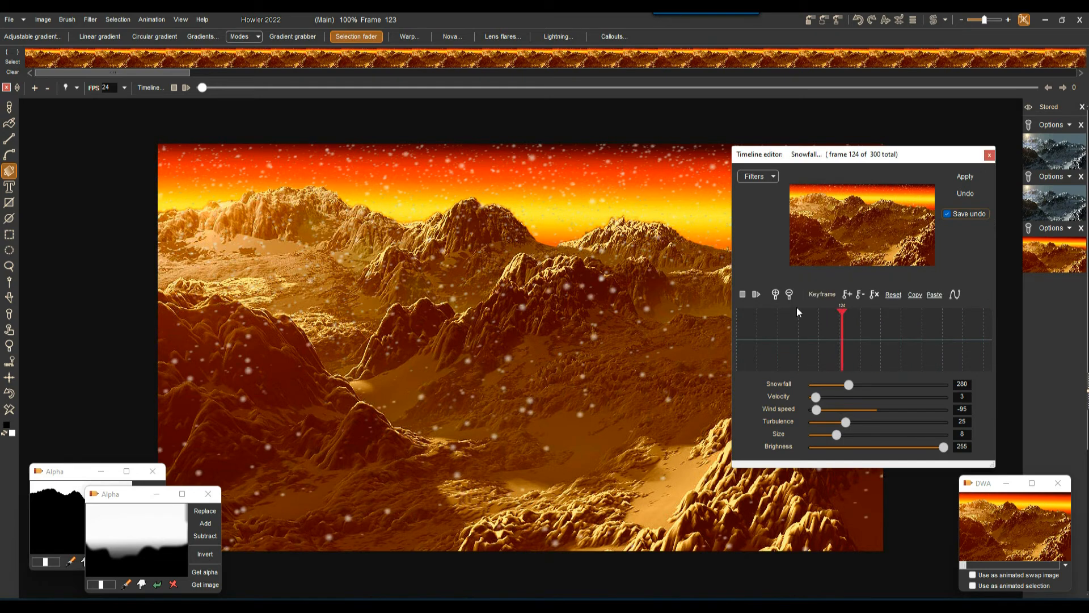
left_click(759, 294)
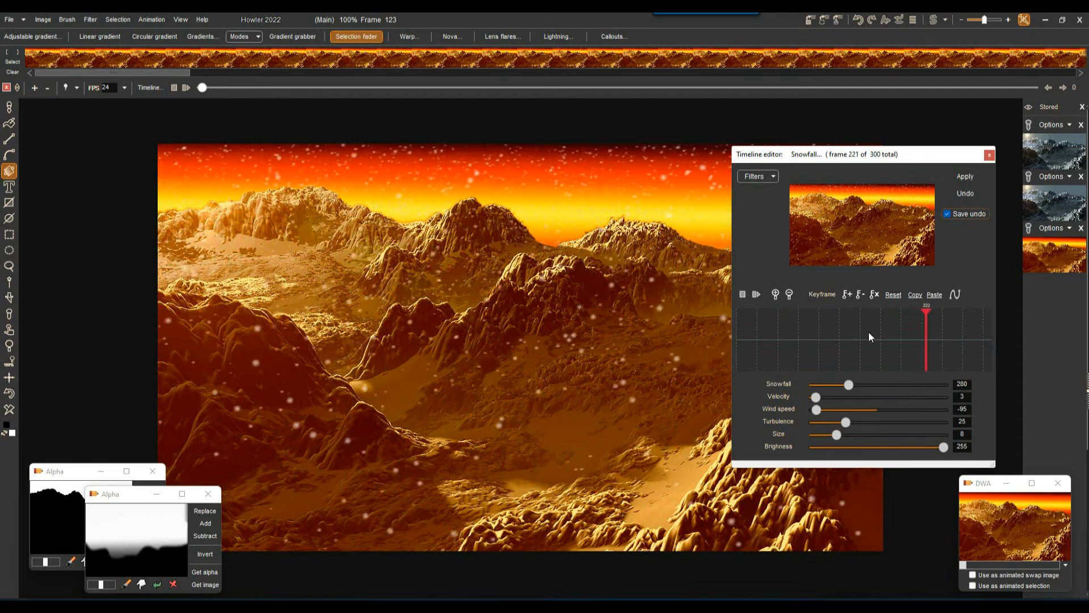
left_click_drag(879, 334, 828, 332)
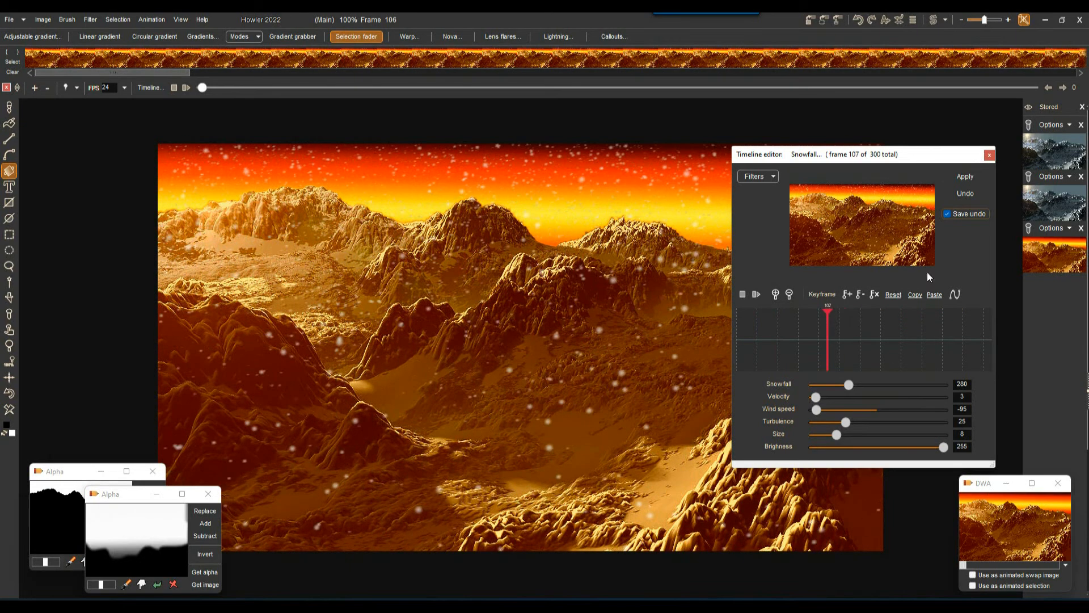
left_click(965, 194)
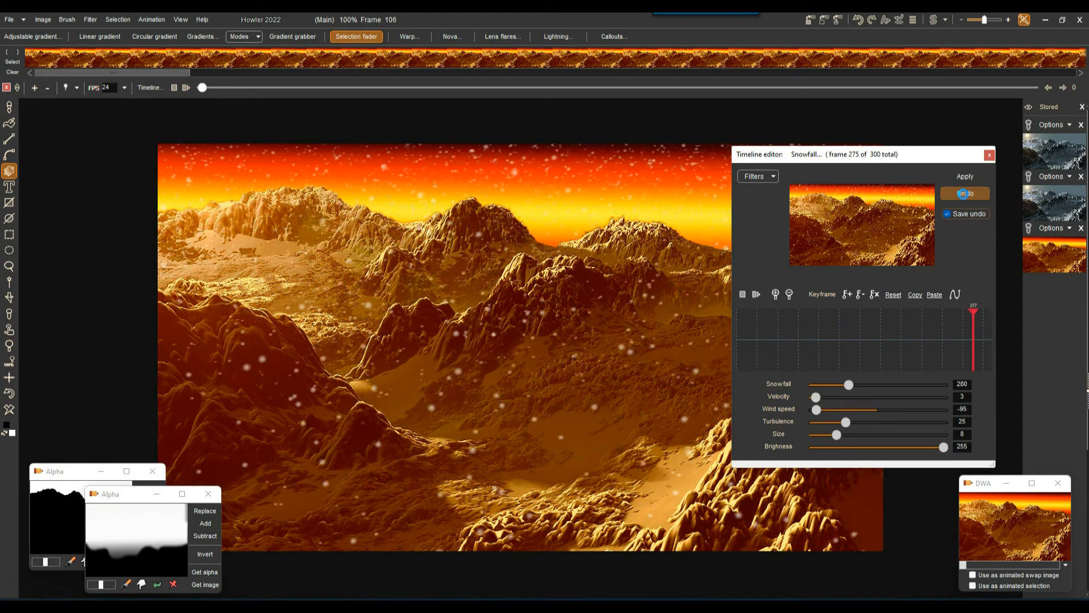
- Go to frame 167 and store the current animation in memory, placing its stored copy beside the earlier one
left_click_drag(808, 337, 879, 341)
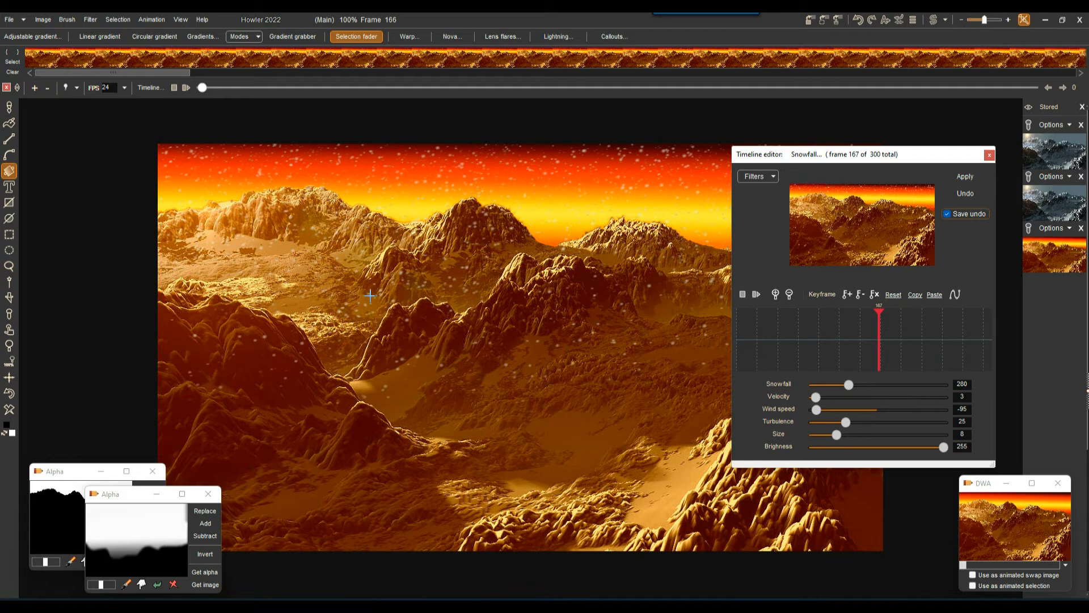
left_click(139, 19)
mouse_move(187, 73)
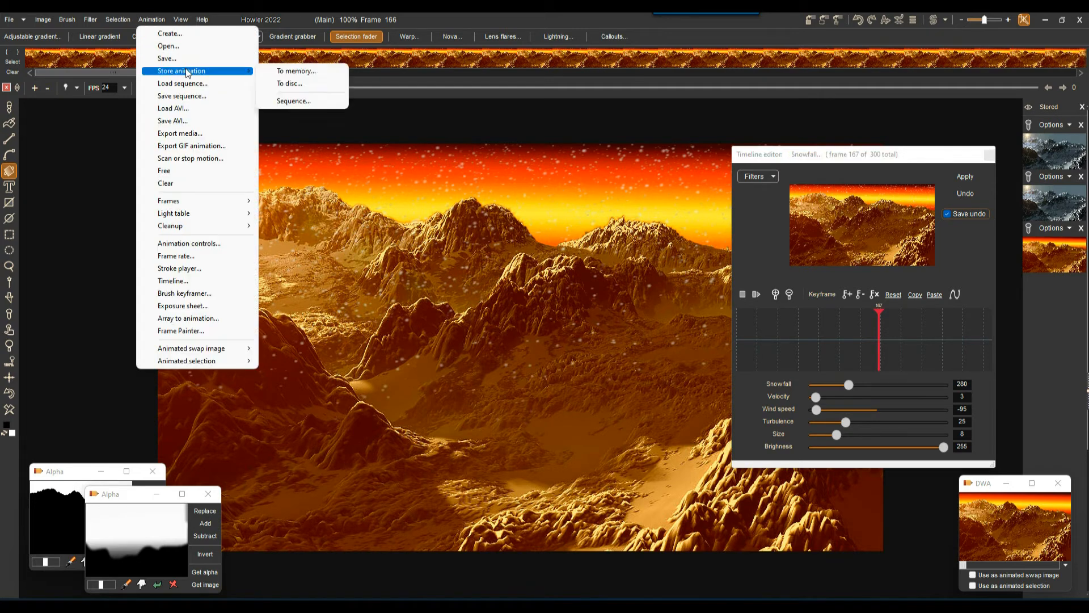
left_click(296, 71)
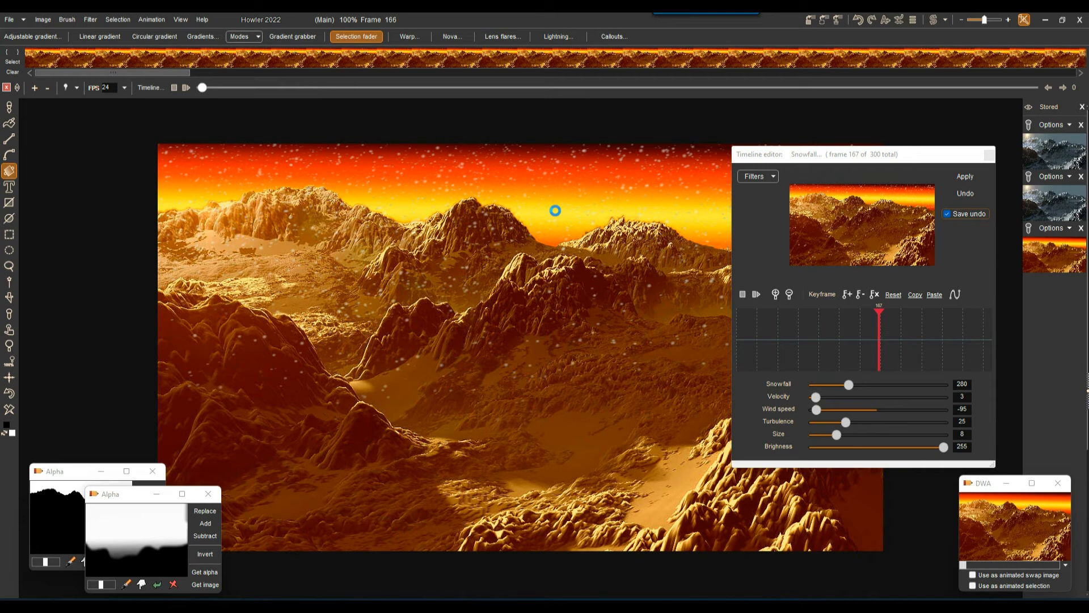
left_click_drag(363, 483, 865, 492)
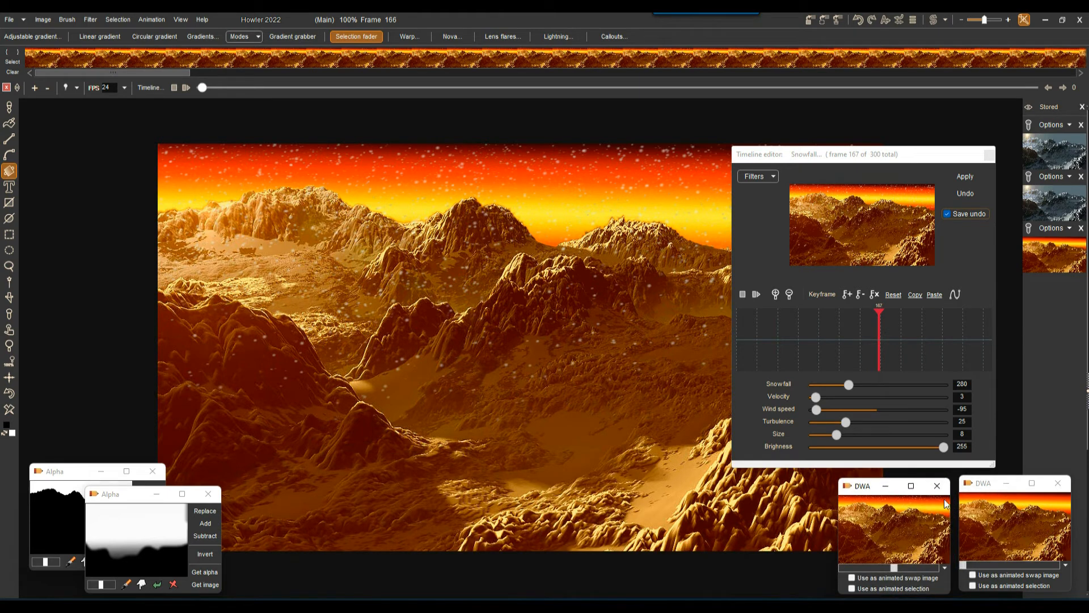
left_click_drag(871, 491, 932, 488)
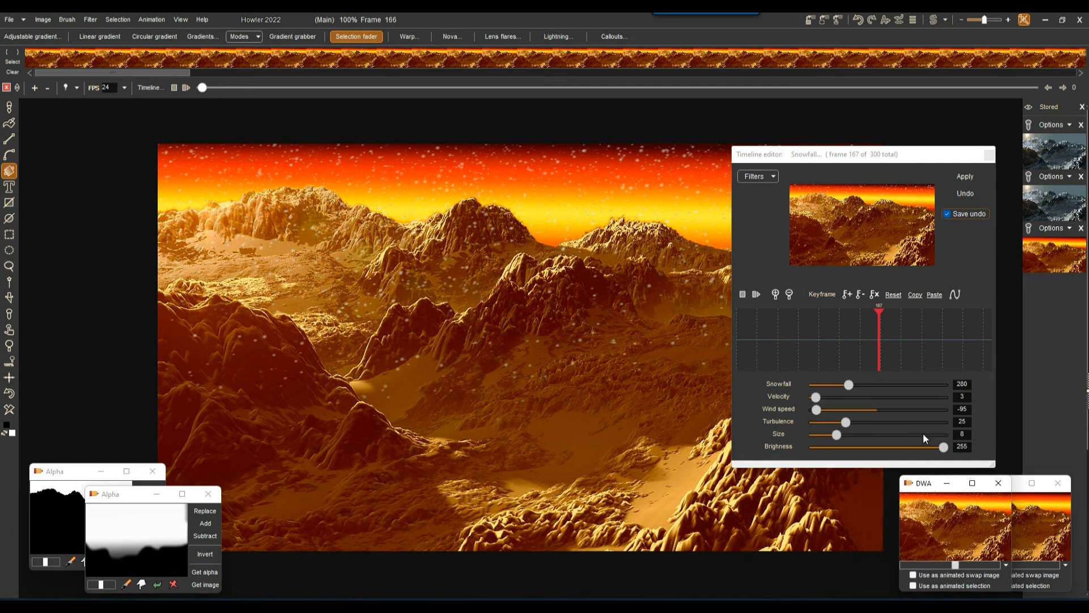
- Set the snowfall to 112, wind speed -100, turbulence 37 and size 10 for sparser, larger flakes
left_click_drag(848, 385, 837, 389)
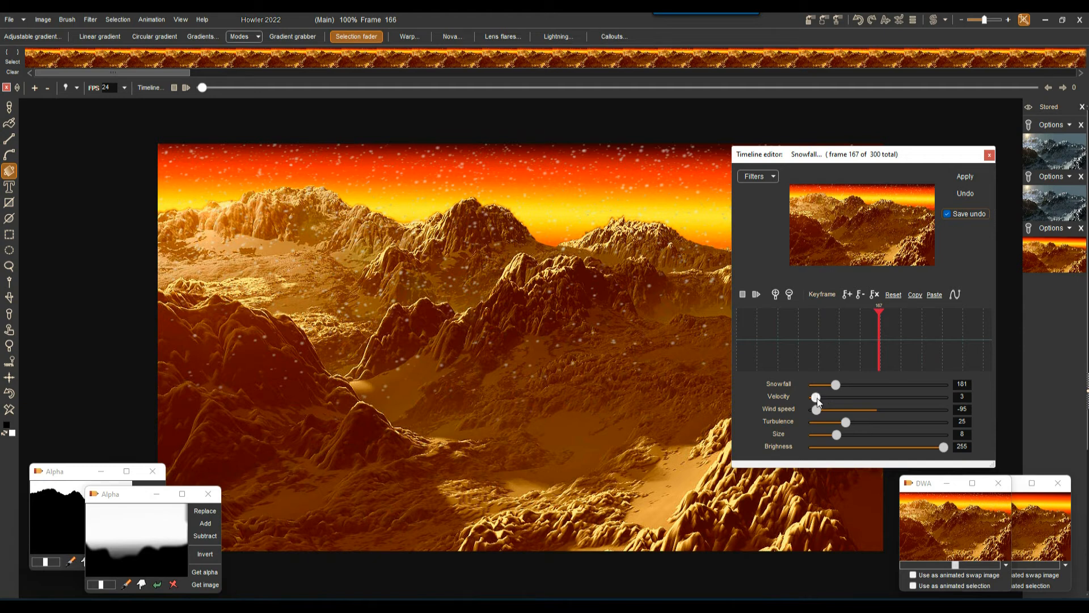
left_click_drag(816, 409, 814, 411)
left_click_drag(847, 424, 863, 428)
left_click_drag(840, 435, 846, 438)
left_click_drag(837, 392, 829, 392)
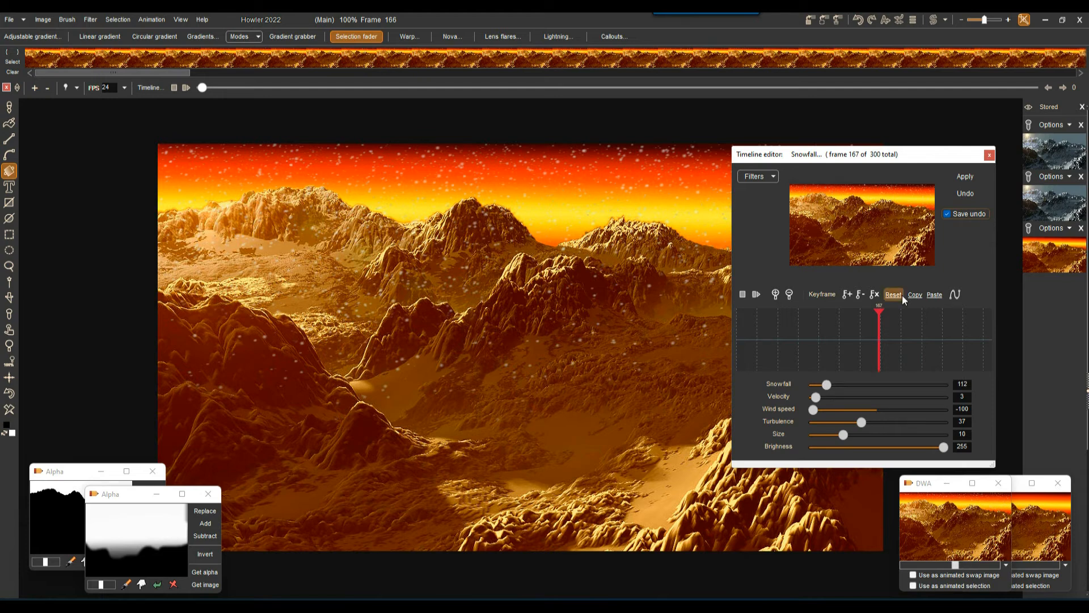
- Apply the sparser snowfall to the whole picture, play the animation, check frame 137 and undo the snowfall
left_click(965, 176)
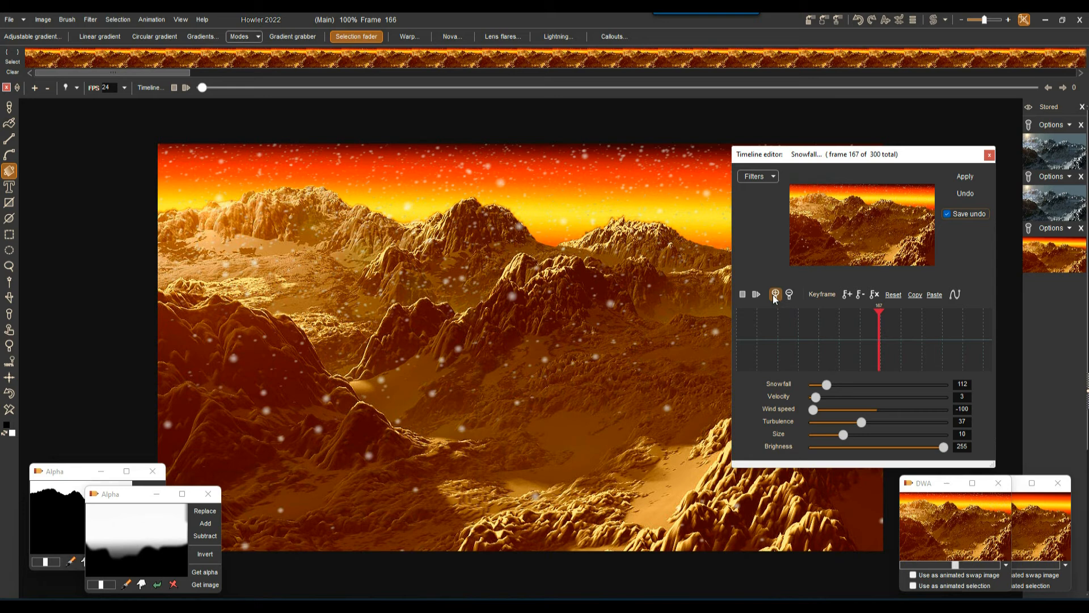
left_click(757, 295)
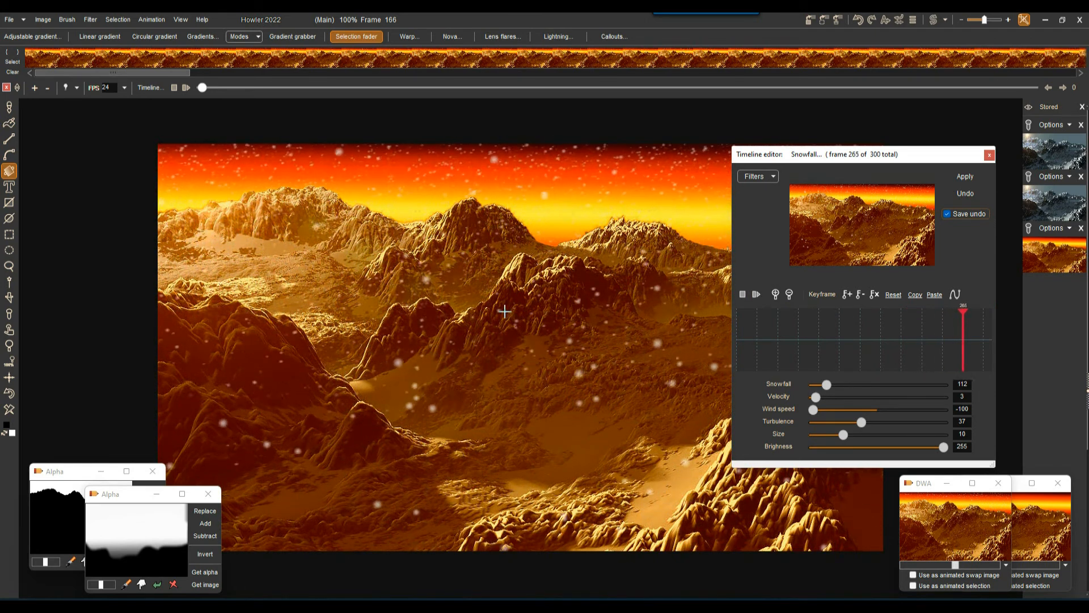
left_click(853, 336)
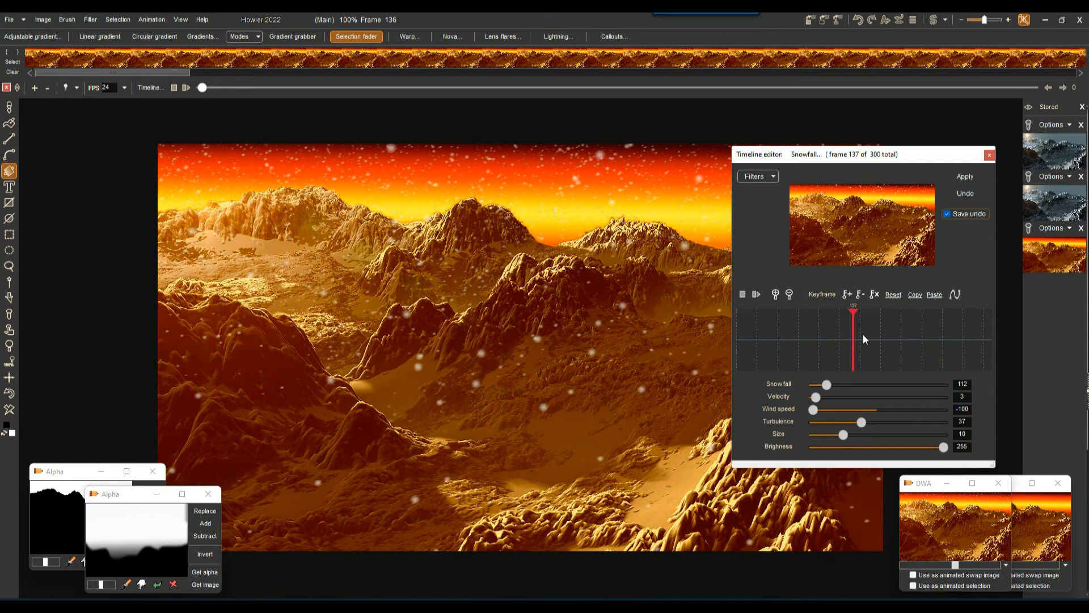
left_click(970, 193)
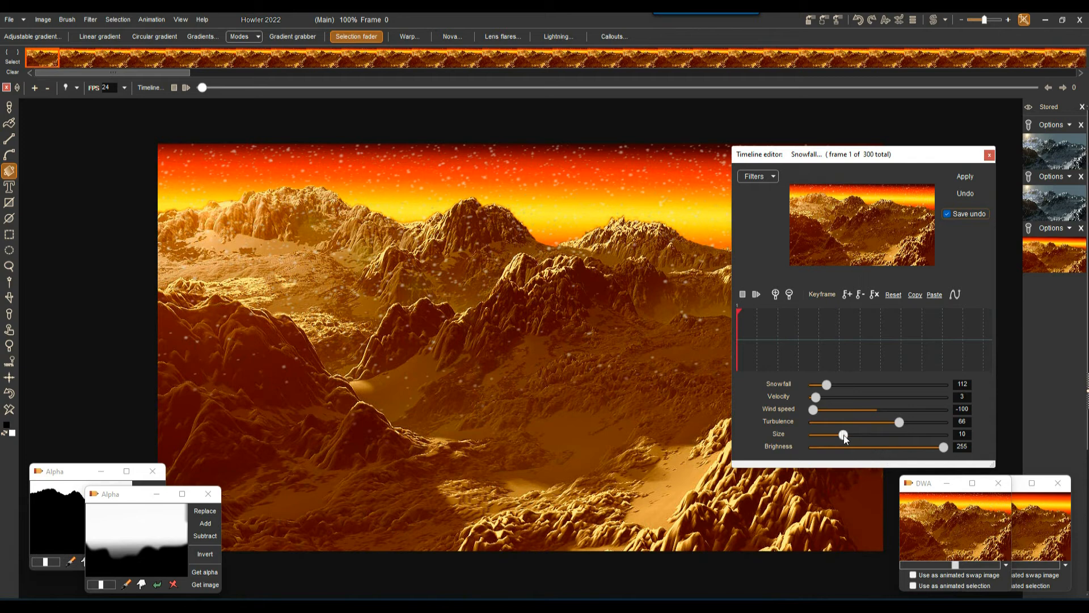
- Apply snowfall 65 with turbulence 66 and size 9 across the animation, play it and go to frame 73
left_click_drag(827, 388, 823, 386)
left_click(973, 177)
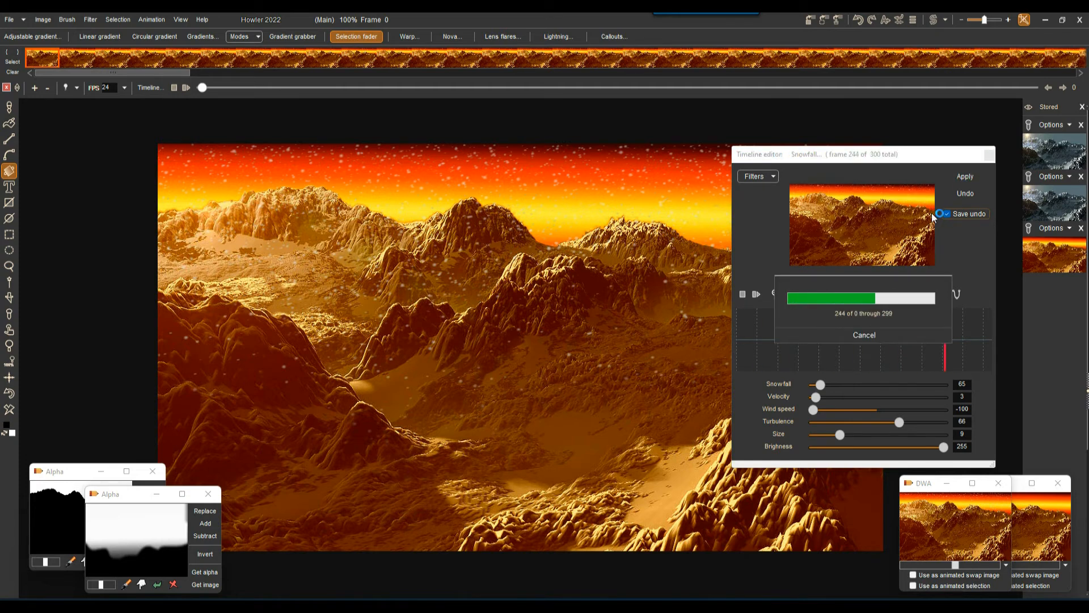
left_click(758, 295)
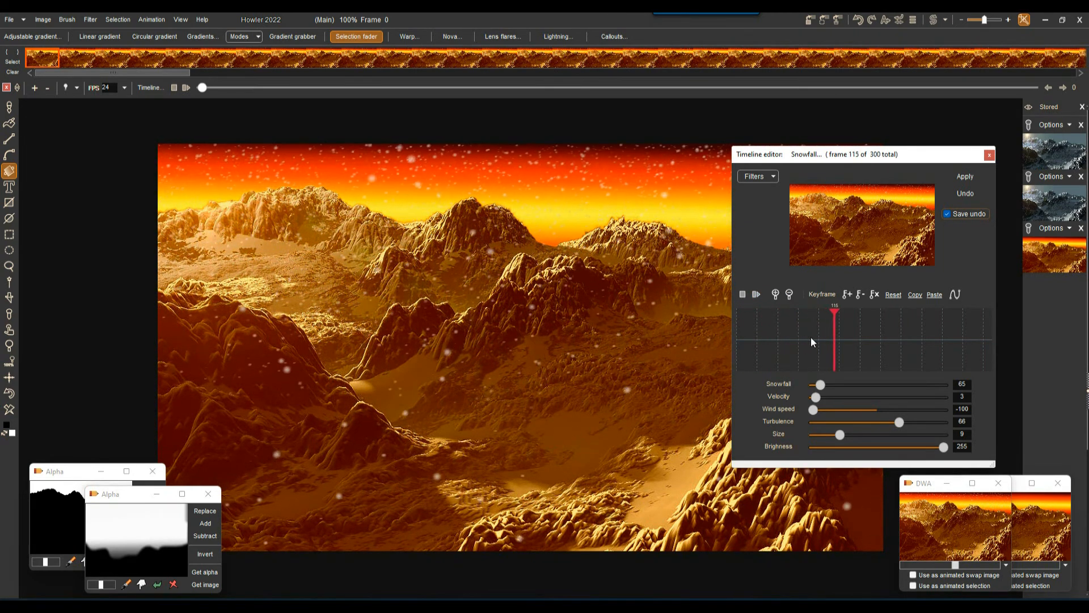
left_click_drag(836, 337, 797, 355)
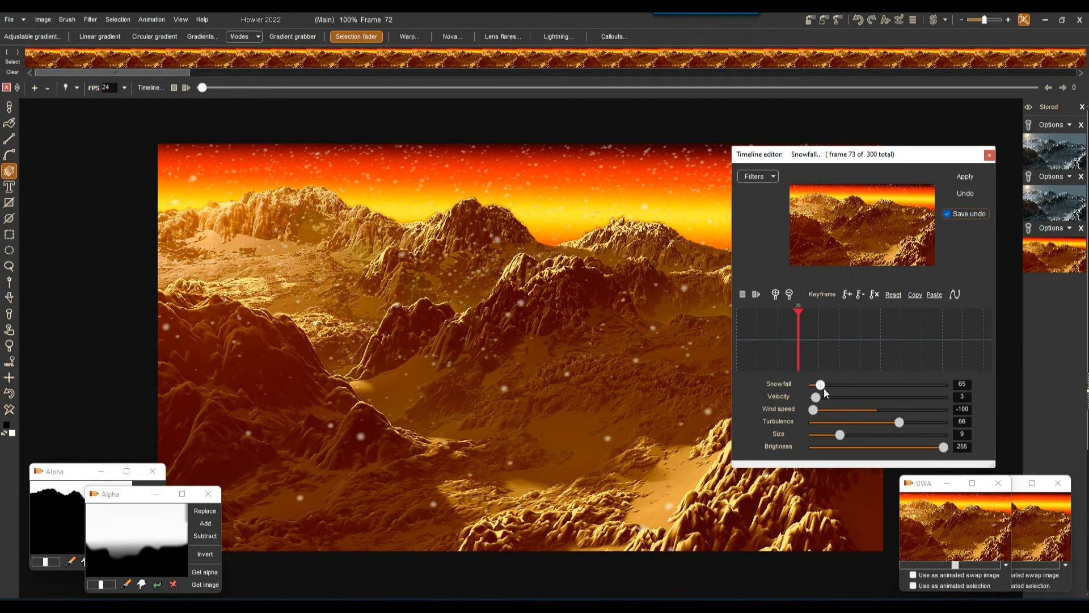
- Add a foreground layer with snowfall 22, velocity 4, turbulence 94 and size 17, apply it and play the animation
left_click_drag(813, 387, 815, 386)
left_click_drag(816, 398, 817, 399)
left_click_drag(901, 423, 935, 423)
left_click_drag(844, 437, 856, 442)
left_click(971, 177)
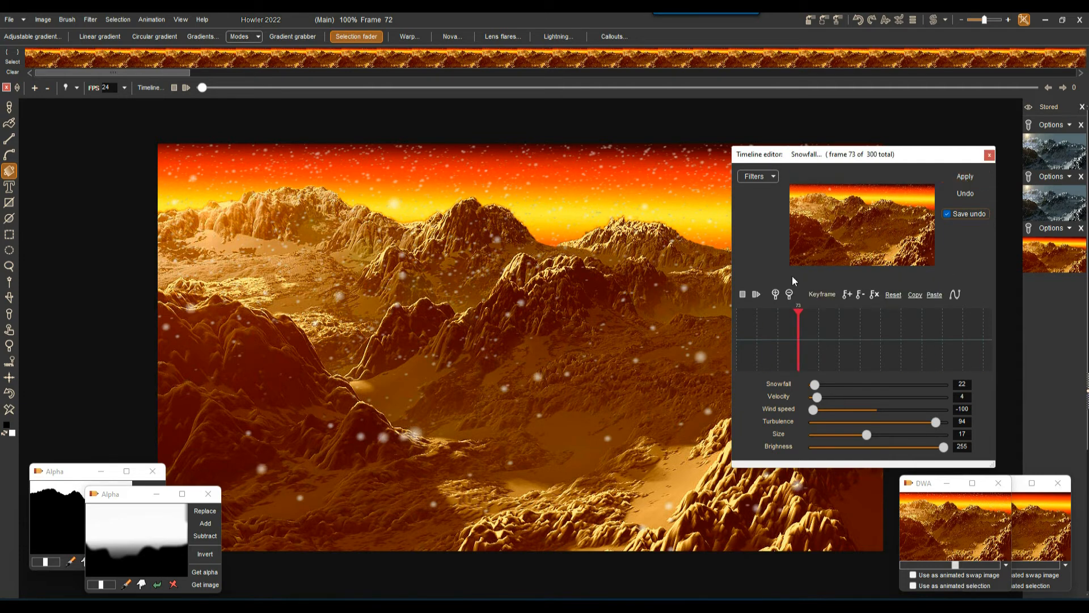
left_click(757, 295)
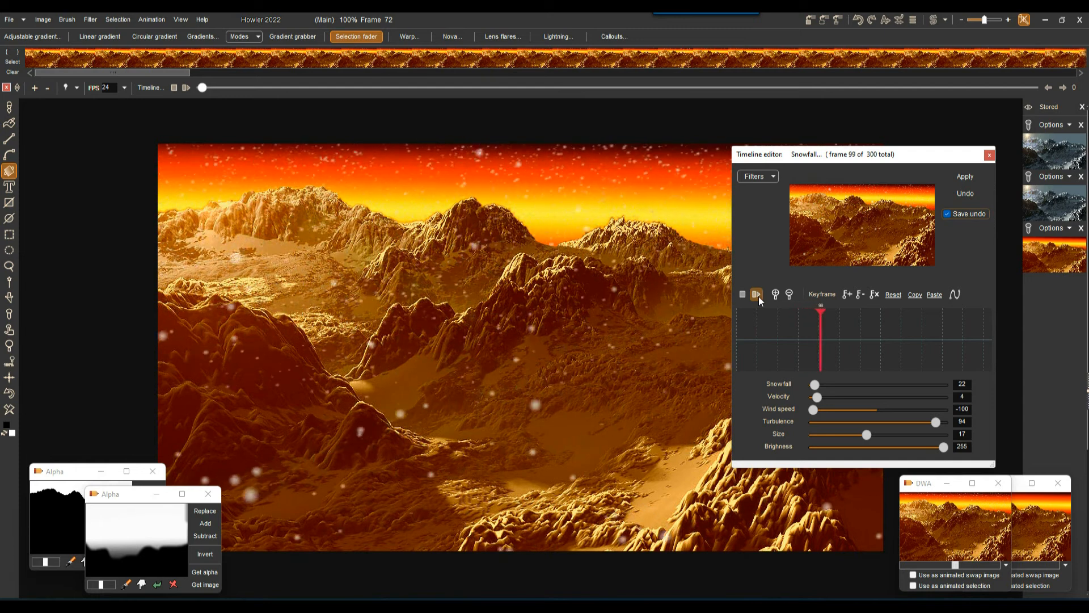
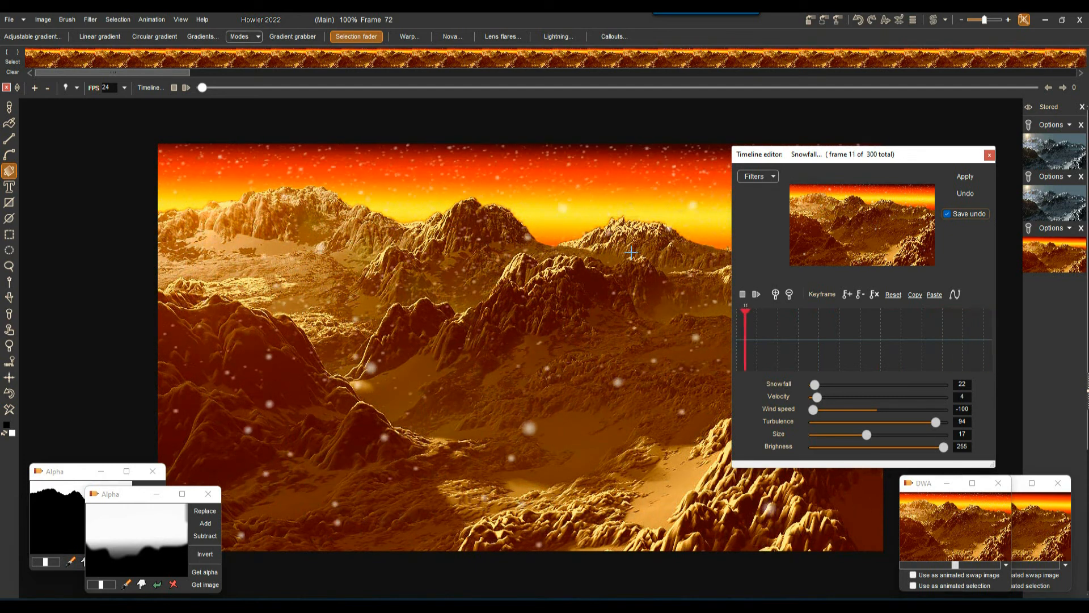
- Set the snowfall amount to 1000 and replace the selection with the stored sky alpha after trying the blurred alpha
left_click_drag(808, 153, 791, 196)
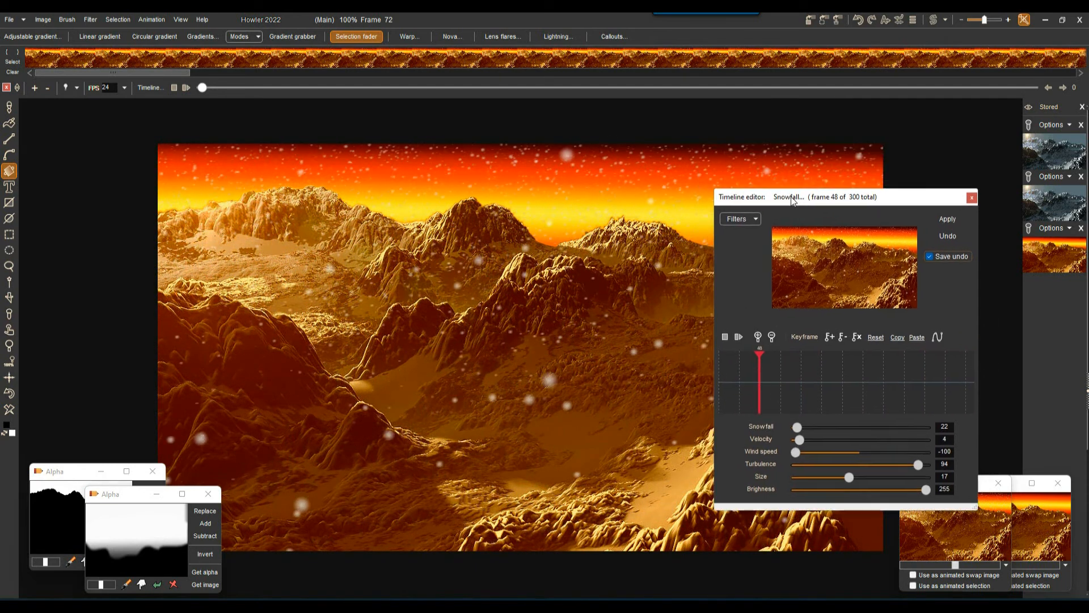
left_click_drag(796, 427, 926, 440)
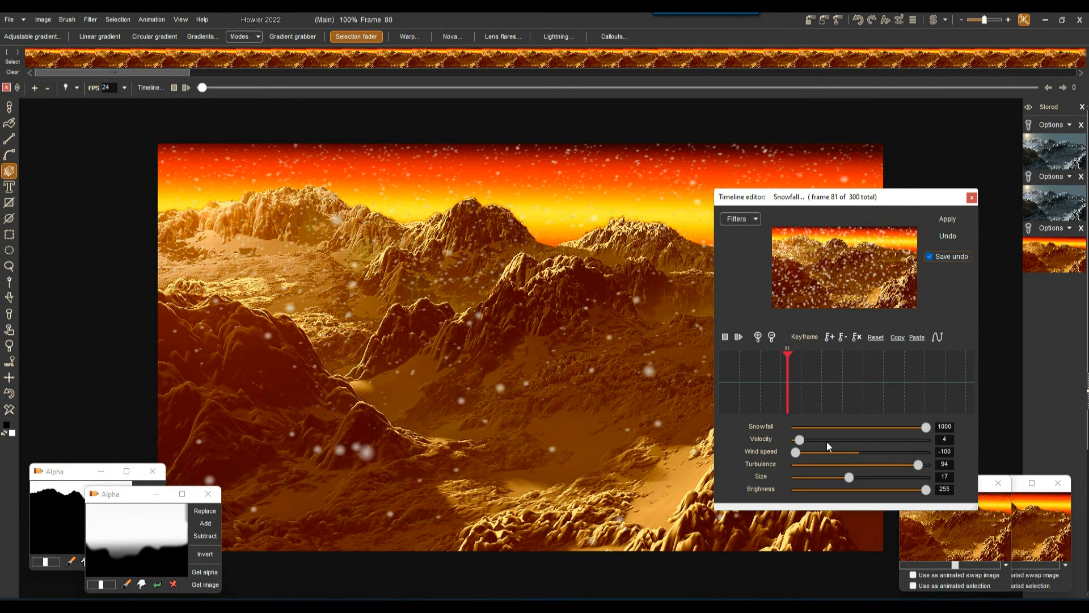
left_click_drag(65, 477, 72, 398)
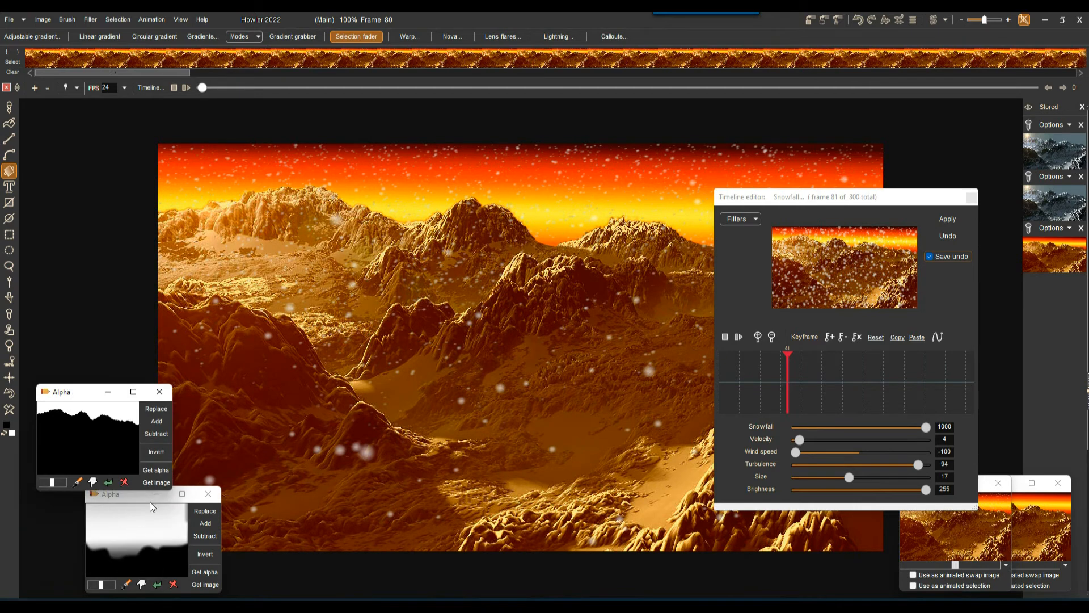
left_click_drag(123, 495, 120, 487)
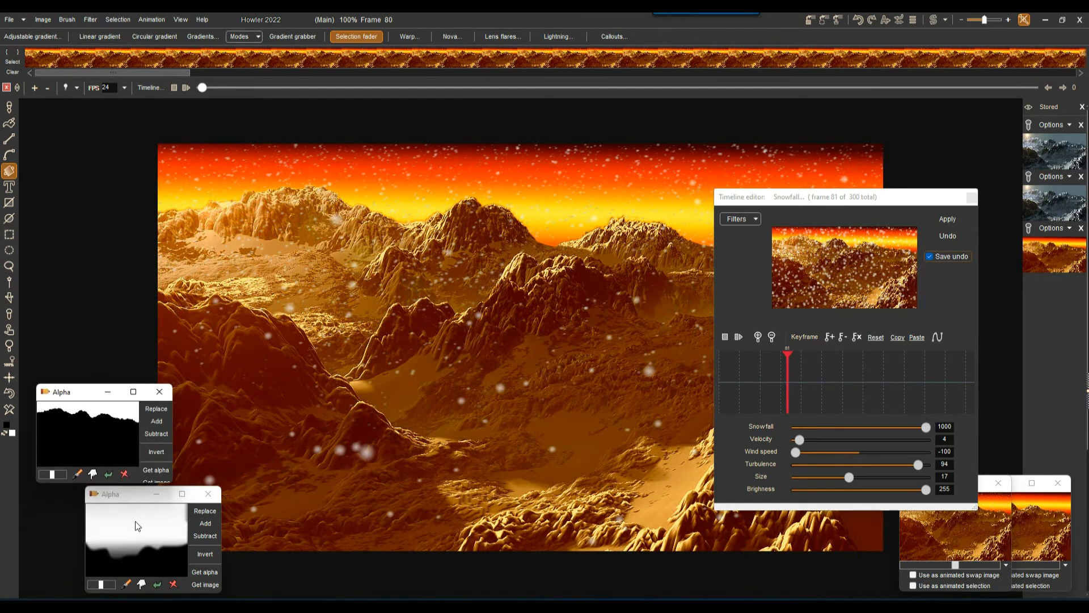
left_click(205, 511)
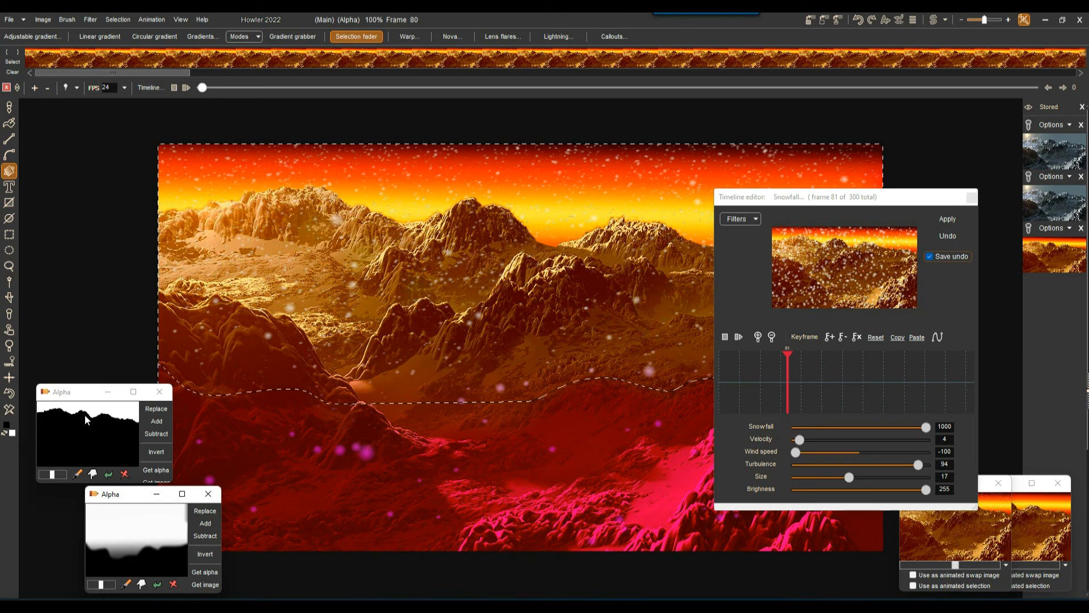
left_click(156, 408)
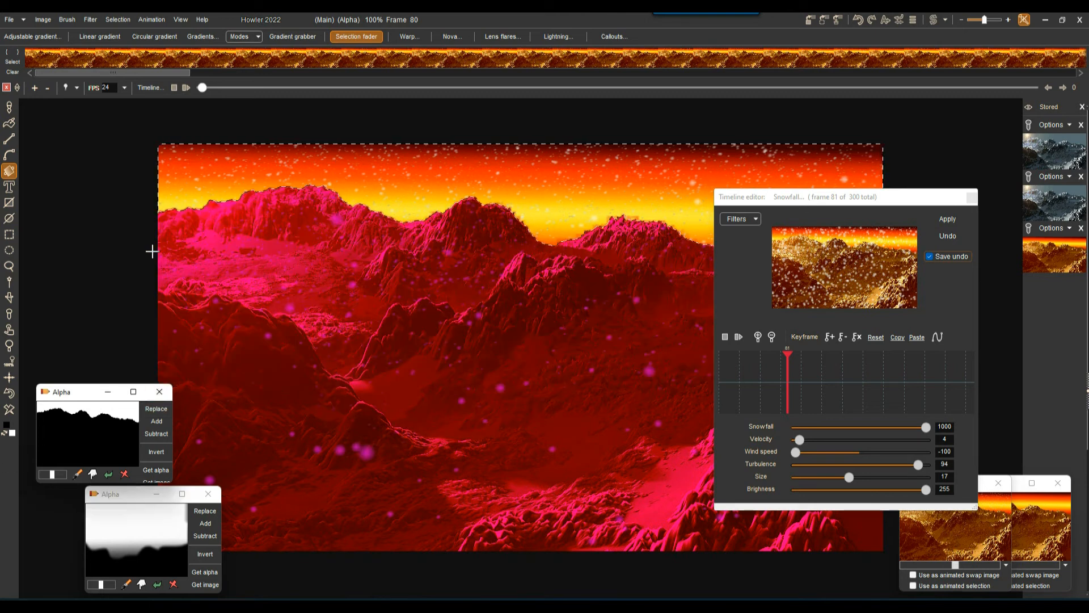
- Extend the sky selection with the lasso to include the distant mountains down to the edge of the middle ridge
left_click_drag(765, 199, 871, 333)
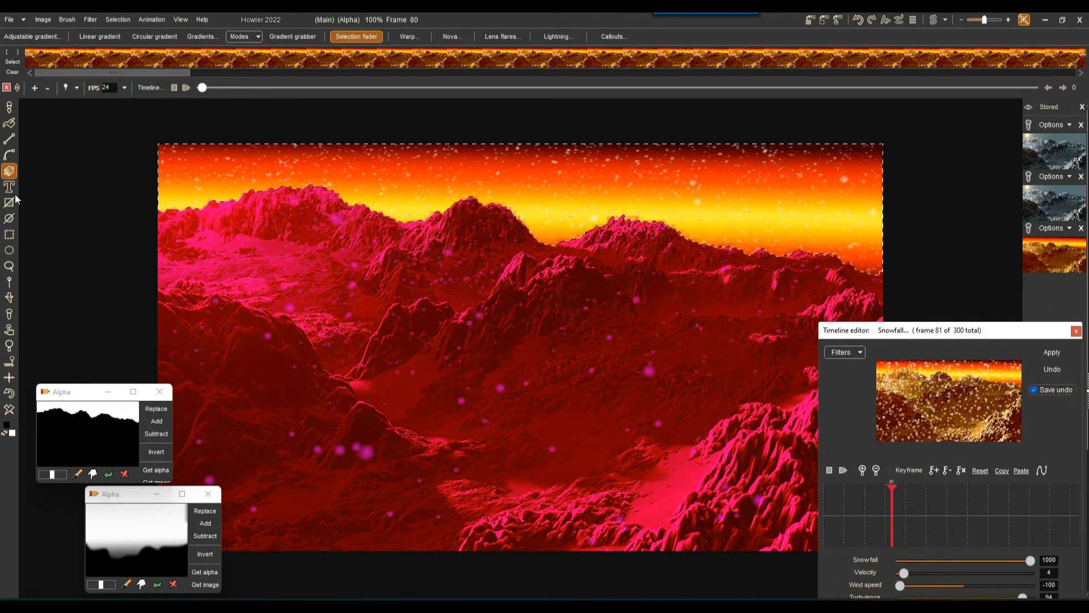
left_click(9, 266)
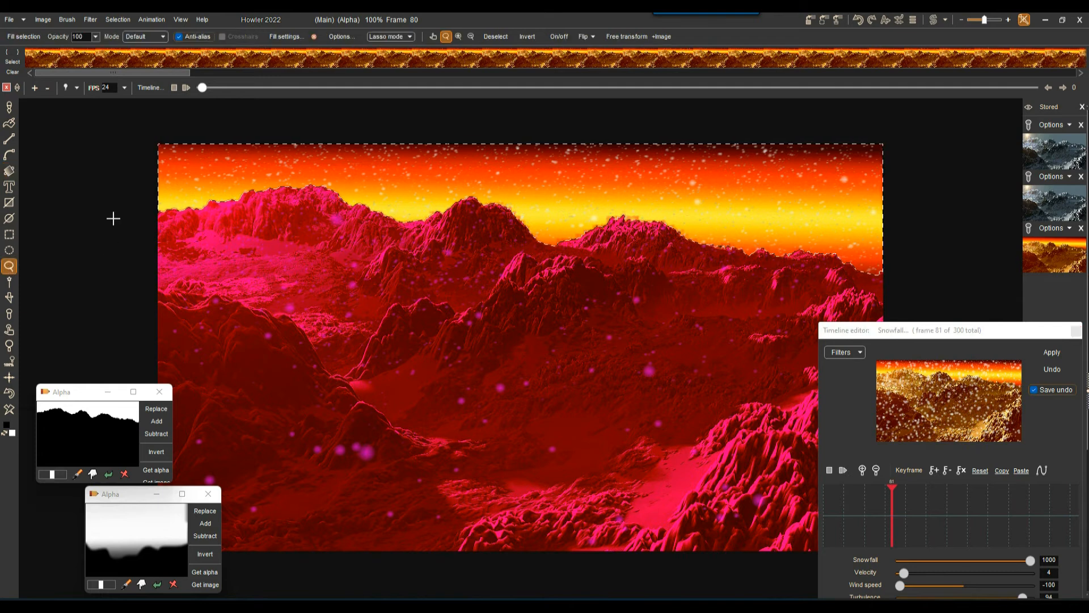
mouse_move(134, 242)
left_mouse_down()
mouse_move(210, 292)
mouse_move(314, 305)
mouse_move(454, 291)
mouse_move(495, 252)
mouse_move(692, 251)
left_mouse_up()
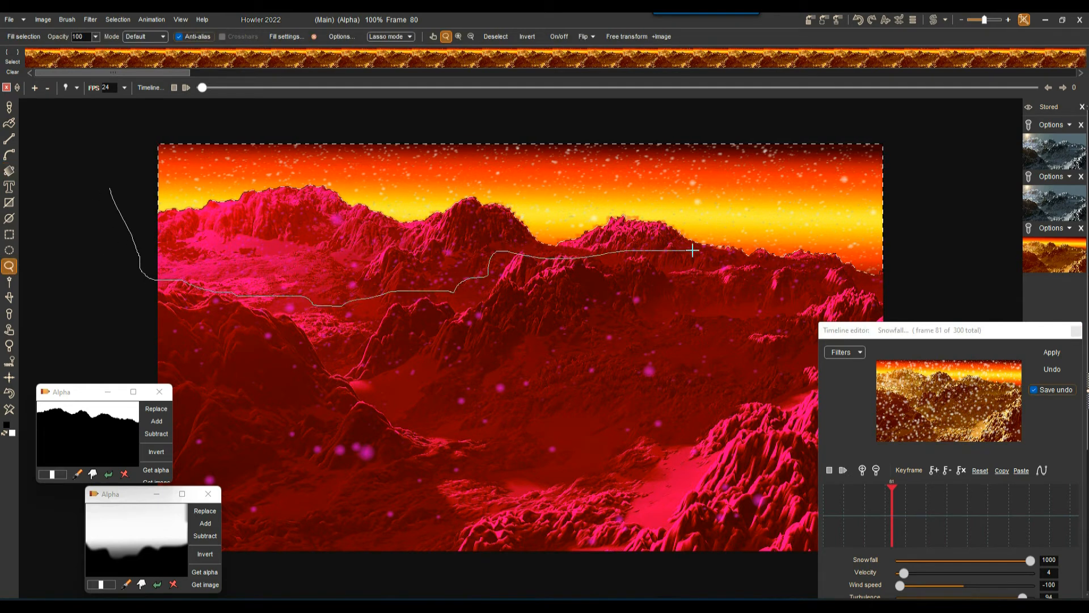
left_click_drag(902, 196, 50, 203)
mouse_move(241, 216)
left_mouse_down()
mouse_move(528, 207)
mouse_move(270, 185)
left_mouse_up()
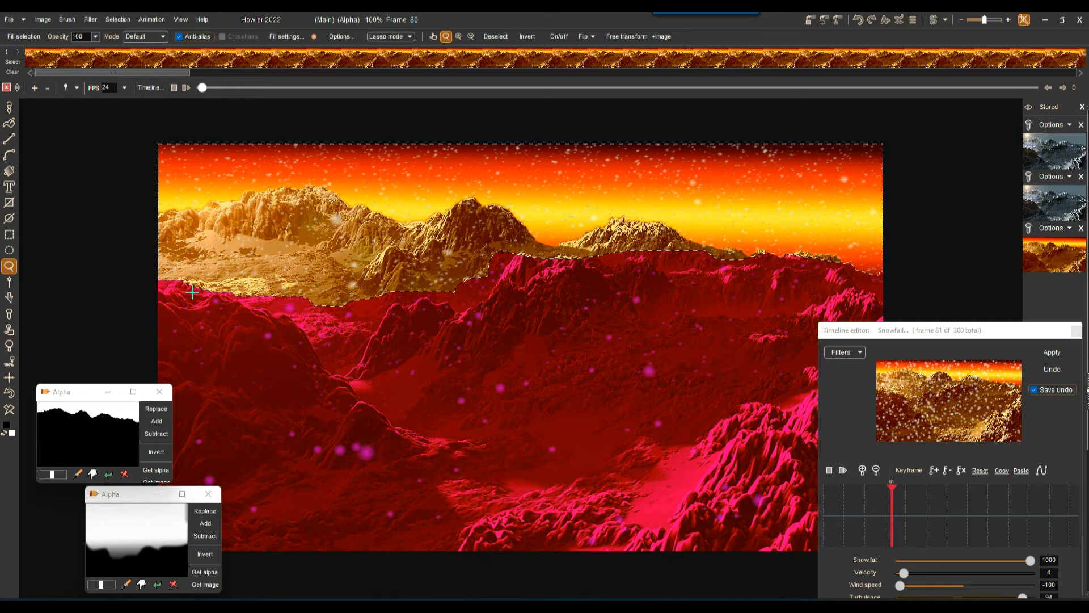
- Soften the extended selection with a box filter while previewing the alpha
left_click(118, 19)
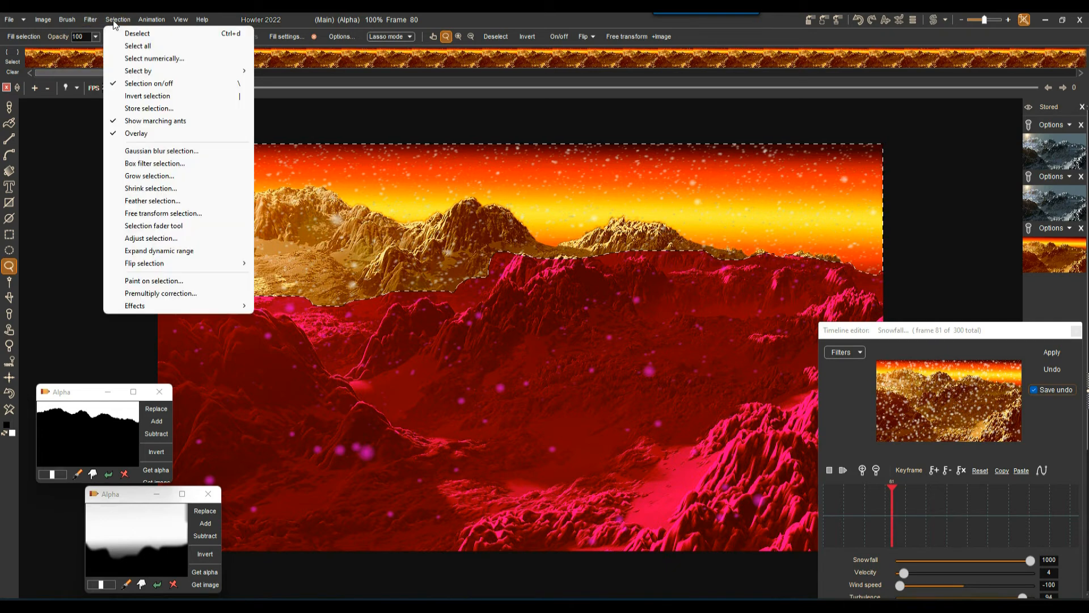
left_click(149, 163)
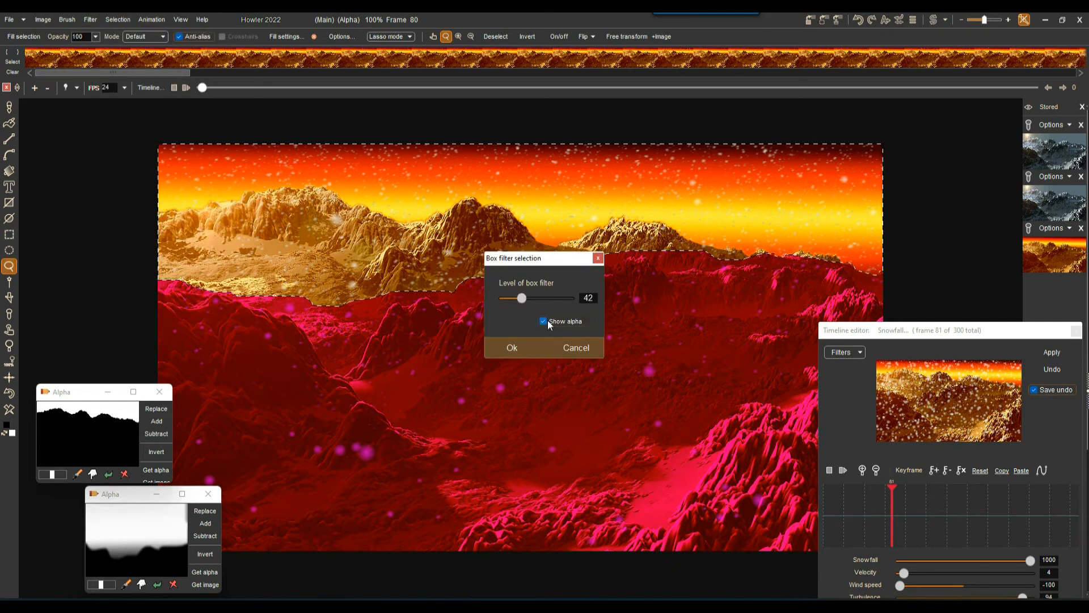
left_click(543, 322)
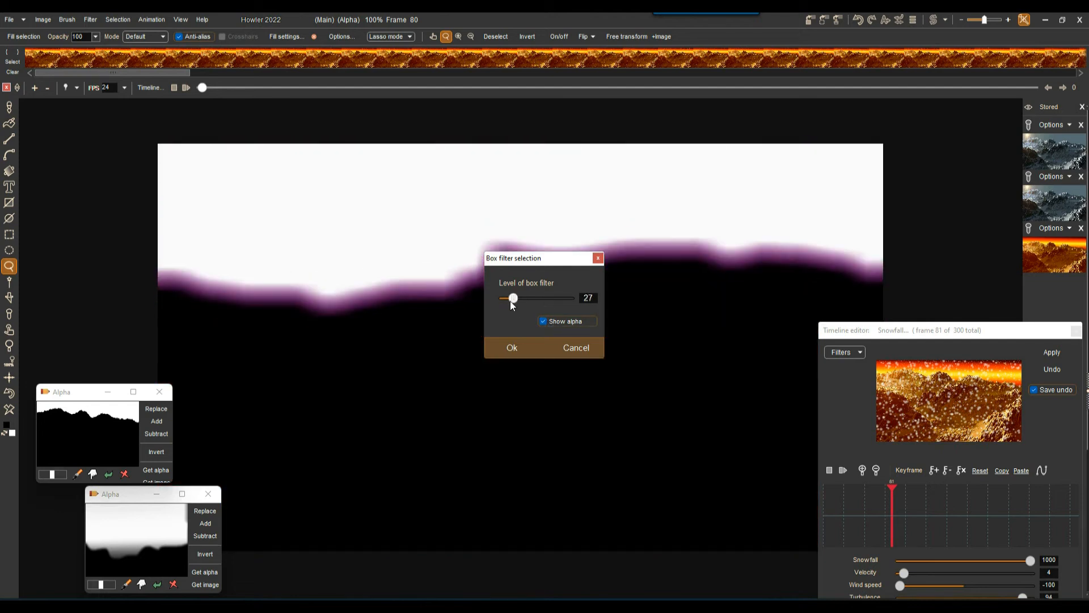
left_click_drag(529, 302, 532, 305)
left_click(514, 346)
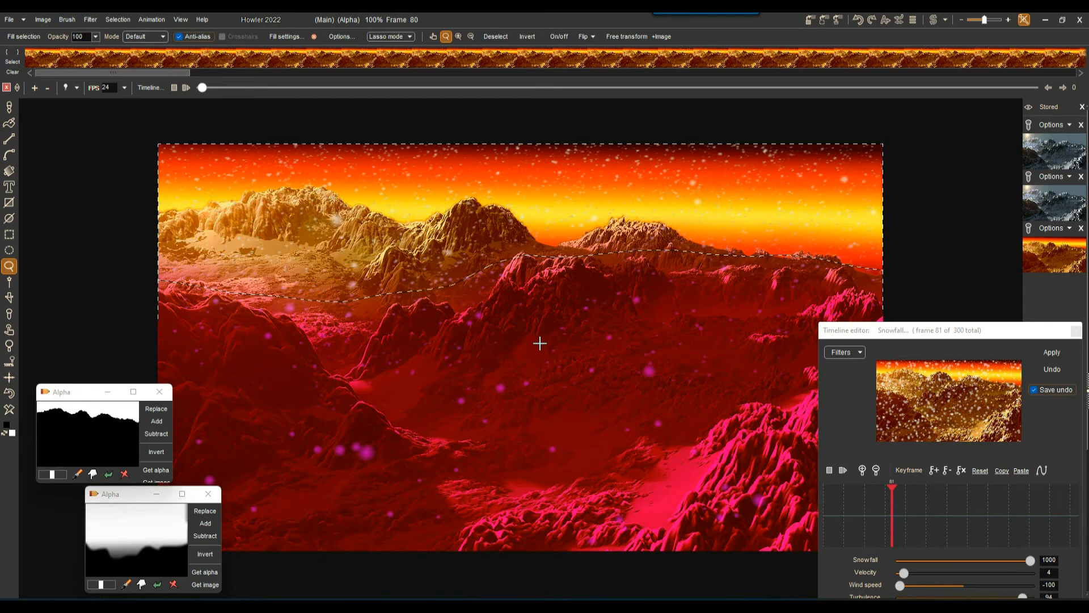
- Store the softened selection as a new alpha and arrange the three stored alphas in order of depth
left_click(116, 21)
left_click(150, 108)
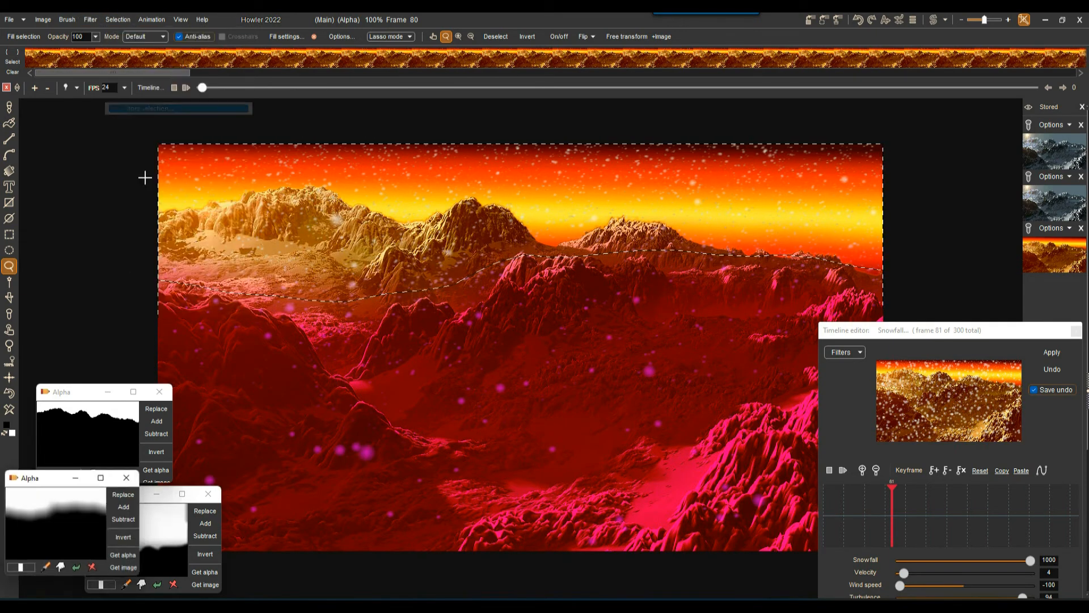
left_click_drag(32, 483, 190, 393)
left_click_drag(67, 393, 63, 284)
left_click_drag(194, 396, 72, 392)
left_click_drag(114, 503, 78, 515)
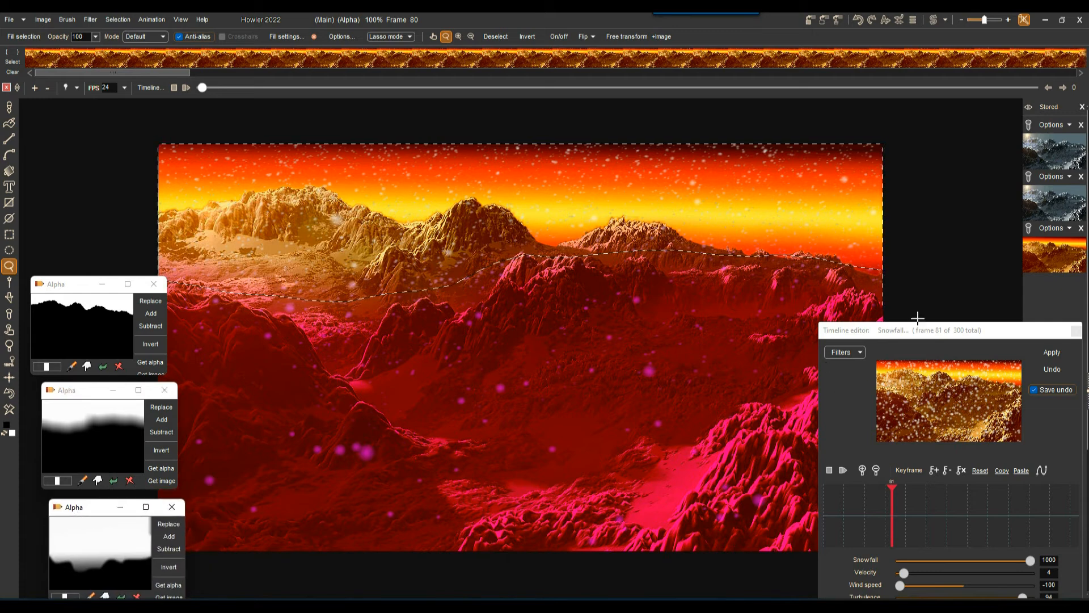
- Set the snowfall velocity to 1, wind speed to -44, turbulence to 6, size to 2 and brightness to 190, and apply it twice to the animation
left_click_drag(892, 335, 814, 287)
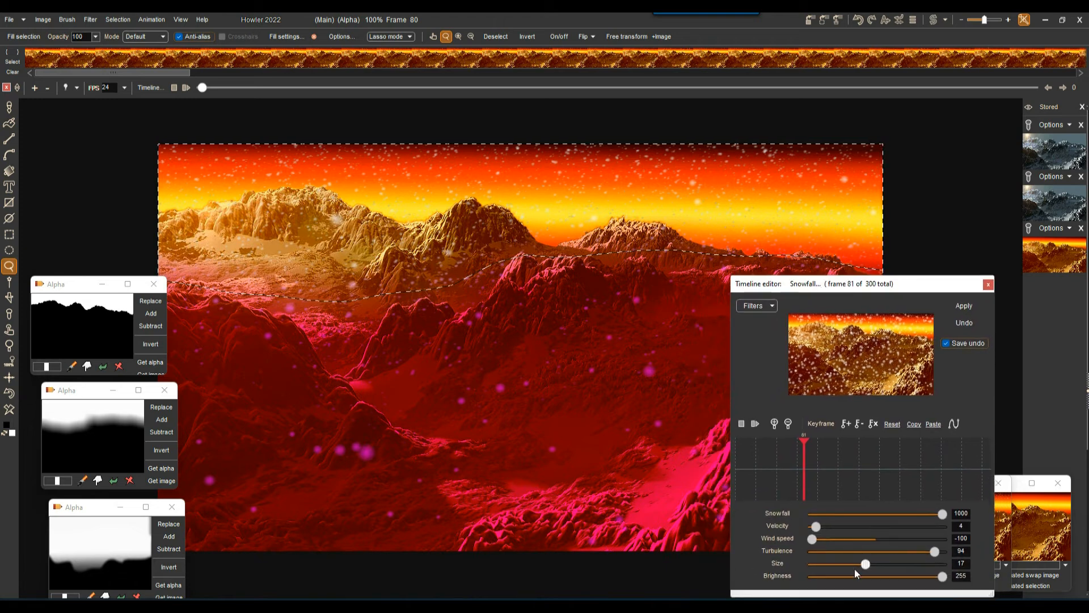
left_click_drag(890, 552, 812, 526)
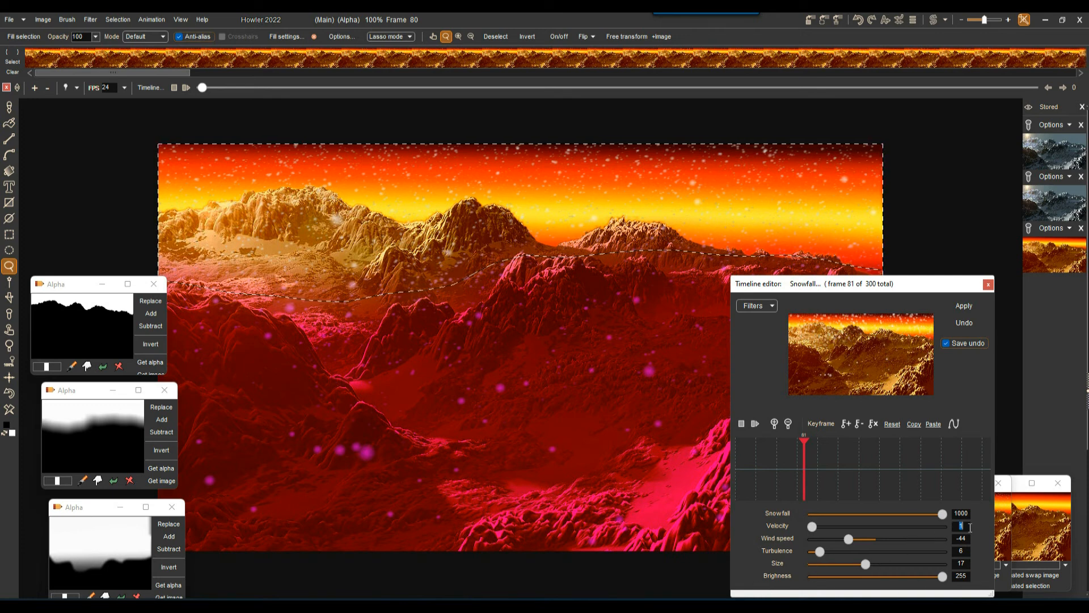
type("0")
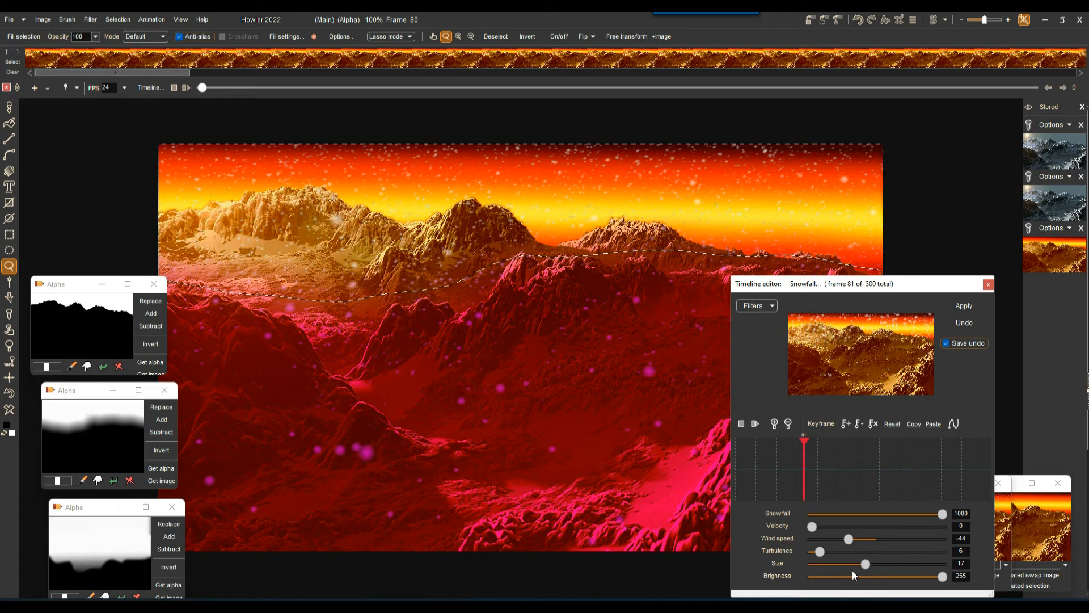
left_click_drag(865, 564, 818, 570)
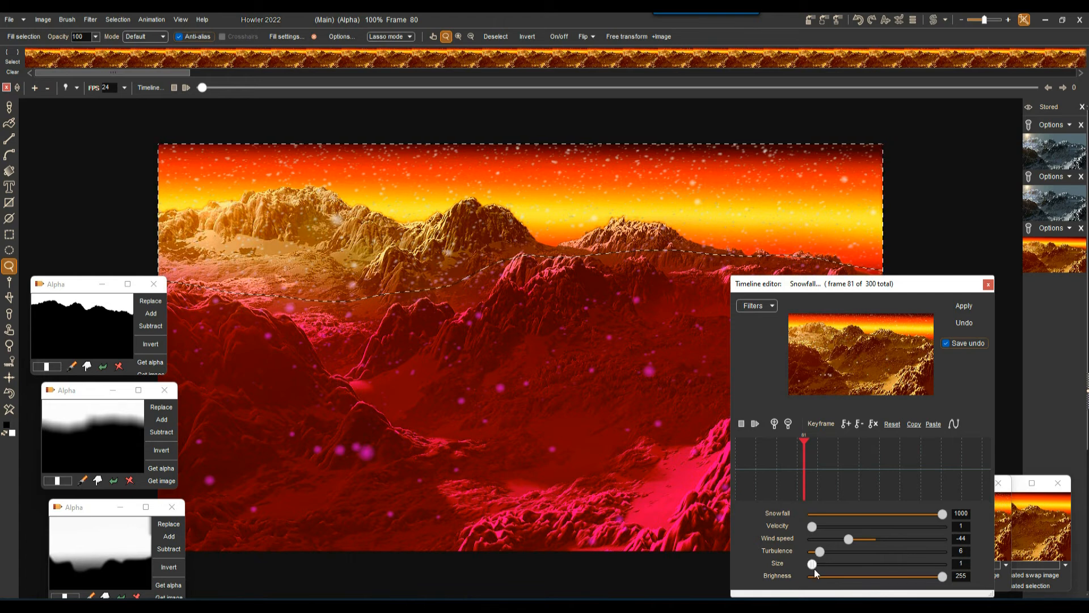
left_click_drag(943, 578, 910, 581)
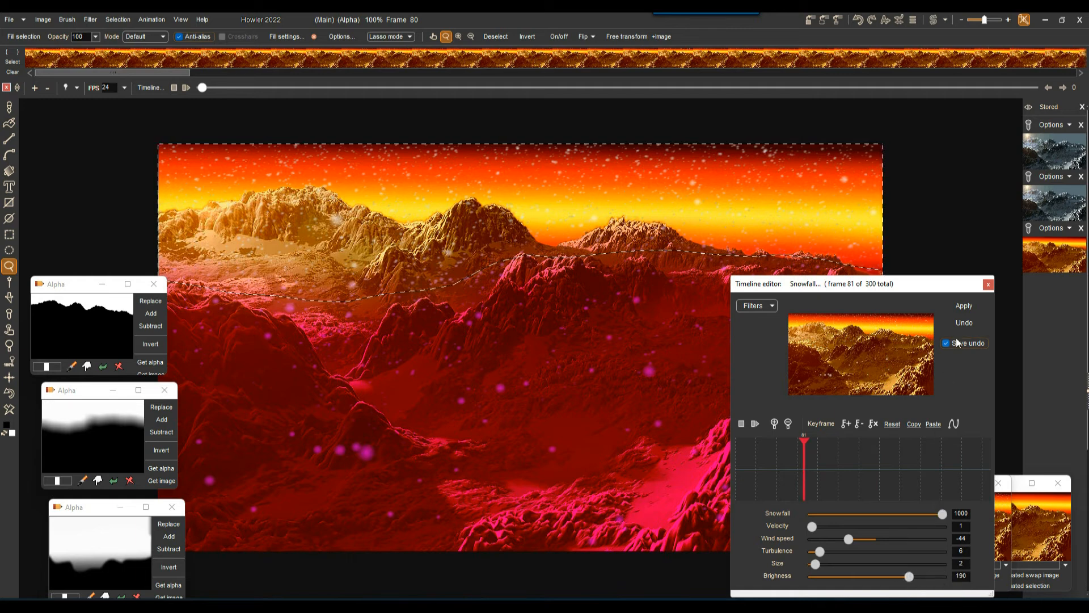
left_click(962, 307)
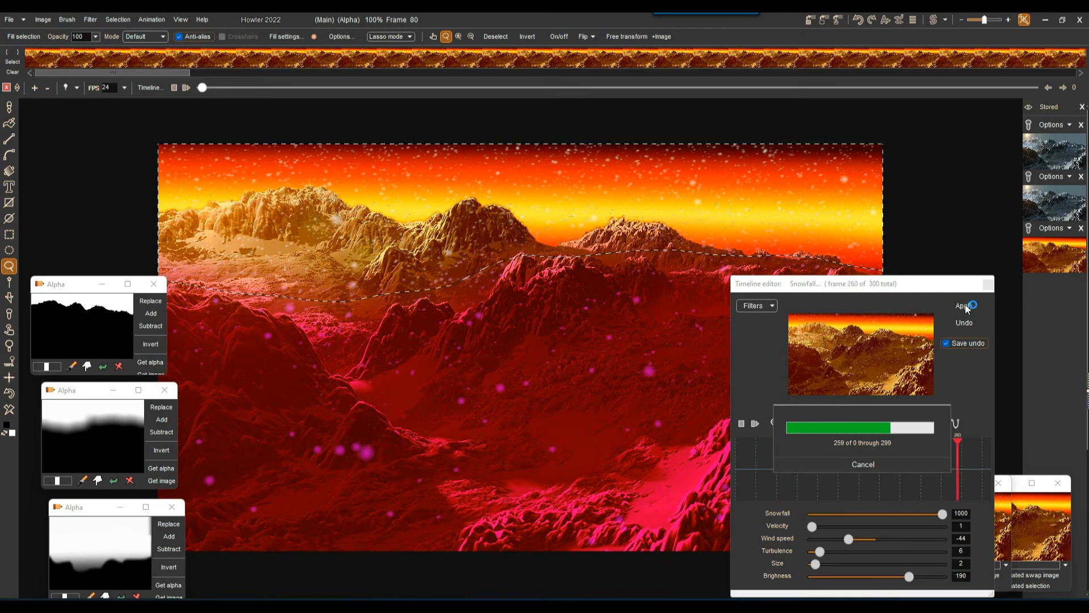
left_click(965, 307)
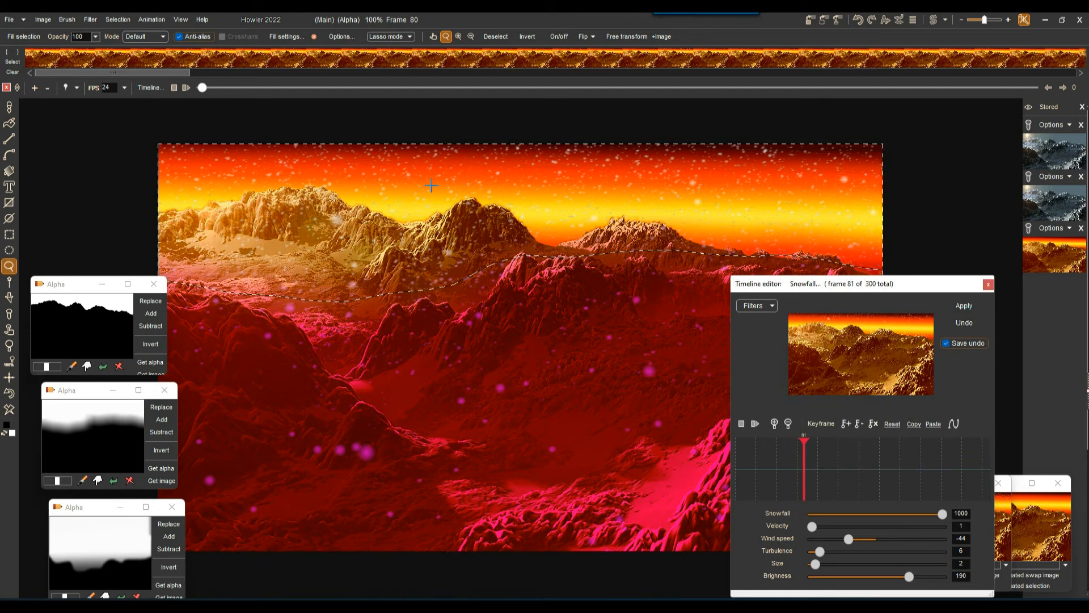
- Inspect the distant snow up close at frame 122 and apply the same snowfall settings three more times
scroll(431, 186, "up", 5)
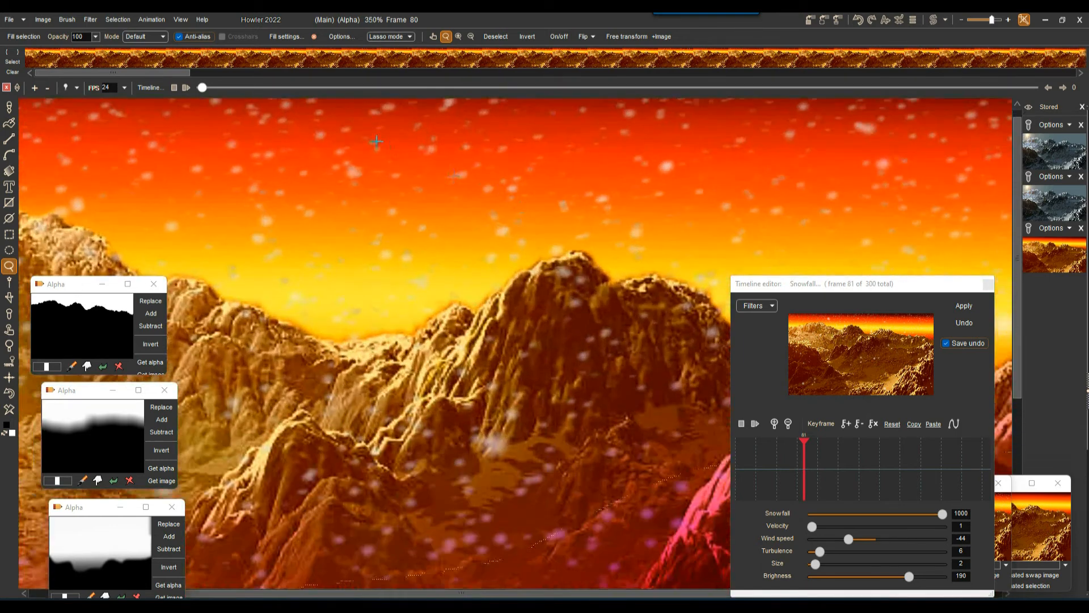
left_click_drag(600, 569, 630, 607)
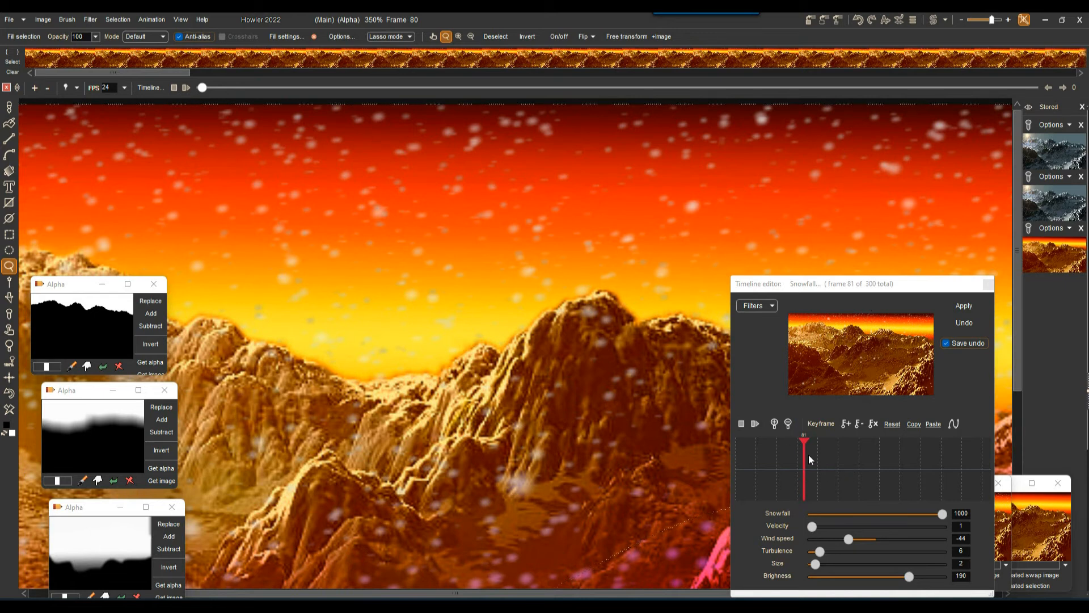
left_click_drag(804, 467, 839, 478)
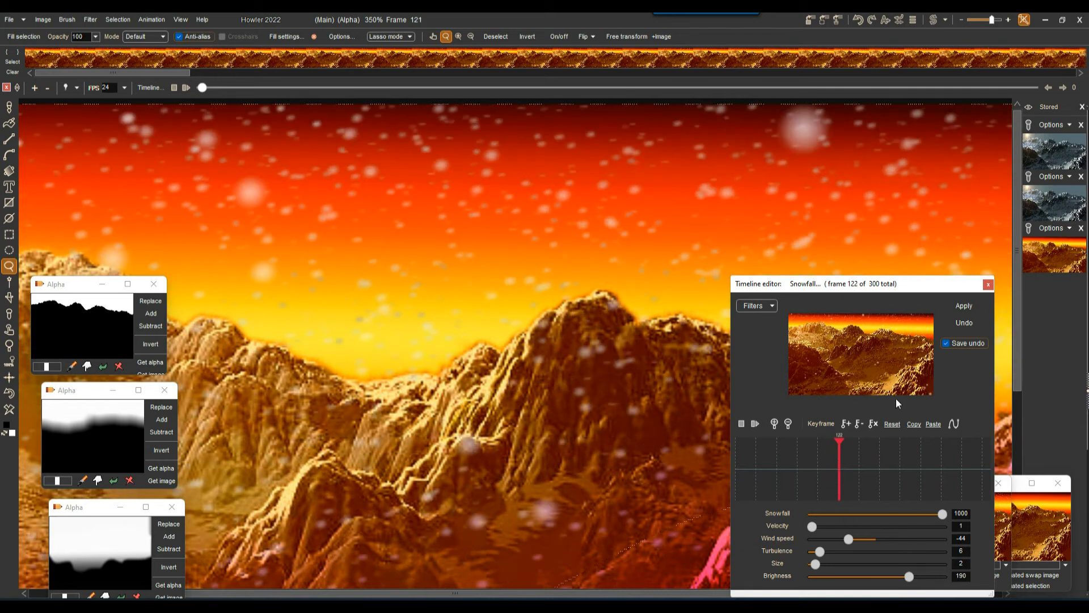
left_click(972, 304)
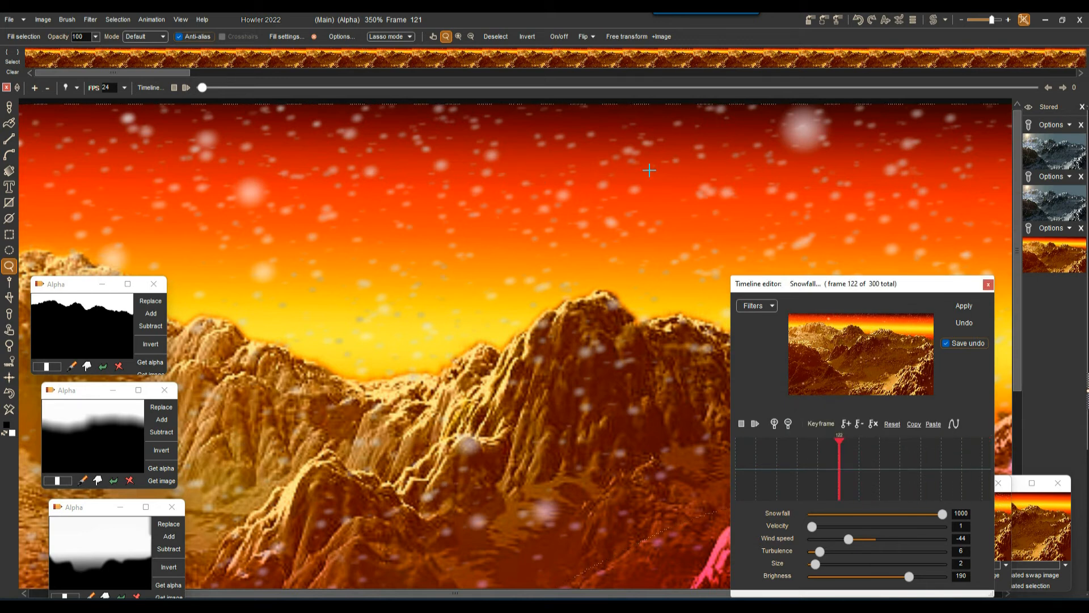
left_click(967, 304)
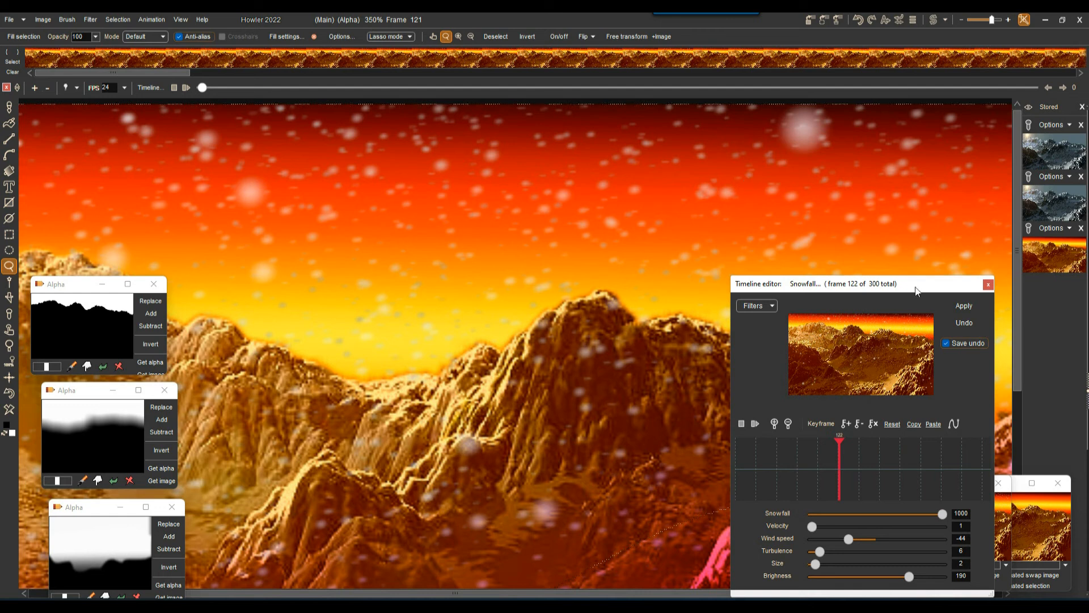
left_click(965, 307)
- Raise the snowfall brightness to 211 and apply the filter two more times
left_click_drag(909, 576, 920, 577)
left_click(964, 306)
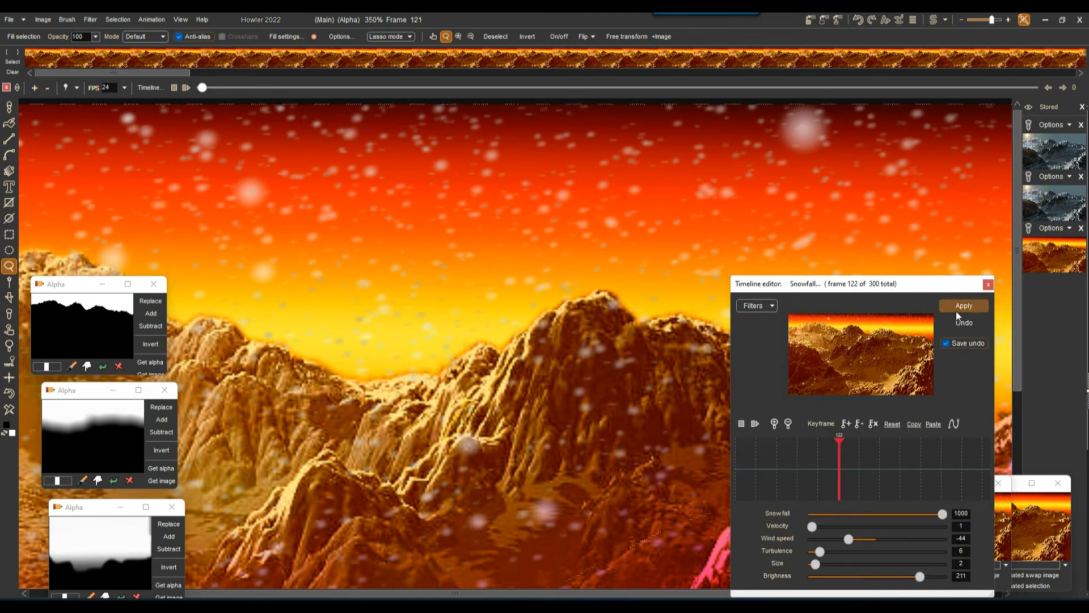
left_click(958, 307)
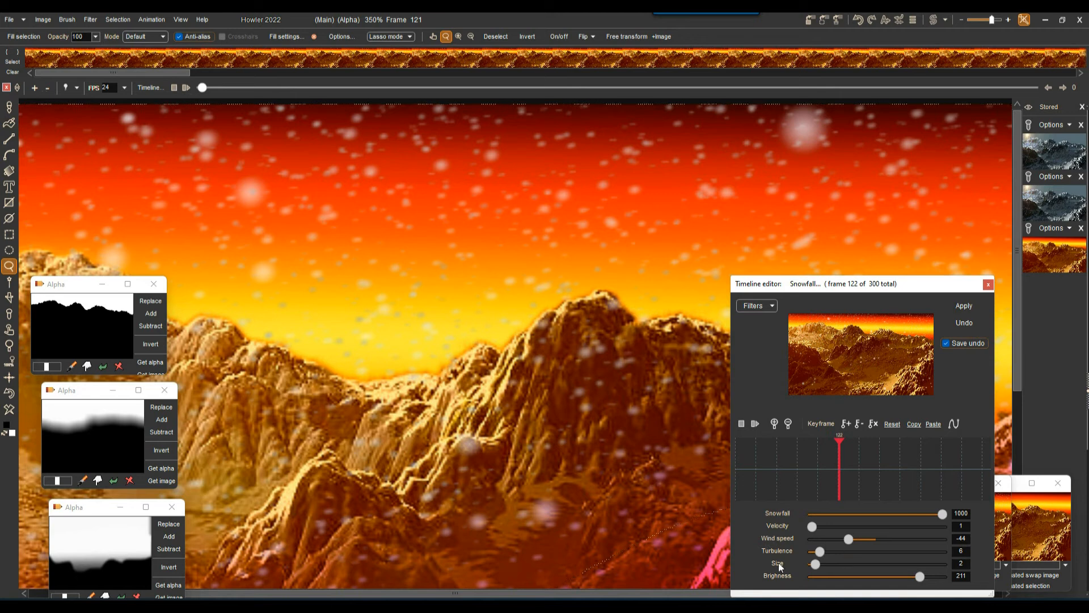
- Apply one snowfall pass with wind speed -26 and another with wind speed -55
left_click_drag(859, 540, 861, 543)
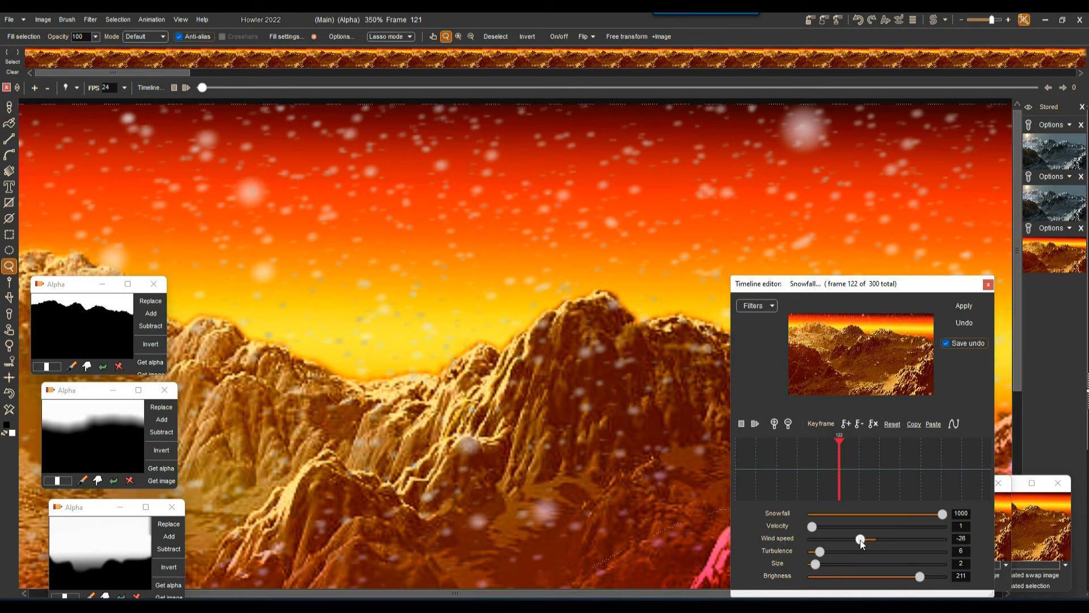
left_click(964, 305)
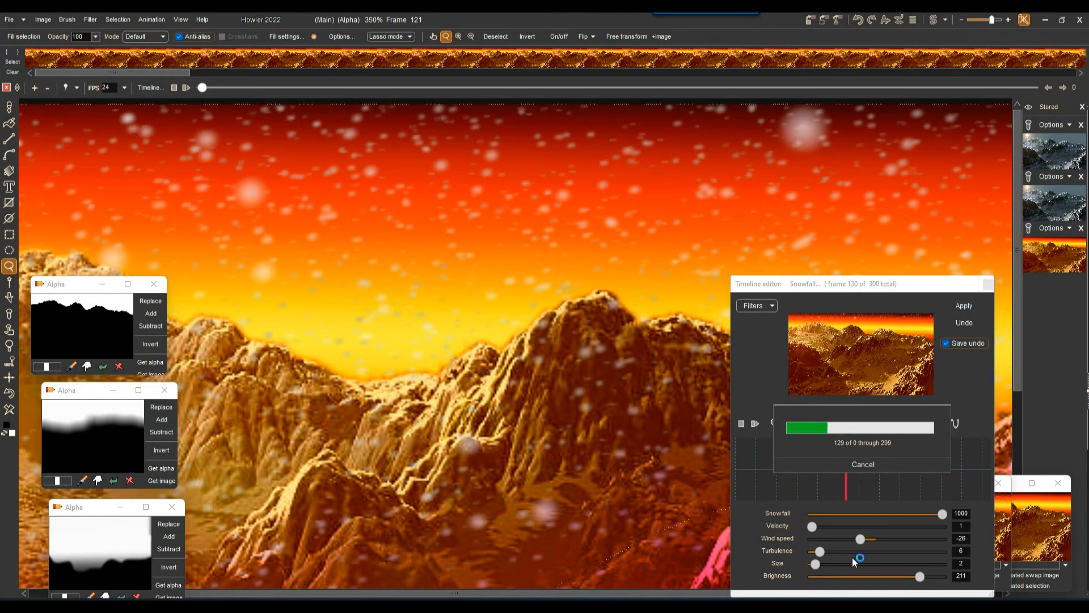
left_click(842, 540)
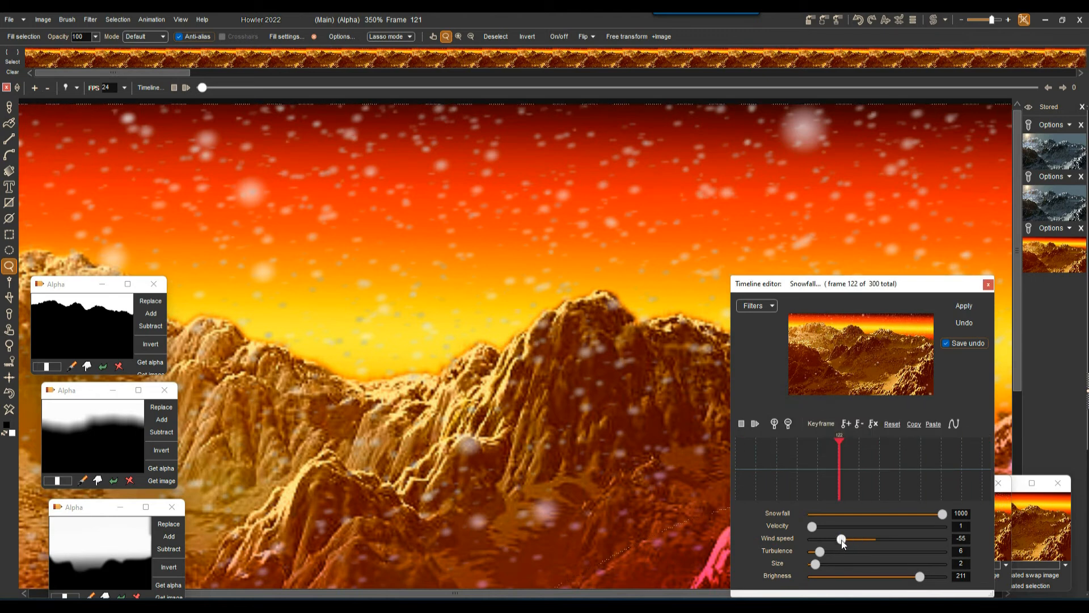
left_click(964, 306)
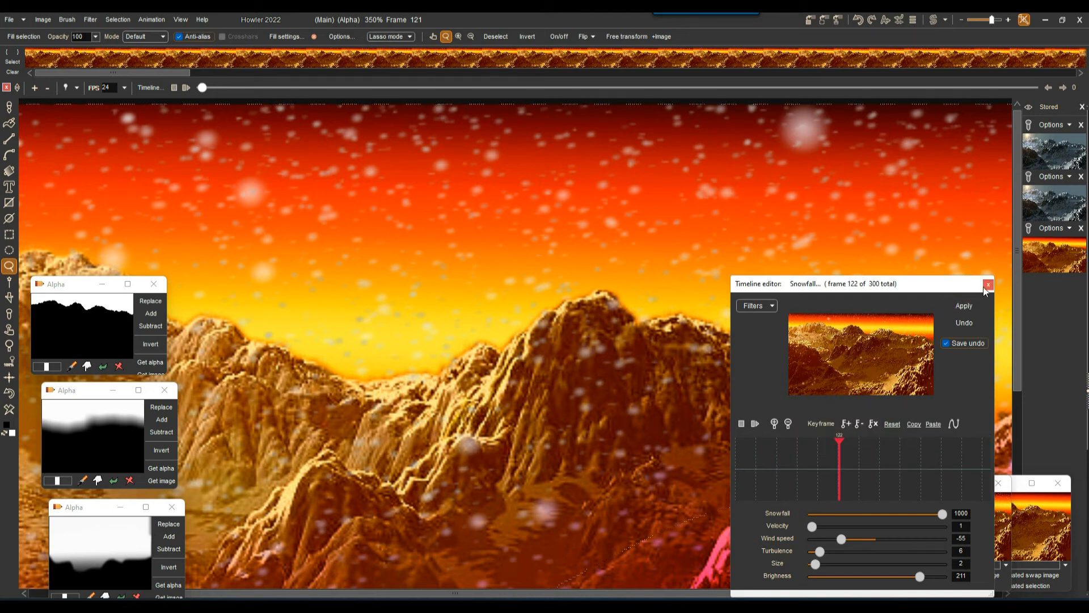
- Bring the stored sky alpha forward, deselect the extended mountain selection, and close the snowfall timeline editor
left_click_drag(945, 292, 1002, 170)
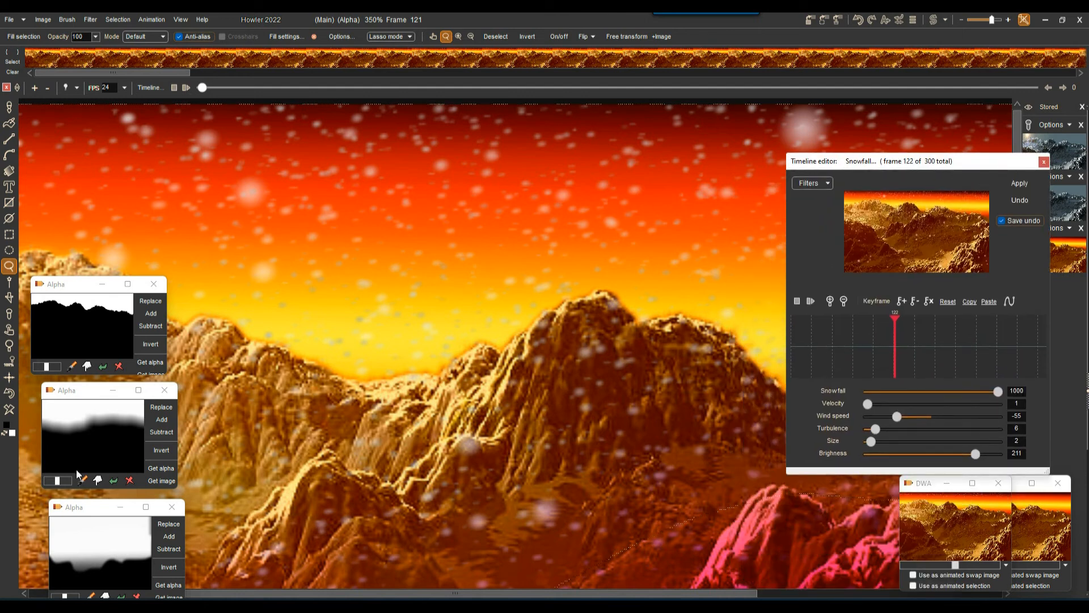
left_click_drag(52, 289, 42, 495)
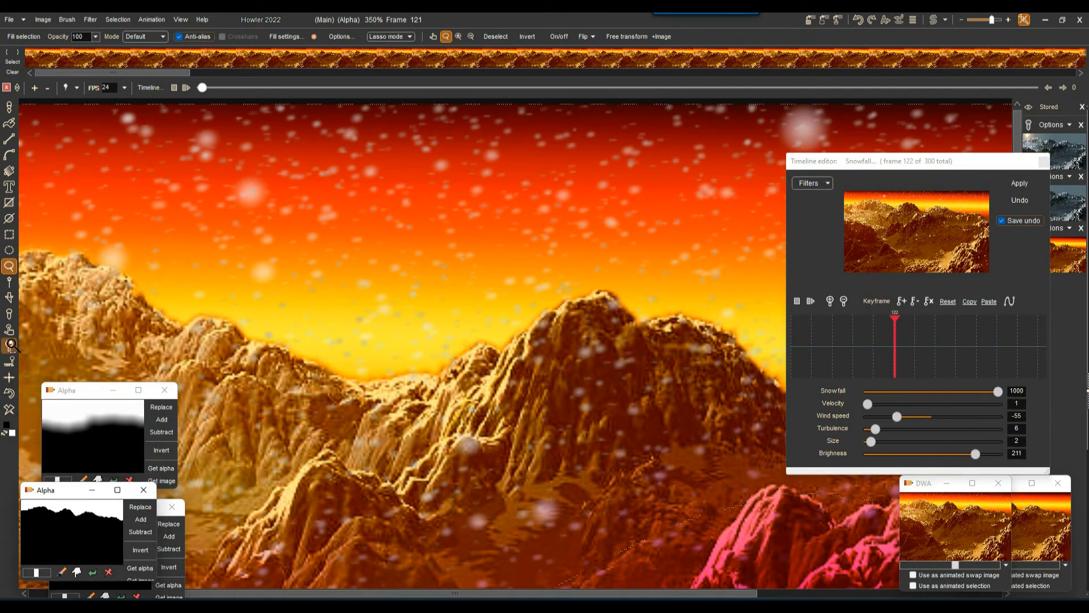
left_click(9, 364)
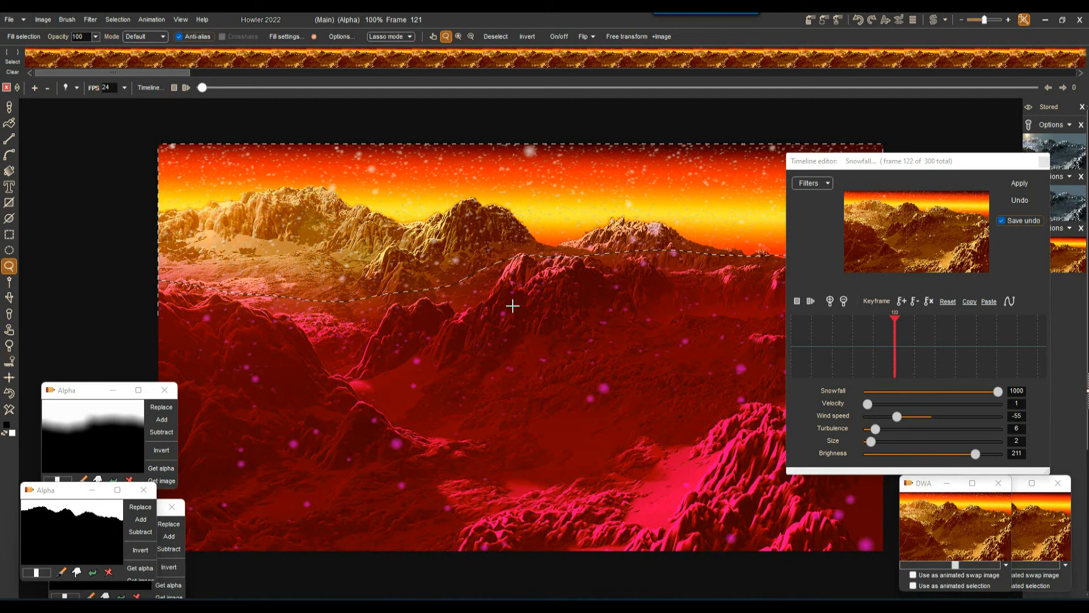
left_click(118, 19)
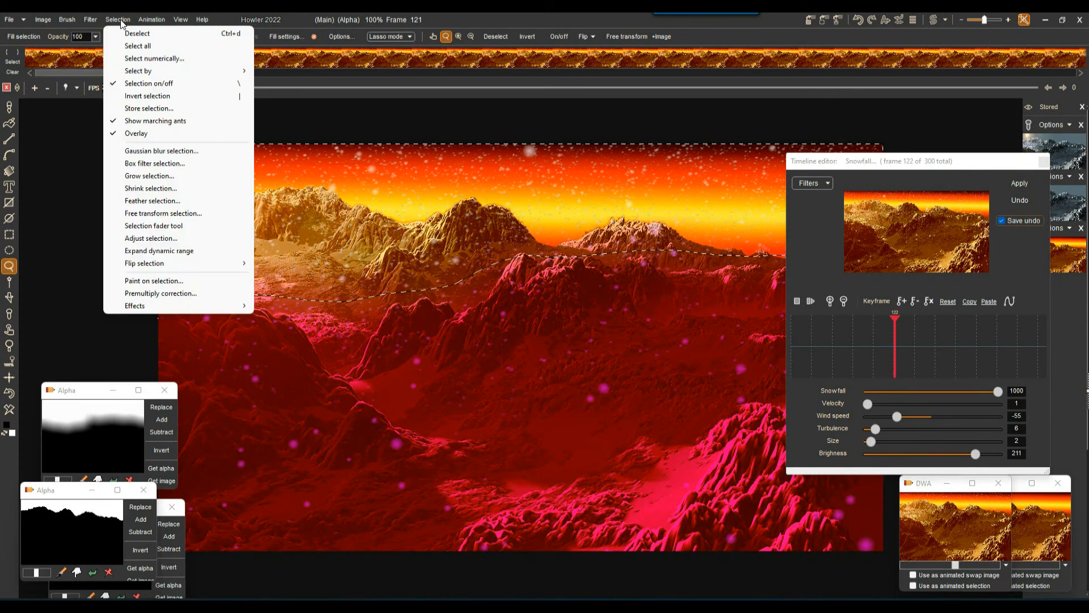
left_click(126, 36)
left_click_drag(851, 166, 840, 275)
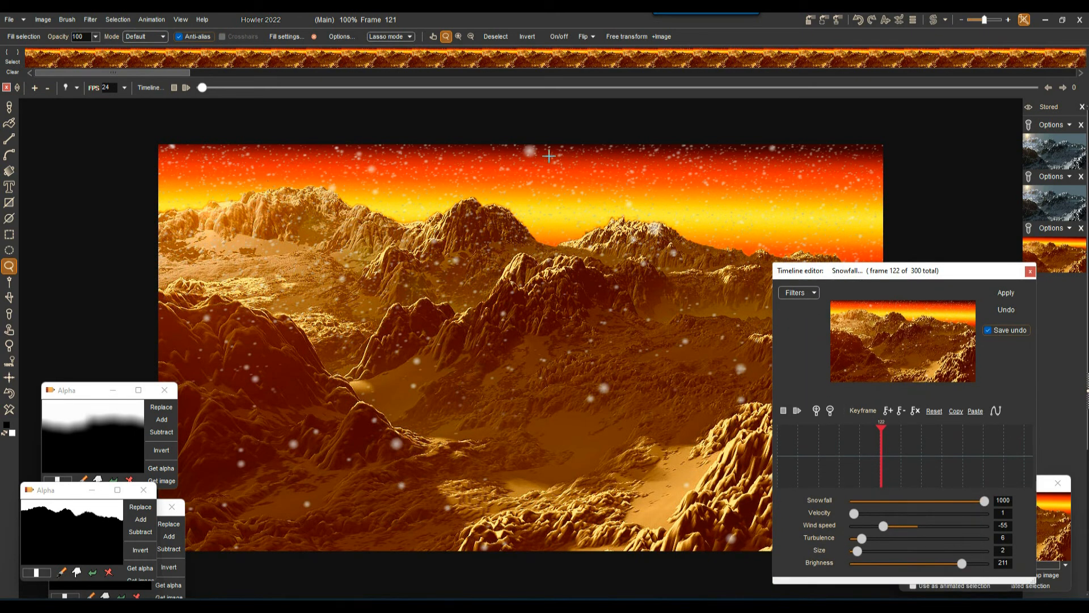
left_click(1031, 272)
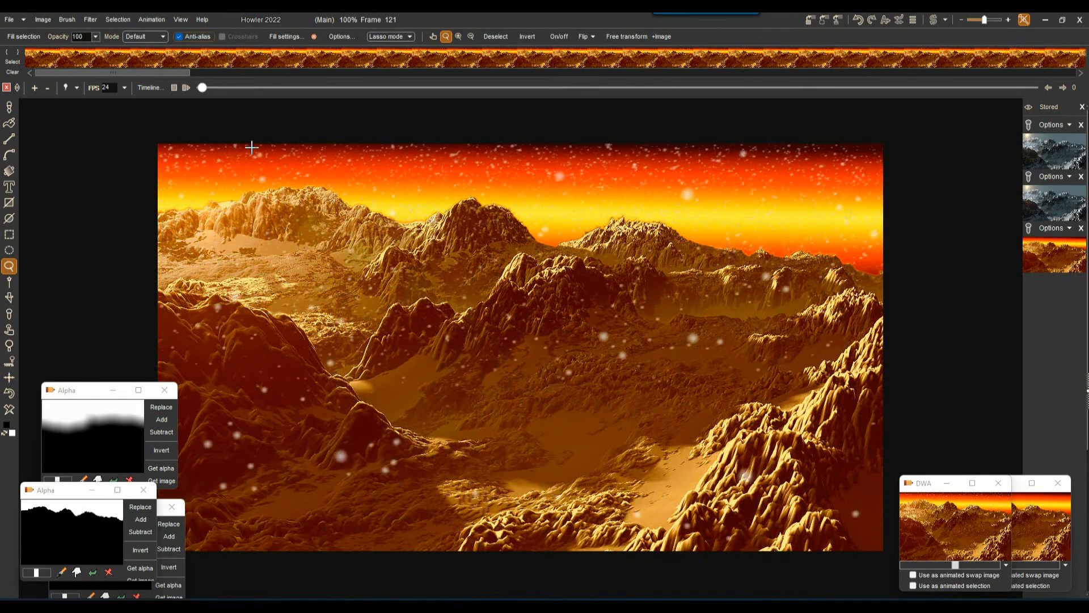
- Return to the first frame of the animation and open the Adjust Color filter
mouse_move(206, 91)
left_mouse_down()
mouse_move(235, 90)
mouse_move(193, 94)
left_mouse_up()
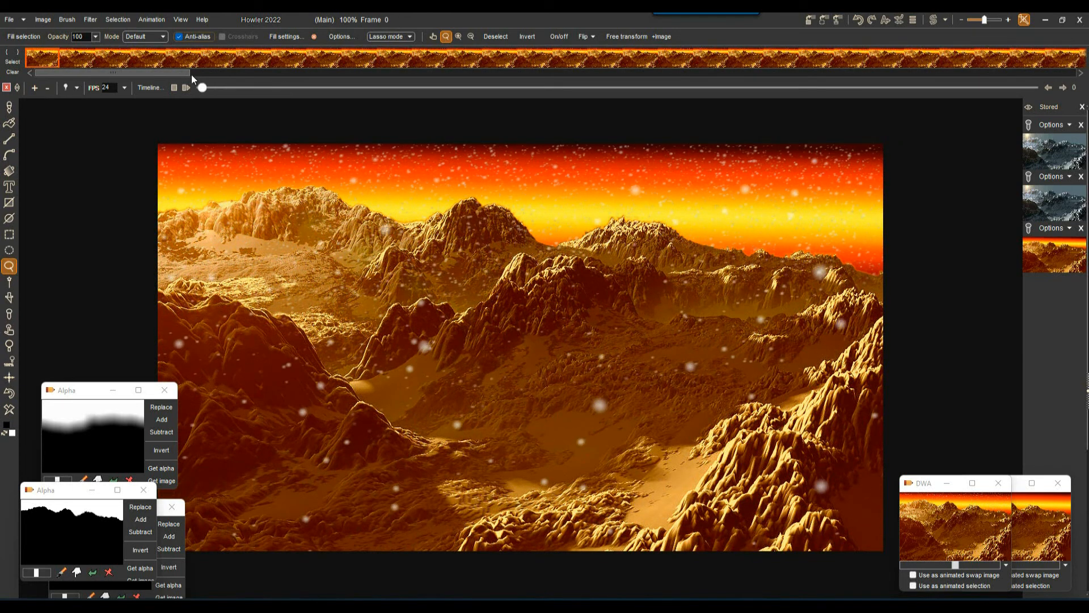
left_click(90, 19)
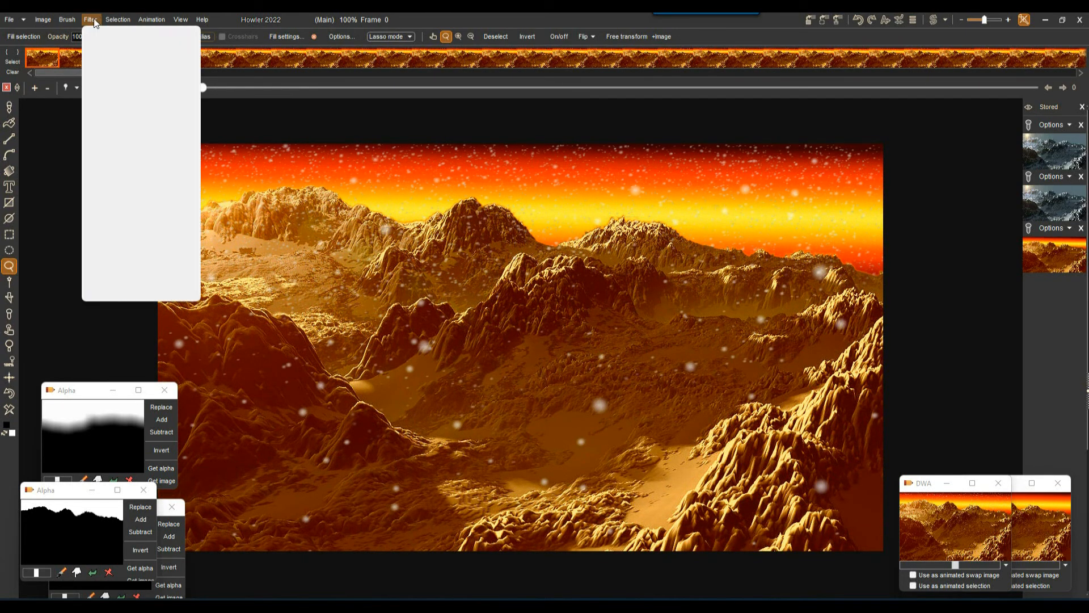
mouse_move(117, 54)
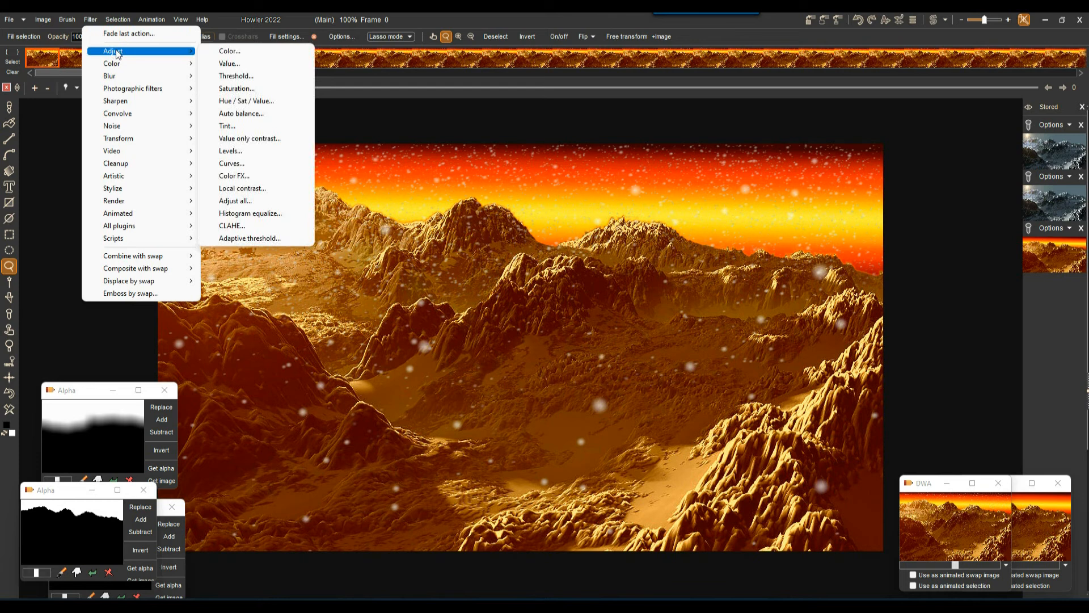
left_click(230, 53)
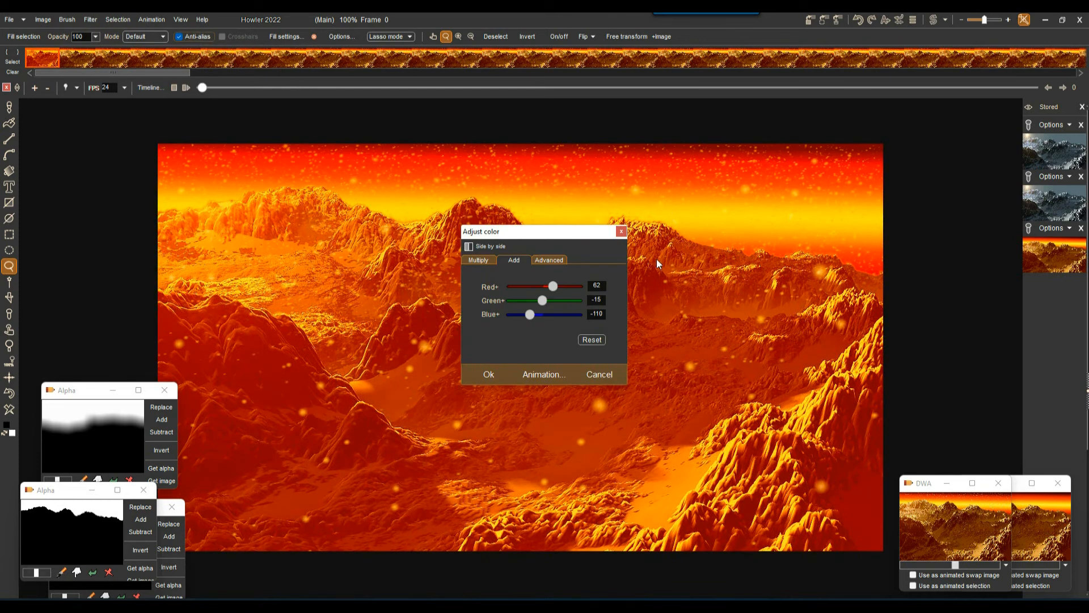
- Try an additive colour shift with red -75, green -37 and blue 57
left_click(487, 259)
left_click(513, 261)
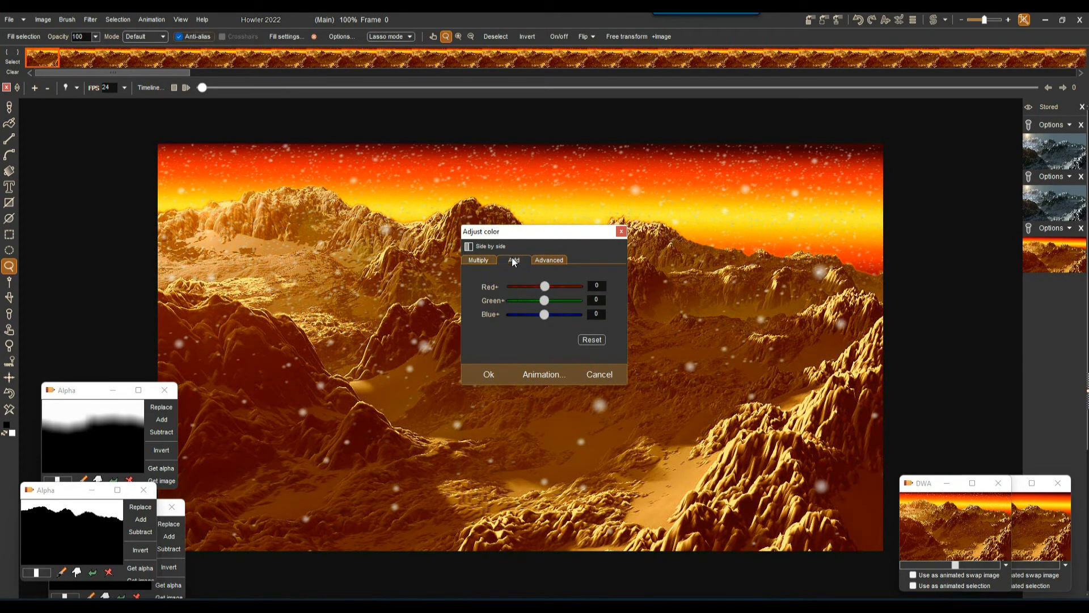
mouse_move(541, 289)
left_mouse_down()
mouse_move(526, 288)
mouse_move(538, 286)
left_mouse_up()
left_click_drag(543, 301, 552, 315)
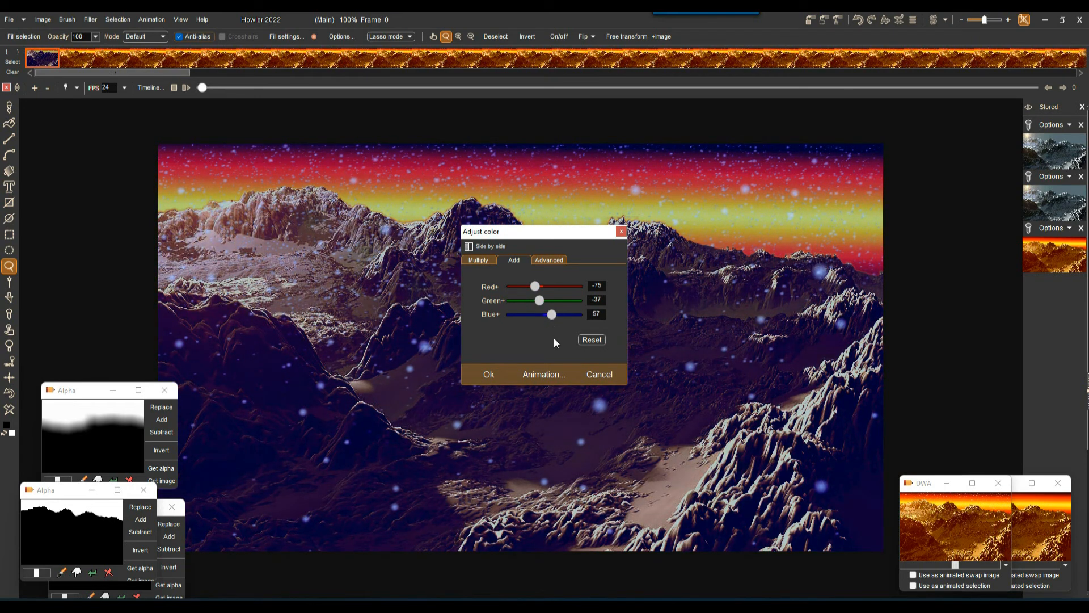
- Multiply the colours by red 65, green 70 and blue 151, and apply the adjustment to the whole animation
left_click(478, 261)
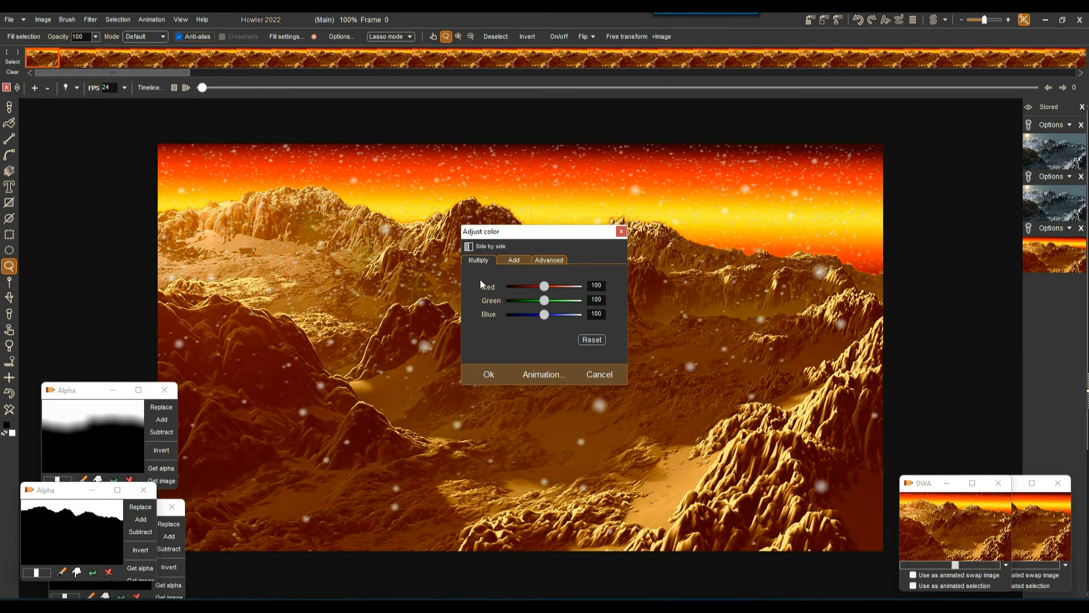
mouse_move(544, 290)
left_mouse_down()
mouse_move(537, 301)
mouse_move(535, 289)
mouse_move(533, 315)
mouse_move(562, 318)
mouse_move(522, 287)
mouse_move(536, 303)
left_mouse_up()
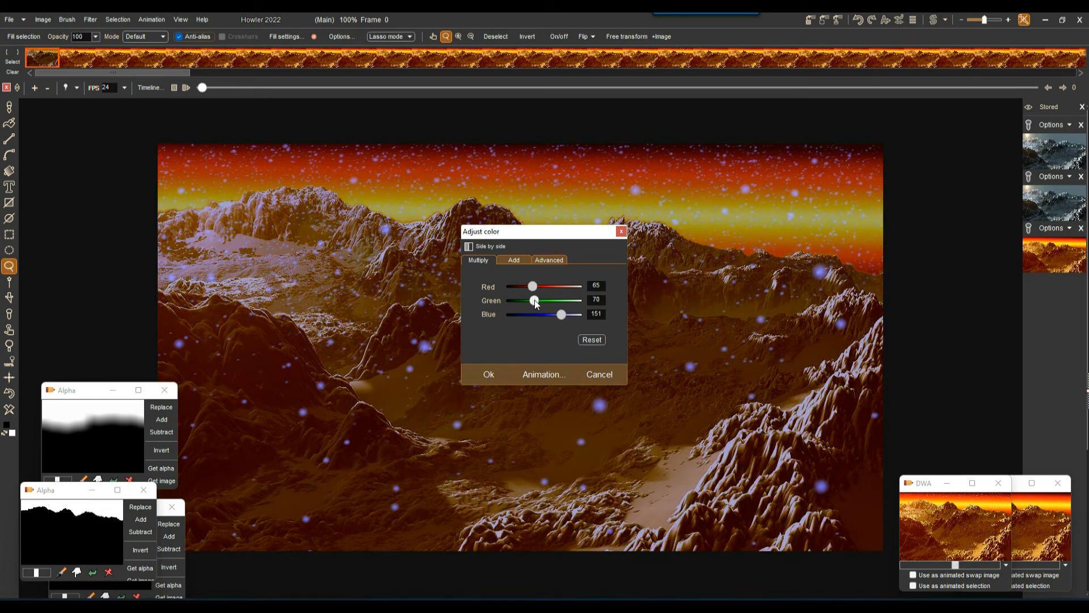
left_click(544, 374)
left_click(479, 358)
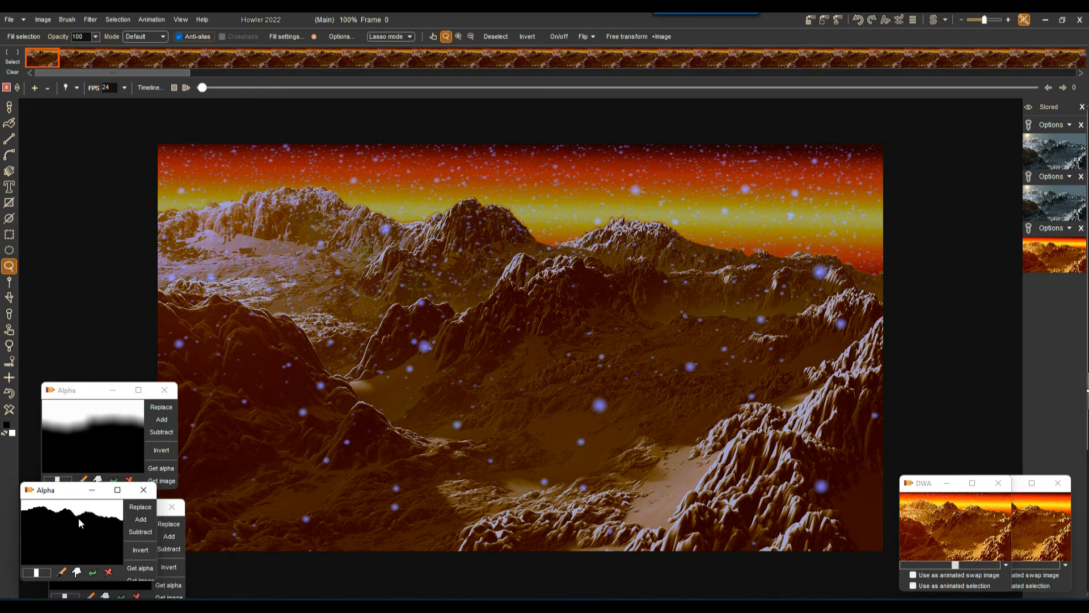
- Limit editing to the sky with the stored sky alpha, shift its colours toward blue and green across all frames, and clear the selection
left_click(137, 508)
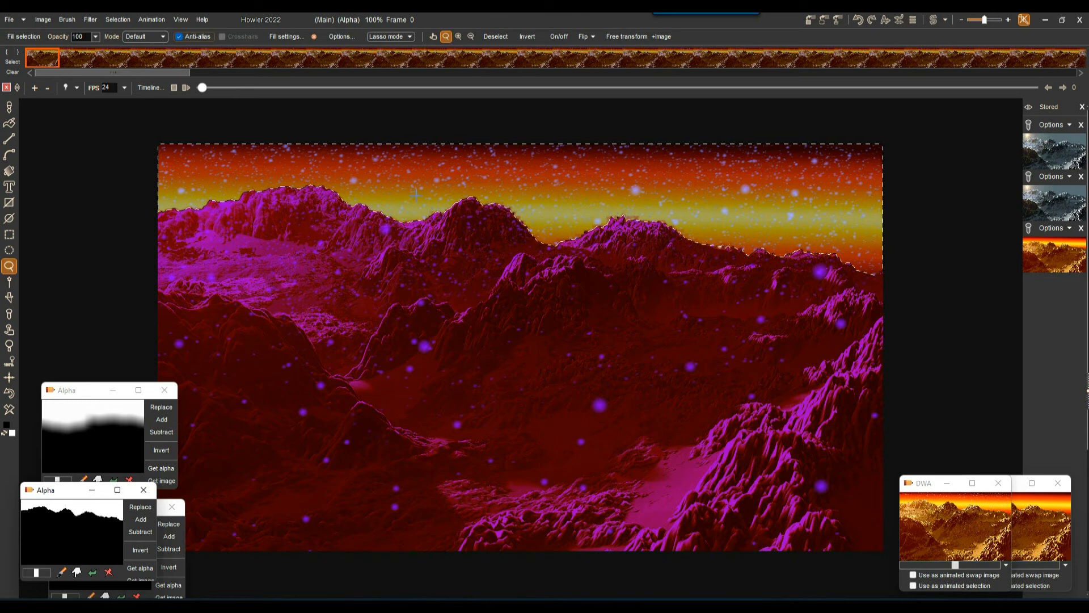
left_click(92, 20)
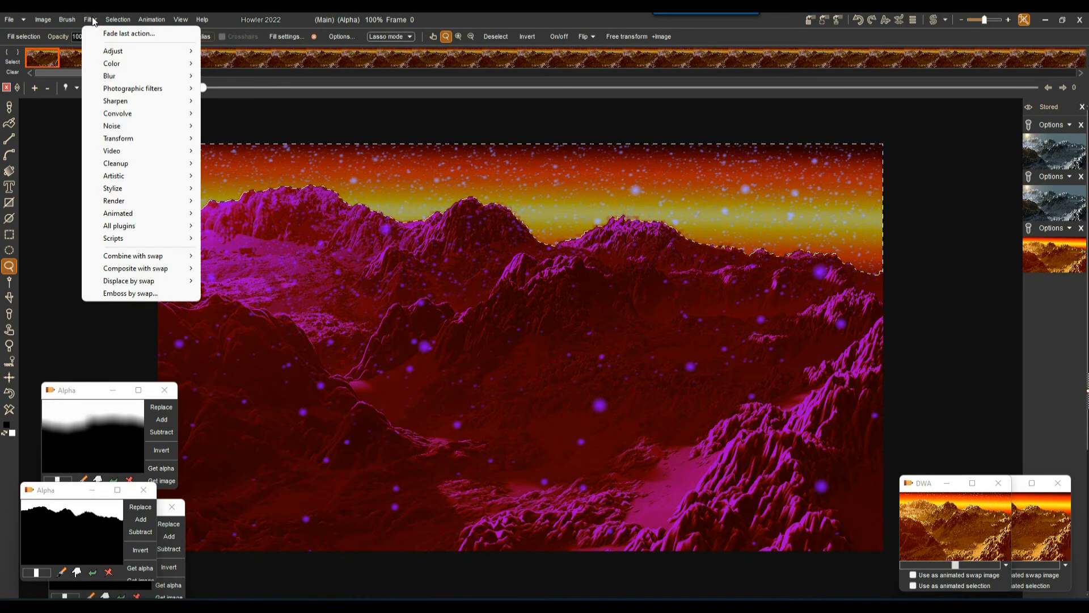
mouse_move(121, 66)
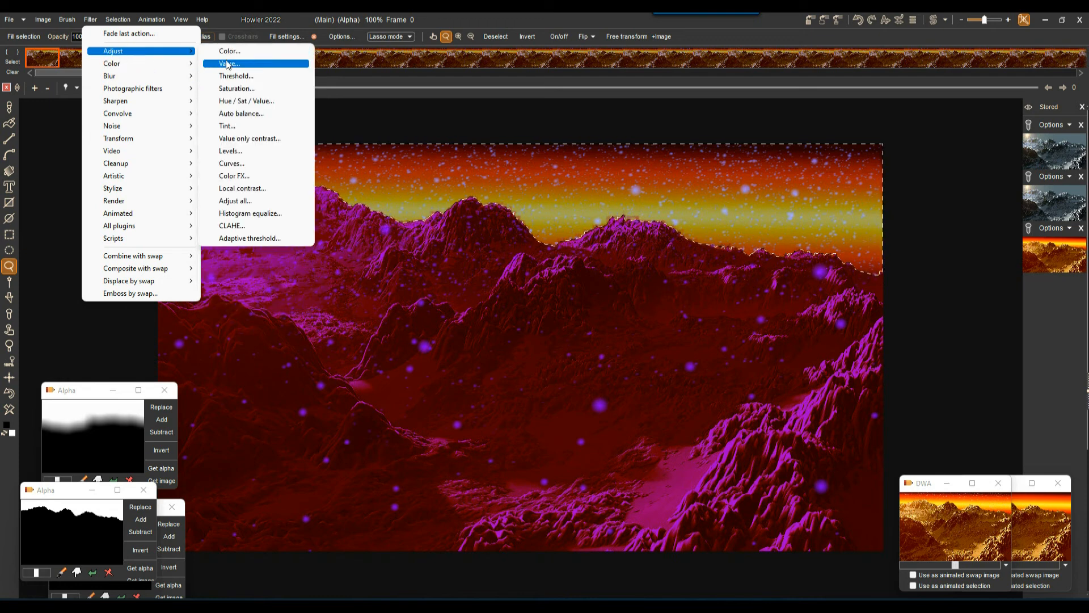
left_click(229, 51)
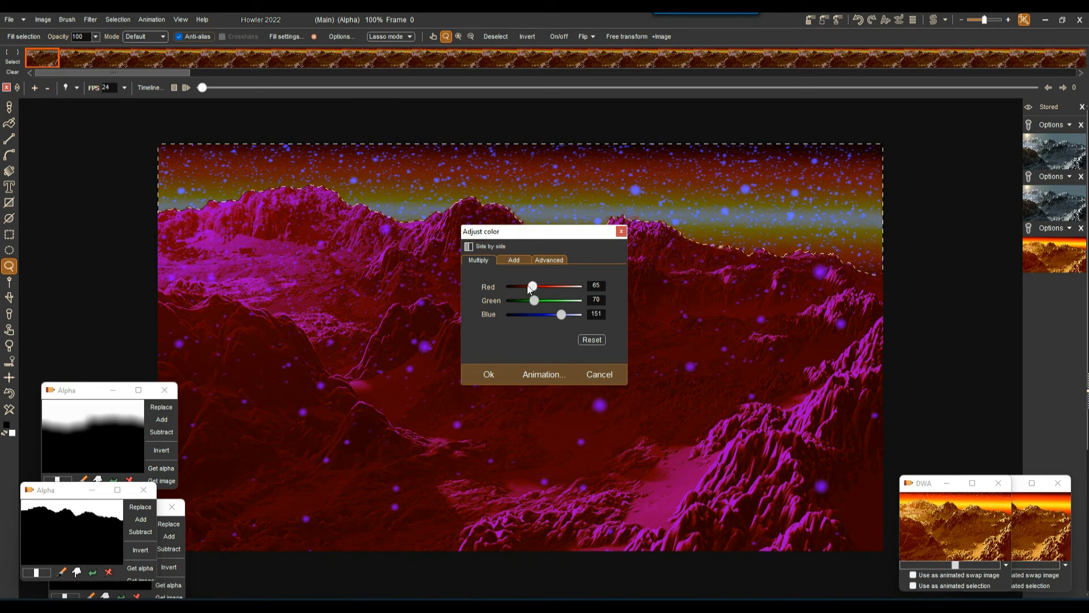
left_click_drag(533, 287, 573, 316)
left_click(542, 372)
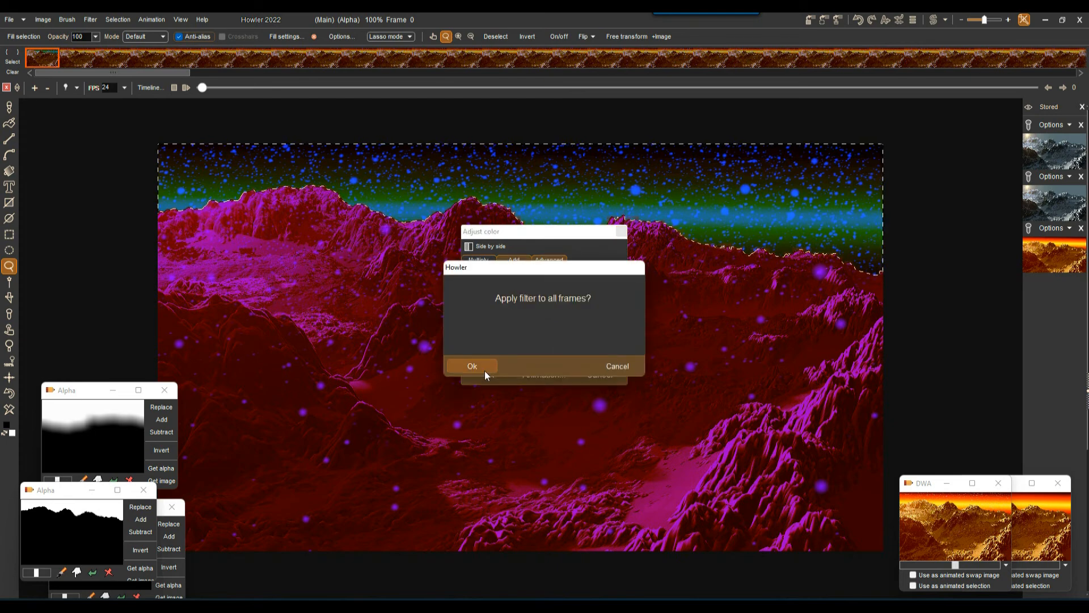
left_click(484, 370)
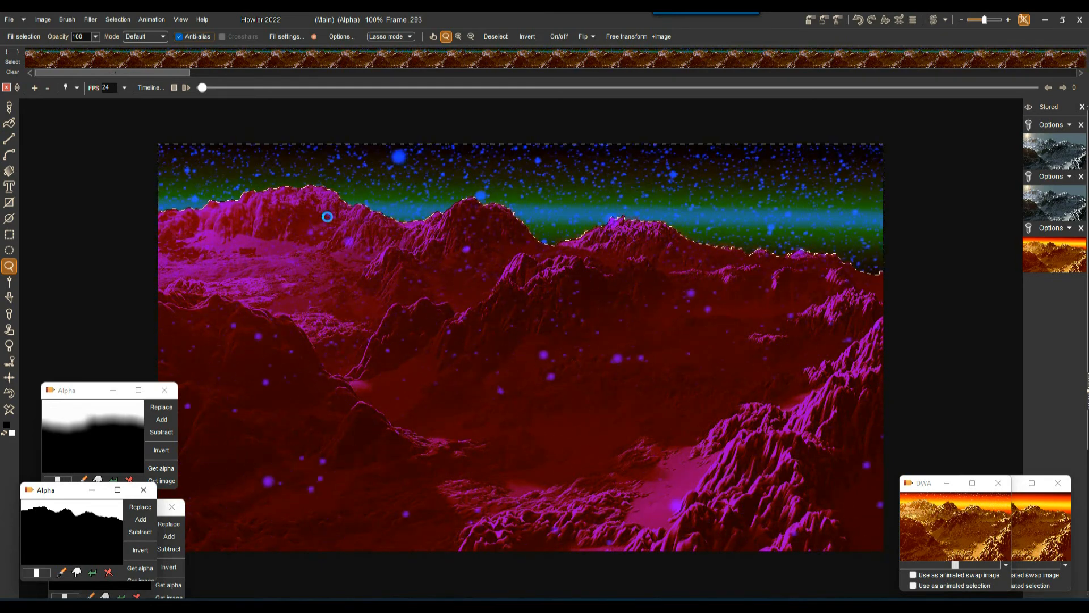
left_click(118, 20)
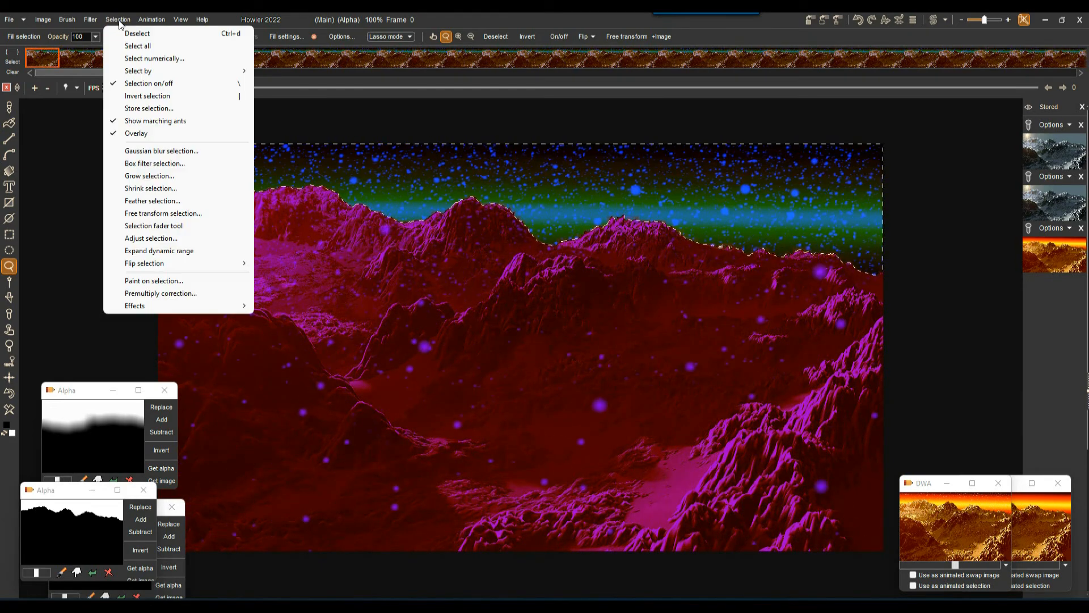
left_click(131, 32)
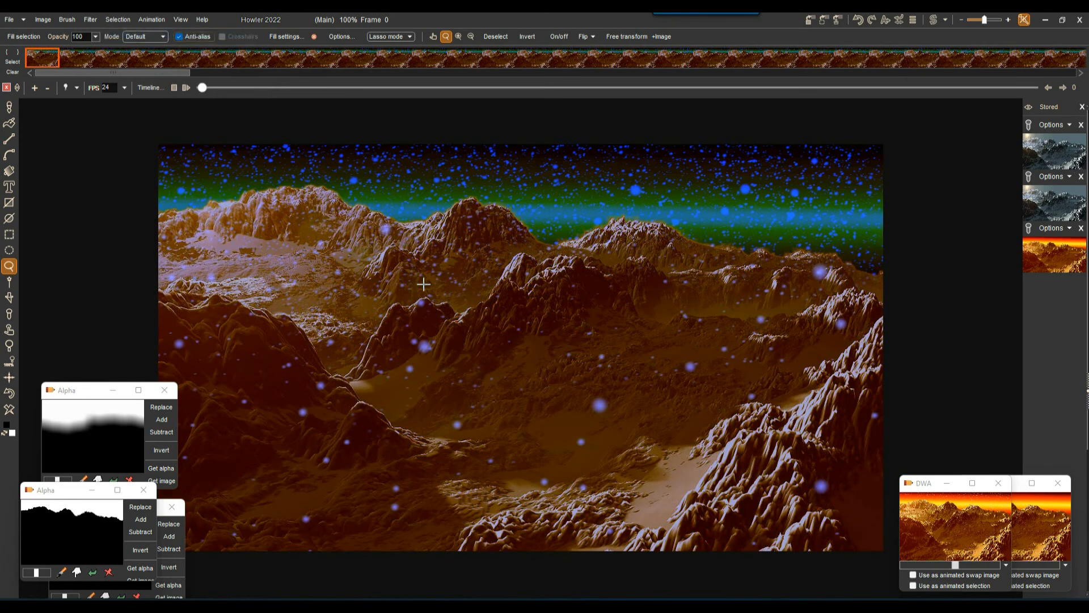
- Store a copy of the current animation to disc and place its window above the other stored animations
left_click(91, 20)
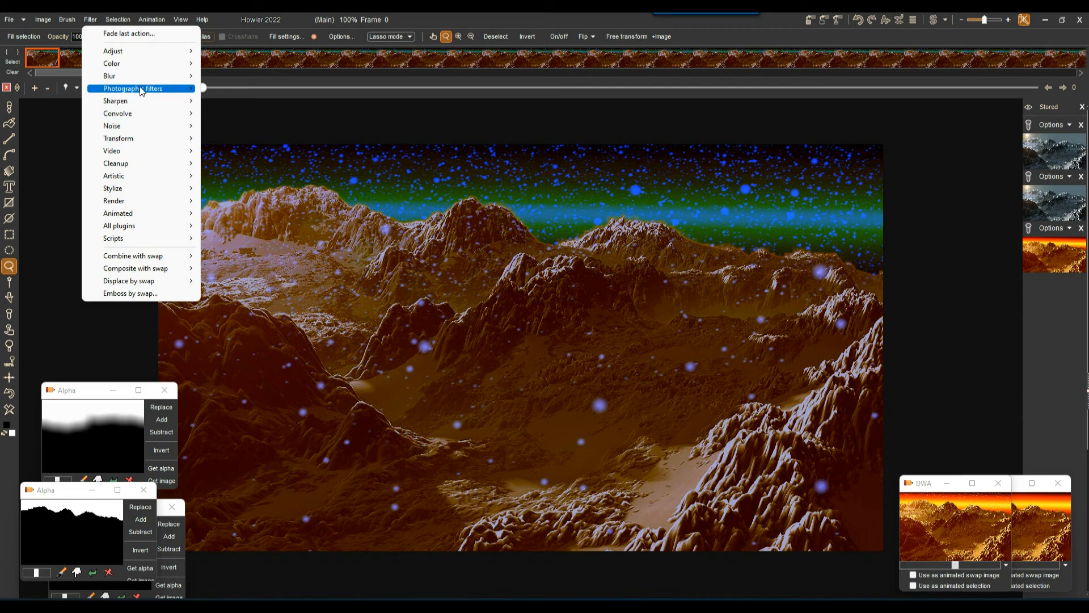
mouse_move(140, 92)
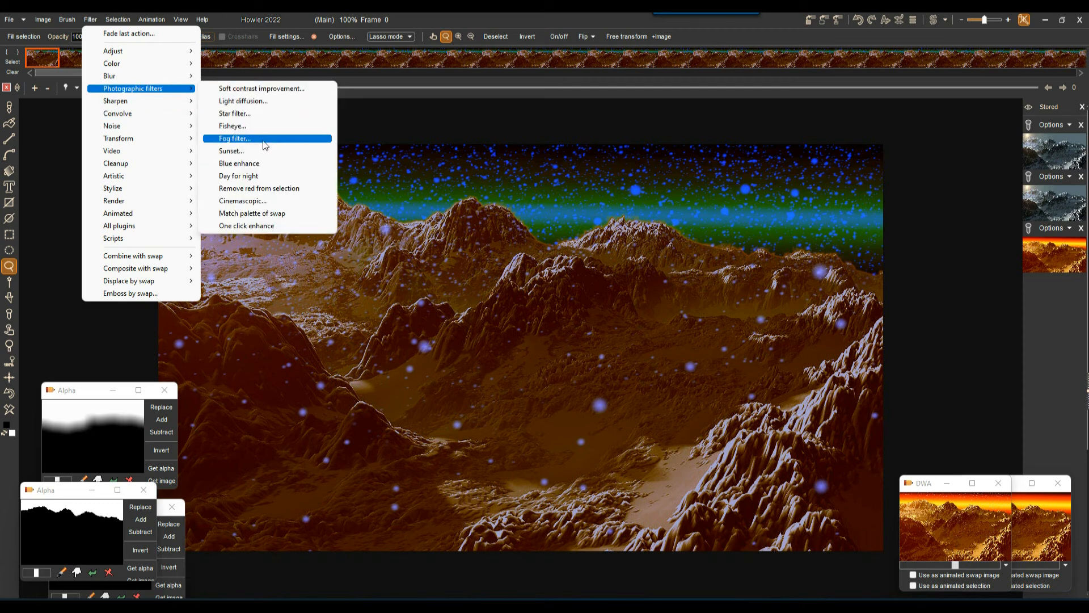
left_click(151, 20)
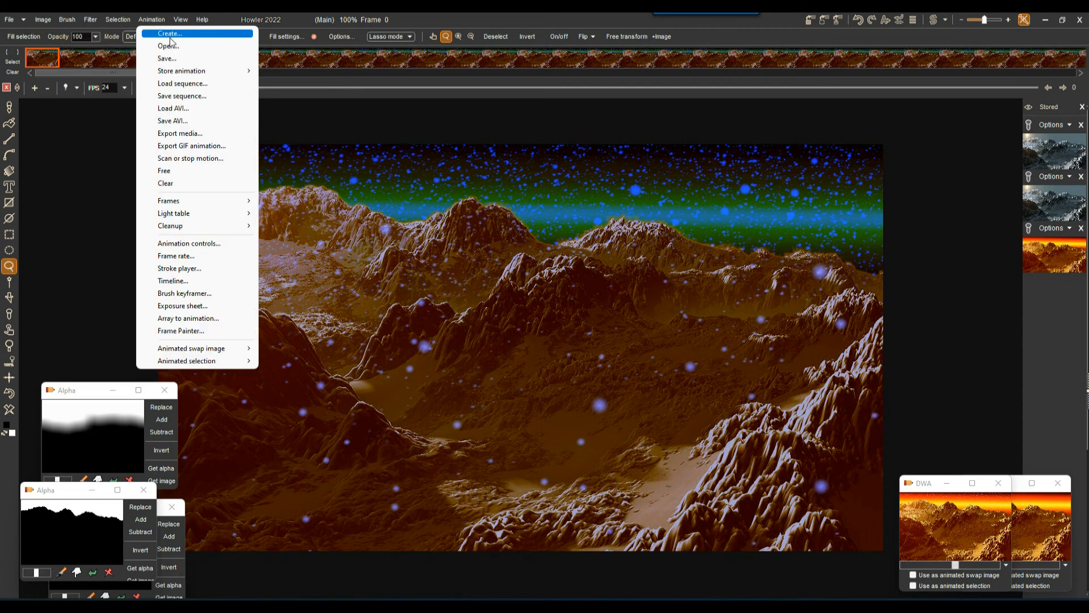
mouse_move(185, 70)
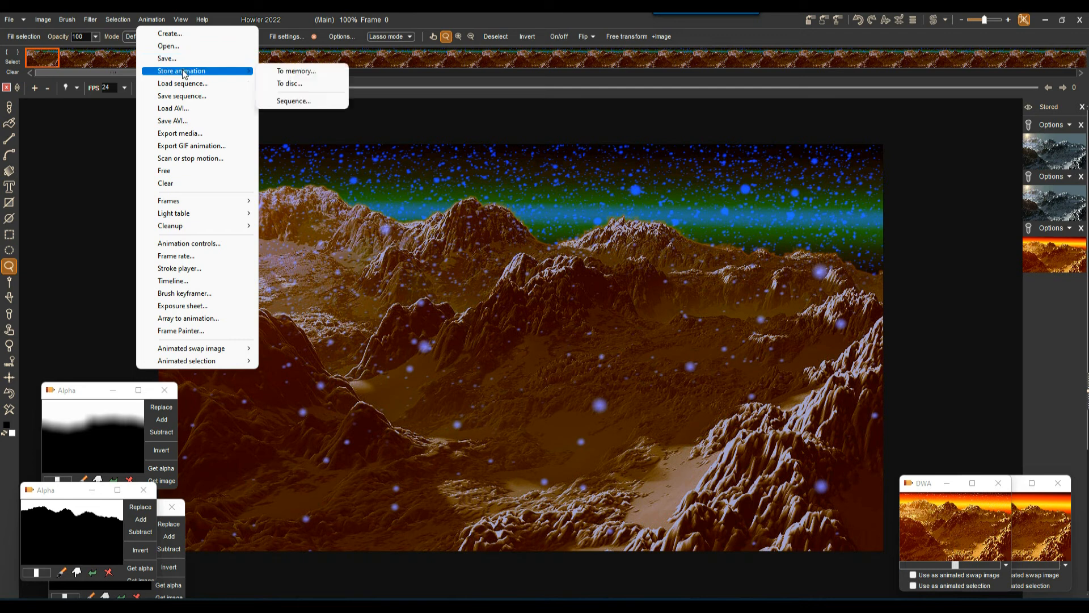
left_click(284, 83)
left_click_drag(350, 480, 965, 393)
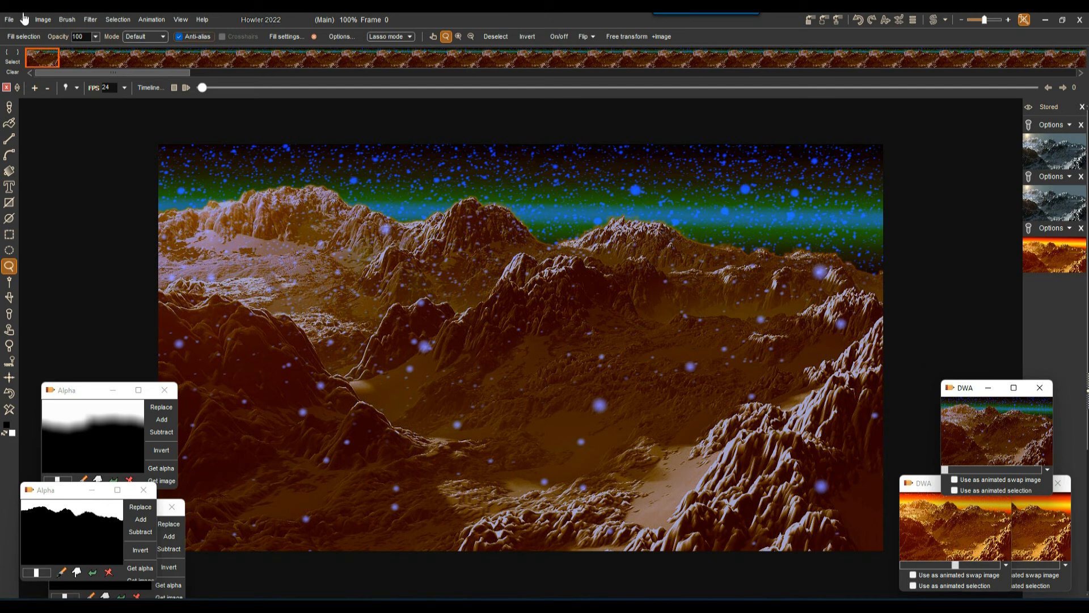
- Apply a light blue fog filter with opacity 163 to all frames of the animation
left_click(90, 19)
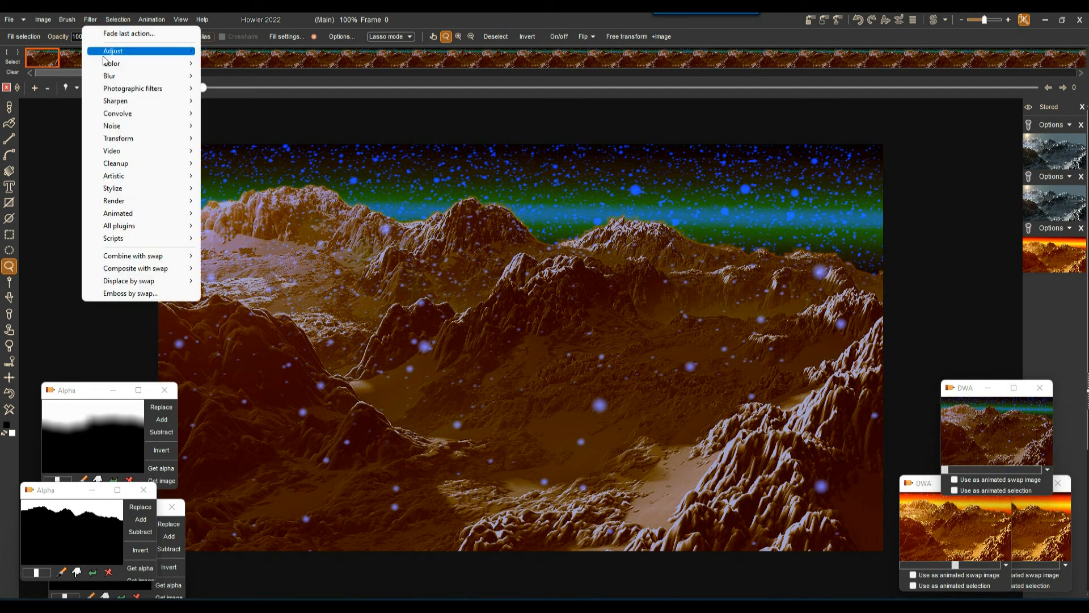
mouse_move(138, 88)
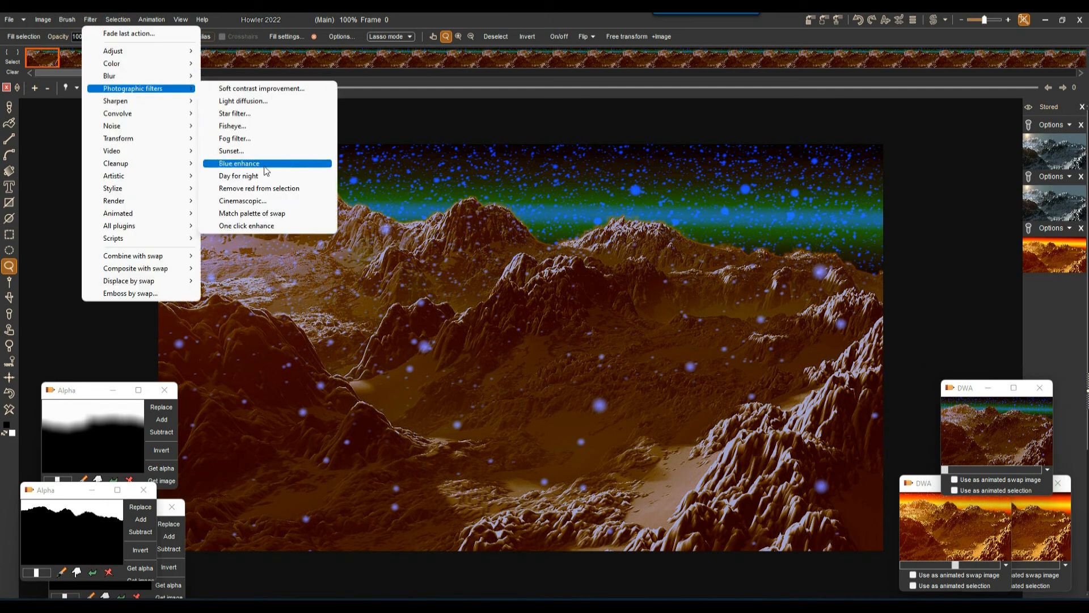
left_click(243, 143)
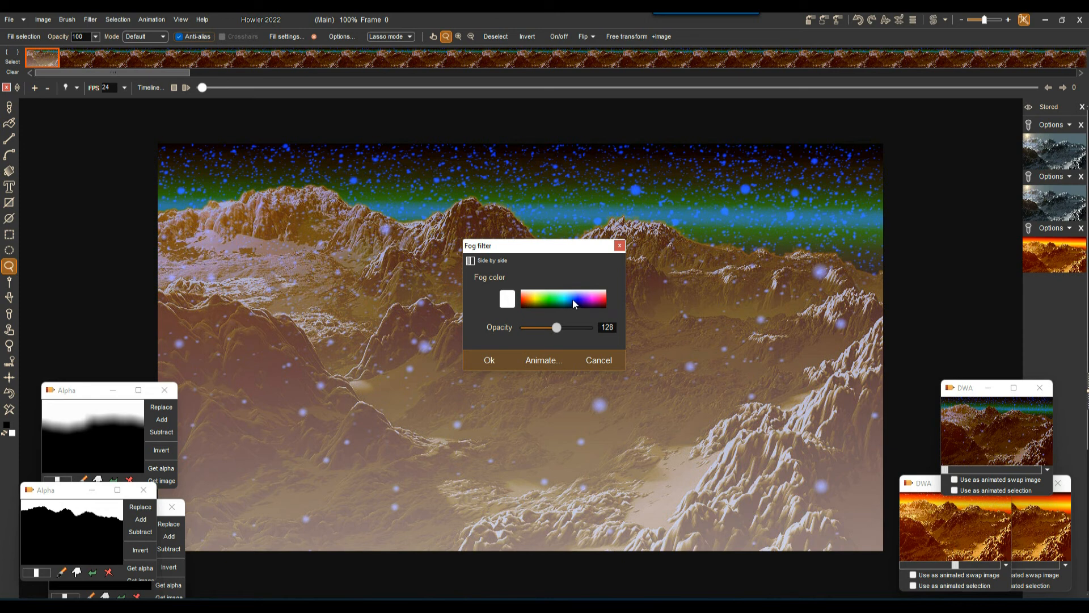
left_click_drag(573, 292, 566, 331)
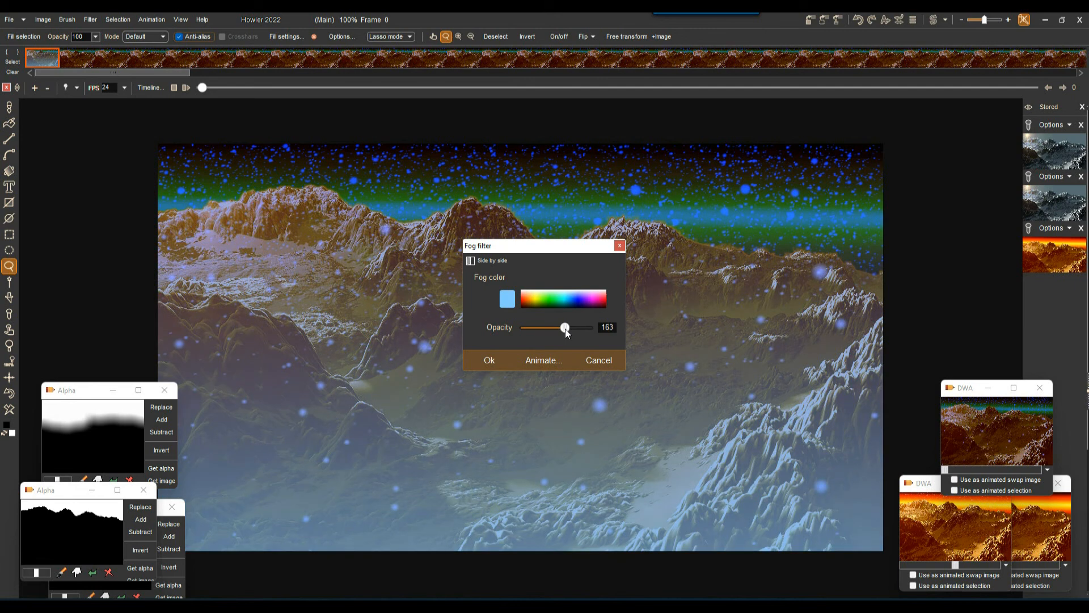
left_click(532, 360)
left_click(480, 363)
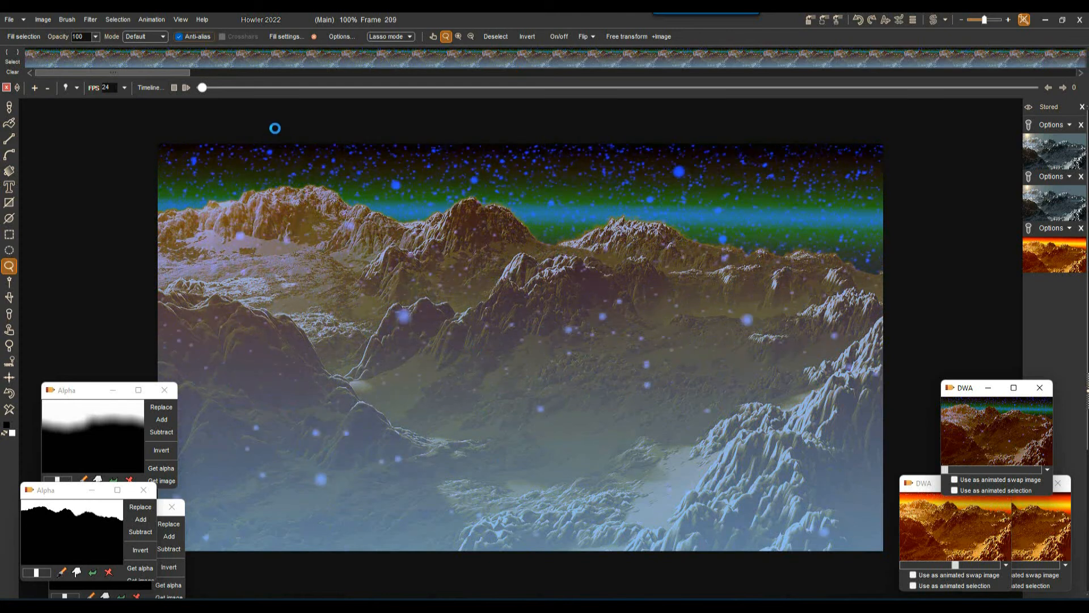
- Apply the Day for night photographic filter to all frames of the animation
left_click(93, 19)
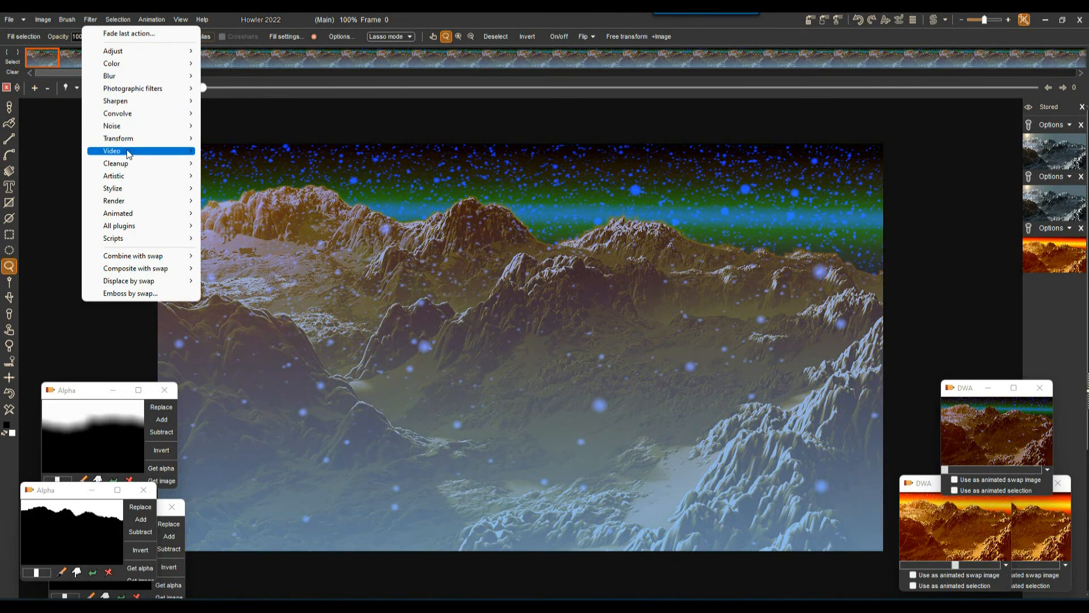
mouse_move(135, 90)
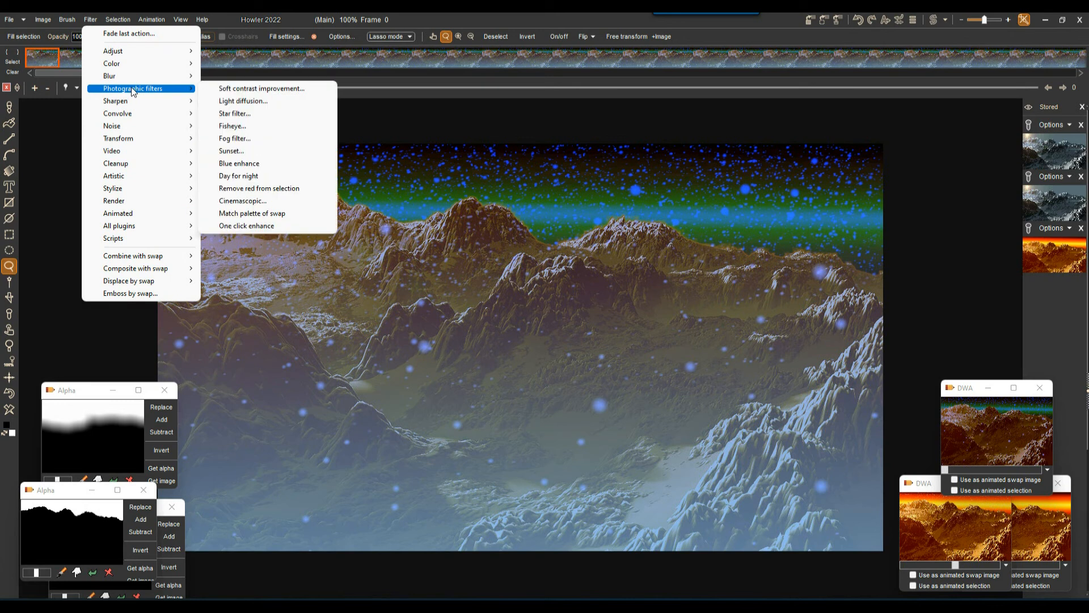
left_click(261, 176)
left_click_drag(515, 285, 412, 355)
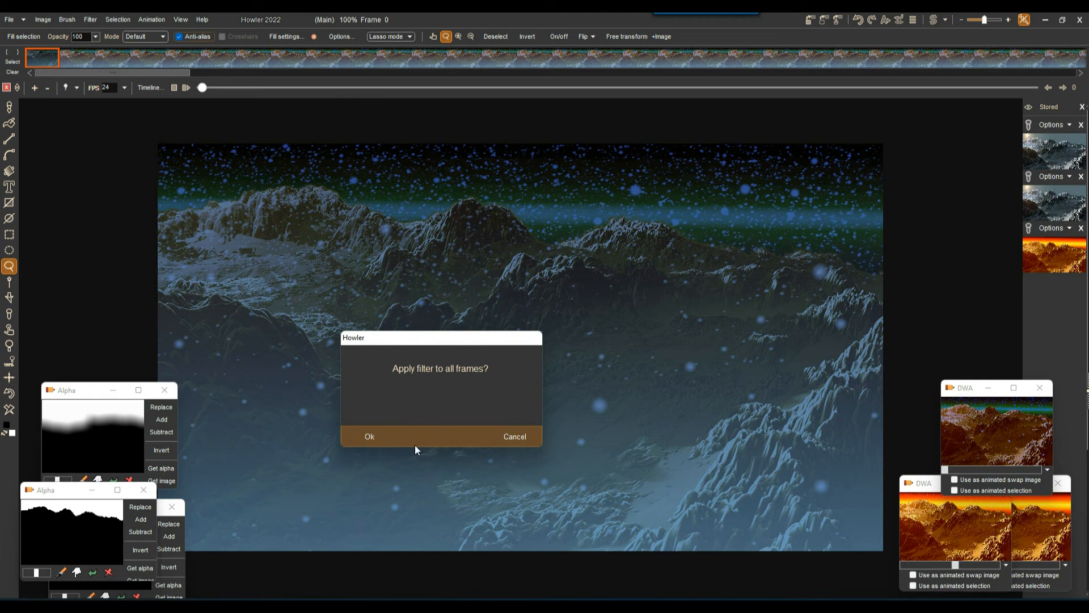
left_click(373, 437)
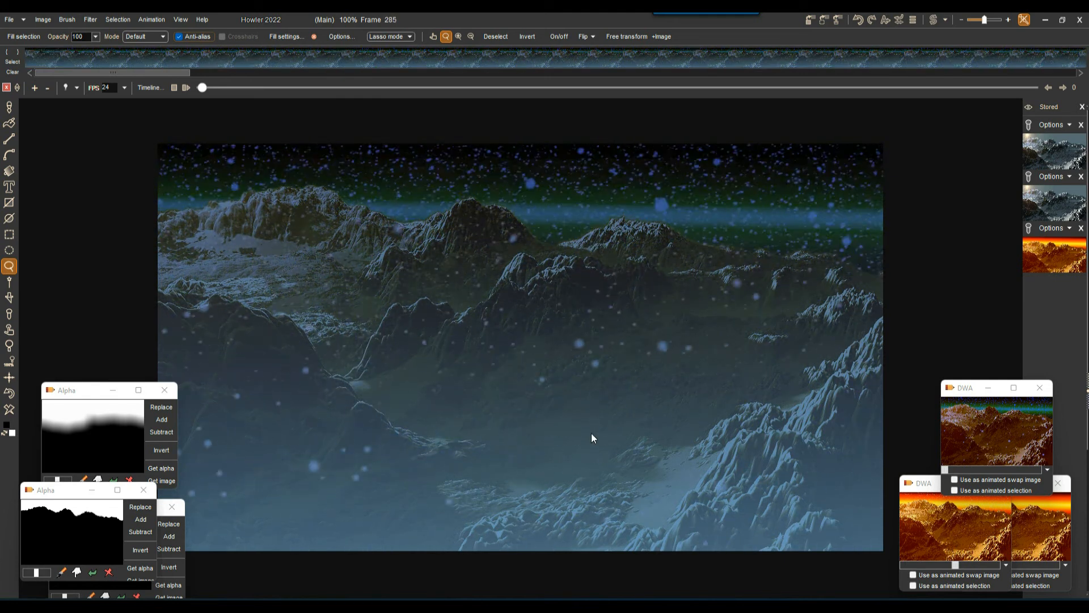
- Apply Soft contrast improvement with softness 5, exposure 173 and level 136 to all frames
left_click(93, 19)
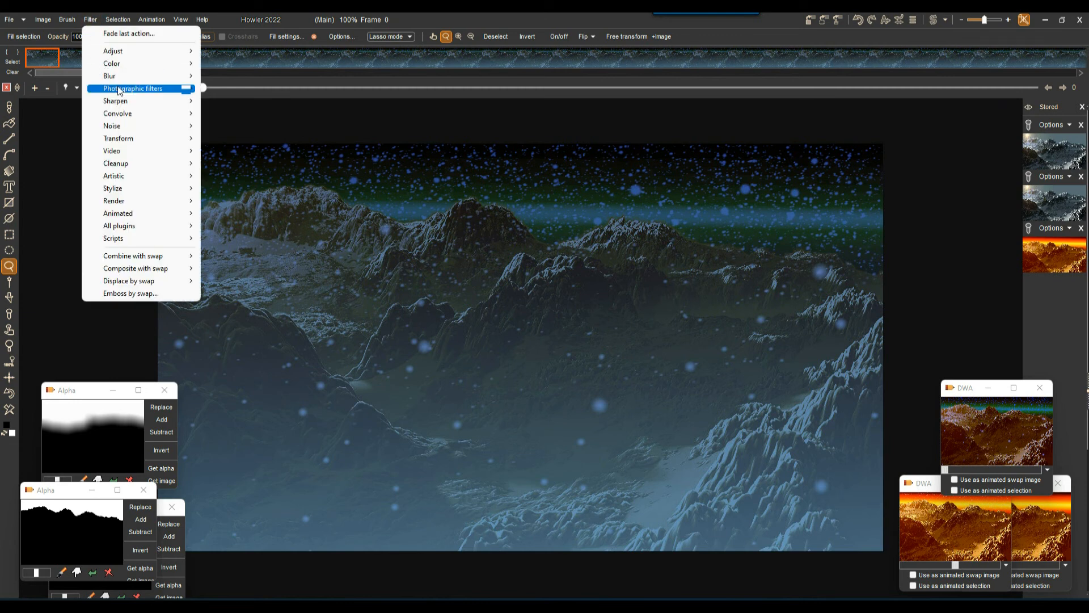
mouse_move(170, 88)
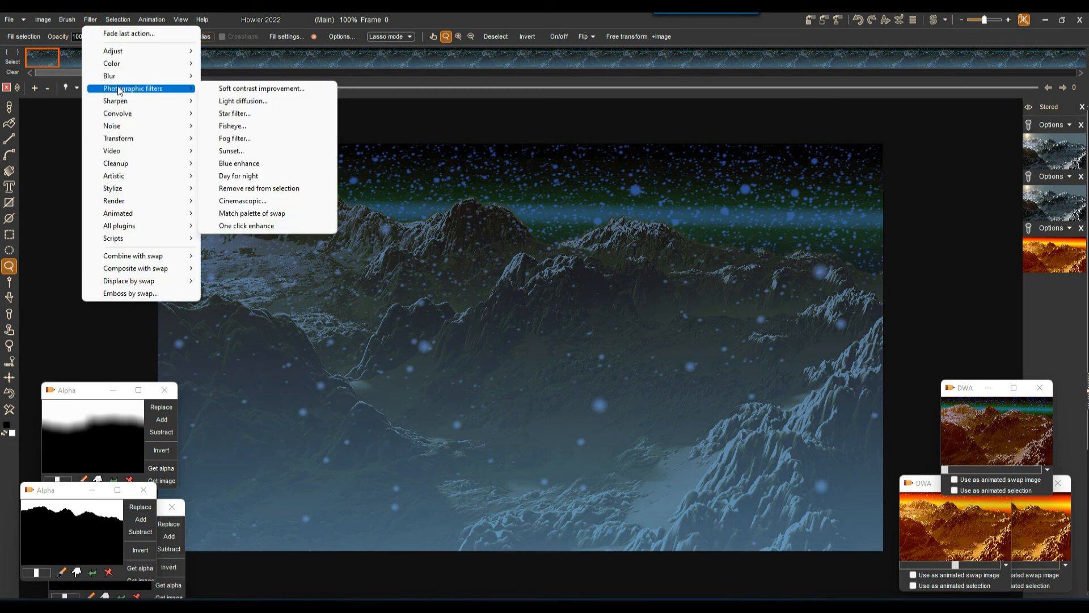
left_click(253, 90)
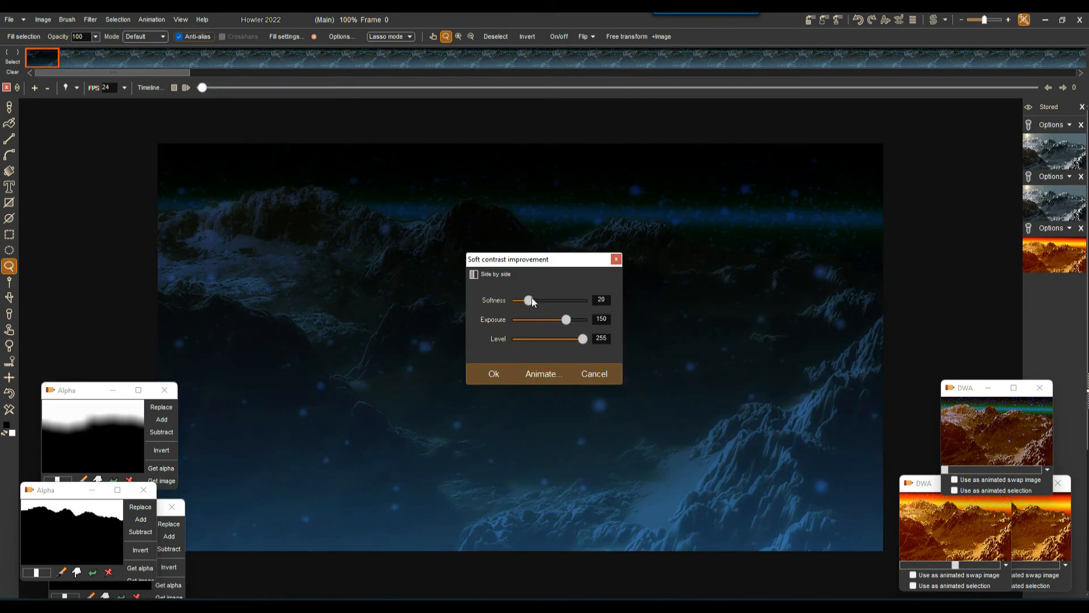
left_click_drag(529, 302, 553, 345)
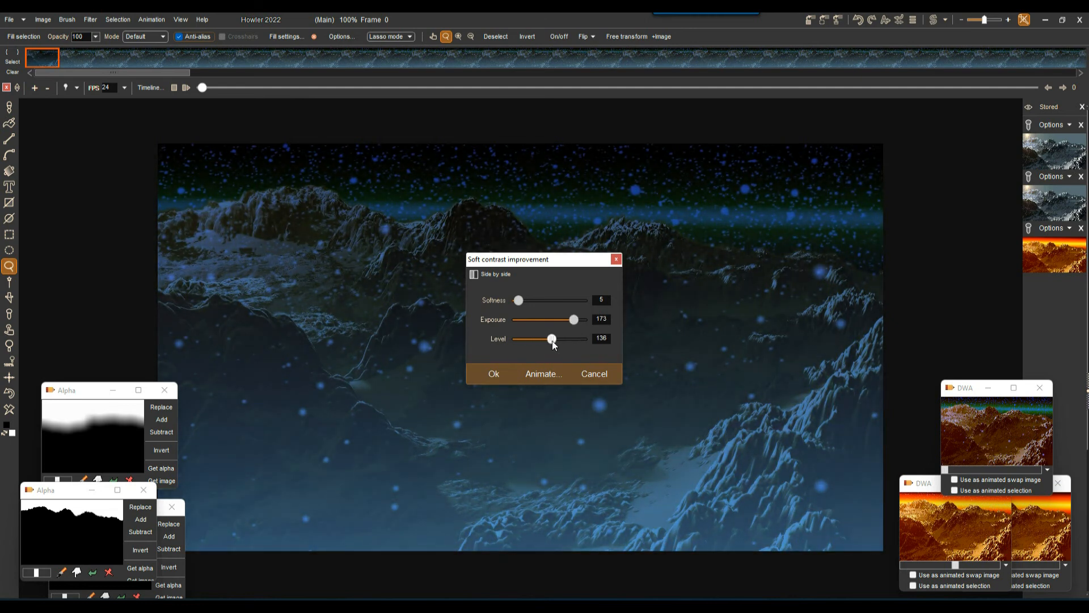
left_click(553, 370)
left_click(477, 363)
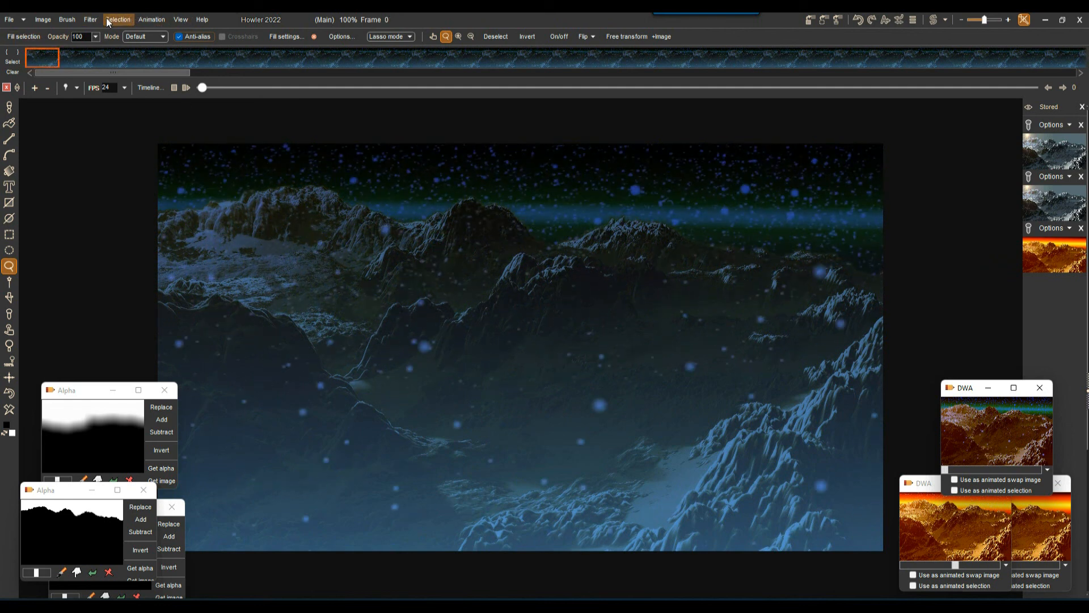
- Apply Light diffusion with radius 32 and gain 106 to all frames of the animation
left_click(90, 19)
mouse_move(139, 90)
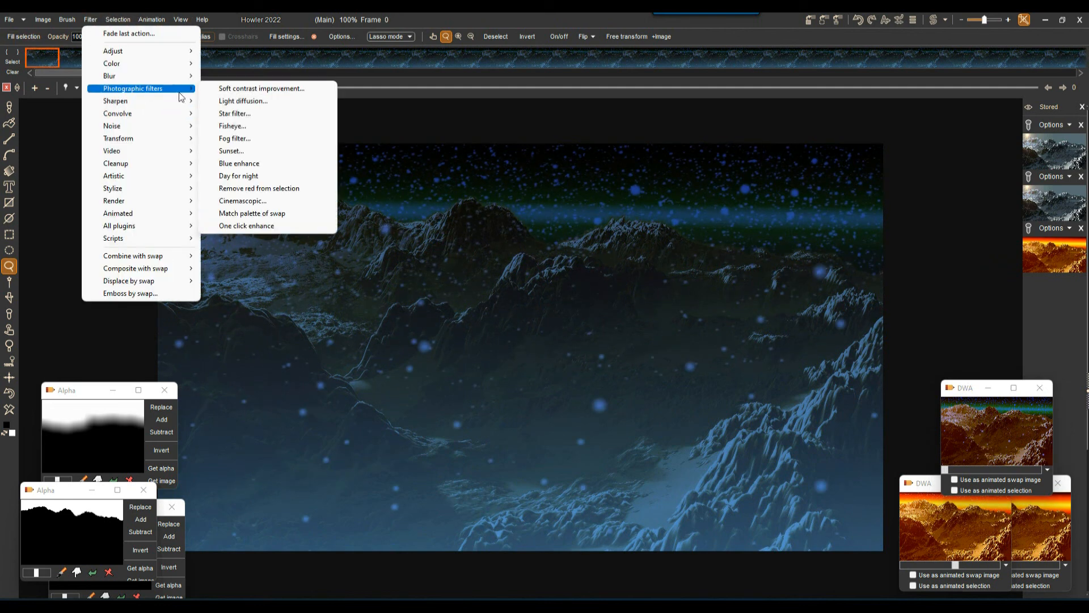
left_click(252, 102)
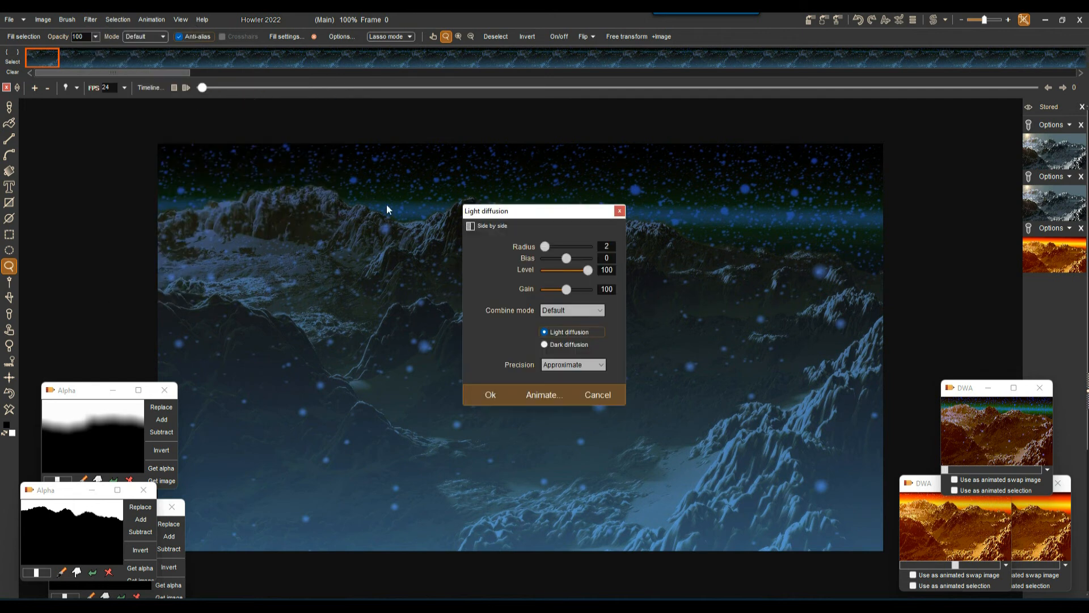
left_click_drag(527, 215, 527, 241)
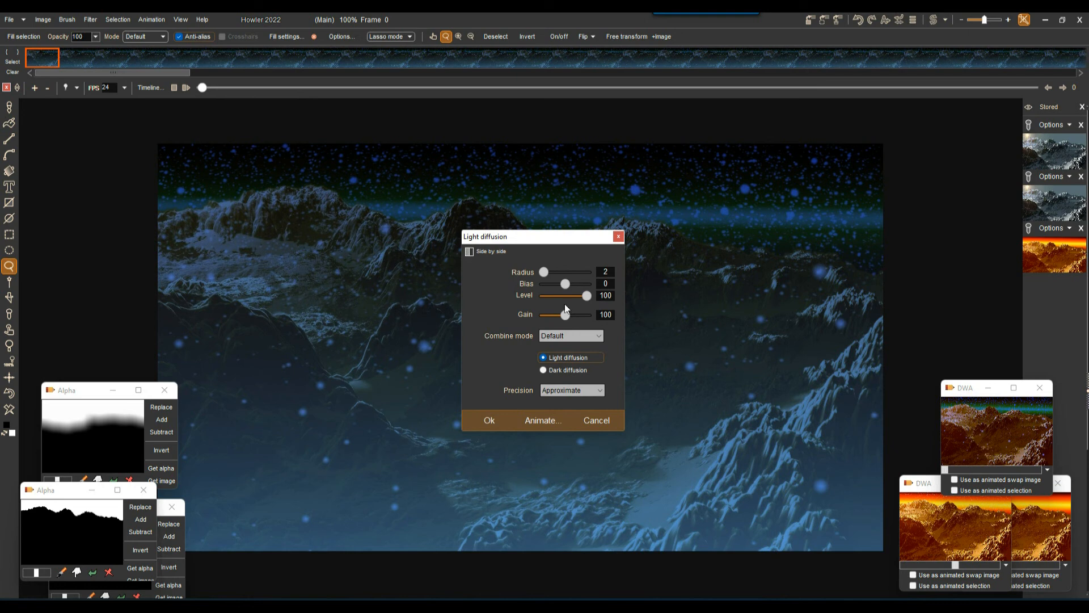
mouse_move(545, 272)
left_mouse_down()
mouse_move(589, 274)
mouse_move(557, 275)
left_mouse_up()
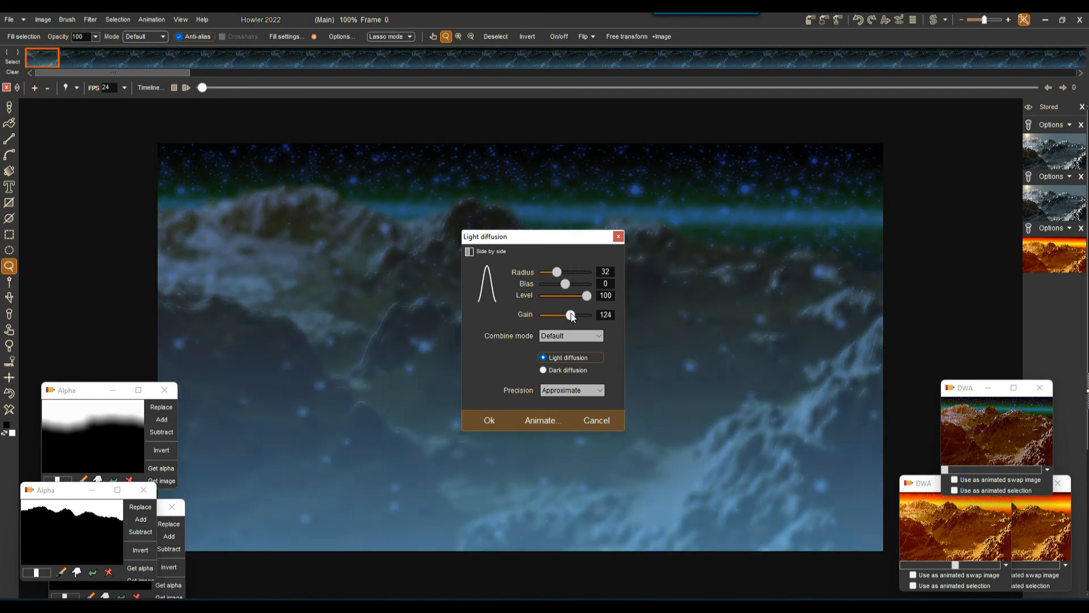
left_click_drag(568, 313, 567, 316)
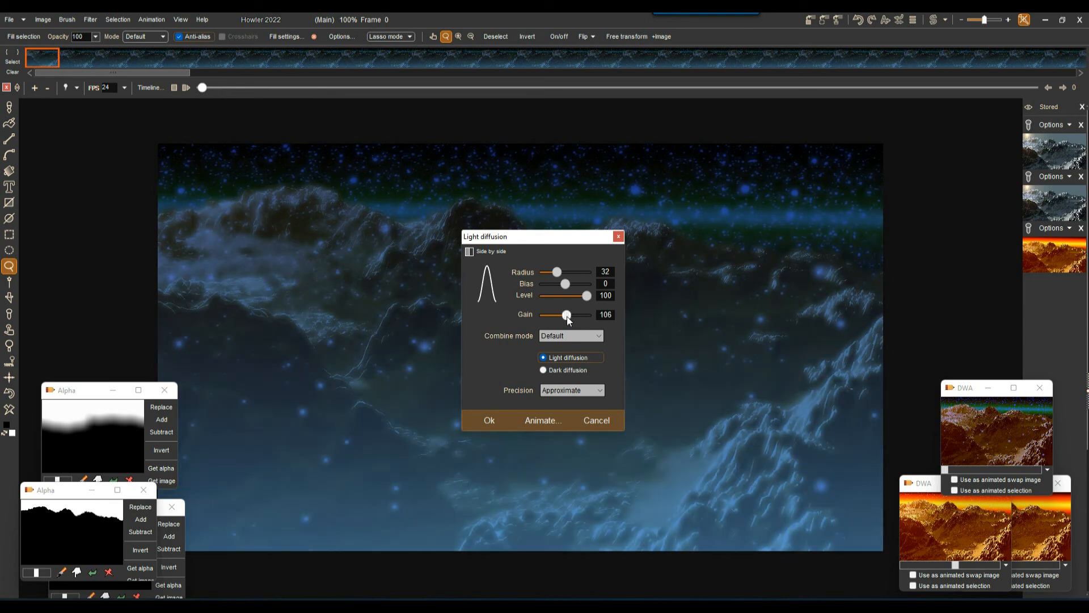
left_click(542, 421)
left_click(478, 372)
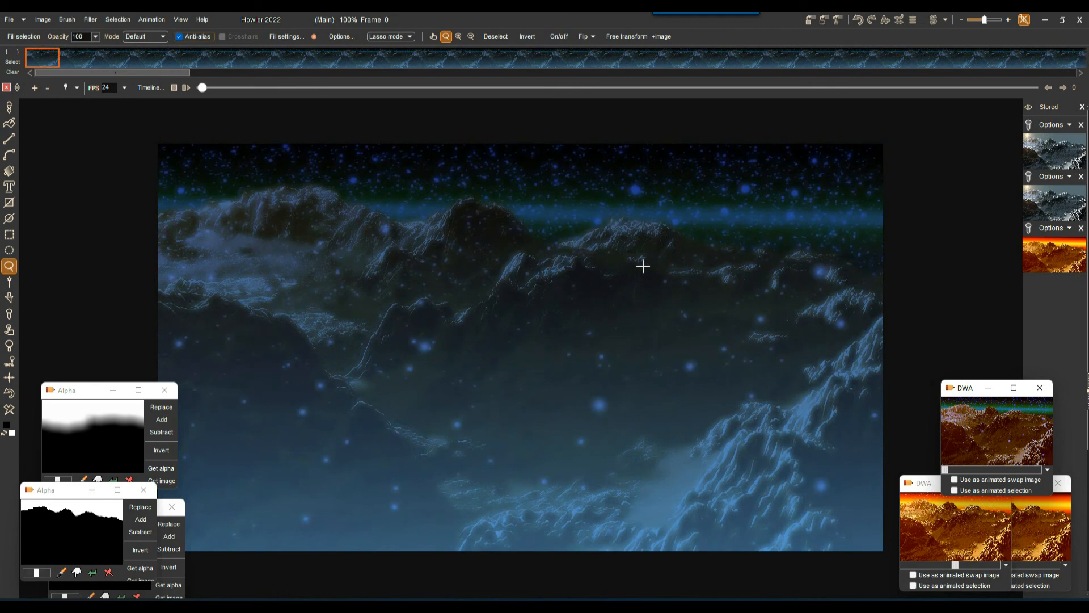
- Play back the graded snowfall animation and return to its first frame
left_click(188, 87)
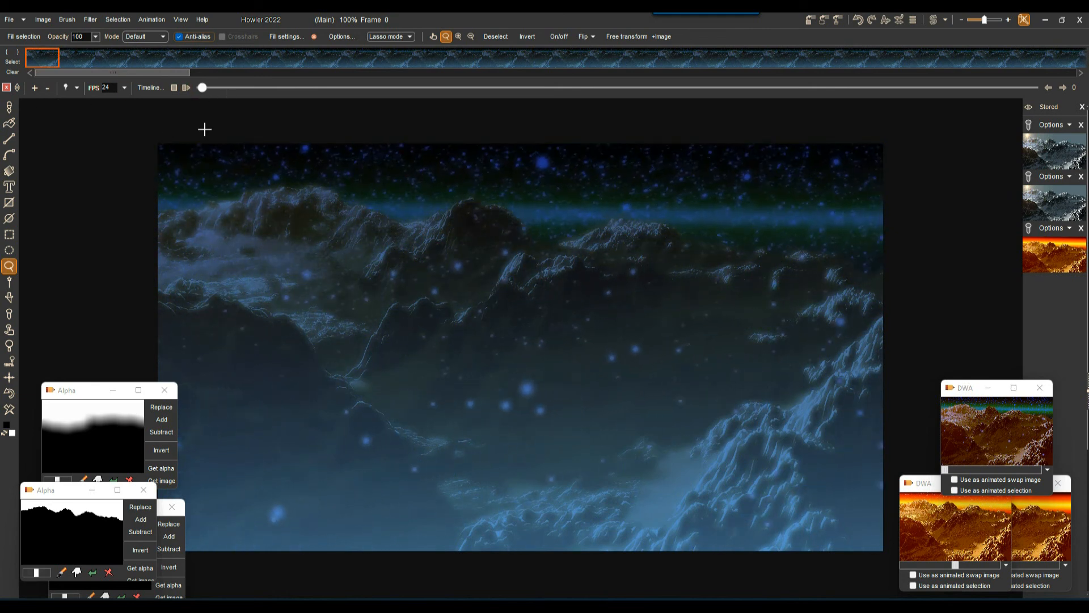
mouse_move(202, 90)
left_mouse_down()
mouse_move(221, 89)
mouse_move(196, 91)
left_mouse_up()
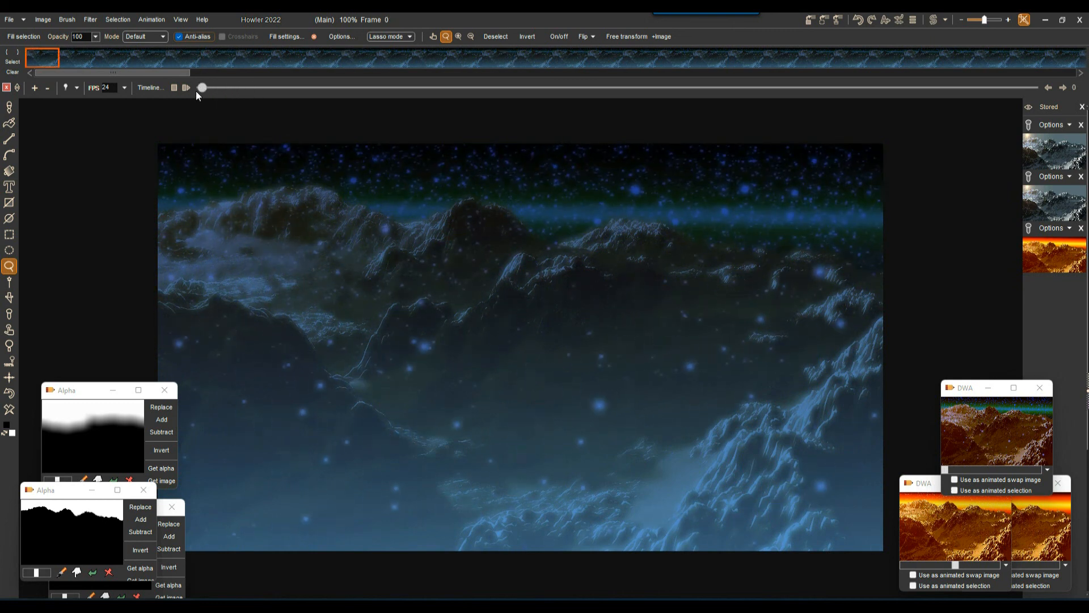
- Store the graded animation in memory and place its preview window above the stored alpha selections
left_click(150, 19)
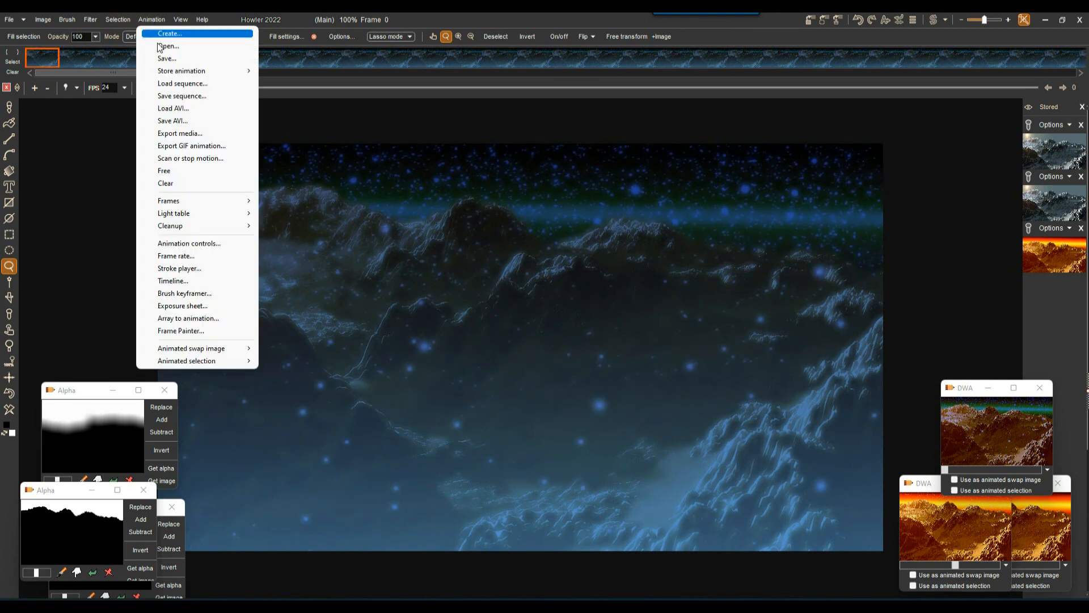
mouse_move(180, 71)
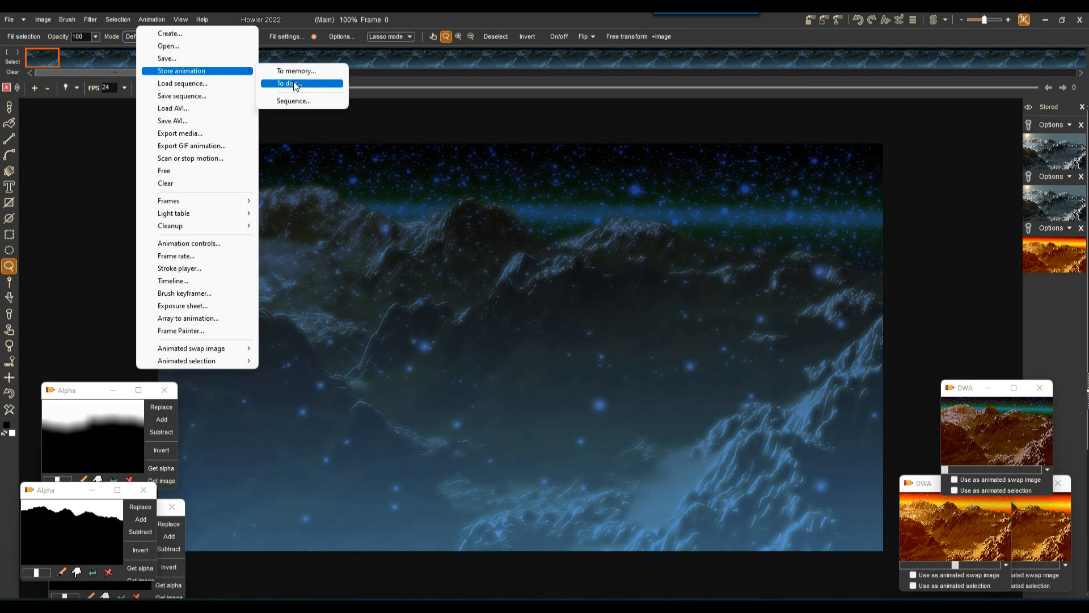
left_click(295, 71)
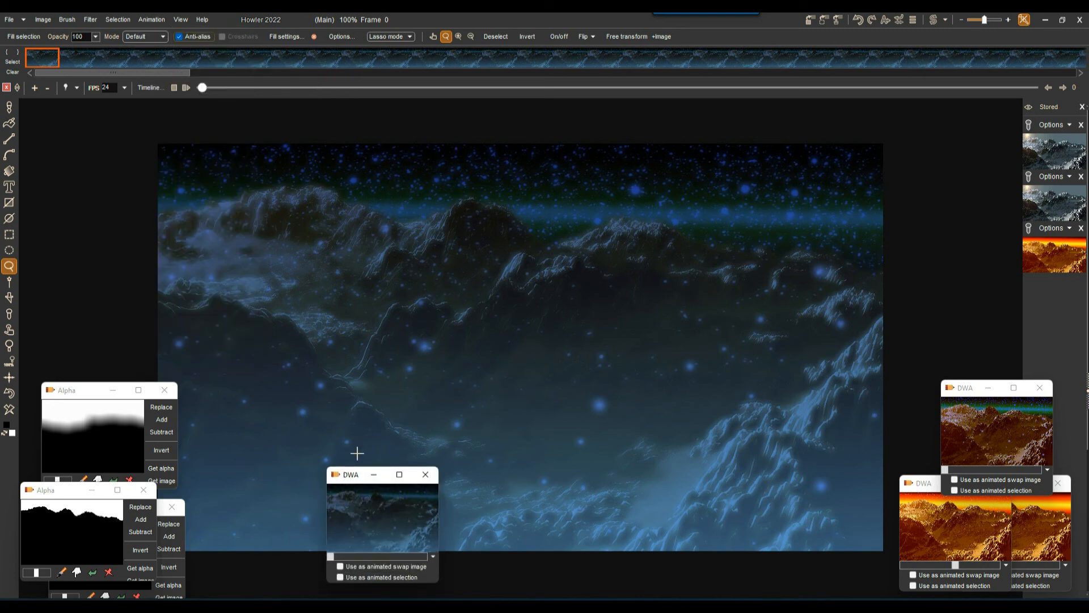
left_click_drag(352, 481, 53, 337)
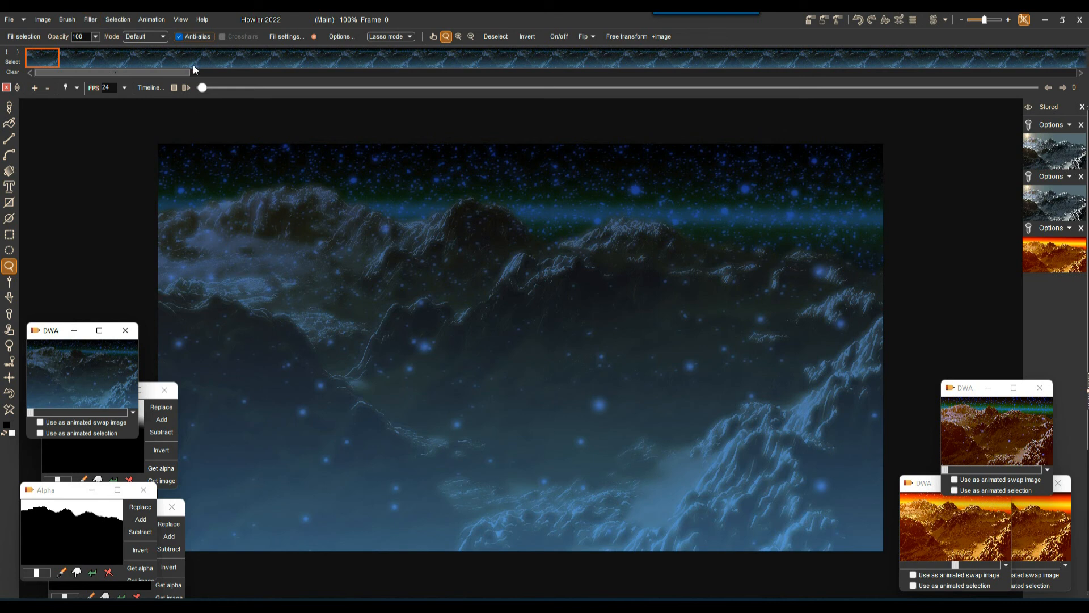
- Start a color adjustment, reset its multipliers and raise the blue multiplier to 131
left_click(89, 20)
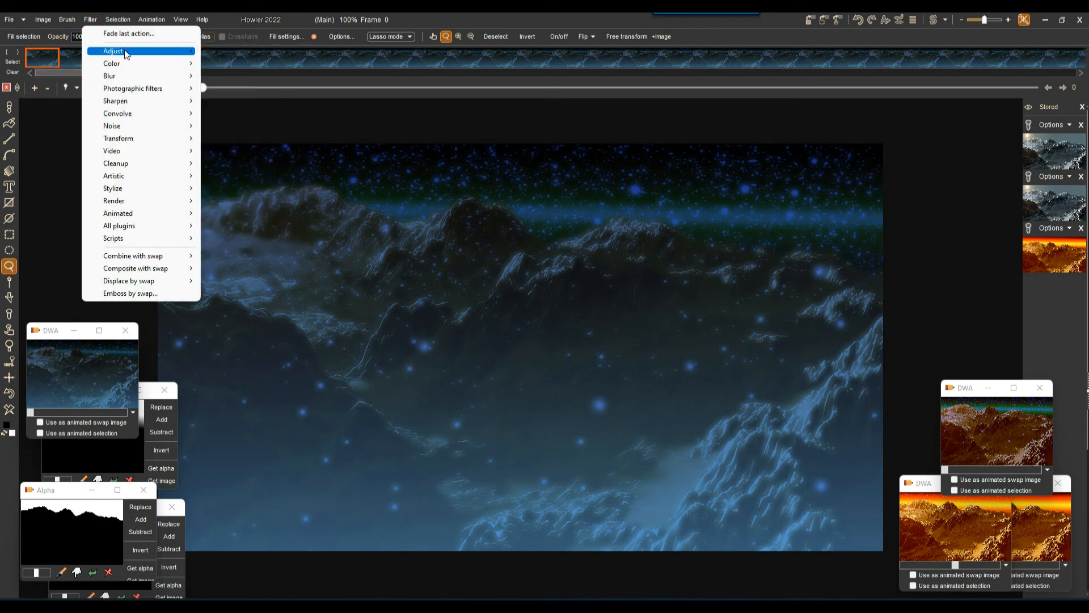
mouse_move(124, 50)
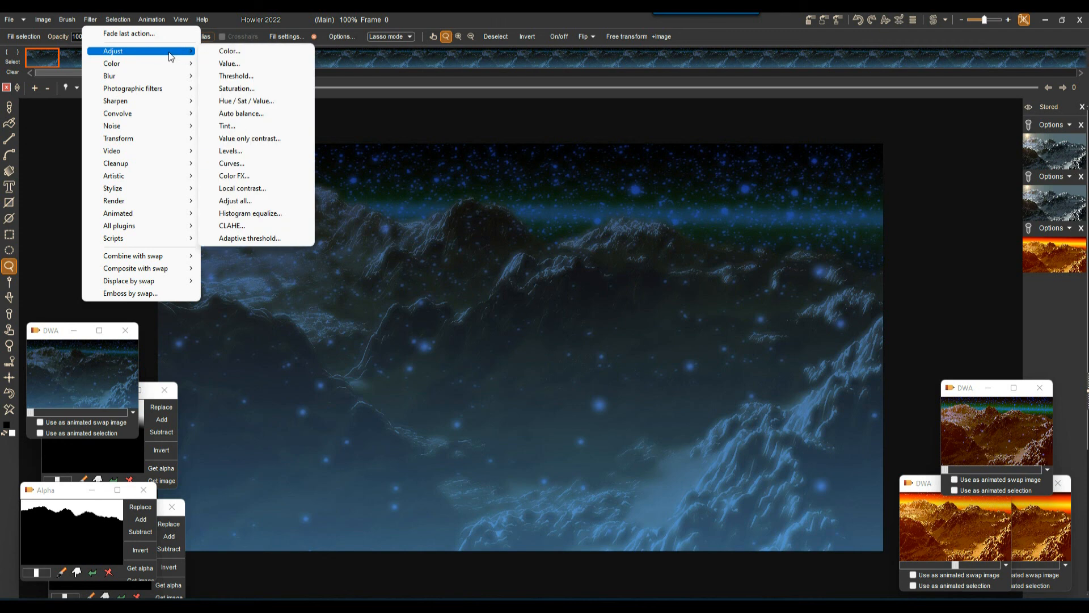
left_click(229, 51)
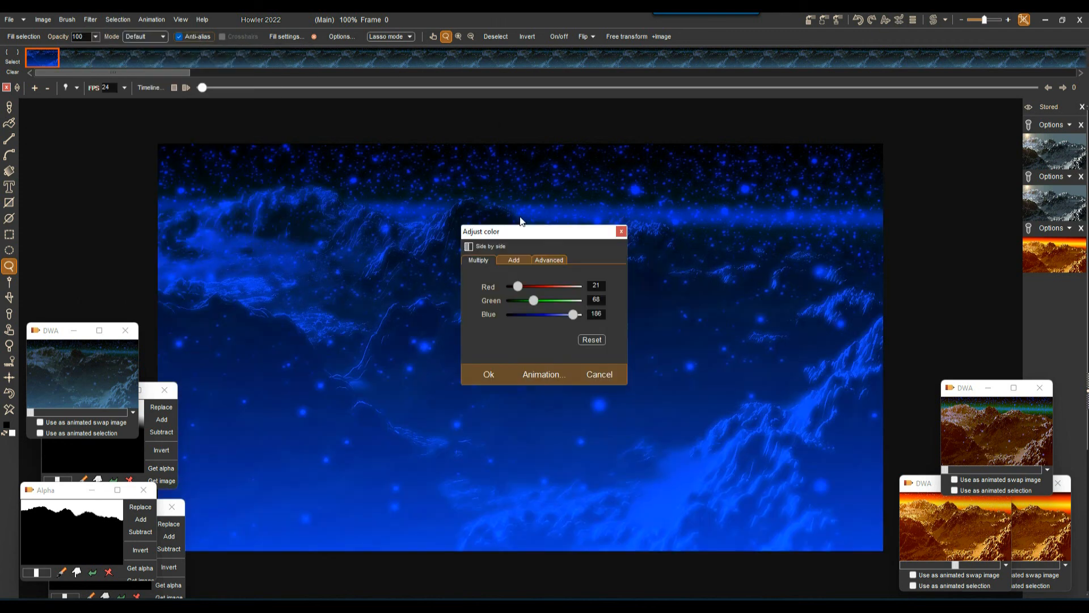
left_click(591, 338)
left_click_drag(548, 318, 555, 315)
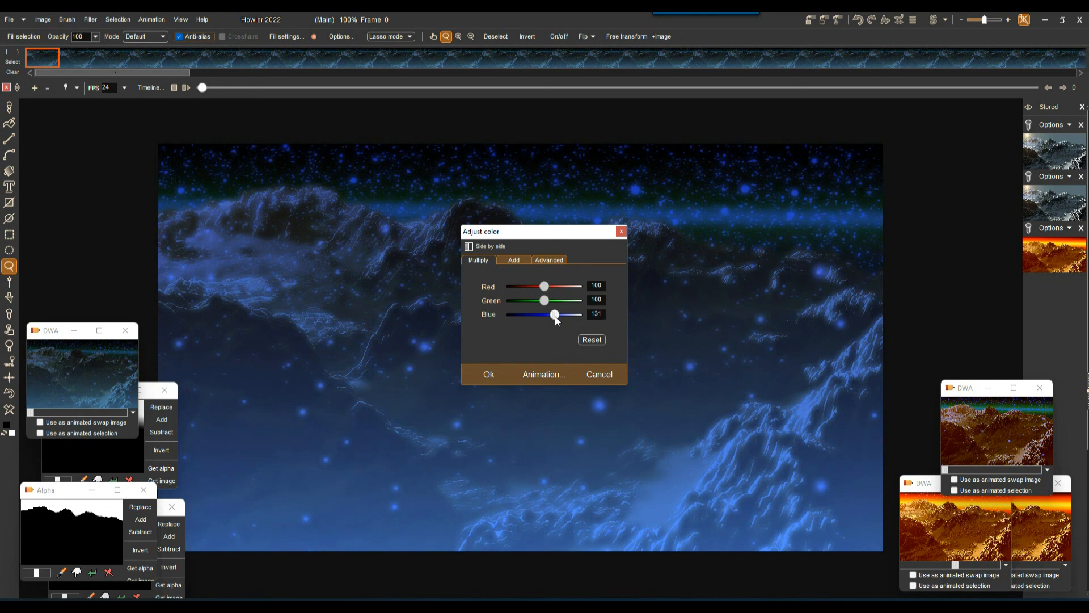
- Set the additive blue to 23, slightly lower the additive red, and apply the color adjustment to all frames
left_click(513, 260)
left_click_drag(544, 316, 548, 319)
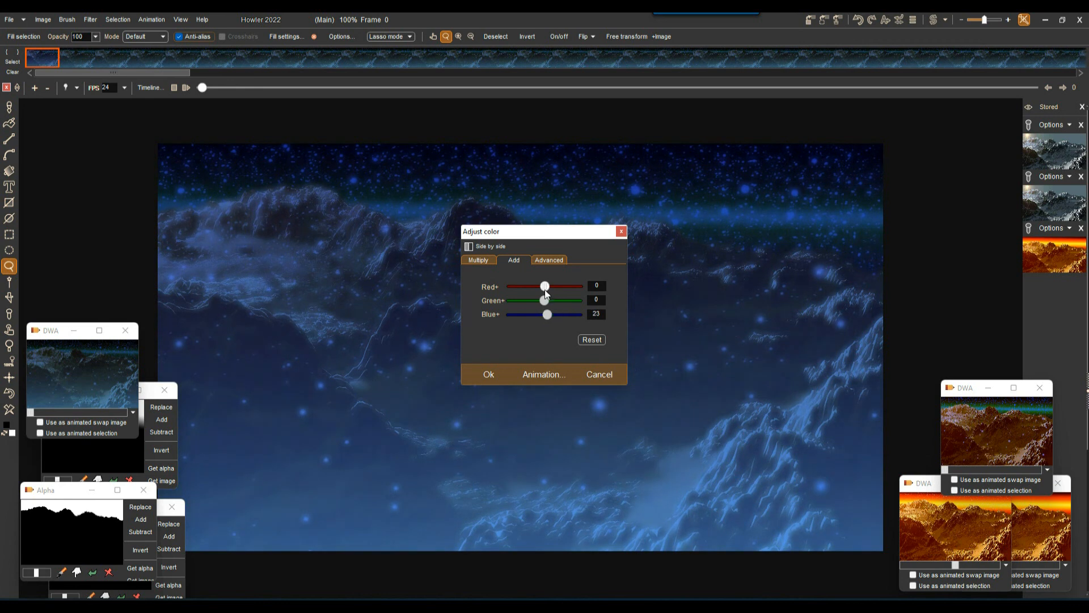
left_click_drag(546, 293, 541, 296)
left_click(542, 374)
left_click(476, 365)
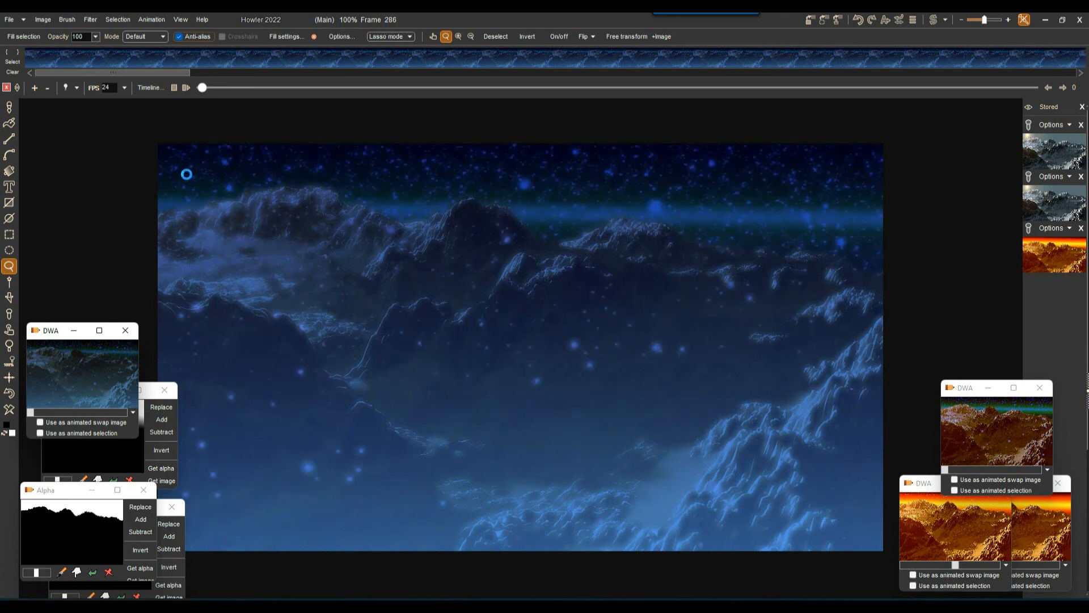
- Bring up the timeline editor beside the canvas and choose the animated Lens flare filter
left_click(151, 87)
left_click_drag(192, 108, 91, 128)
left_click(83, 141)
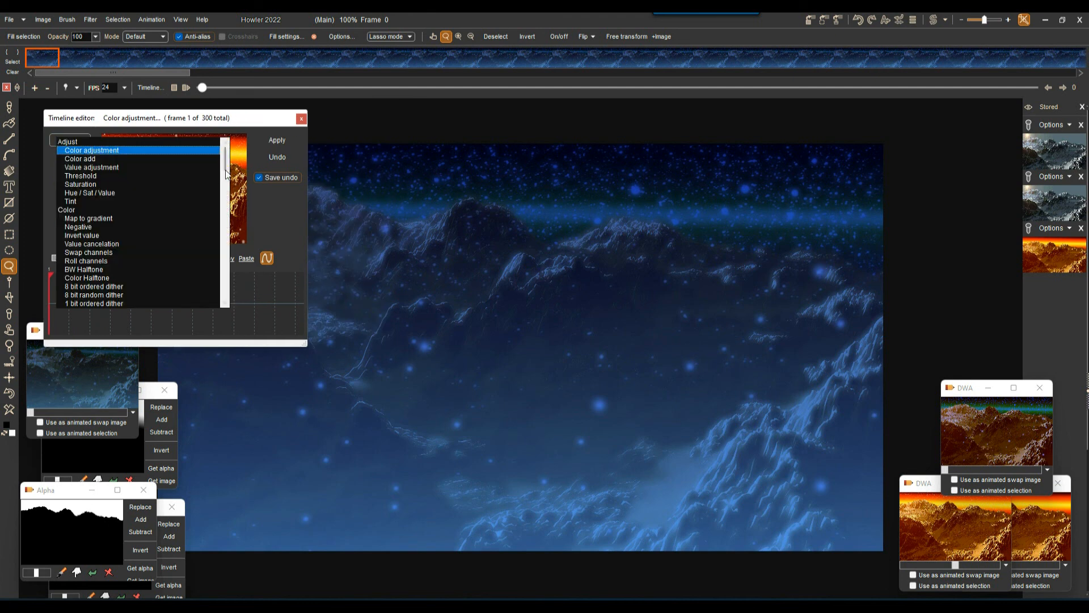
left_click_drag(226, 165, 228, 304)
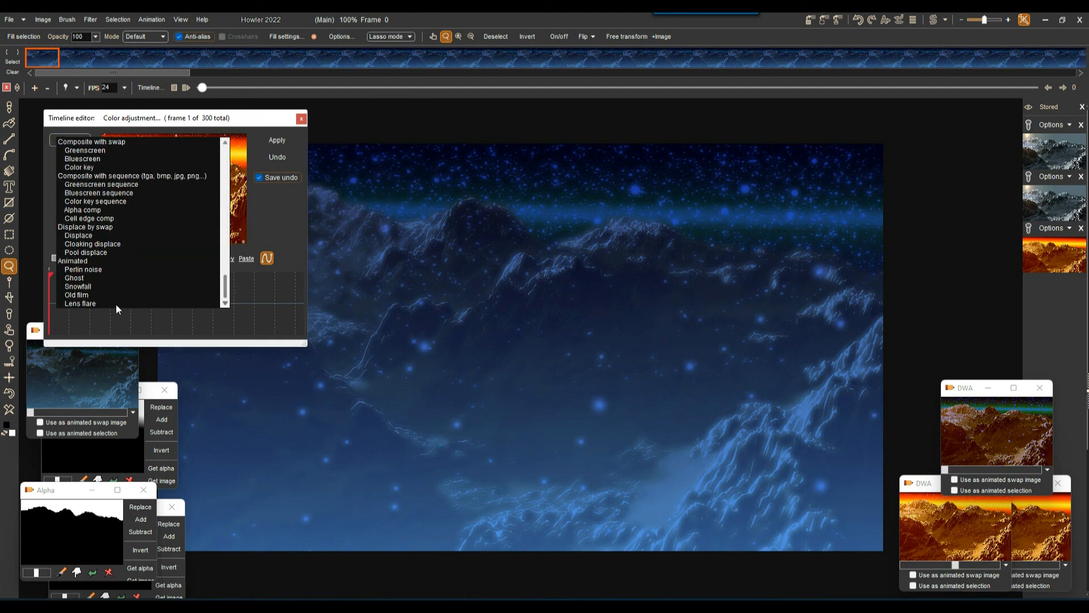
left_click(81, 304)
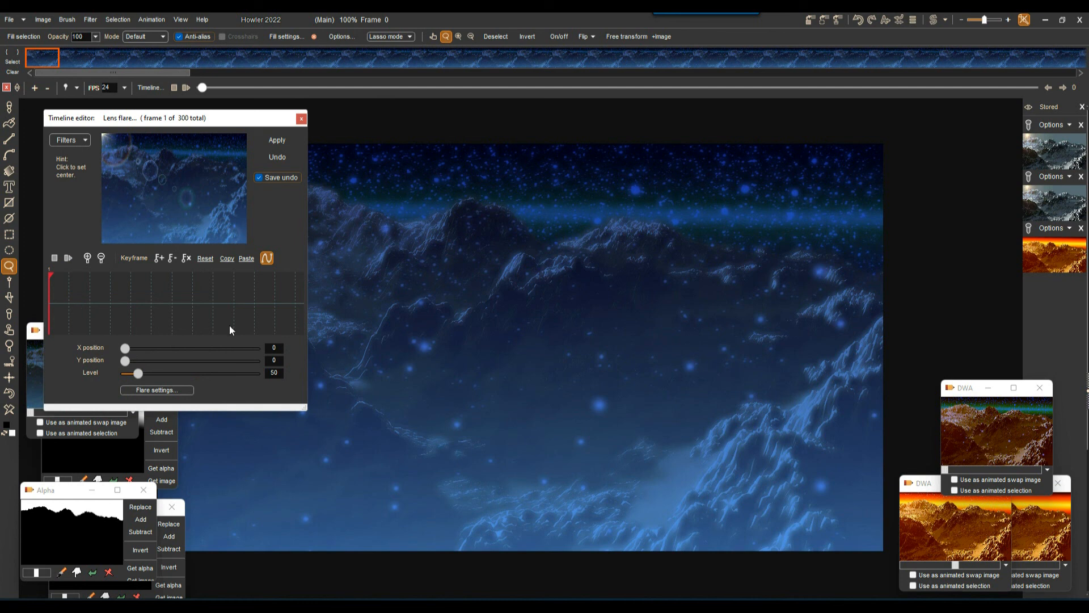
- Choose the blue flare preset with multicolored reflections, center it at X 7 and Y 7, and set its level to 73
left_click(155, 390)
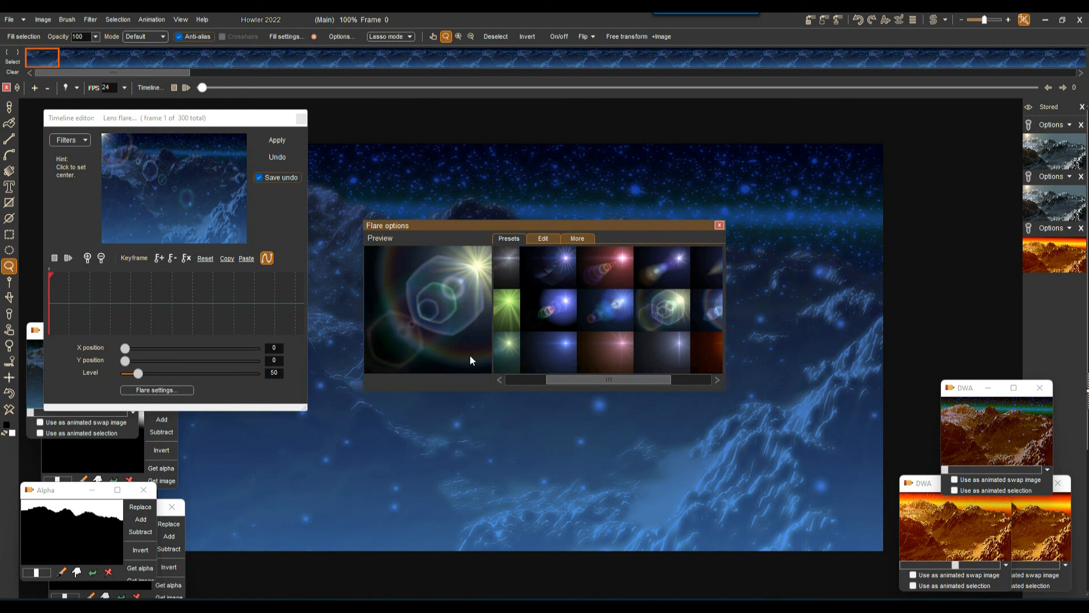
left_click(564, 346)
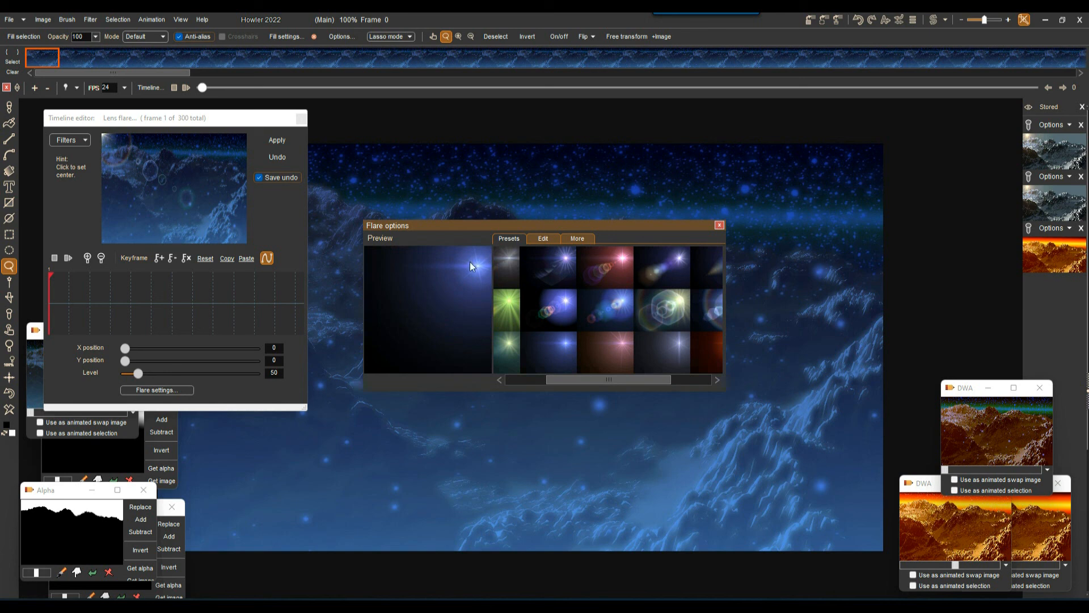
left_click(112, 140)
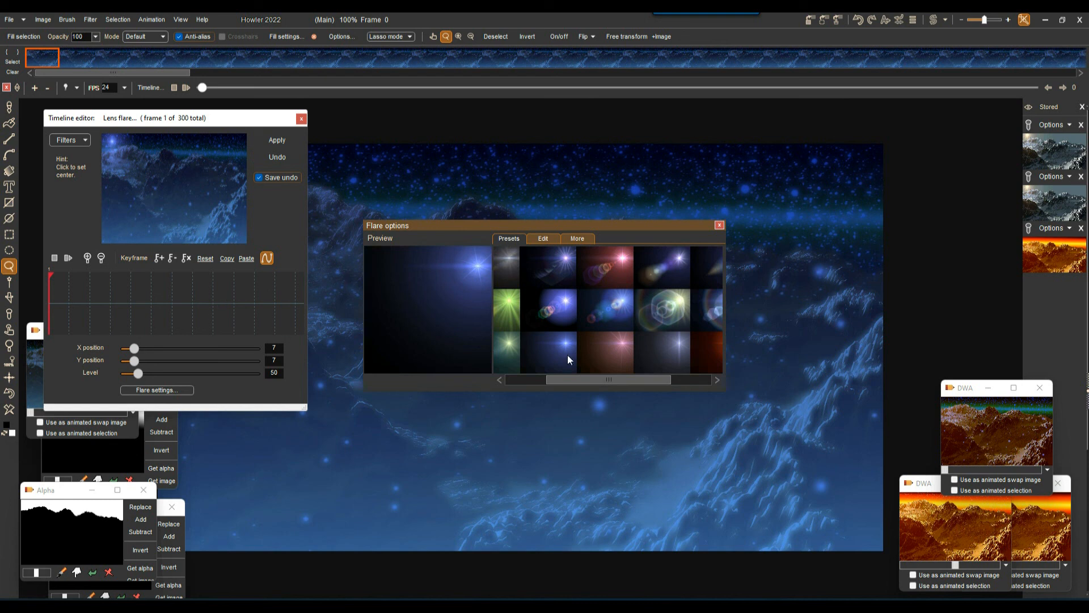
left_click(608, 305)
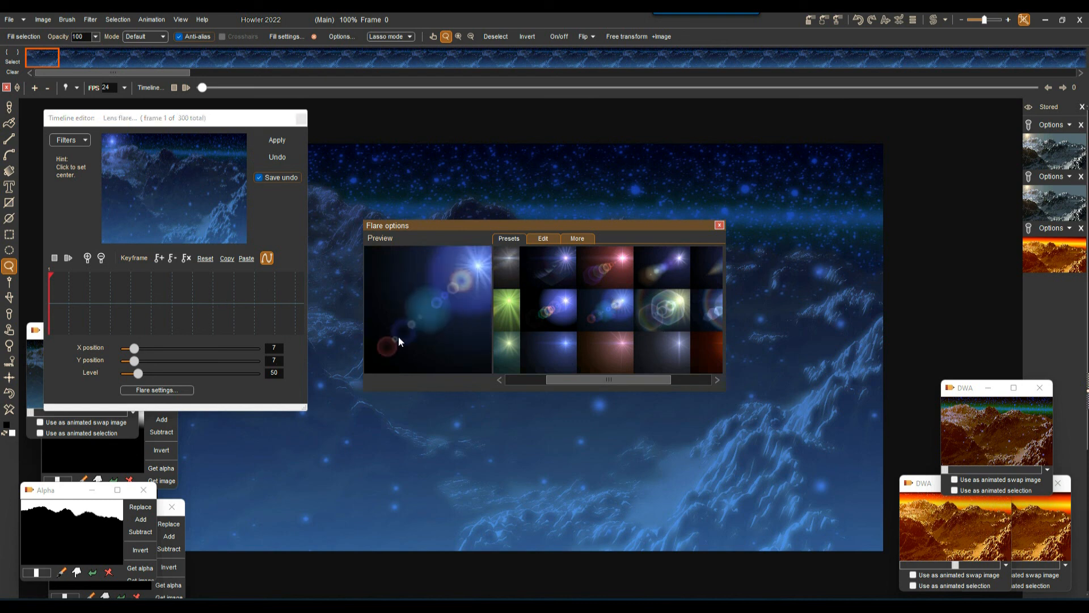
left_click_drag(138, 376, 144, 377)
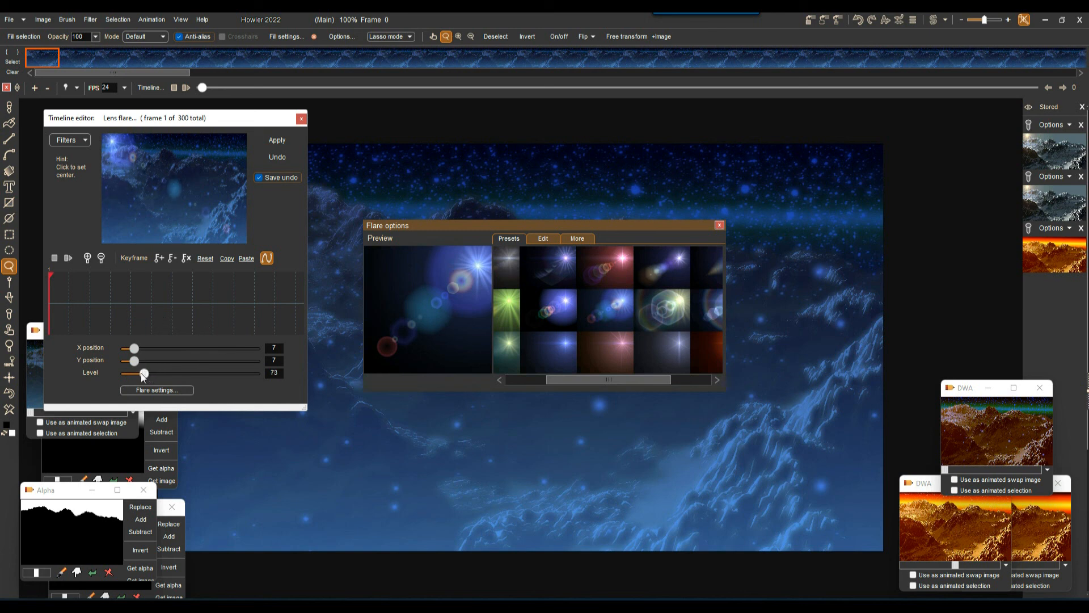
- Apply the lens flare across the animation, close the flare windows and play back the frames
left_click(282, 139)
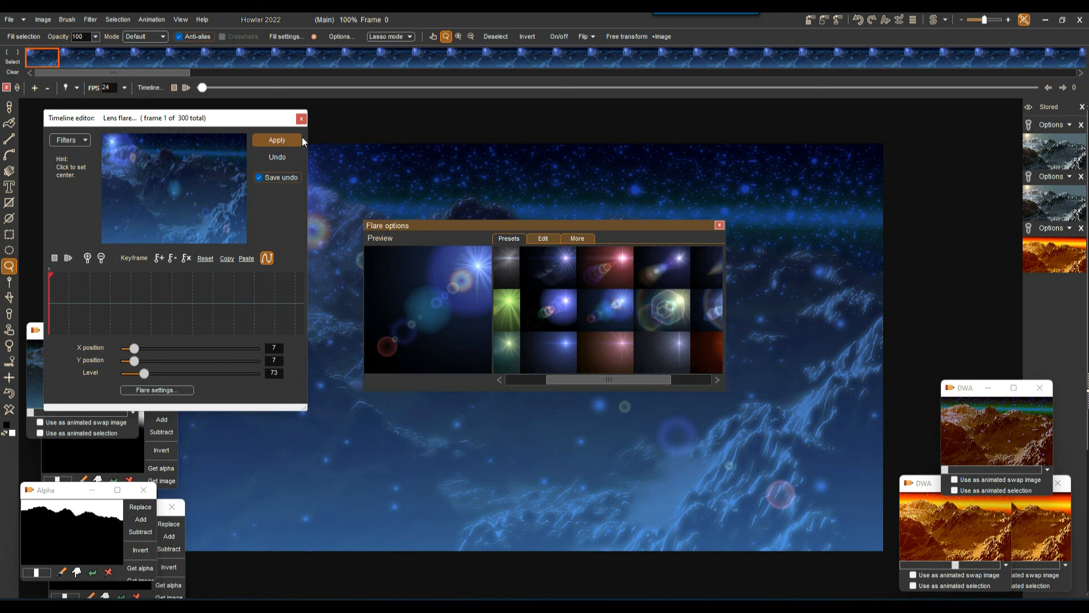
left_click(301, 118)
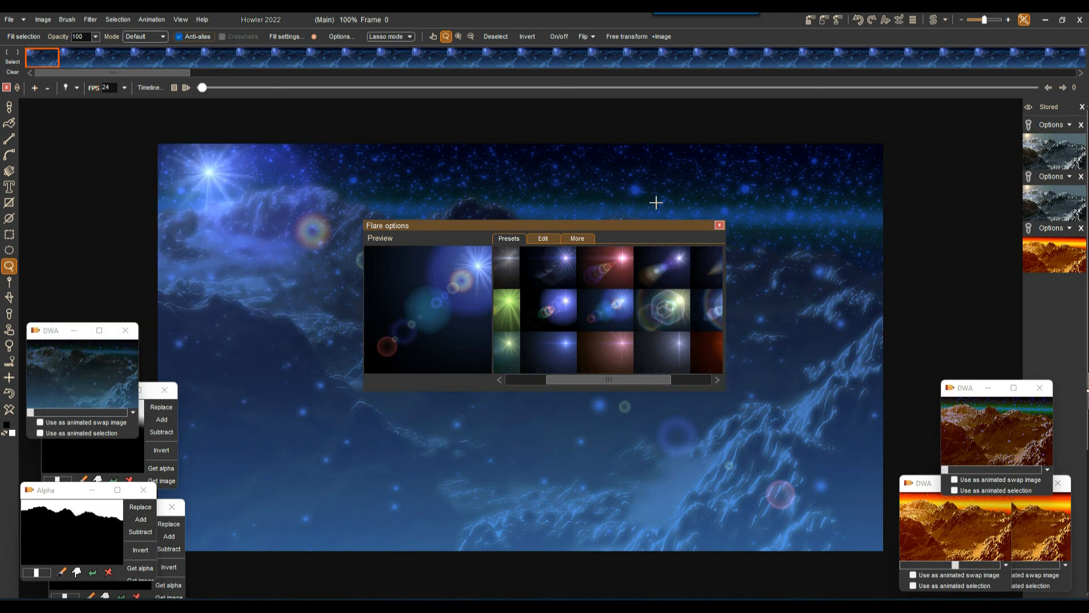
left_click(719, 225)
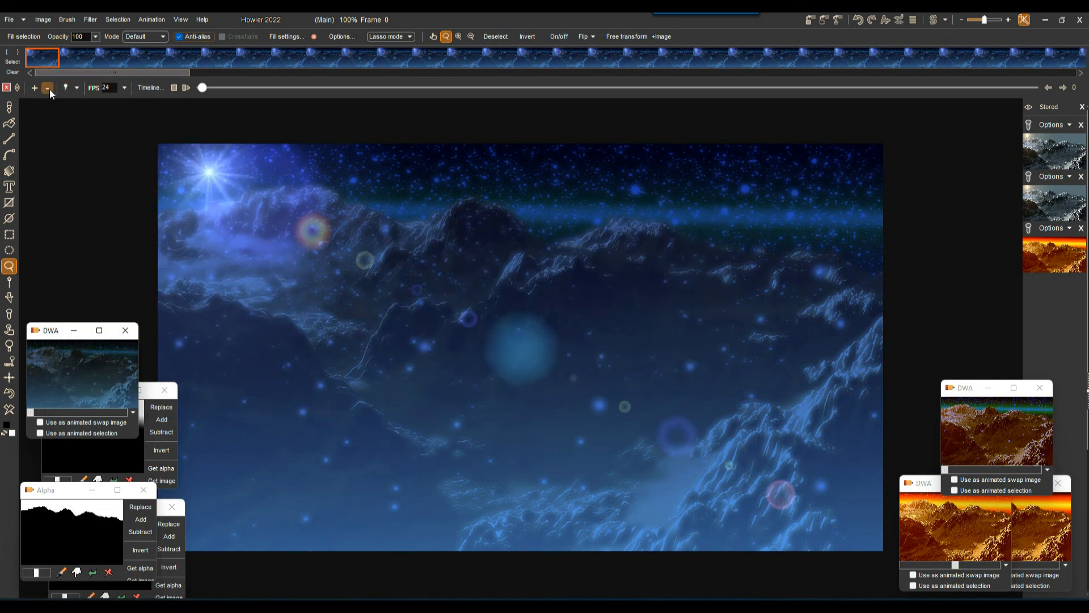
left_click(185, 89)
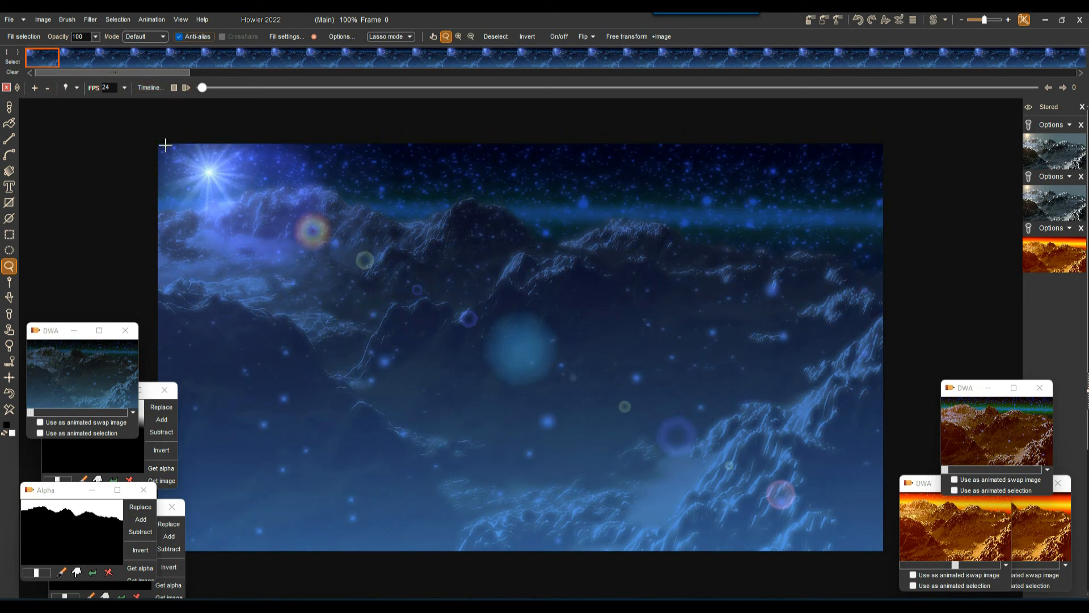